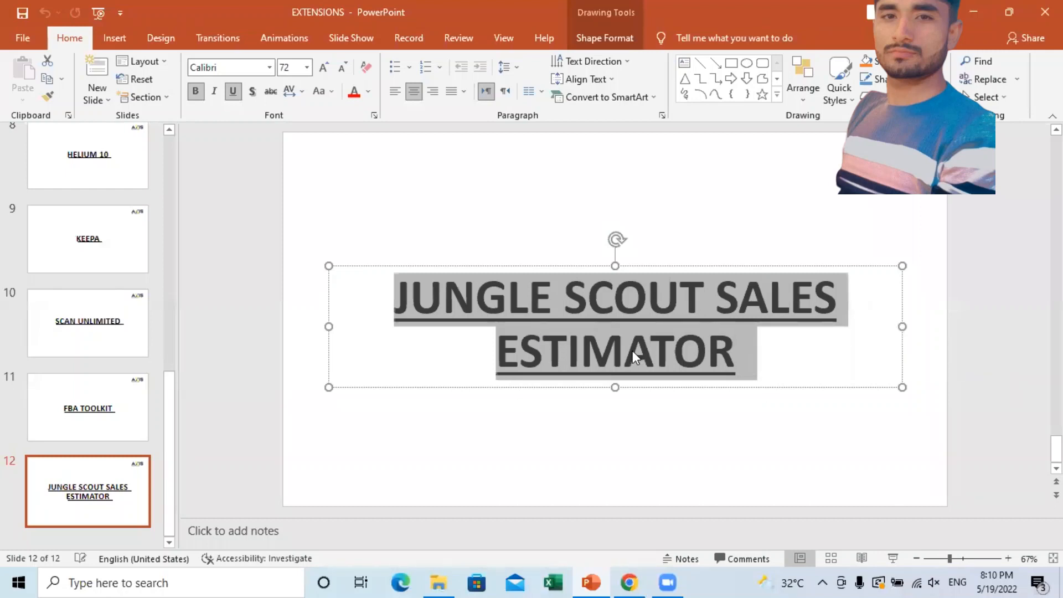
# - Switch to Chrome and search Google in a new tab for "ds quick view chrome extension"
pyautogui.click(217, 390)
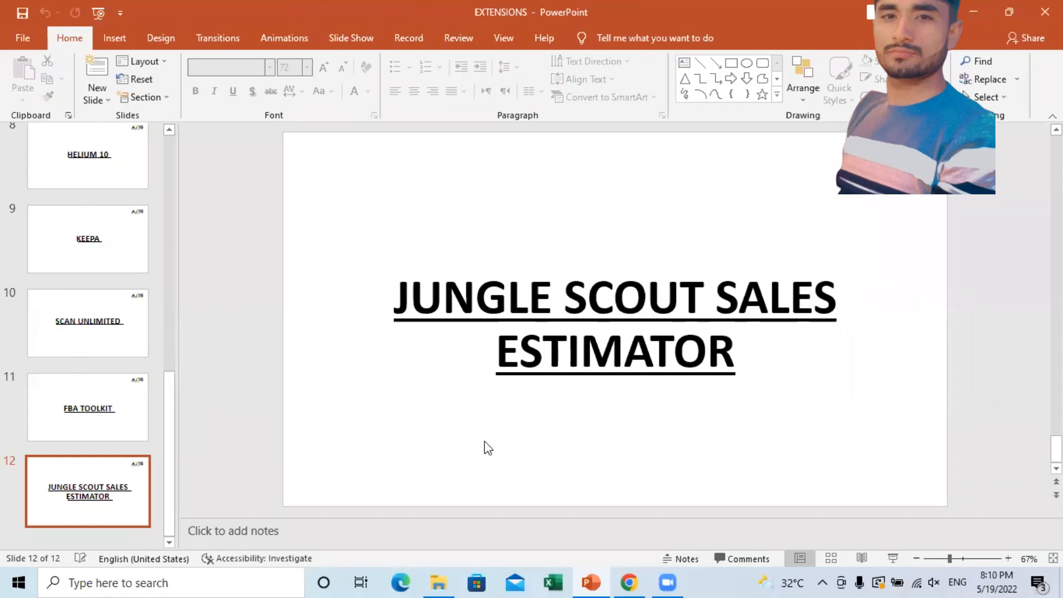
pyautogui.click(629, 582)
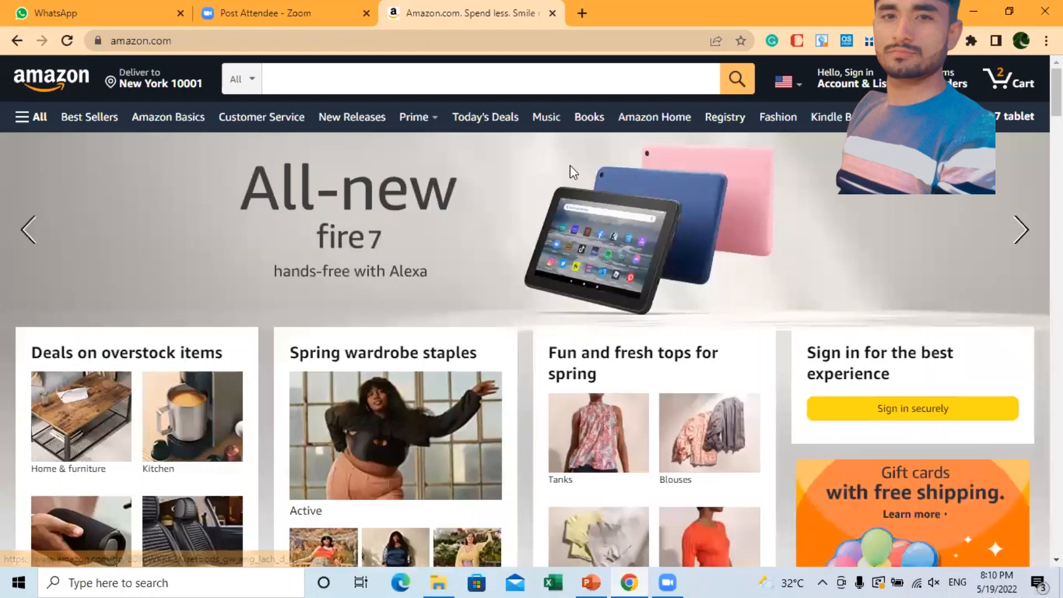
pyautogui.click(579, 14)
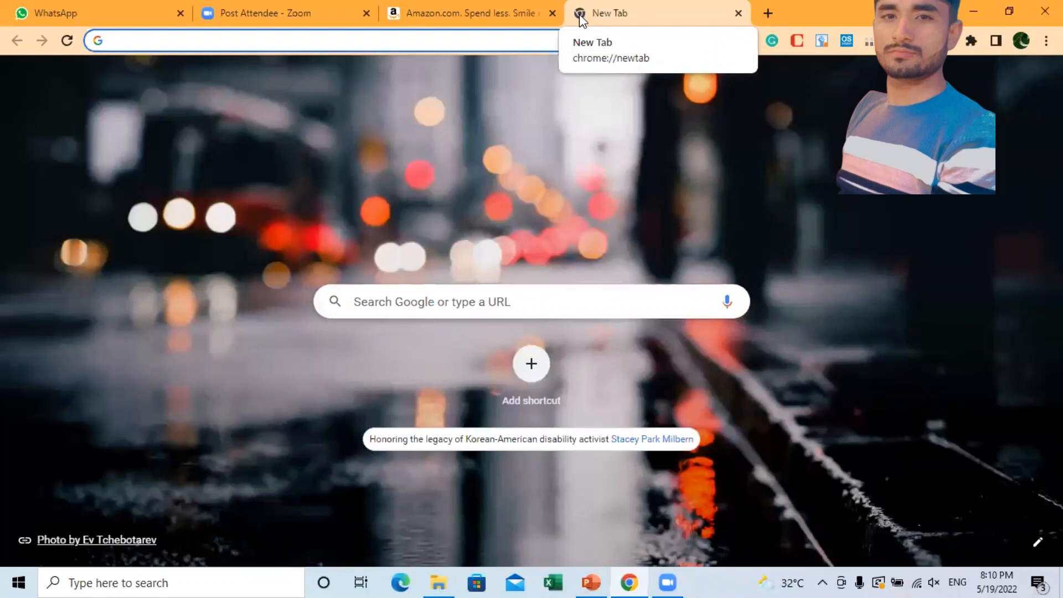
pyautogui.write('ds')
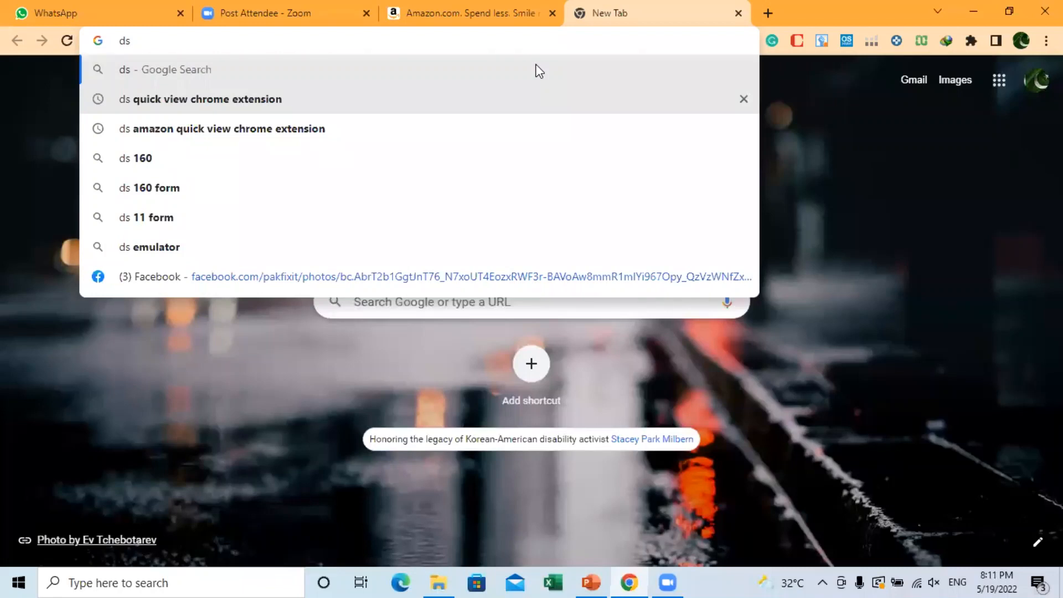
pyautogui.press('Down')
pyautogui.press('Return')
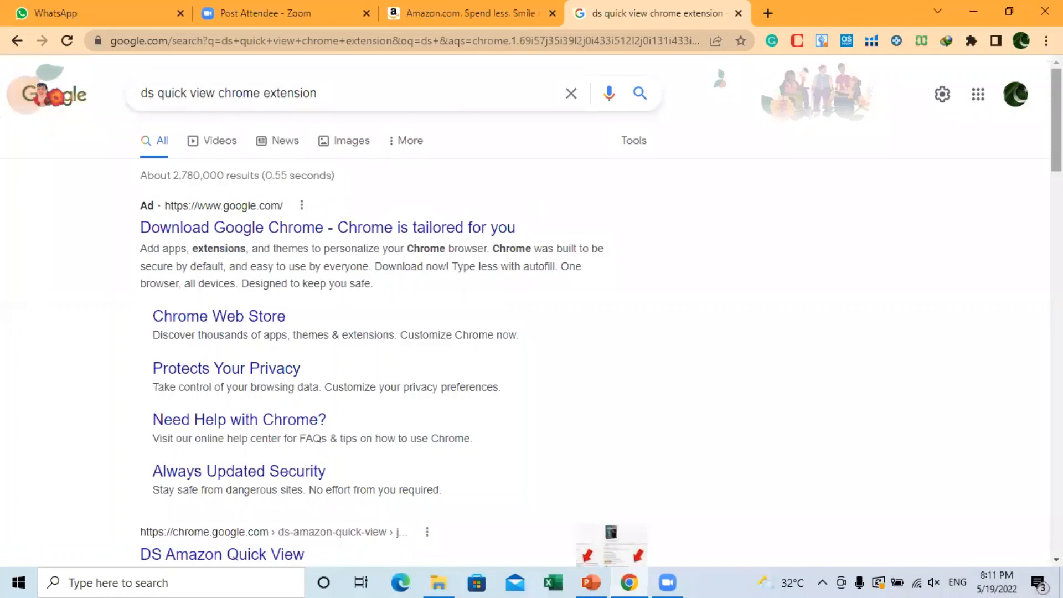
# - Open the Chrome Web Store listing for DS Amazon Quick View from the search results
pyautogui.scroll(-5, 233, 247)
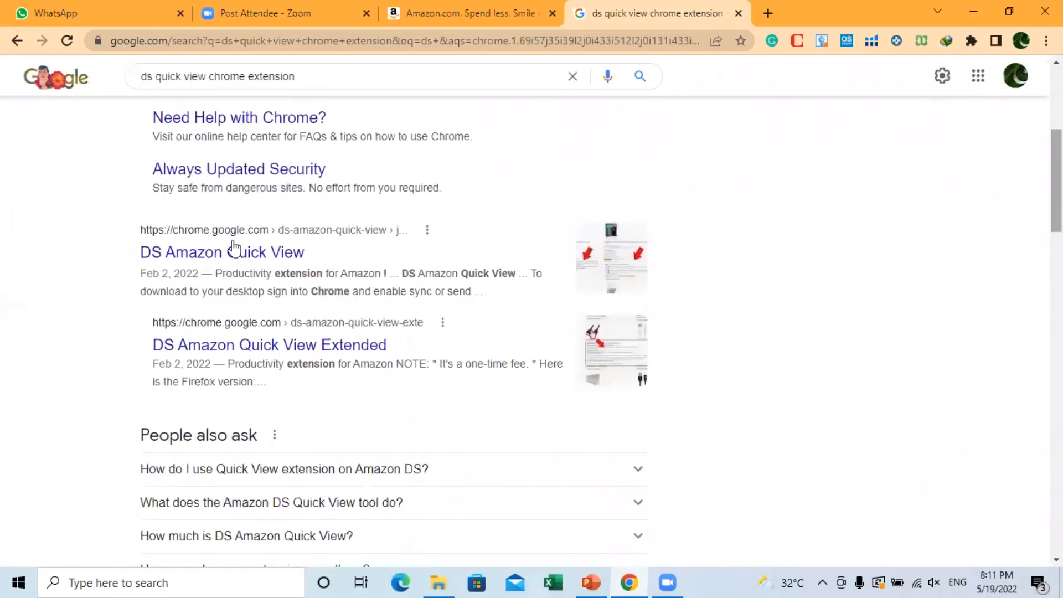
pyautogui.moveTo(131, 227); pyautogui.dragTo(397, 235)
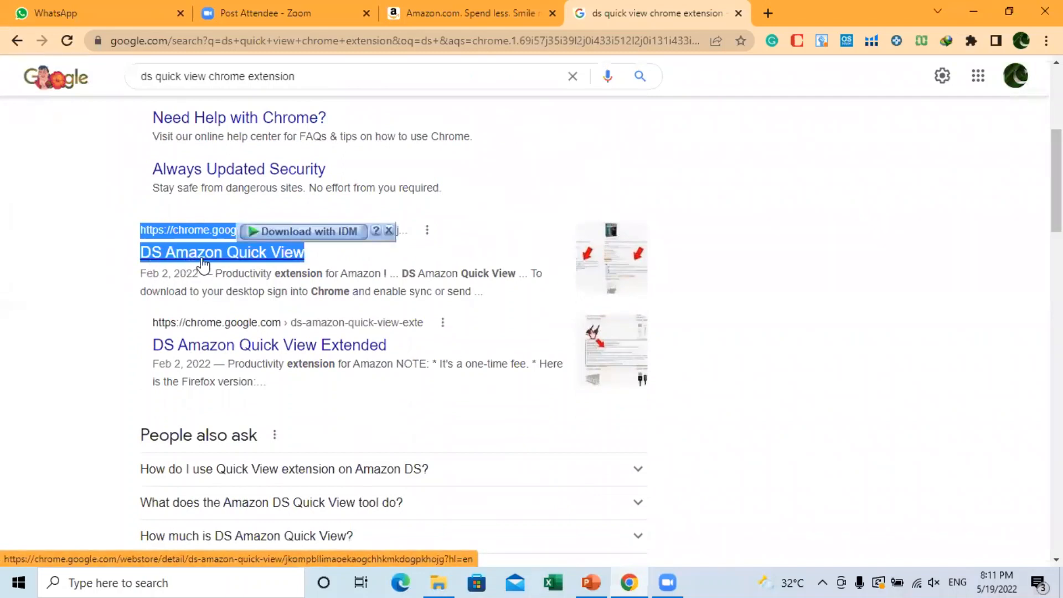
pyautogui.click(249, 262)
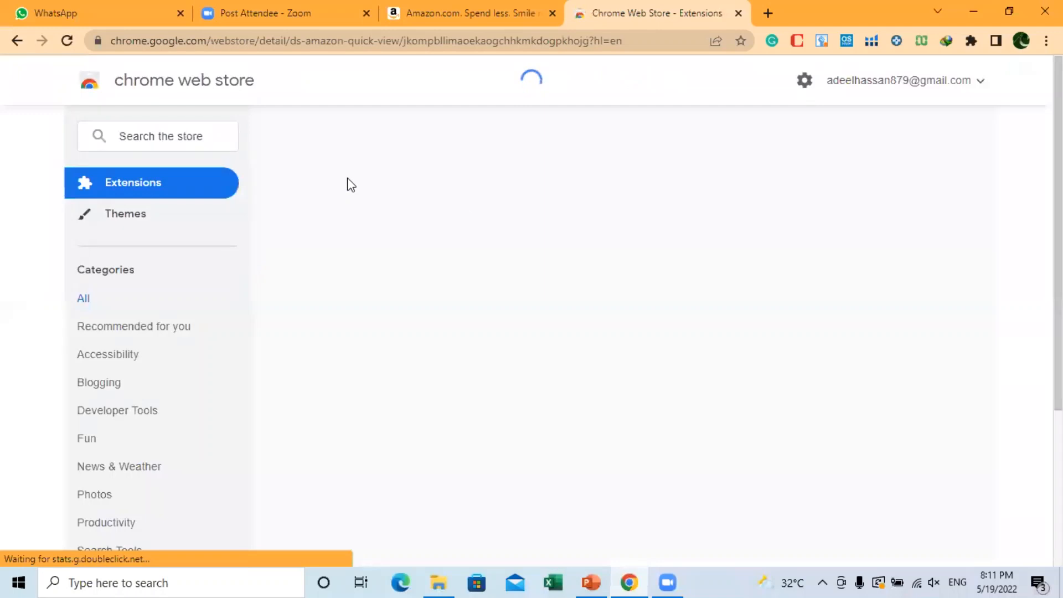
pyautogui.moveTo(191, 184); pyautogui.dragTo(582, 195)
pyautogui.click(646, 194)
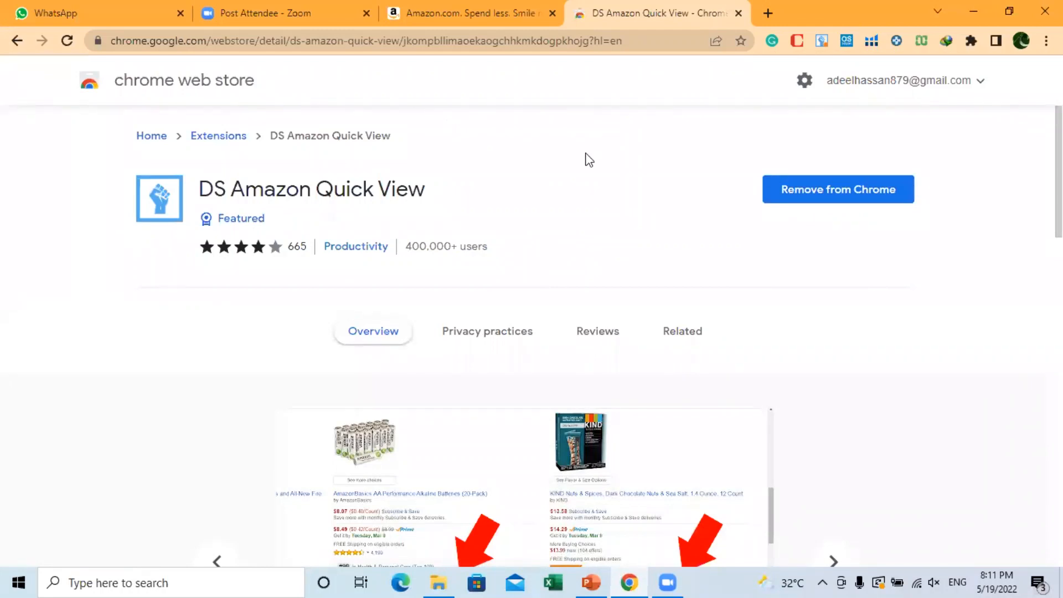
# - Remove the DS Amazon Quick View extension from Chrome and close its store page
pyautogui.click(818, 190)
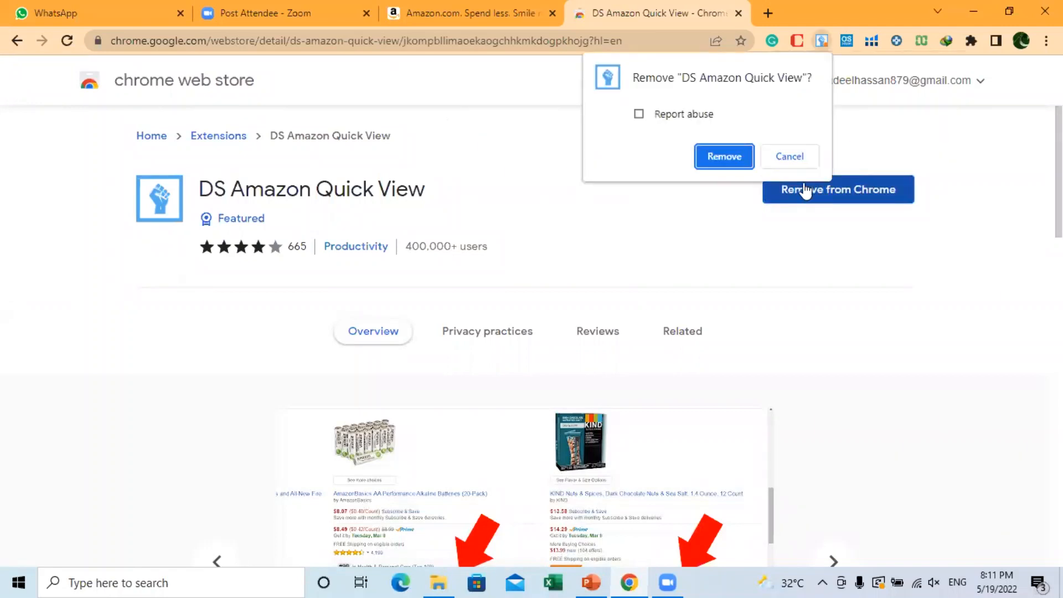
pyautogui.click(727, 155)
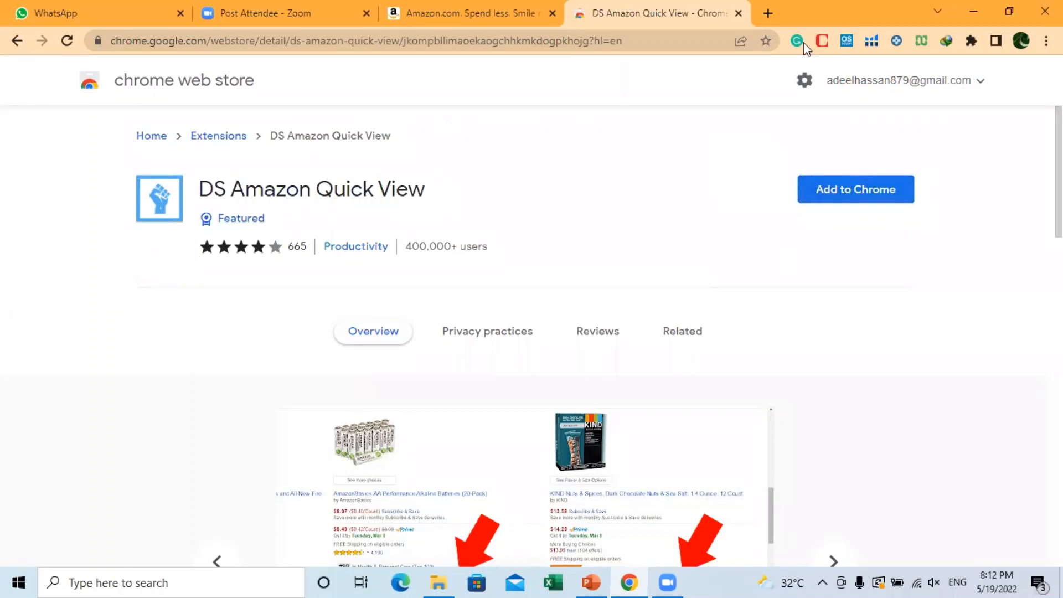
pyautogui.hotkey('ctrl', 'w')
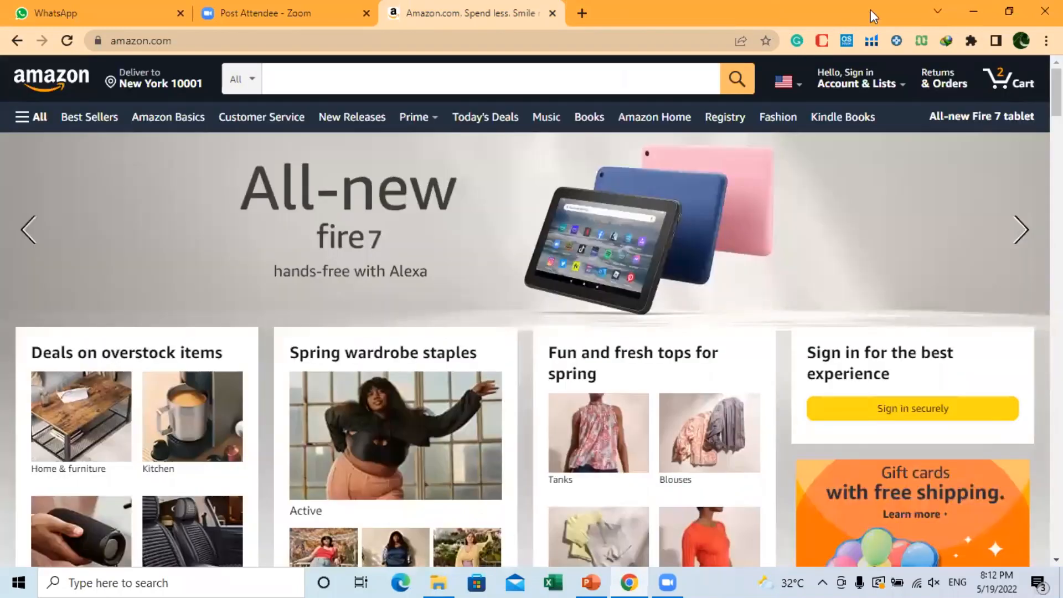
# - Search again in a new tab for "ds quick view chrome extension" and open the DS Amazon Quick View store listing
pyautogui.click(582, 13)
pyautogui.write('ds')
pyautogui.press('Return')
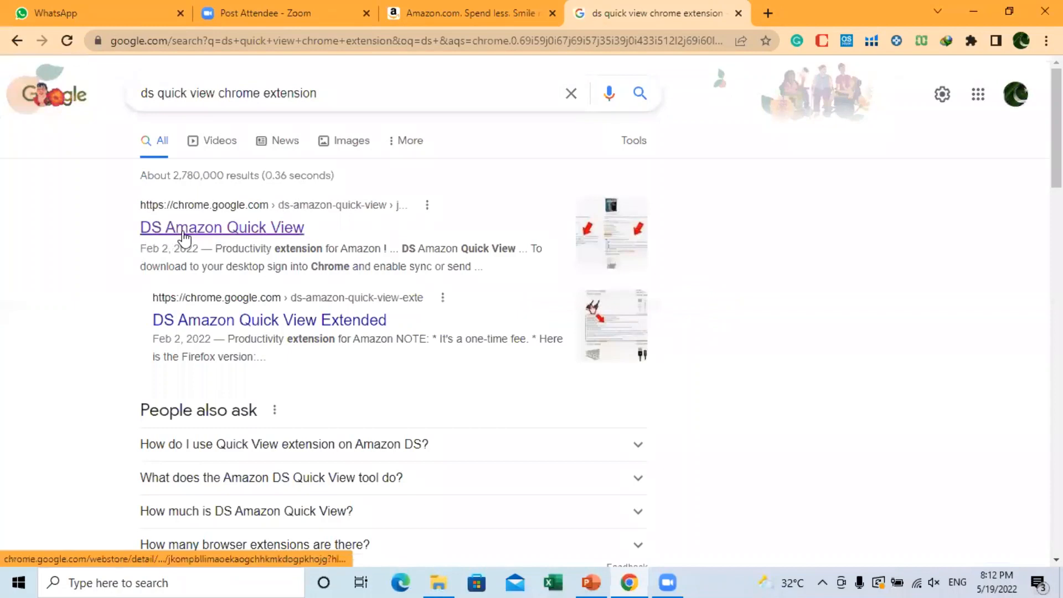
pyautogui.click(230, 238)
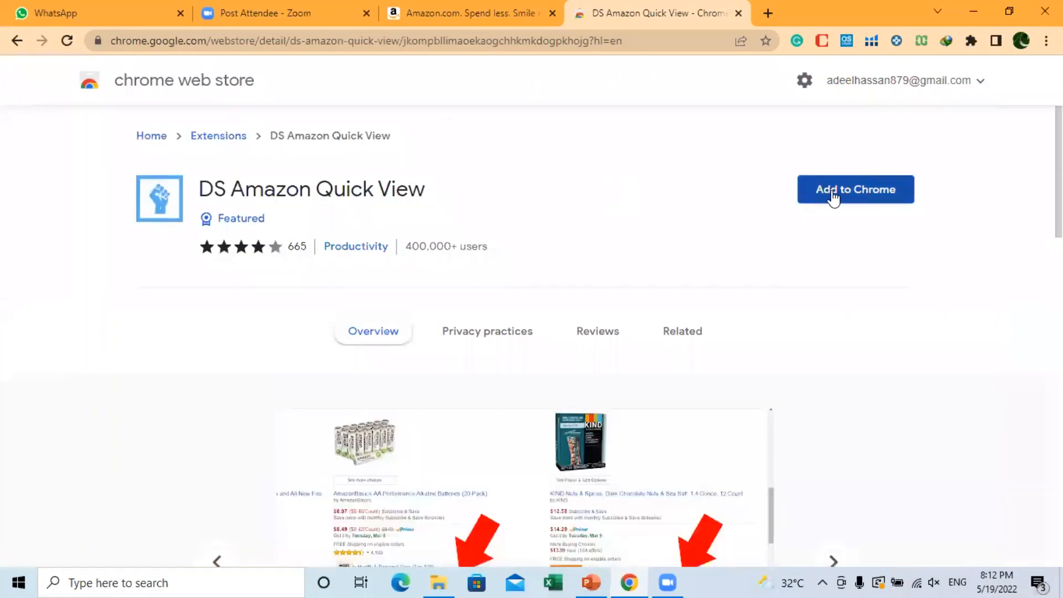
# - Install the DS Amazon Quick View extension in Chrome, accepting its requested permissions
pyautogui.click(862, 191)
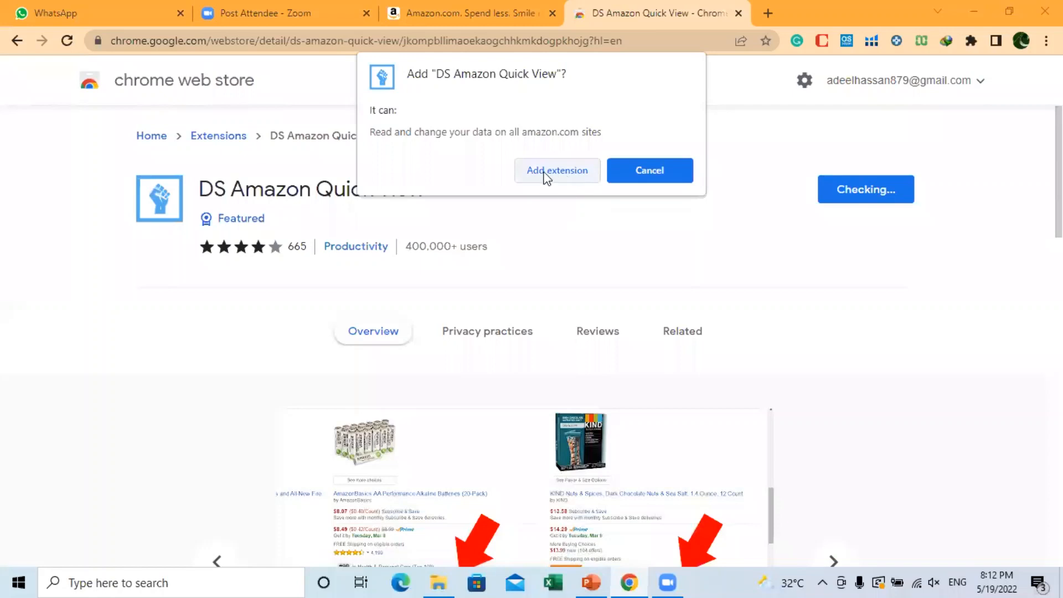
pyautogui.click(548, 176)
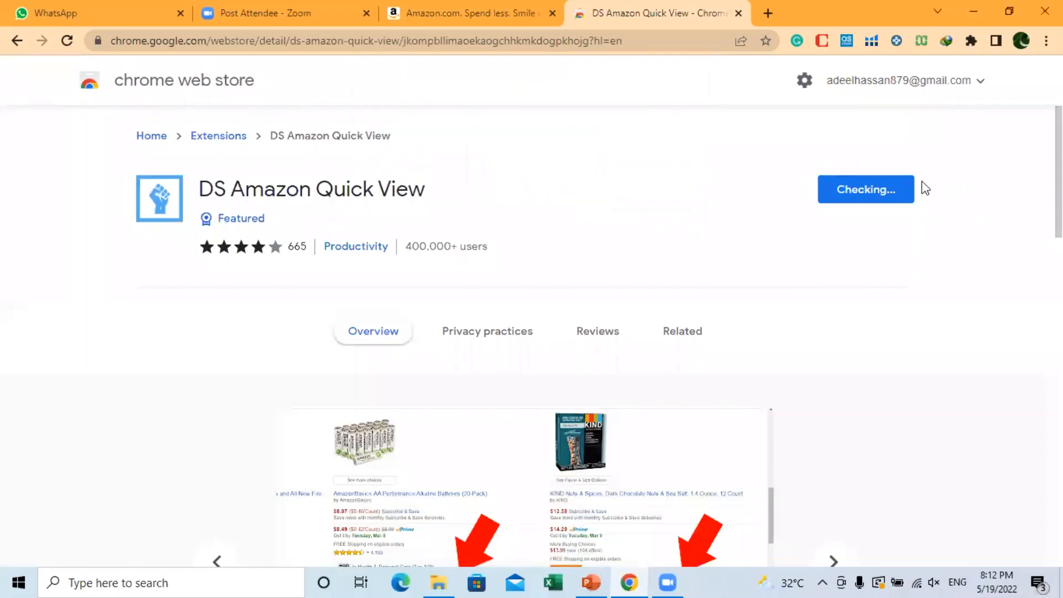
pyautogui.click(942, 65)
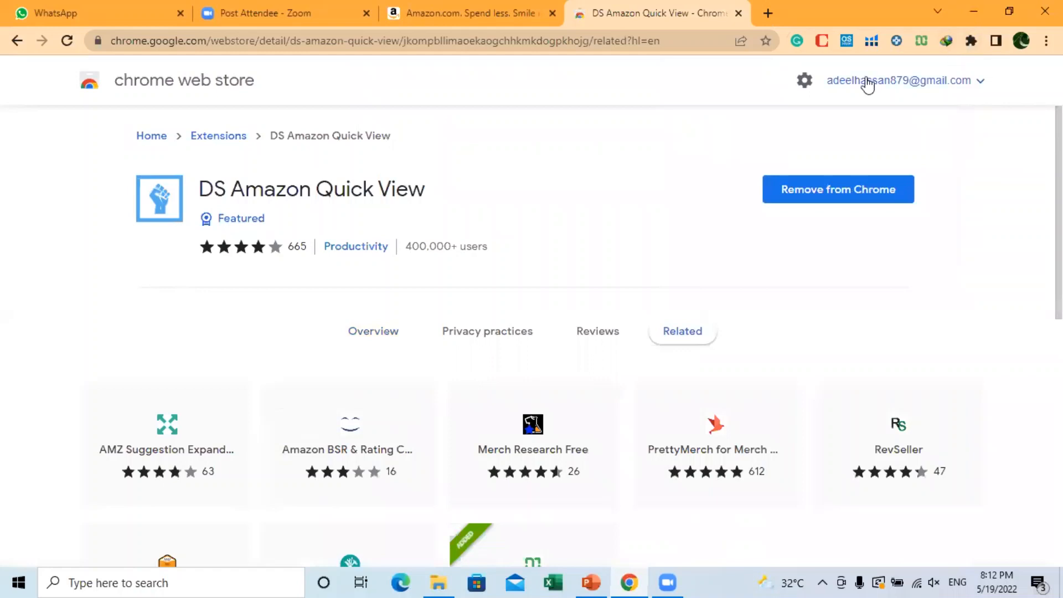
# - Pin the DS Amazon Quick View extension and close its store page
pyautogui.click(969, 41)
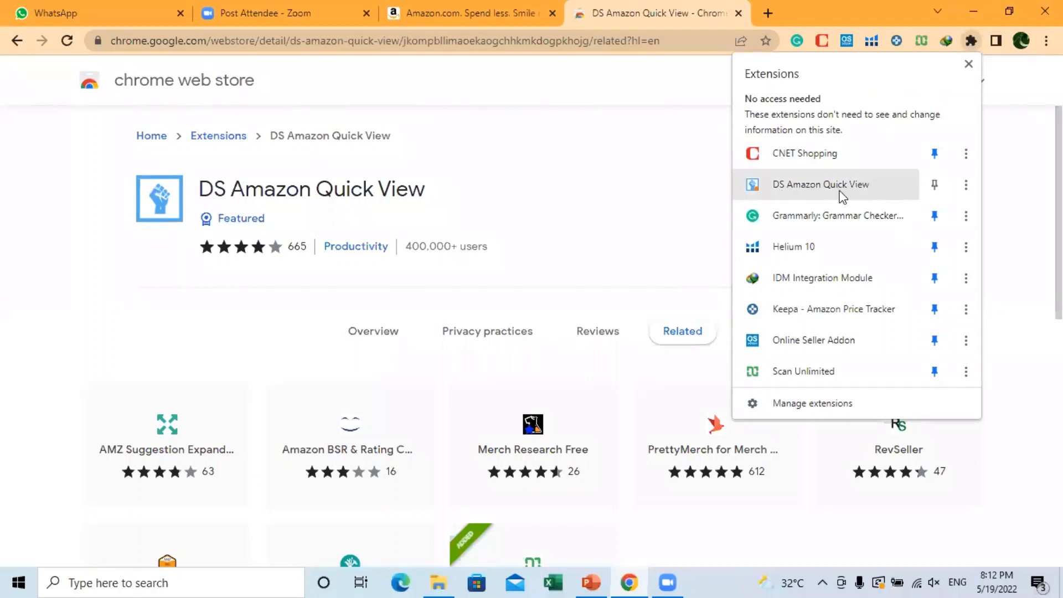
pyautogui.click(933, 186)
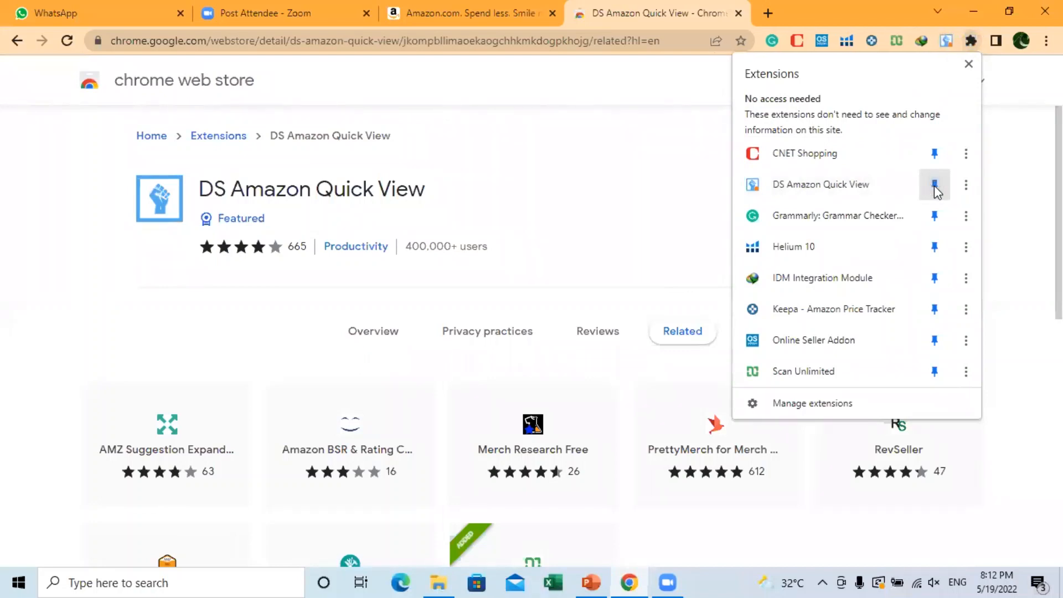
pyautogui.click(705, 99)
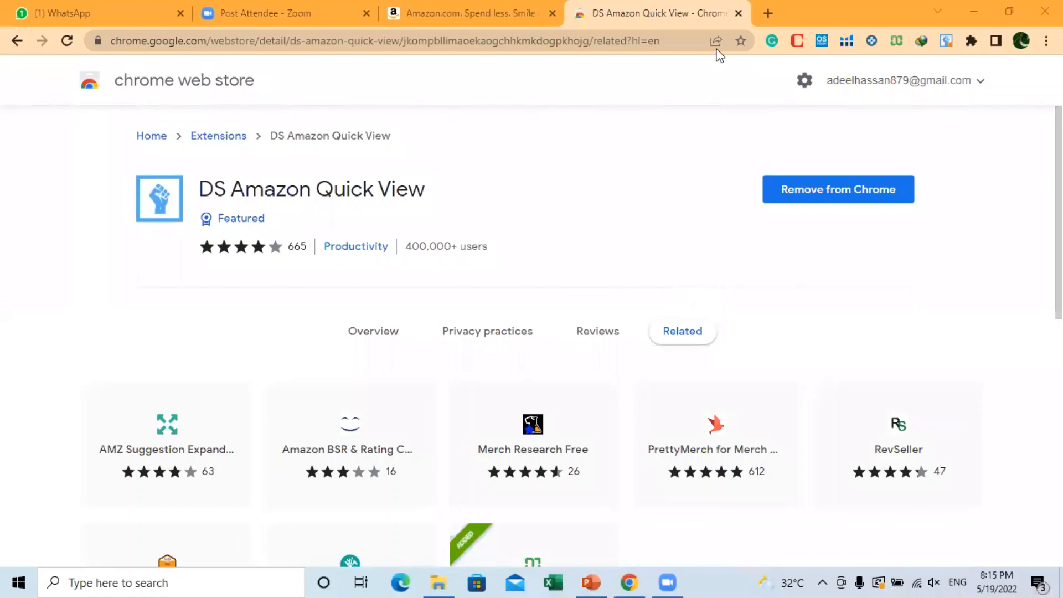
pyautogui.click(739, 12)
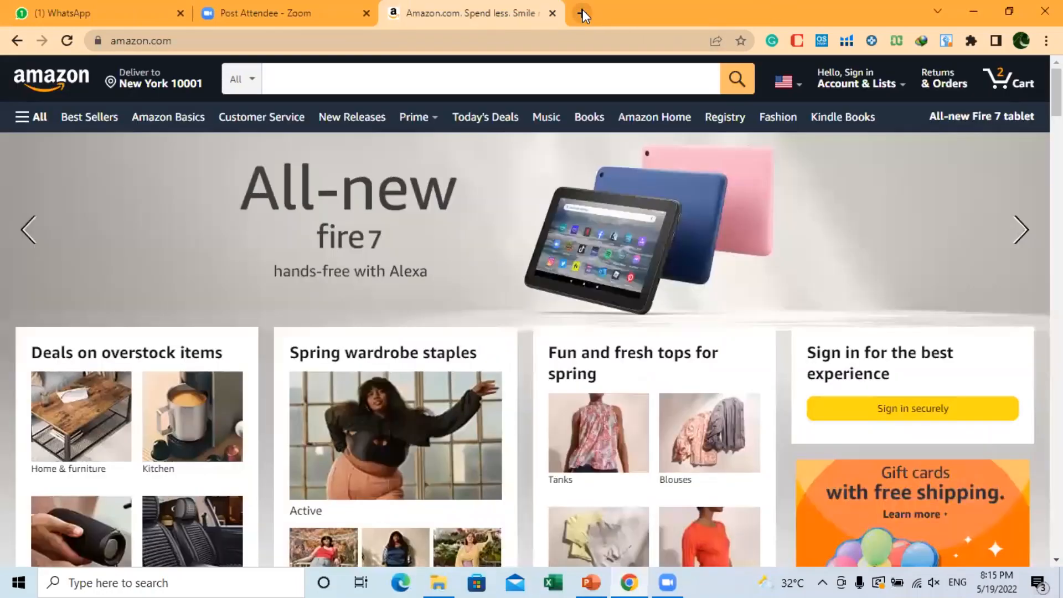
# - Search Google in a new tab for "count stock os add on chrome extension"
pyautogui.click(582, 9)
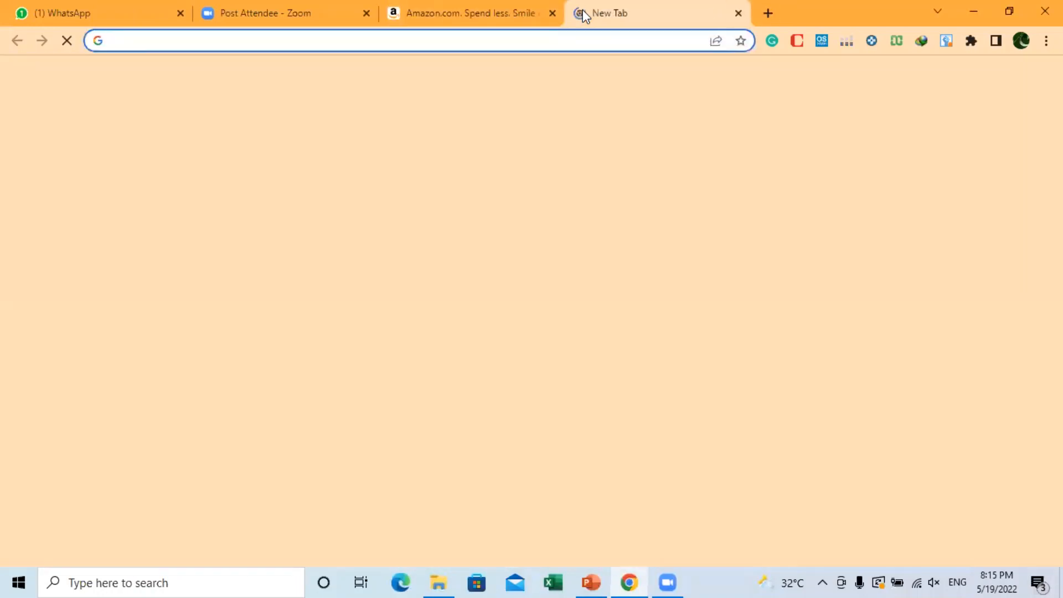
pyautogui.write('cou')
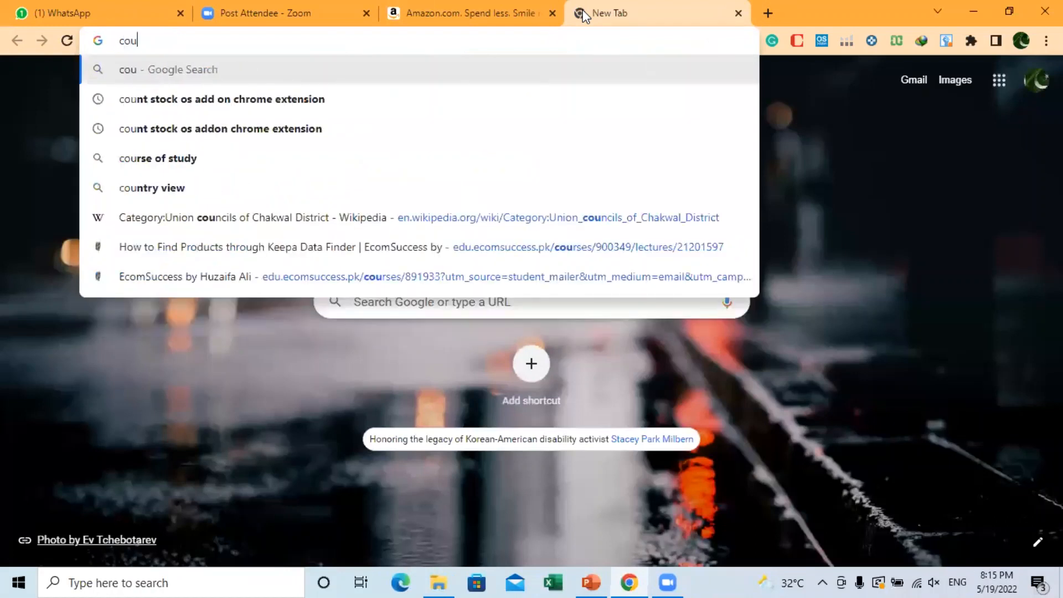
pyautogui.write('nt')
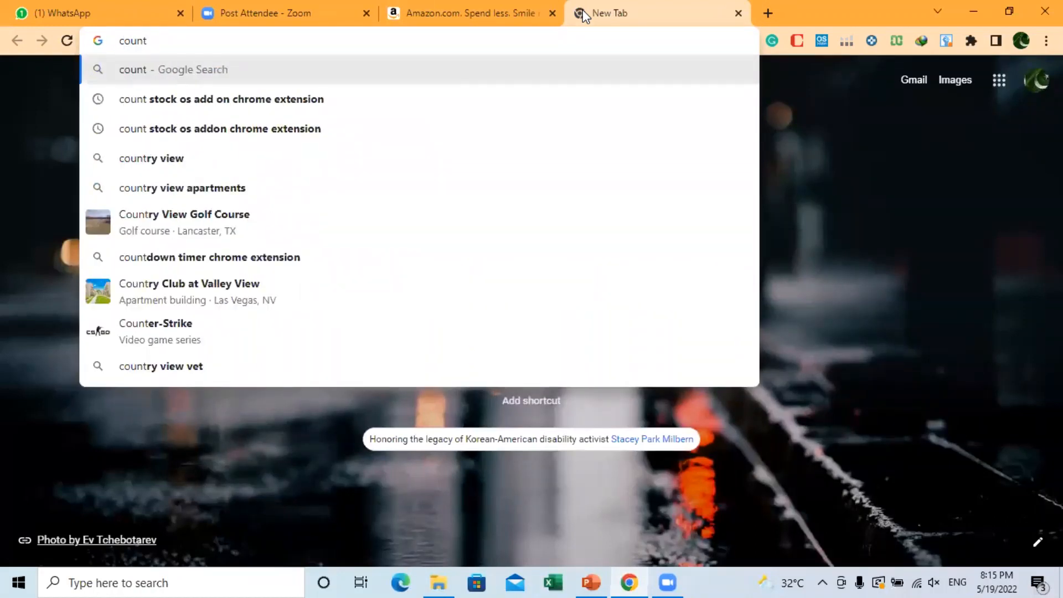
pyautogui.write(' stock')
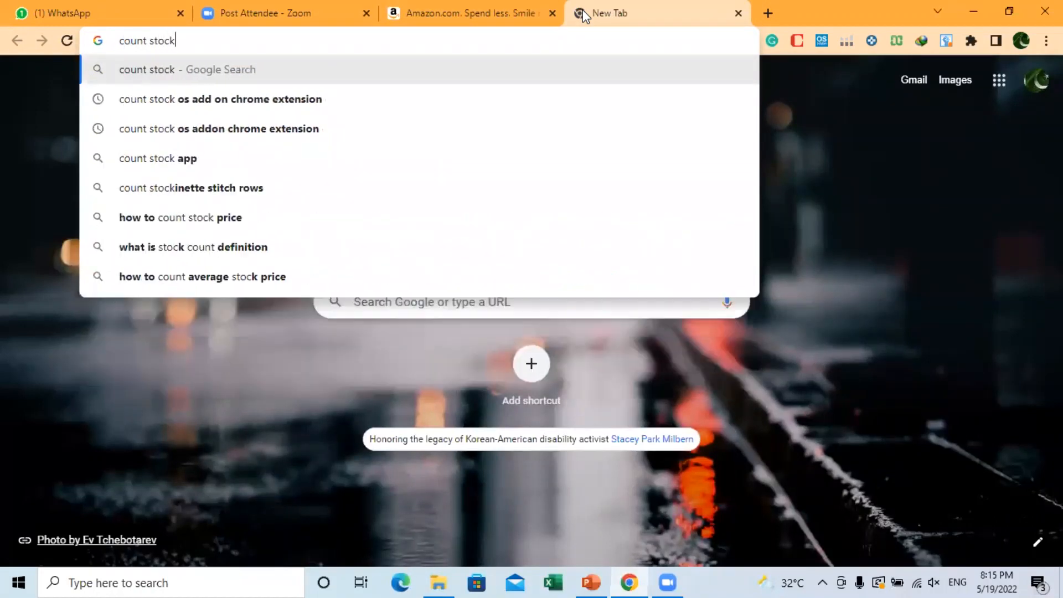
pyautogui.write(' os add ')
pyautogui.write('on')
pyautogui.press('BackSpace')
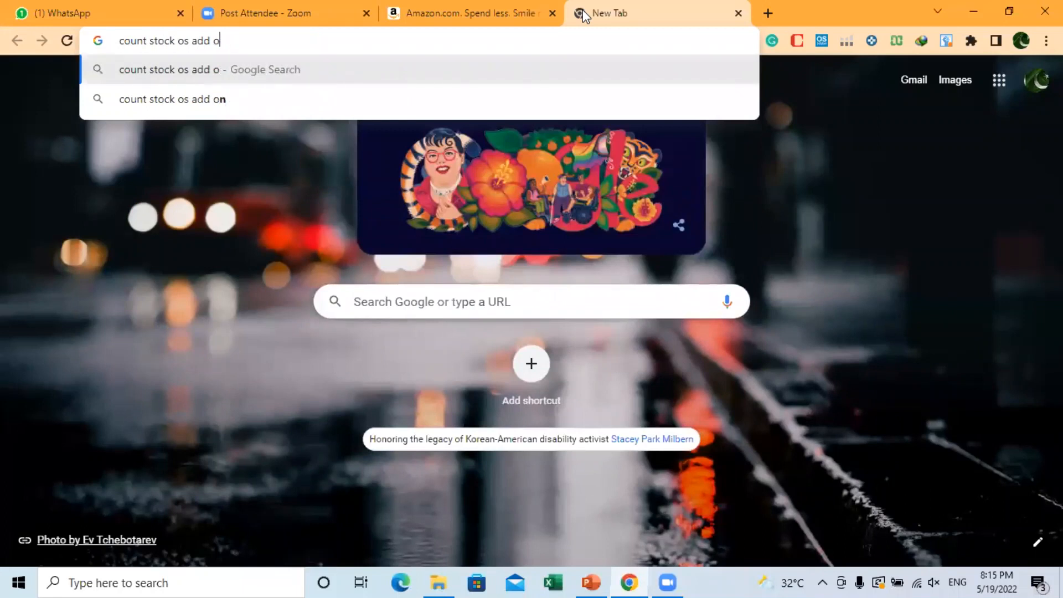
pyautogui.write('n')
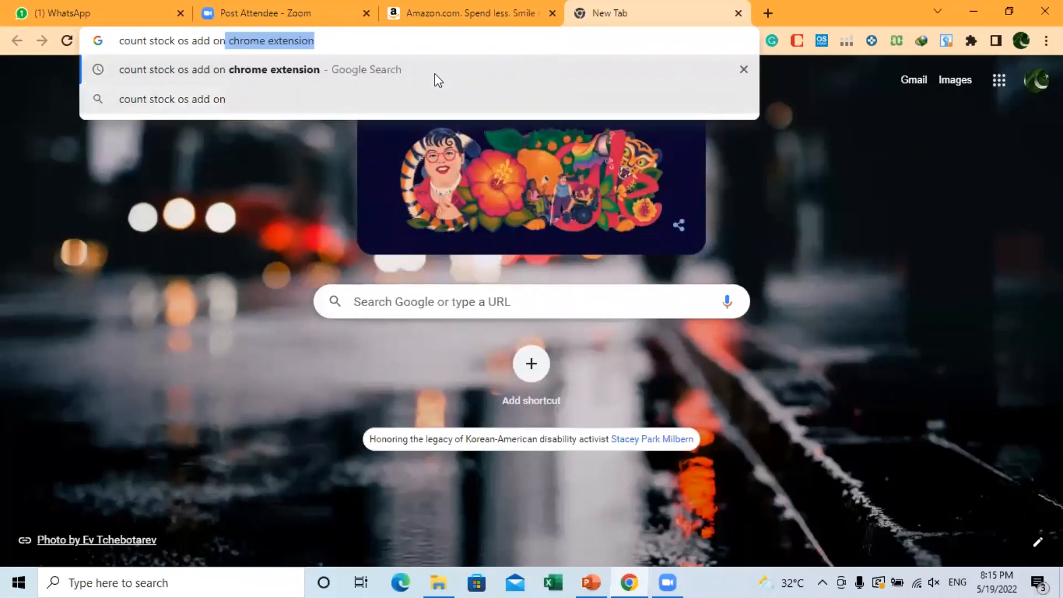
pyautogui.click(305, 76)
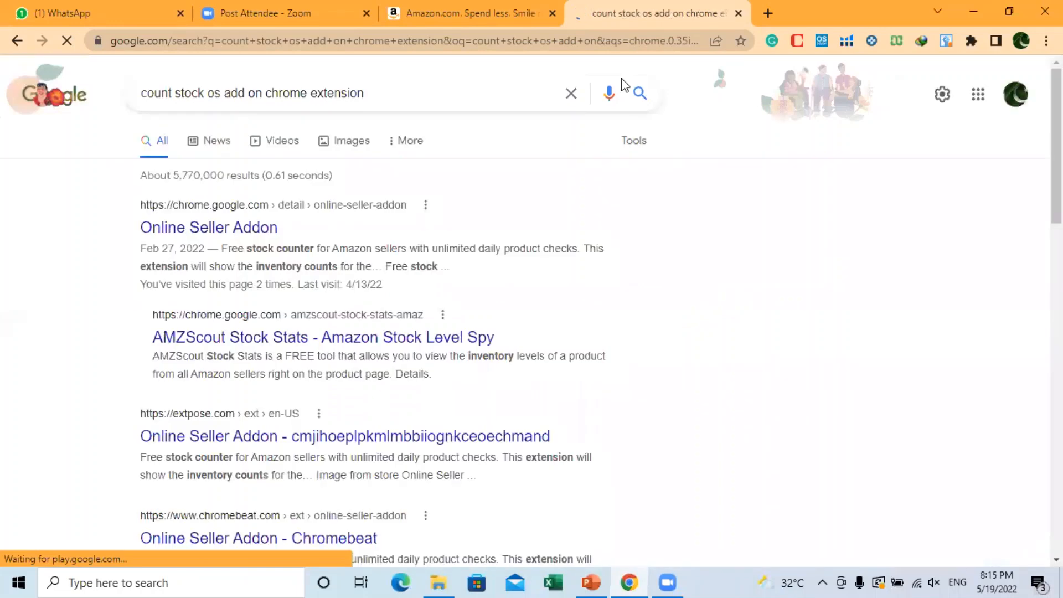
# - Open the Chrome Web Store listing for Online Seller Addon from the search results
pyautogui.moveTo(134, 227); pyautogui.dragTo(310, 223)
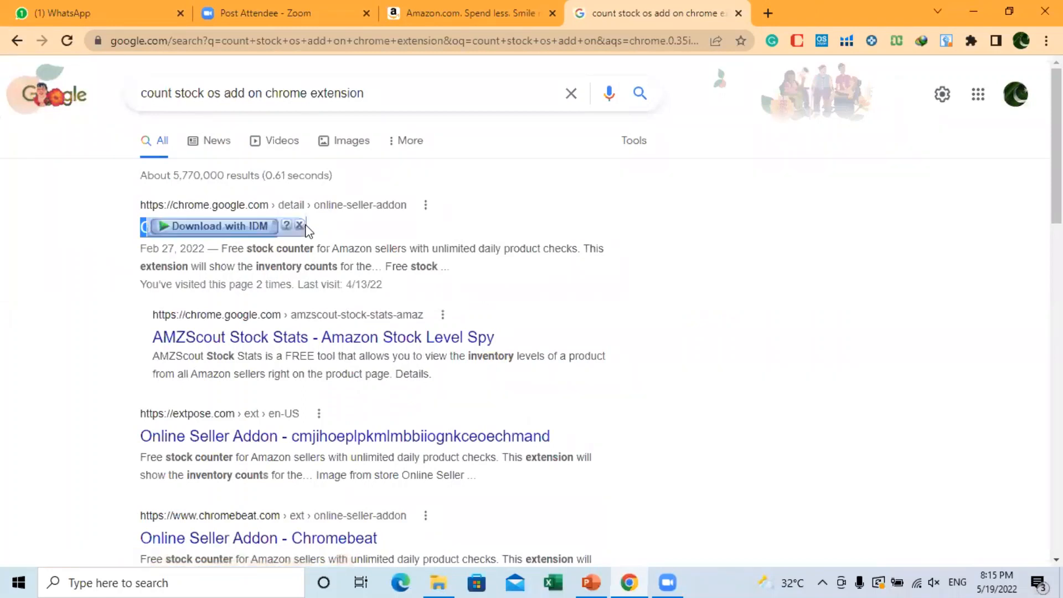
pyautogui.click(300, 226)
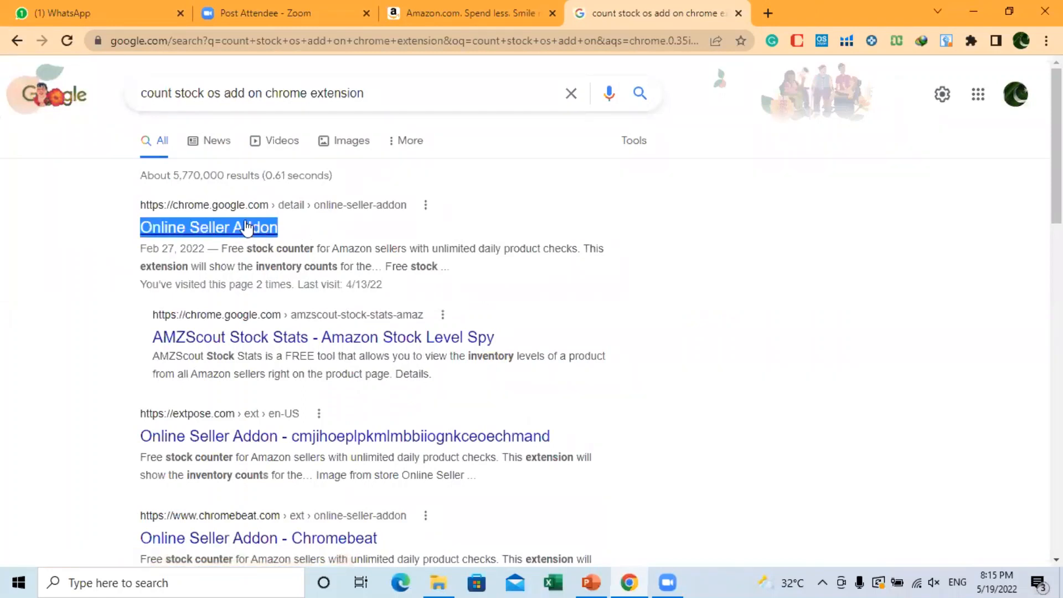
pyautogui.click(244, 224)
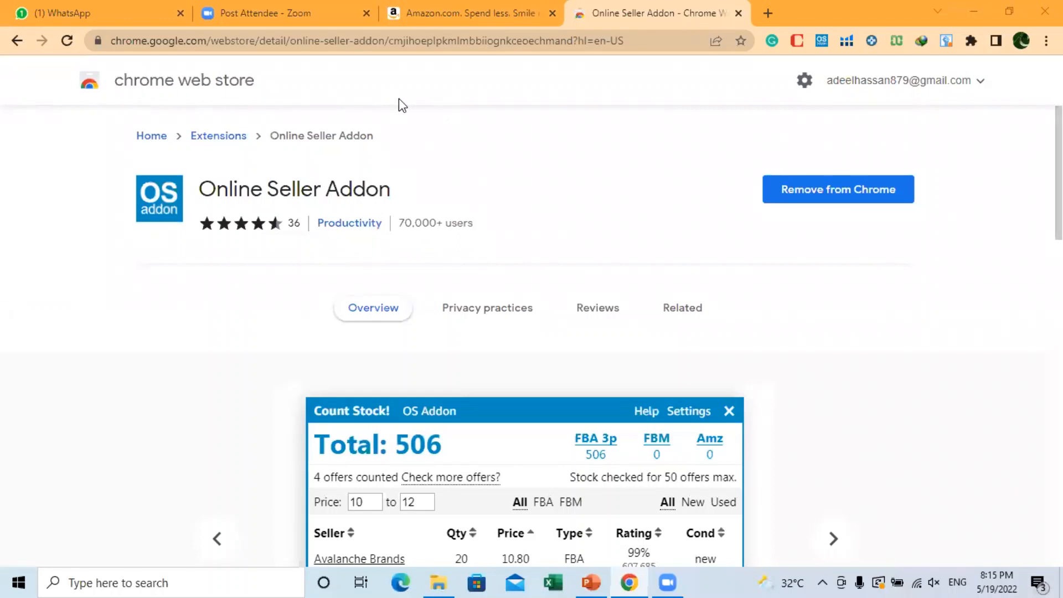
# - Remove the Online Seller Addon extension from Chrome and reinstall it from its store page
pyautogui.click(833, 201)
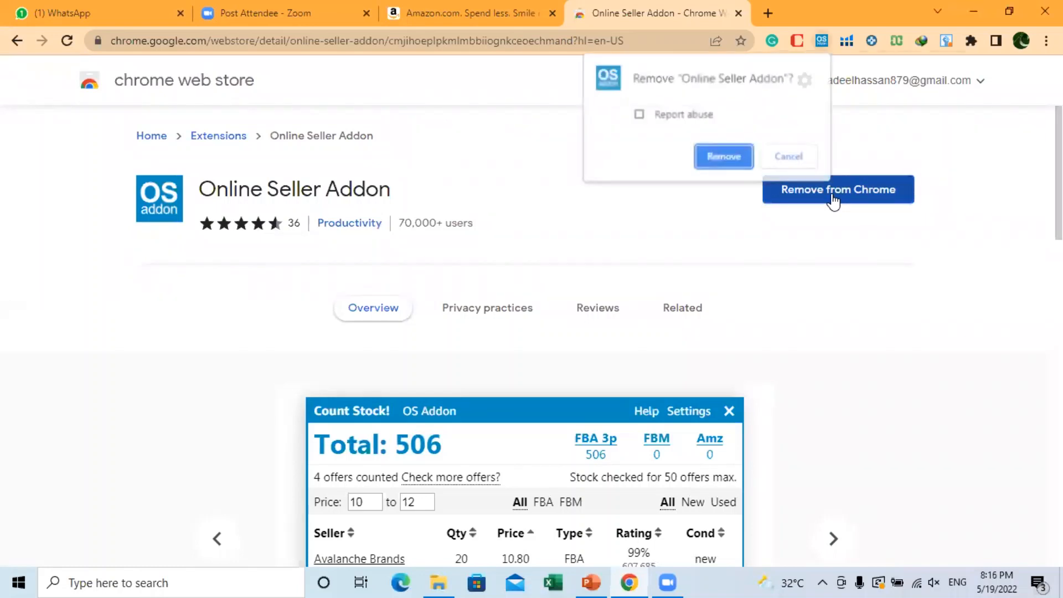
pyautogui.click(723, 157)
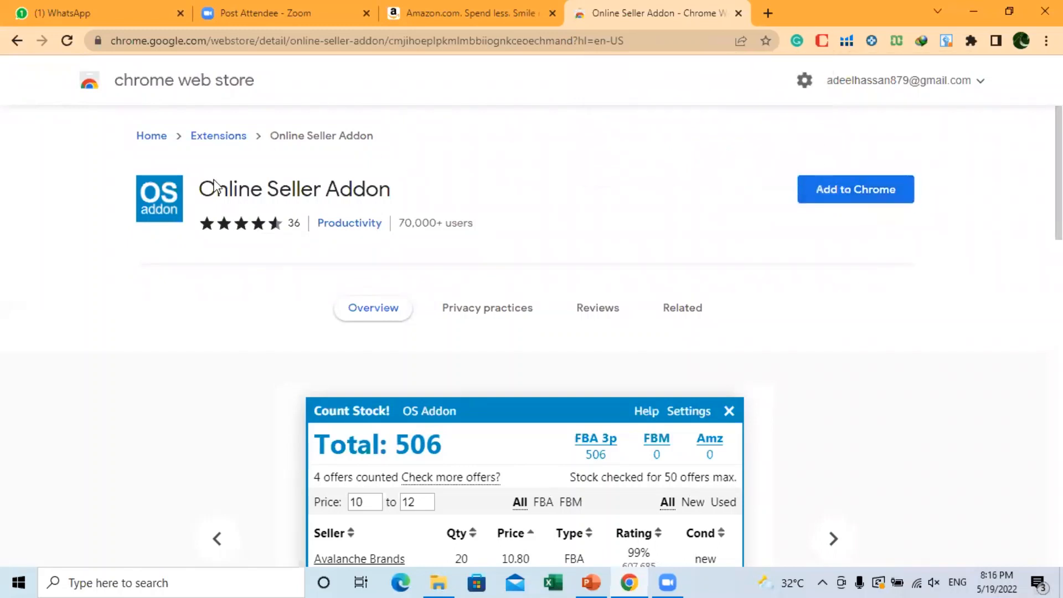
pyautogui.click(846, 197)
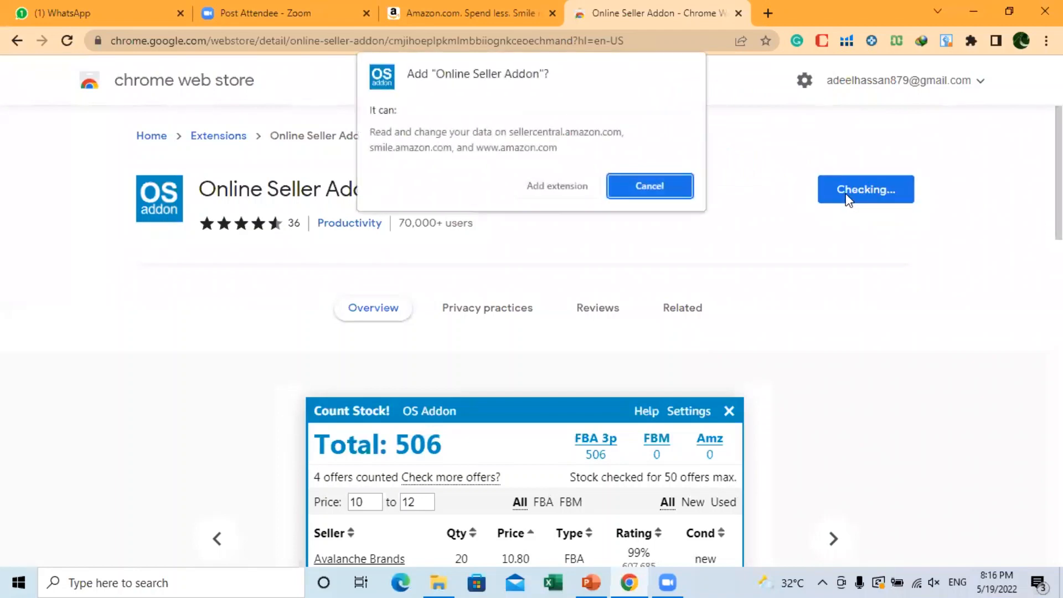
pyautogui.click(546, 186)
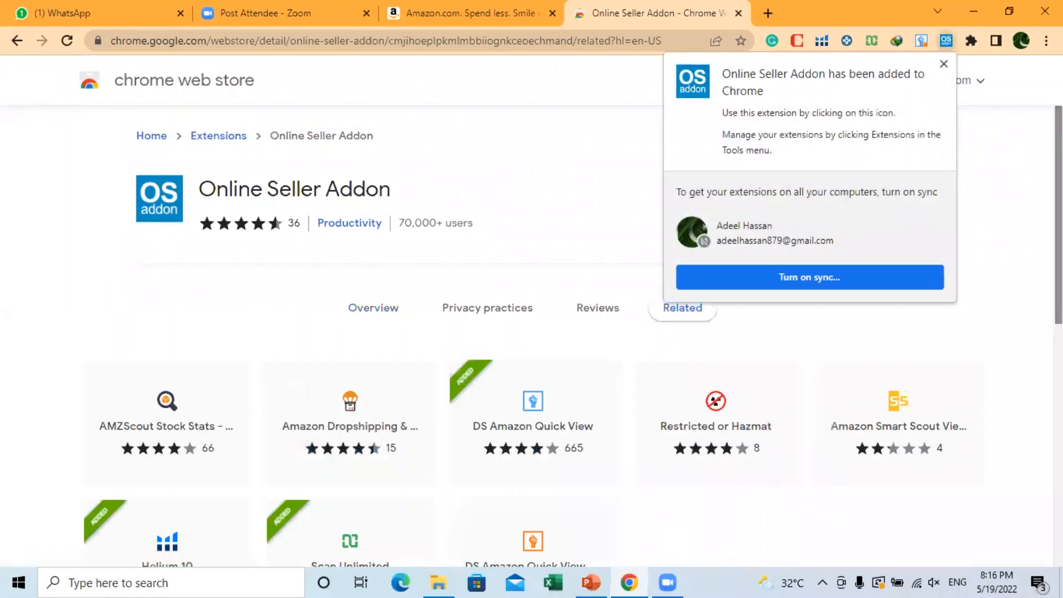
# - Pin the Online Seller Addon extension to the browser and close its store page
pyautogui.click(1027, 106)
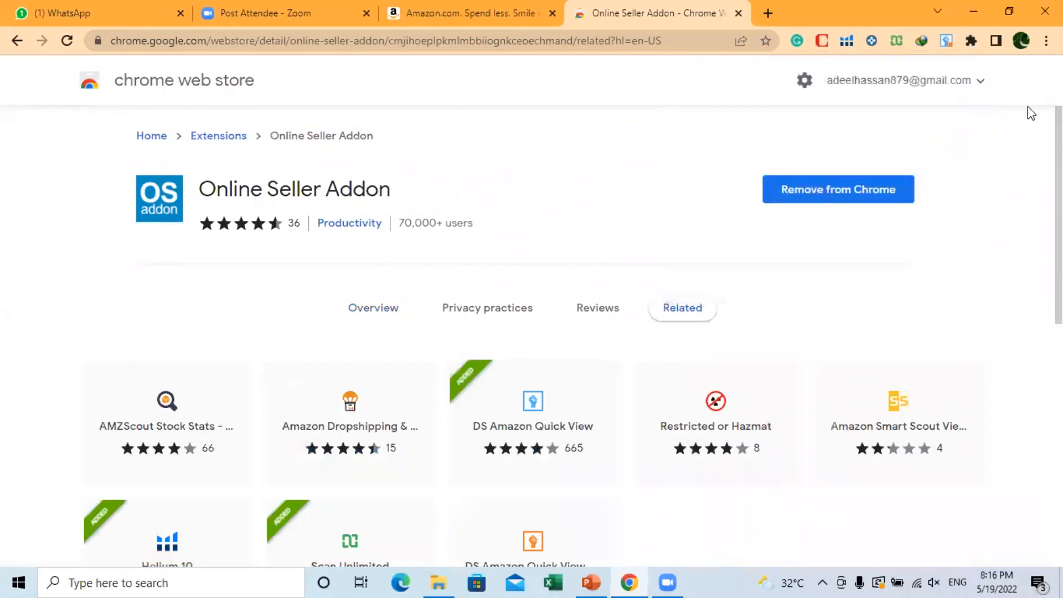
pyautogui.click(971, 41)
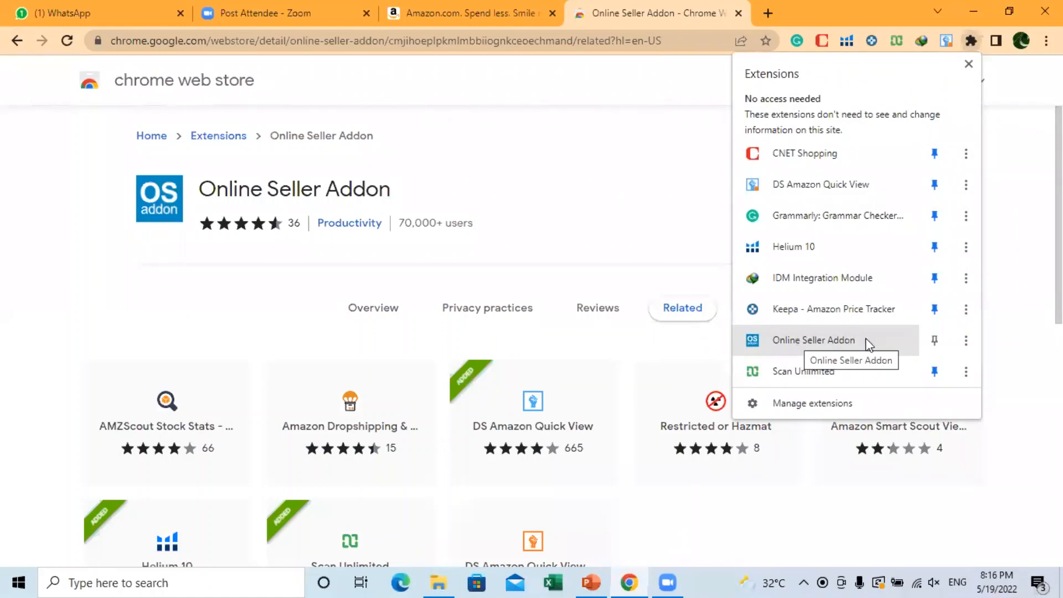
pyautogui.click(934, 339)
pyautogui.click(704, 172)
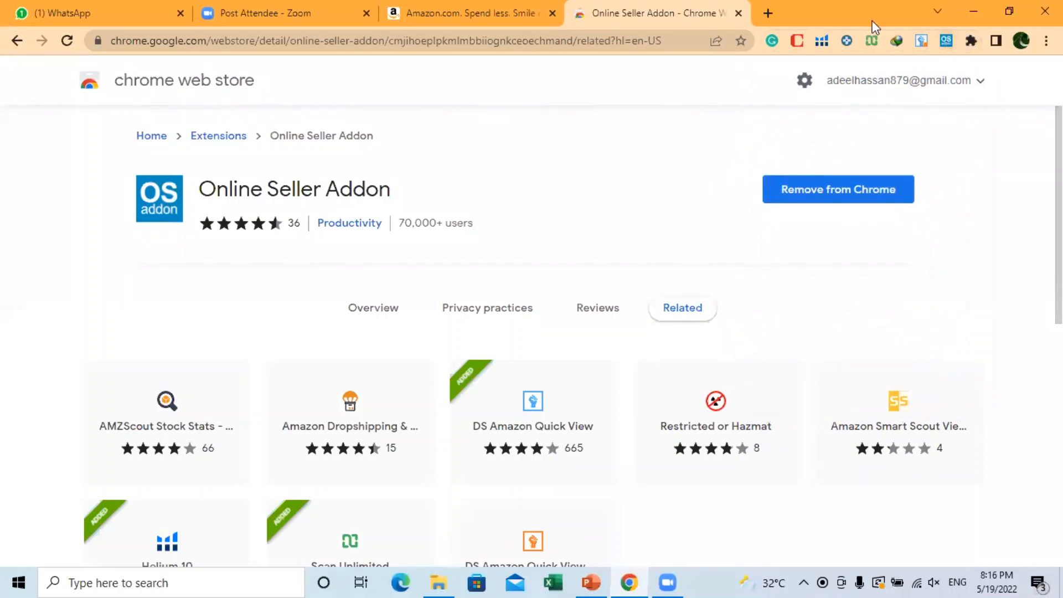
pyautogui.hotkey('ctrl', 'w')
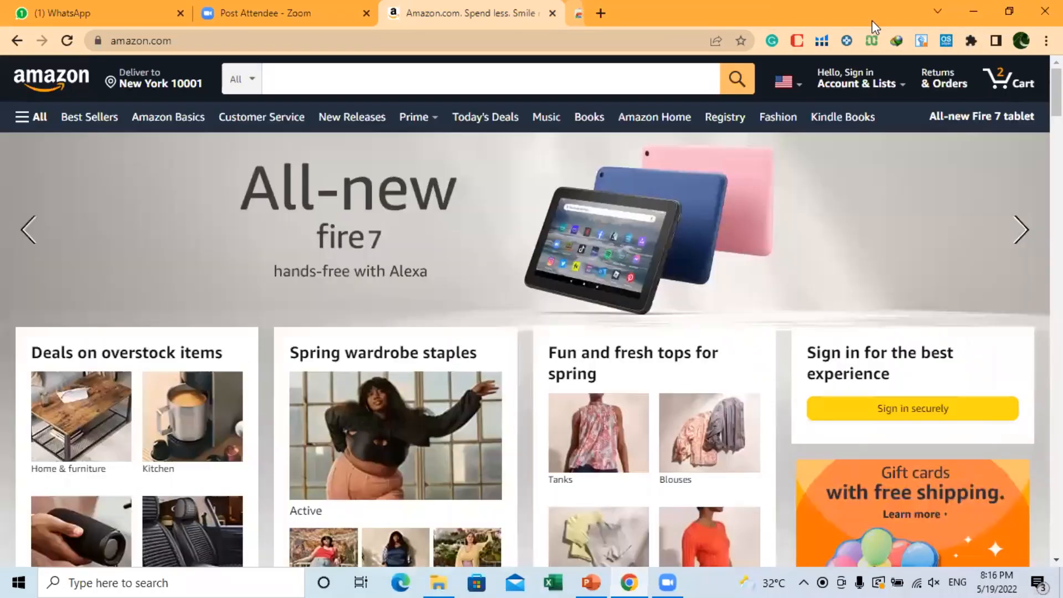
# - Search Google in a new tab for "helium 10 chrome extension"
pyautogui.hotkey('ctrl', 't')
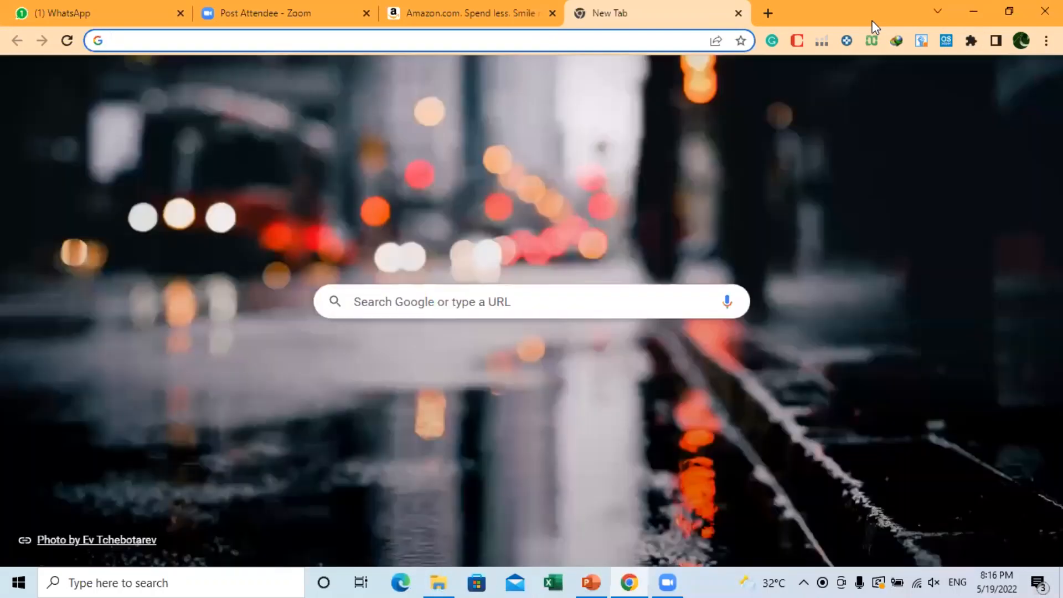
pyautogui.write('helium')
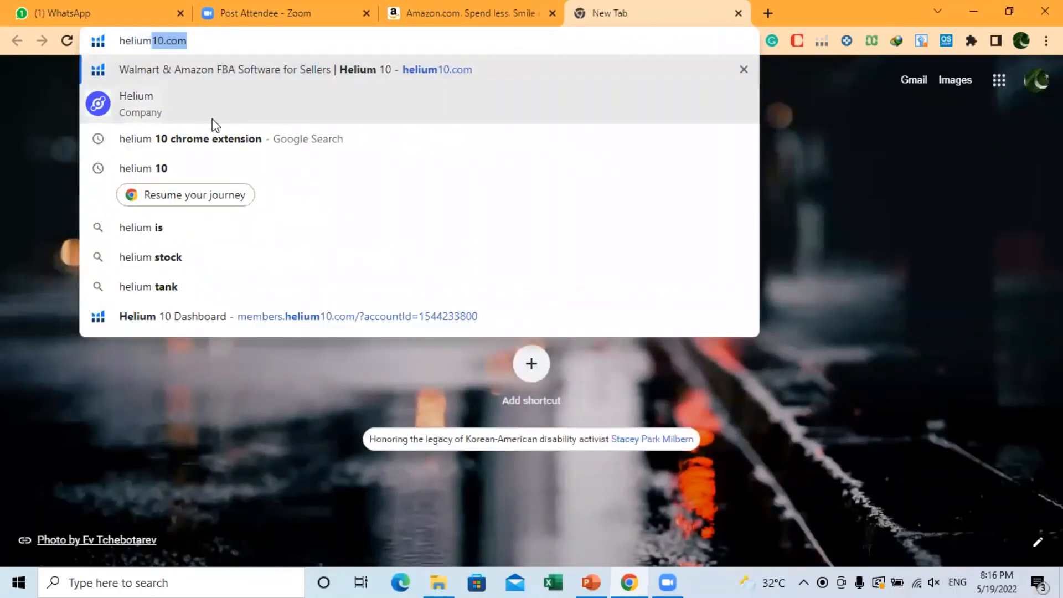
pyautogui.click(215, 139)
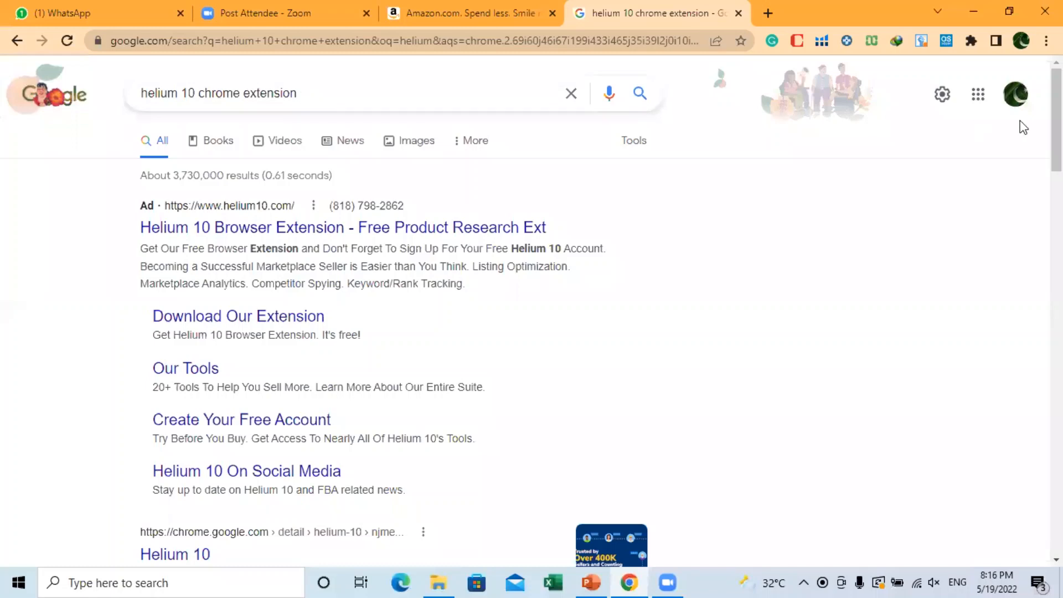
# - Find the Helium 10 Chrome Web Store result among the search results and open its listing
pyautogui.scroll(-4, 1022, 177)
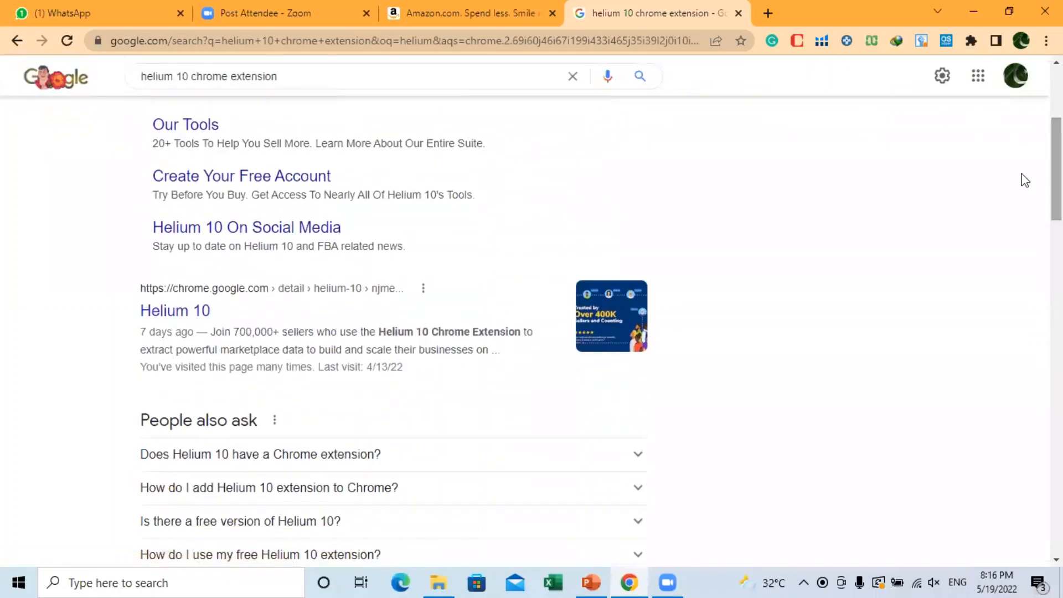
pyautogui.moveTo(130, 294); pyautogui.dragTo(212, 311)
pyautogui.click(306, 279)
pyautogui.moveTo(306, 280); pyautogui.dragTo(408, 287)
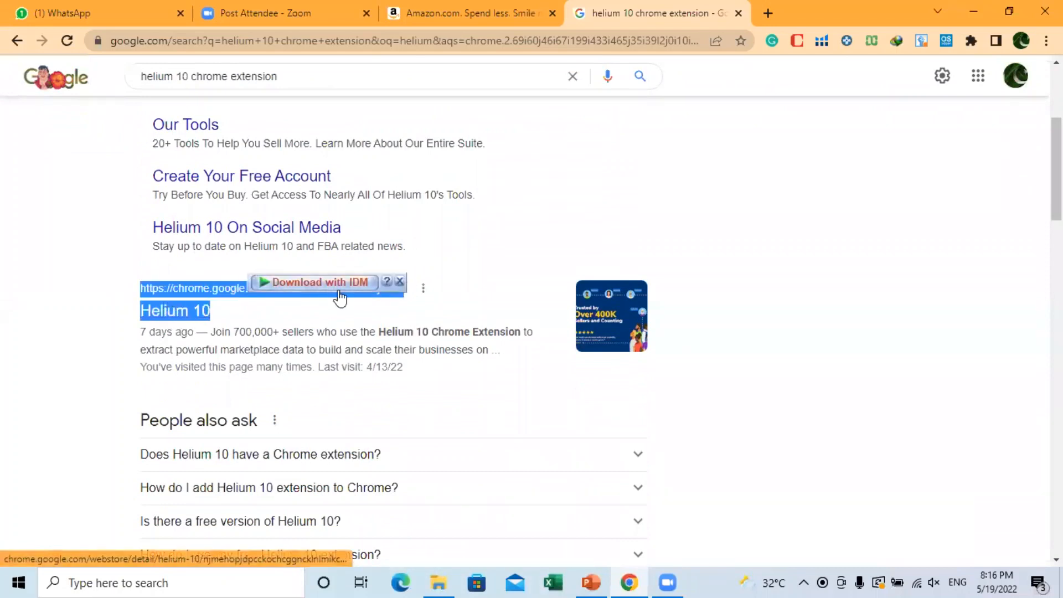
pyautogui.click(397, 283)
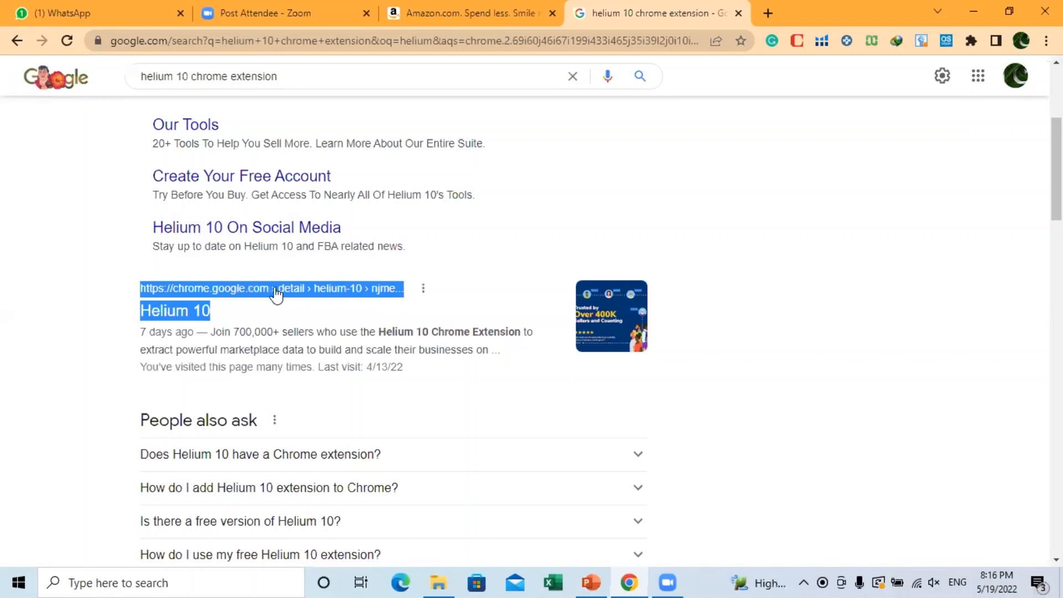
pyautogui.click(192, 311)
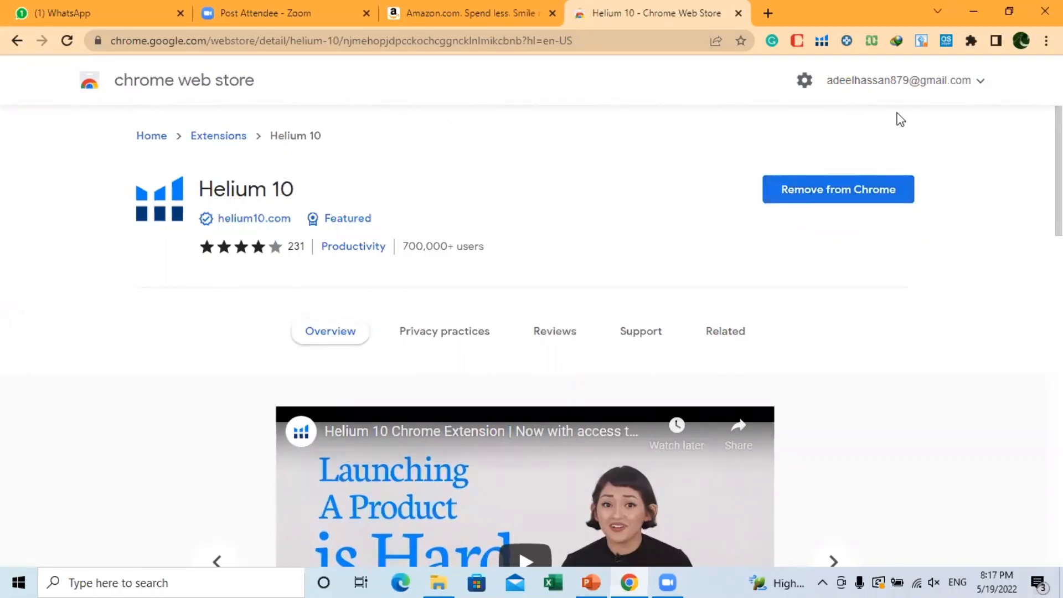
# - Unpin the Helium 10 extension and pin it again, then close the extensions list
pyautogui.click(970, 41)
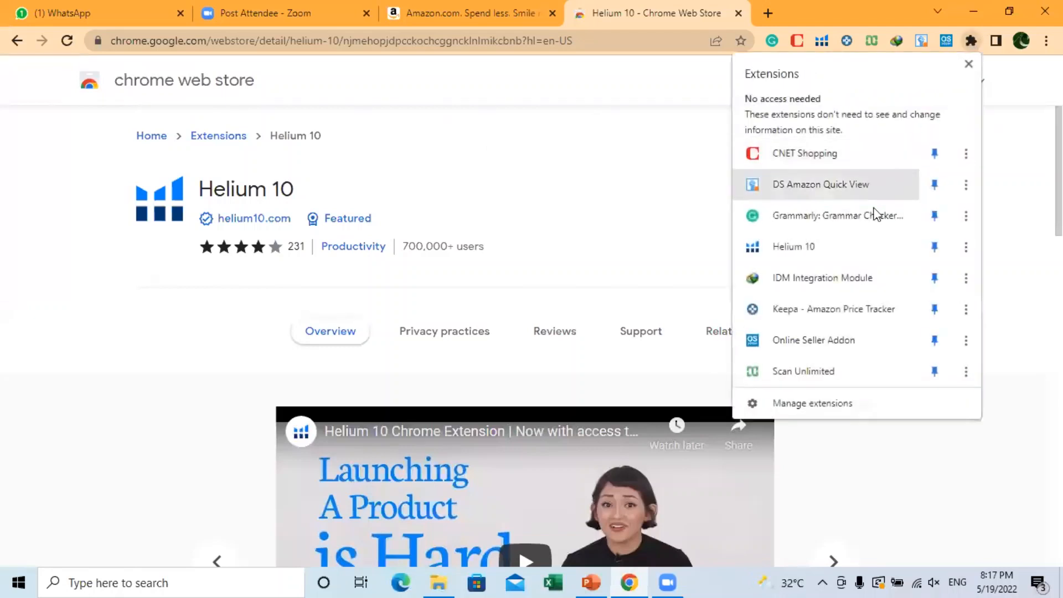
pyautogui.click(934, 249)
pyautogui.click(934, 249)
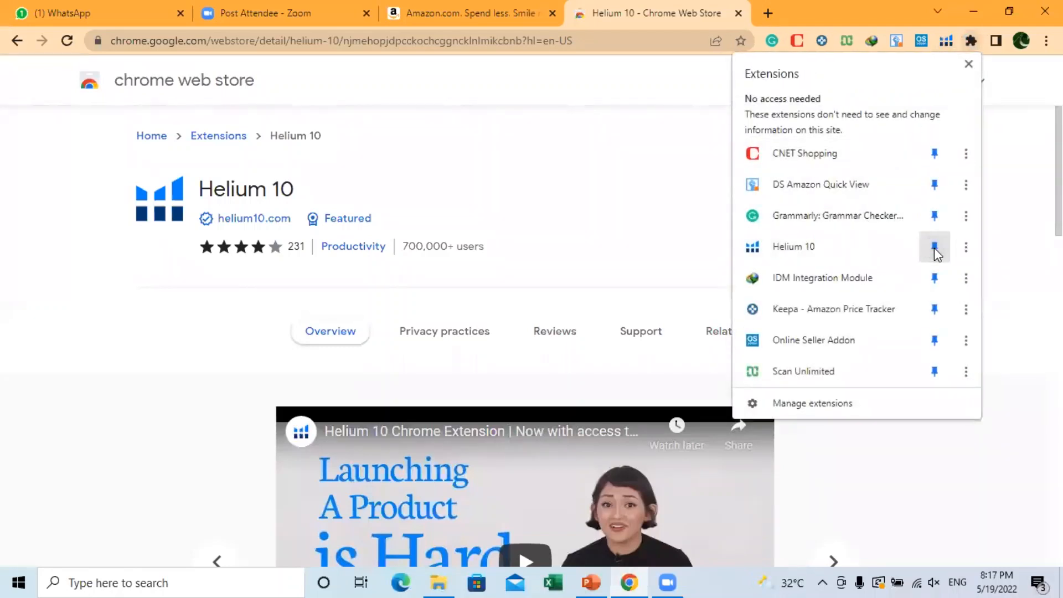
pyautogui.click(711, 229)
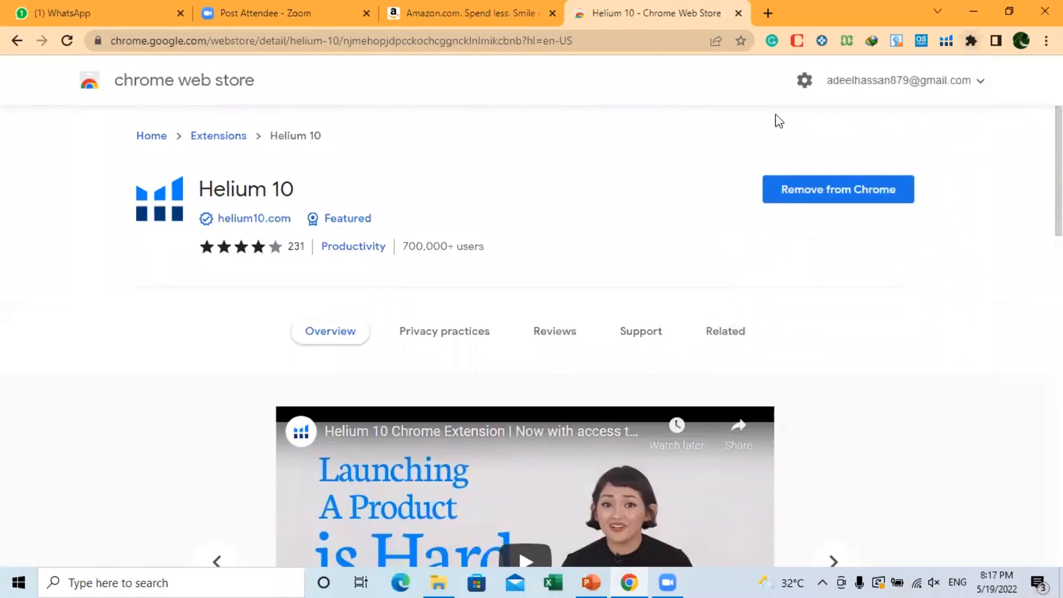
# - View the Helium 10 extension's tool options on its store page and on the Amazon home page
pyautogui.click(946, 41)
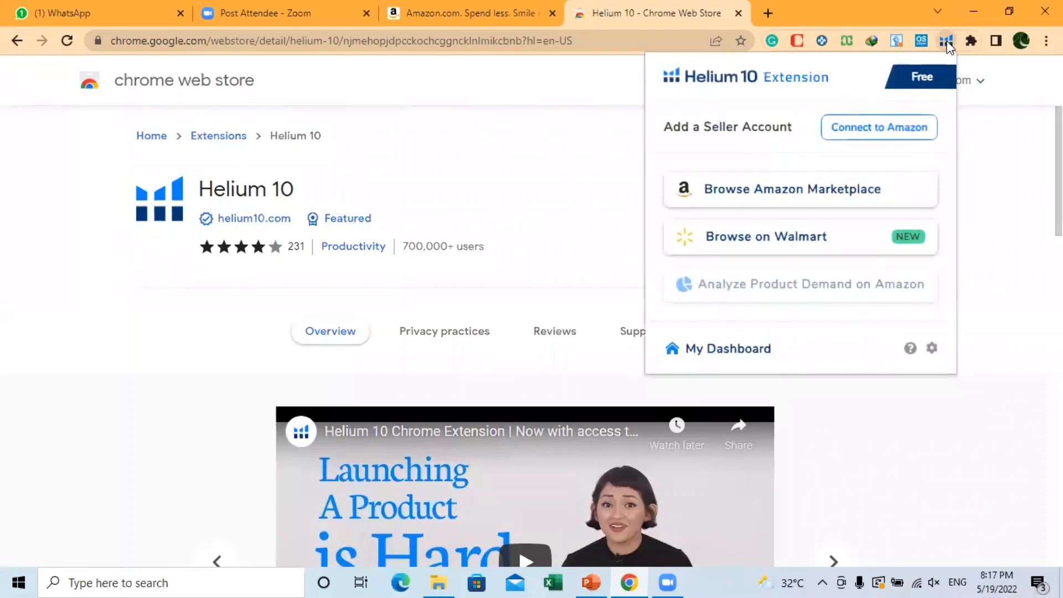
pyautogui.click(481, 13)
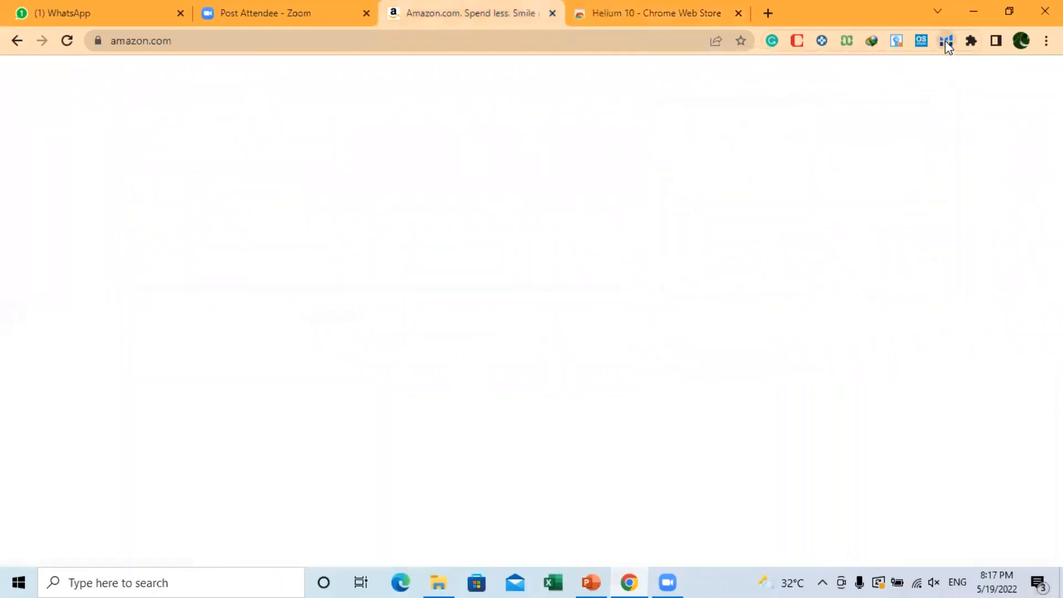
pyautogui.click(943, 44)
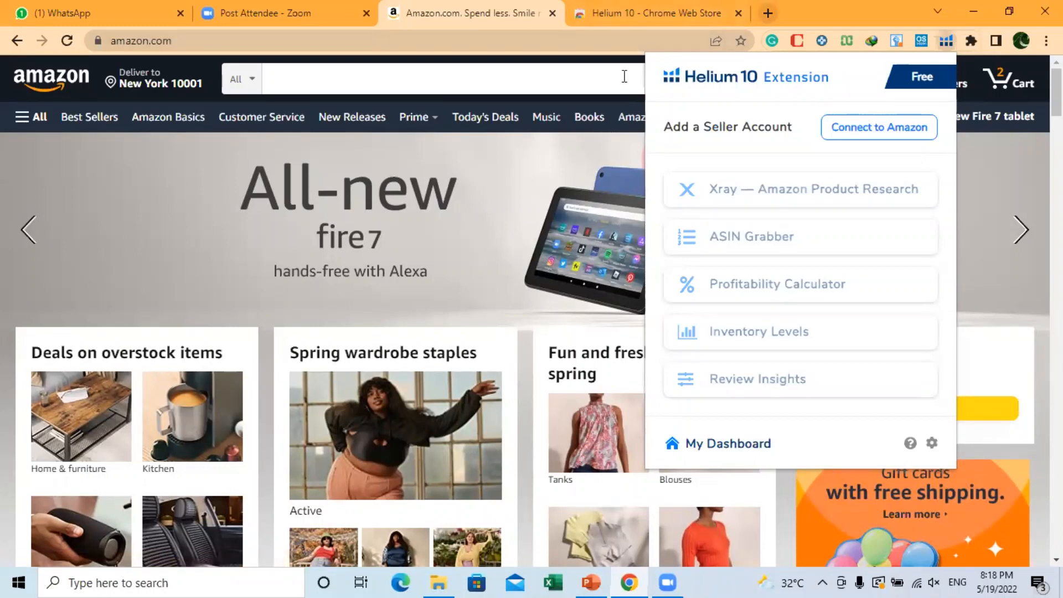
# - Open the helium10.com website in a new tab
pyautogui.hotkey('ctrl', 't')
pyautogui.write('heliu')
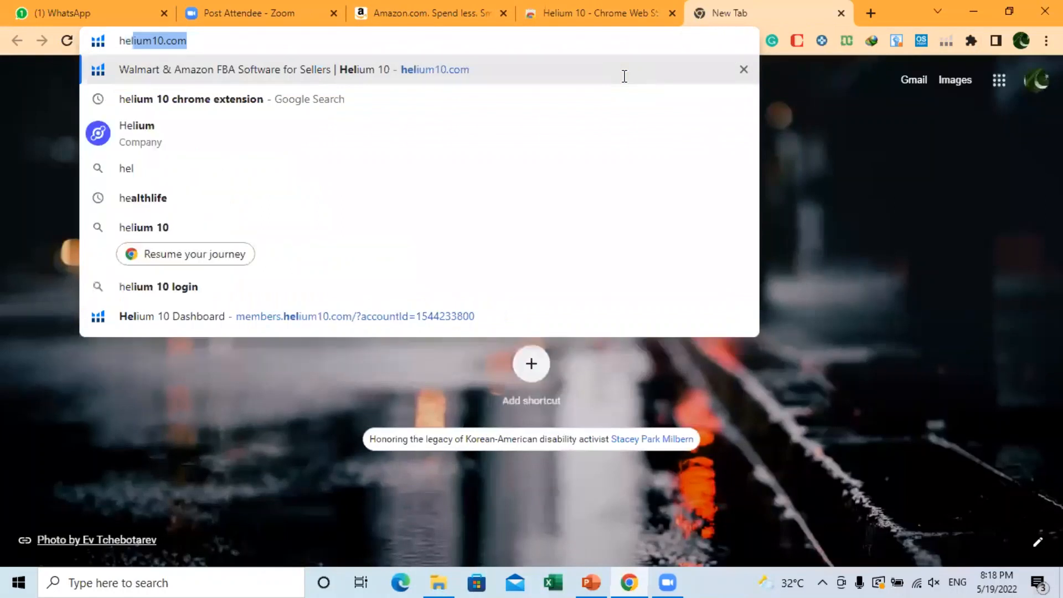
pyautogui.write('m')
pyautogui.press('BackSpace')
pyautogui.write('10')
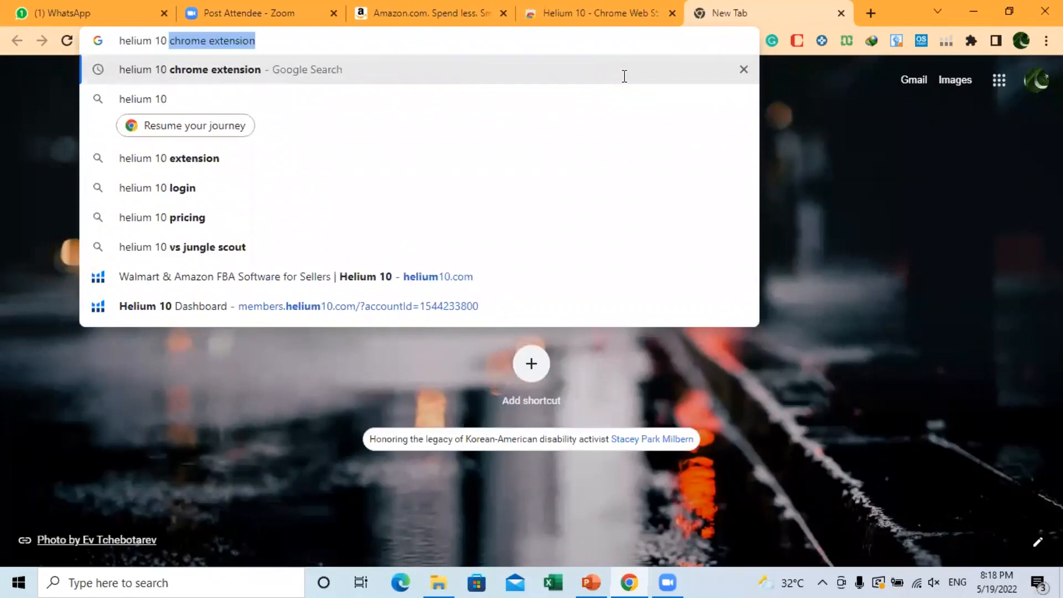
pyautogui.press('BackSpace')
pyautogui.write('.')
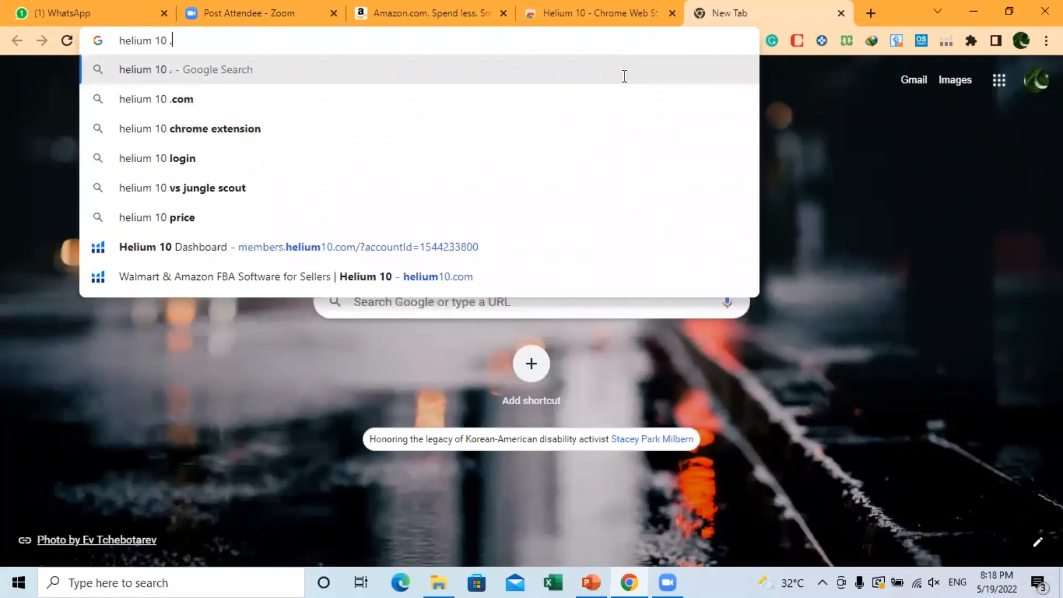
pyautogui.write('c')
pyautogui.press('BackSpace')
pyautogui.press('BackSpace')
pyautogui.press('BackSpace')
pyautogui.press('BackSpace')
pyautogui.press('BackSpace')
pyautogui.press('BackSpace')
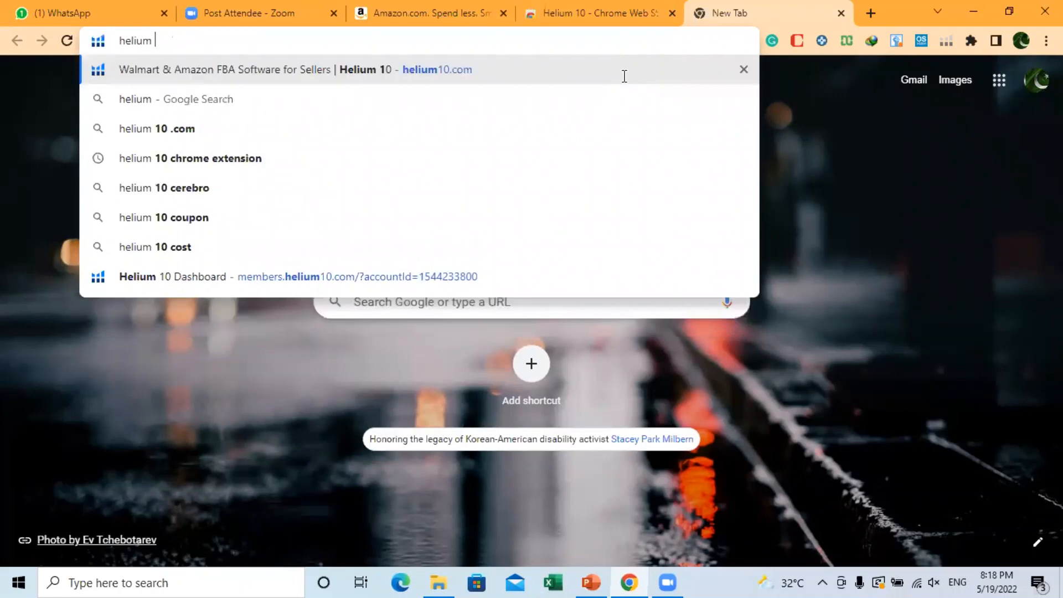
pyautogui.write('10.co')
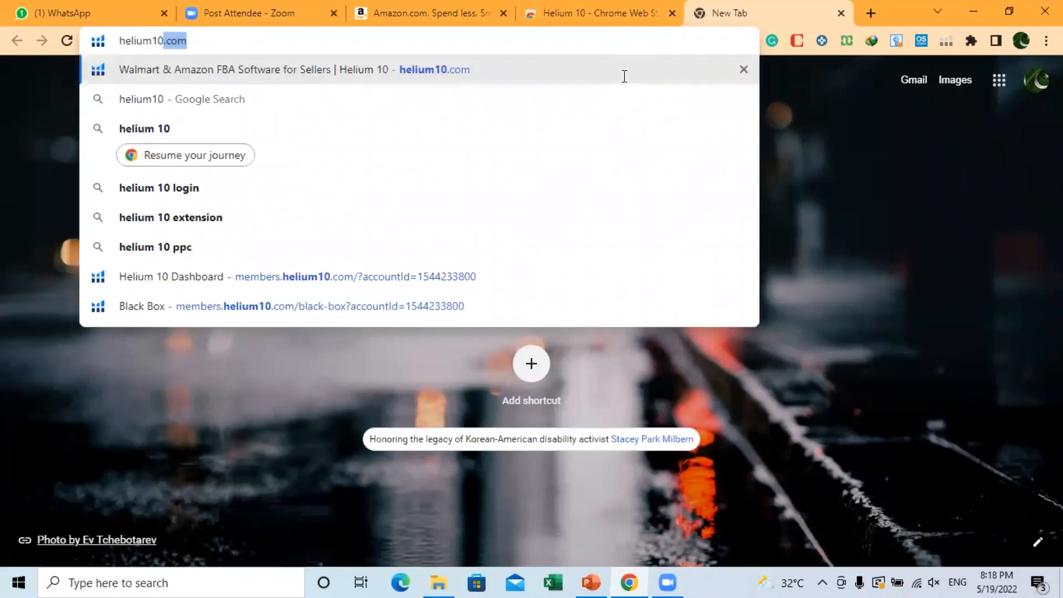
pyautogui.write('m')
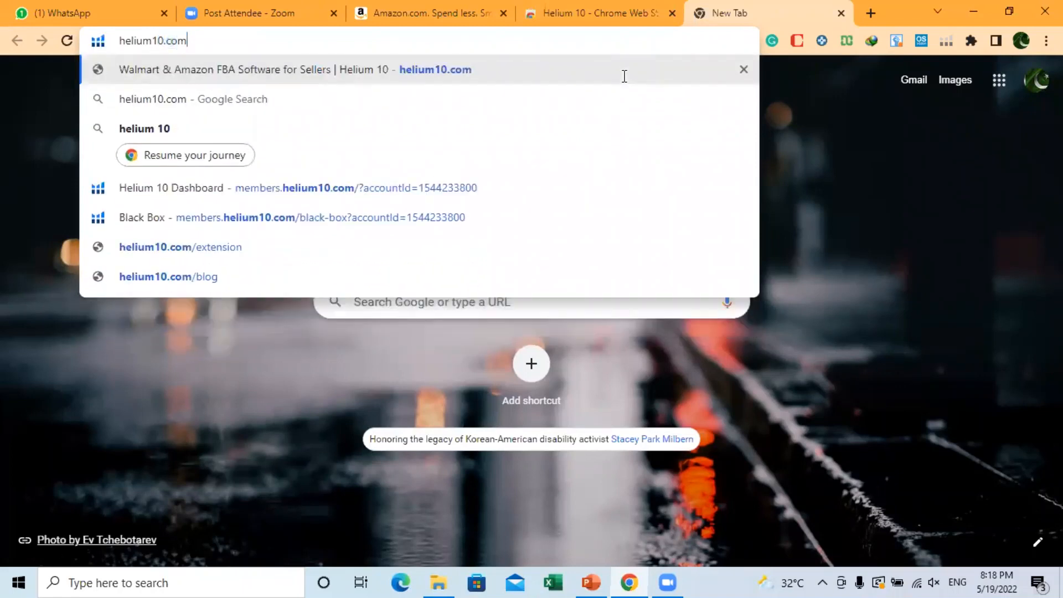
pyautogui.press('Return')
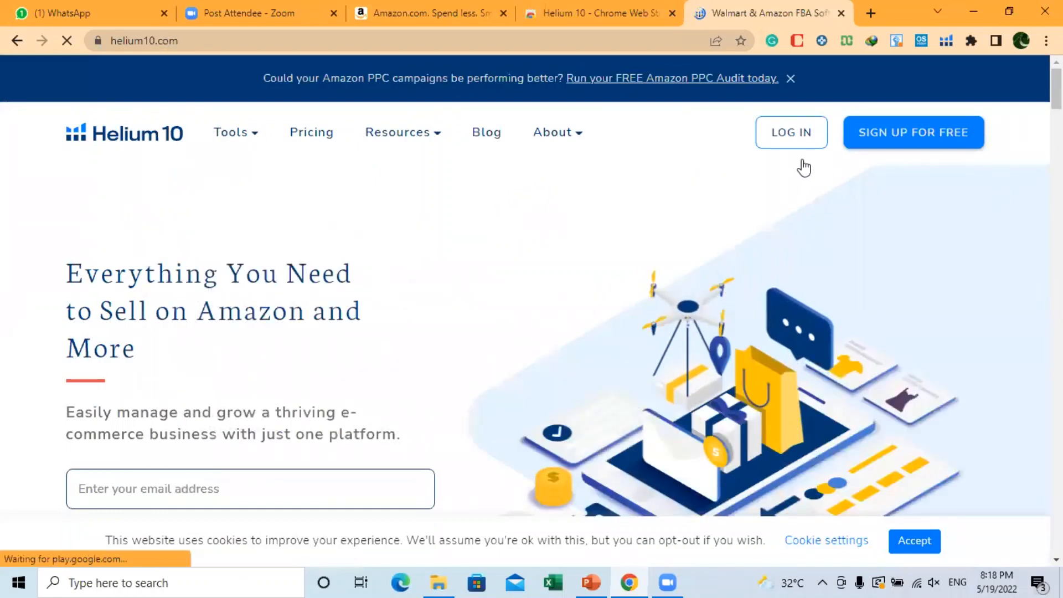
# - Open the Helium 10 account dashboard from the website's home page and decline the 20% discount offer
pyautogui.click(882, 141)
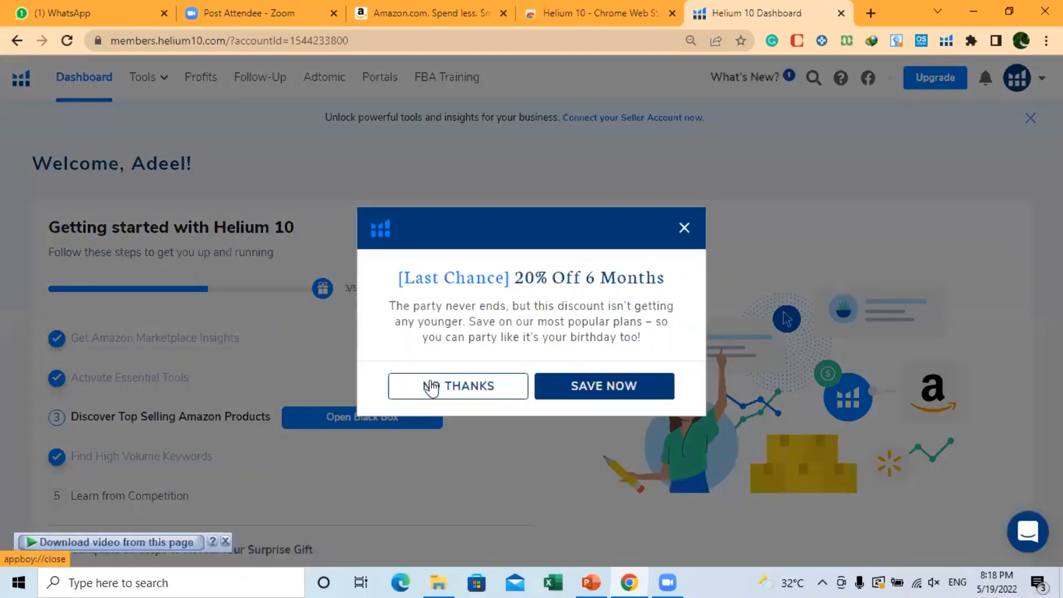
pyautogui.click(432, 387)
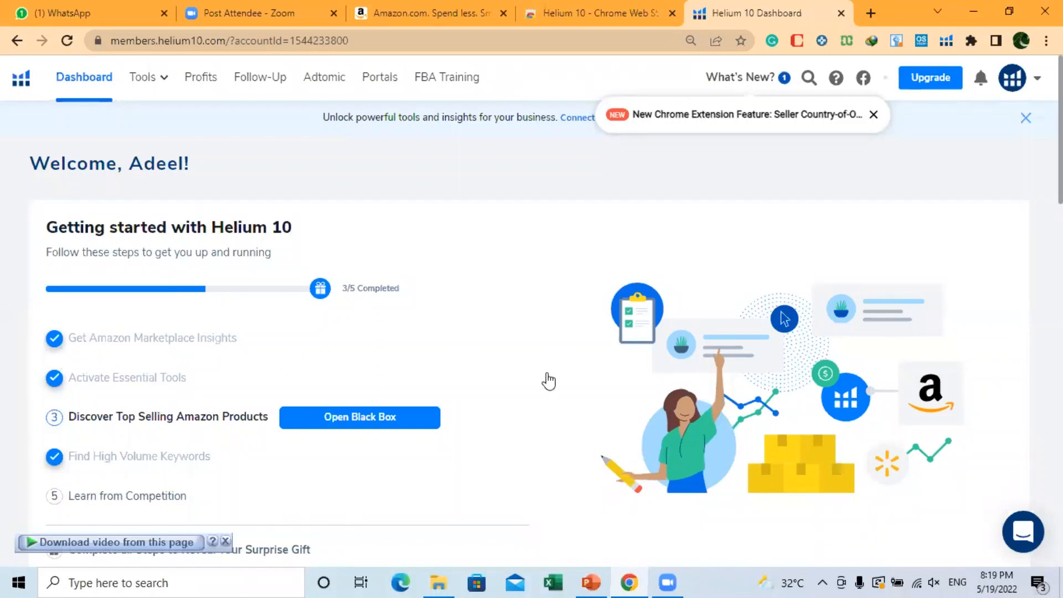
pyautogui.scroll(-5, 531, 310)
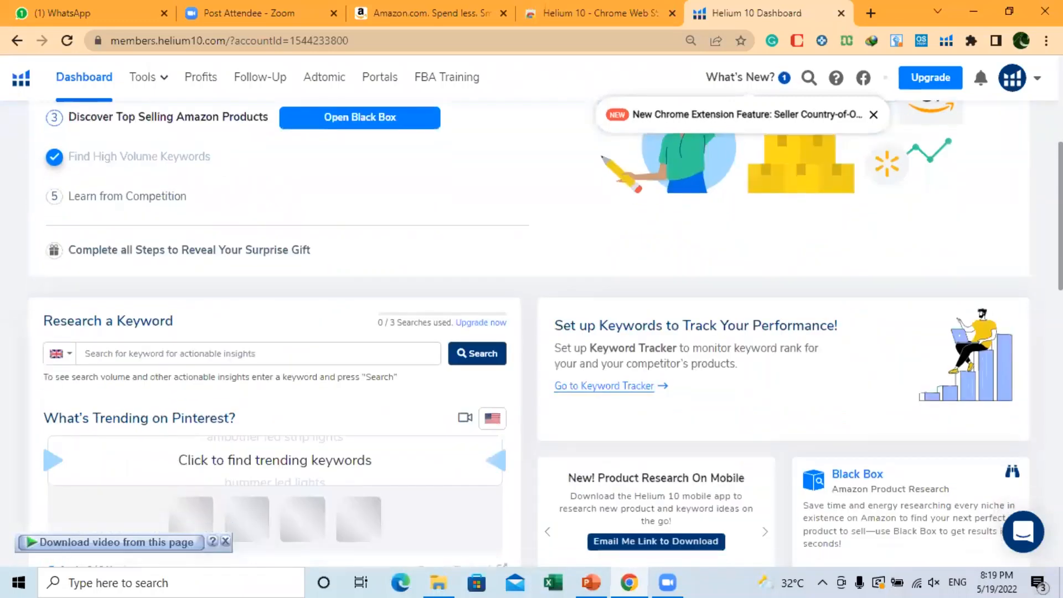
pyautogui.scroll(5, 1012, 91)
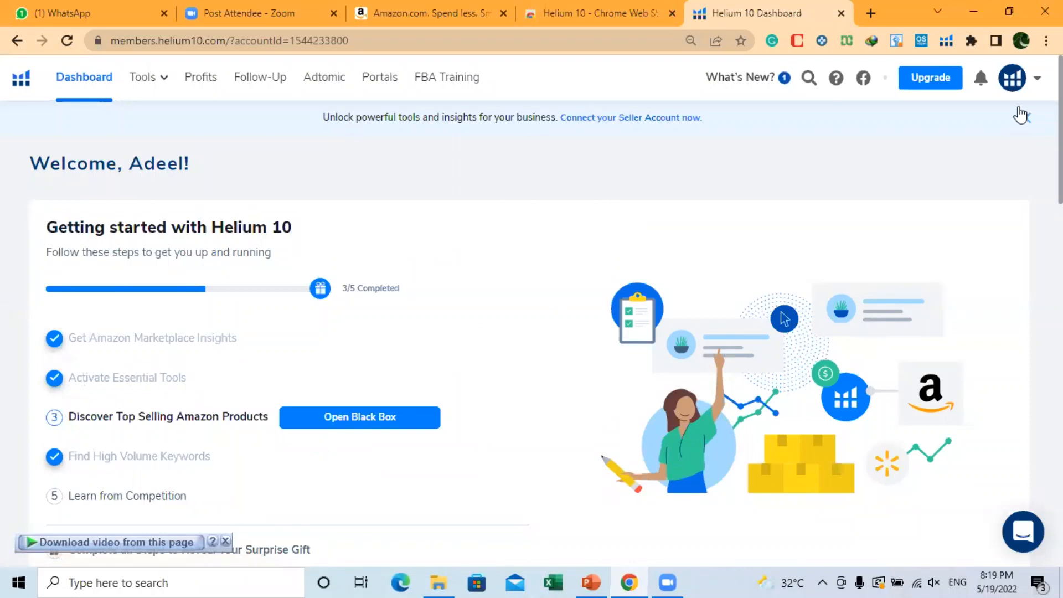
# - Close the Helium 10 tabs and open the Keepa - Amazon Price Tracker store listing through a Google search for "keepa chrome extension"
pyautogui.click(842, 14)
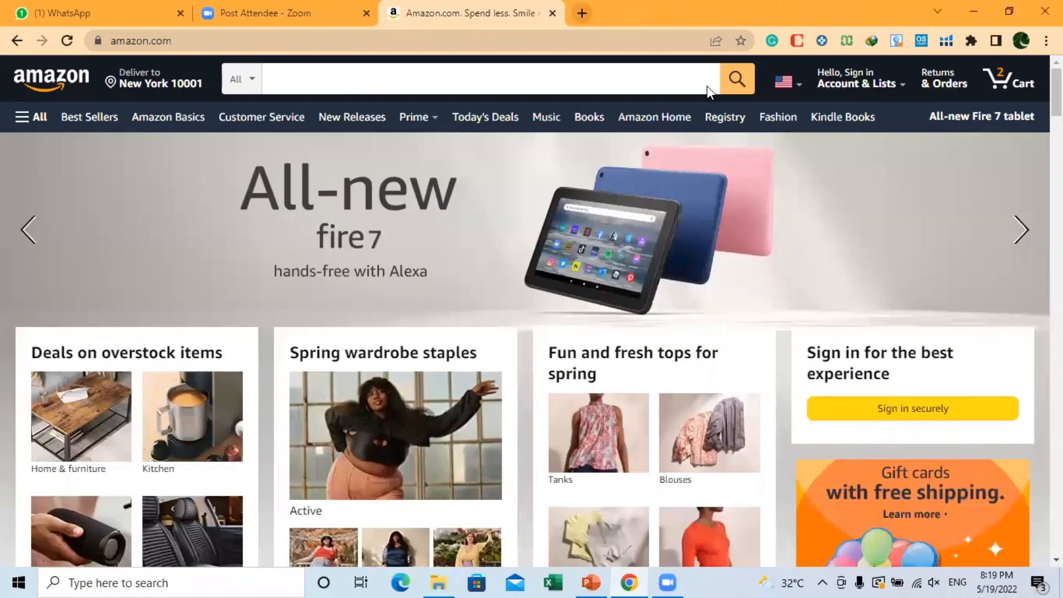
pyautogui.write('keepa.com')
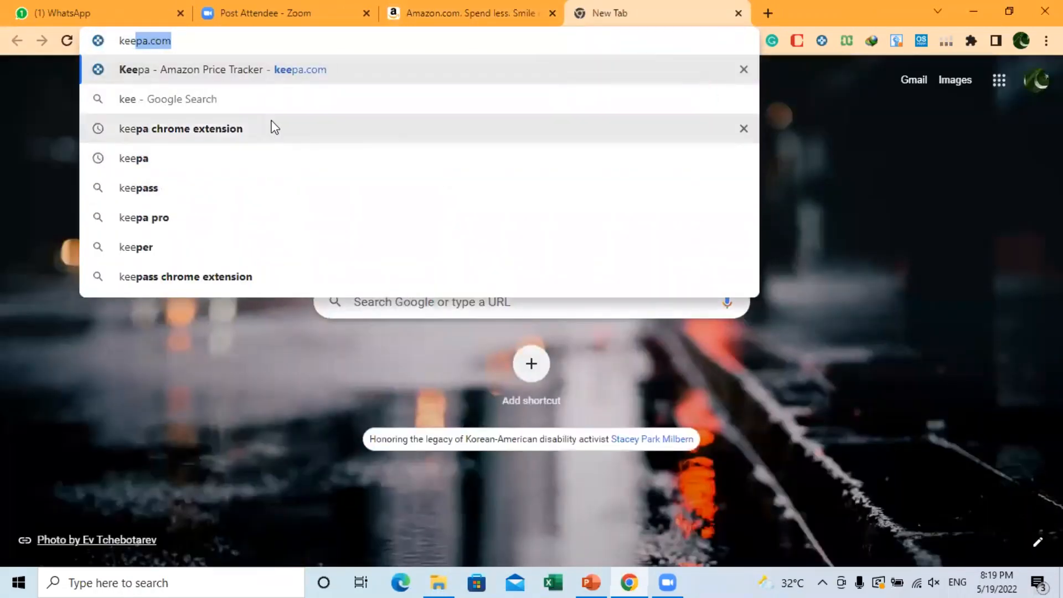
pyautogui.click(271, 125)
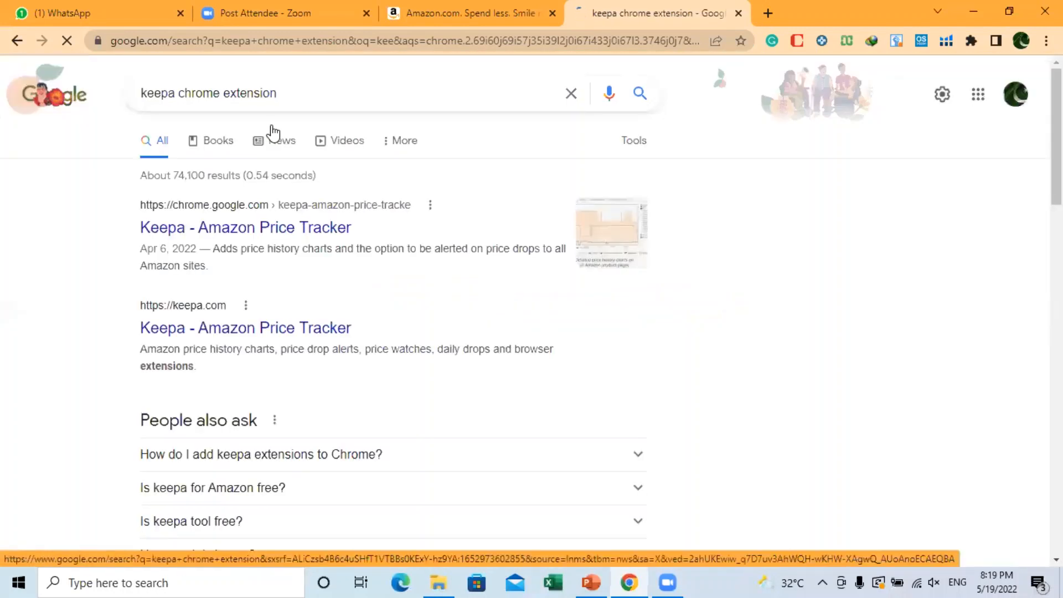
pyautogui.click(179, 232)
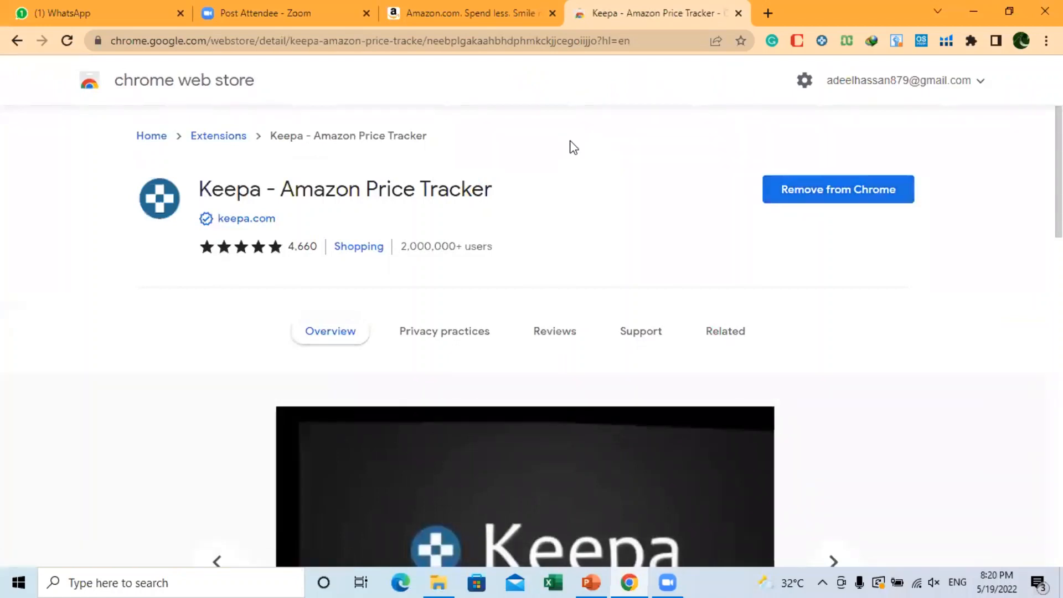
# - Unpin the Keepa - Amazon Price Tracker extension and pin it again, closing the extensions list
pyautogui.click(970, 41)
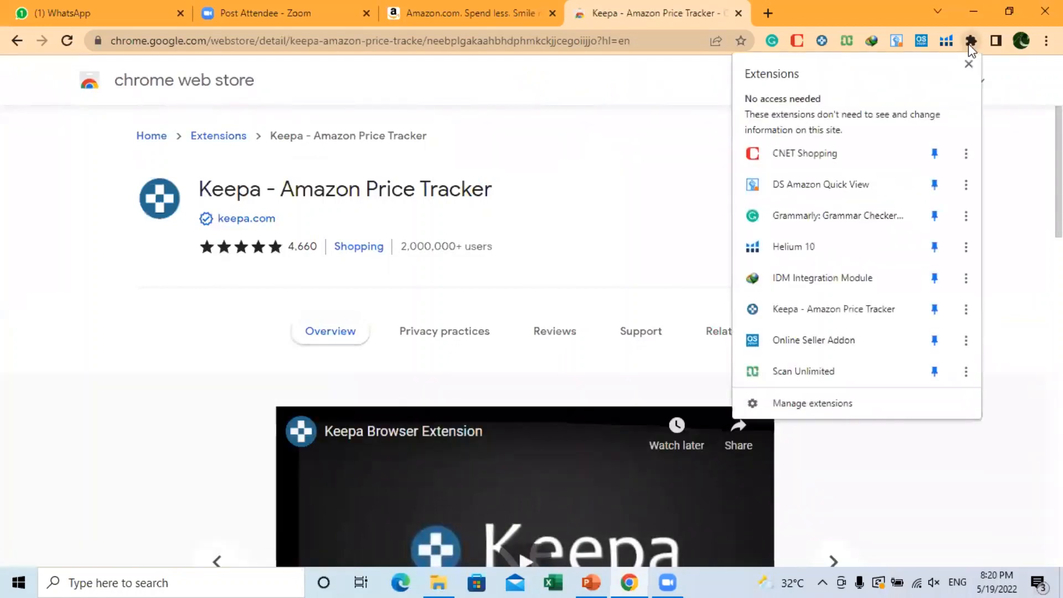
pyautogui.click(934, 309)
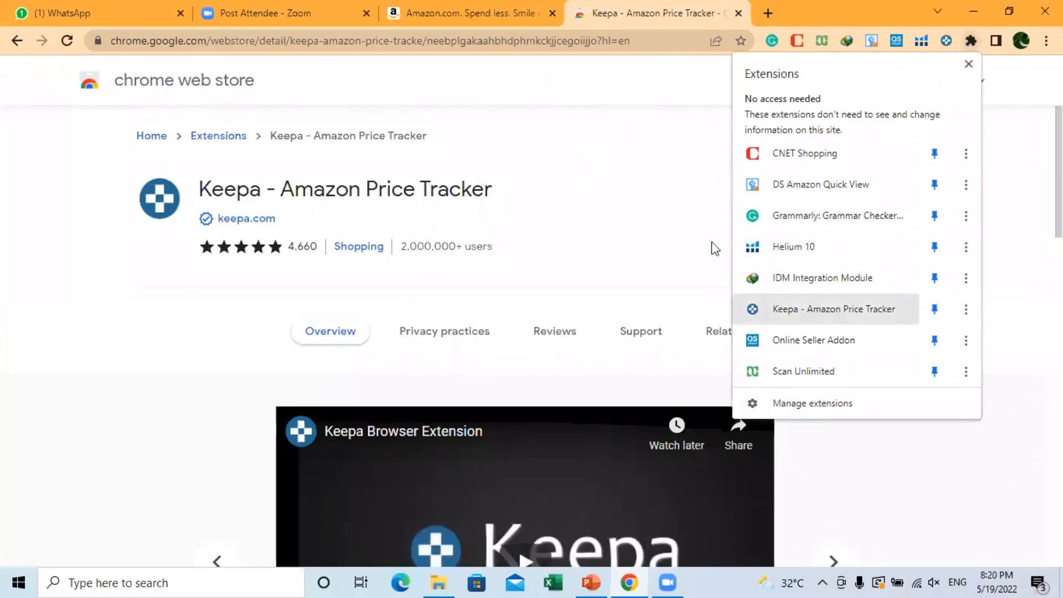
pyautogui.click(684, 216)
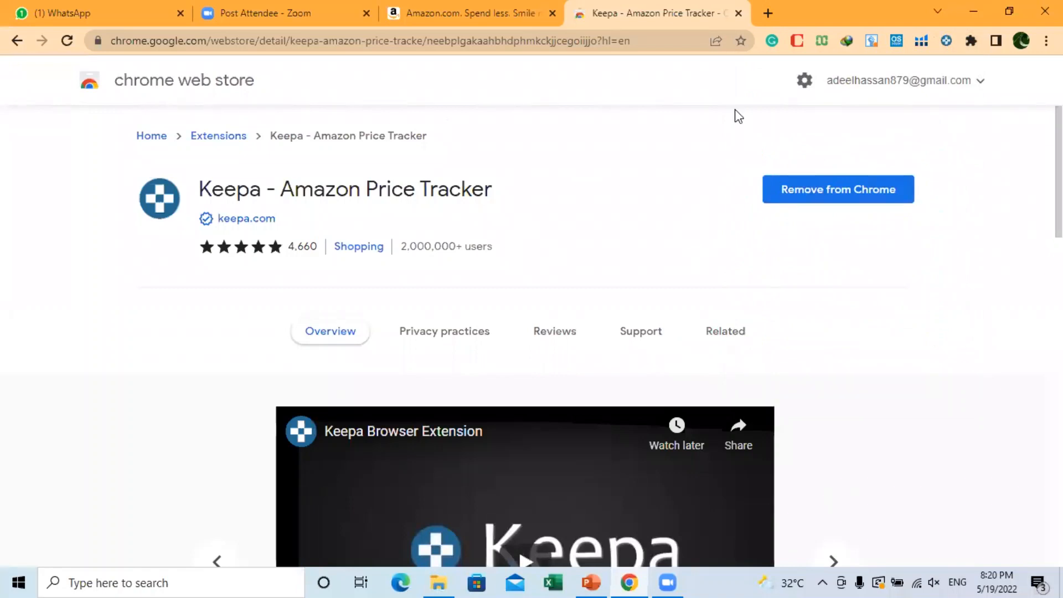
# - Close the Keepa store listing and open the Scan Unlimited one through a Google search for "scan unlimited chrome extension"
pyautogui.hotkey('ctrl', 'w')
pyautogui.hotkey('ctrl', 't')
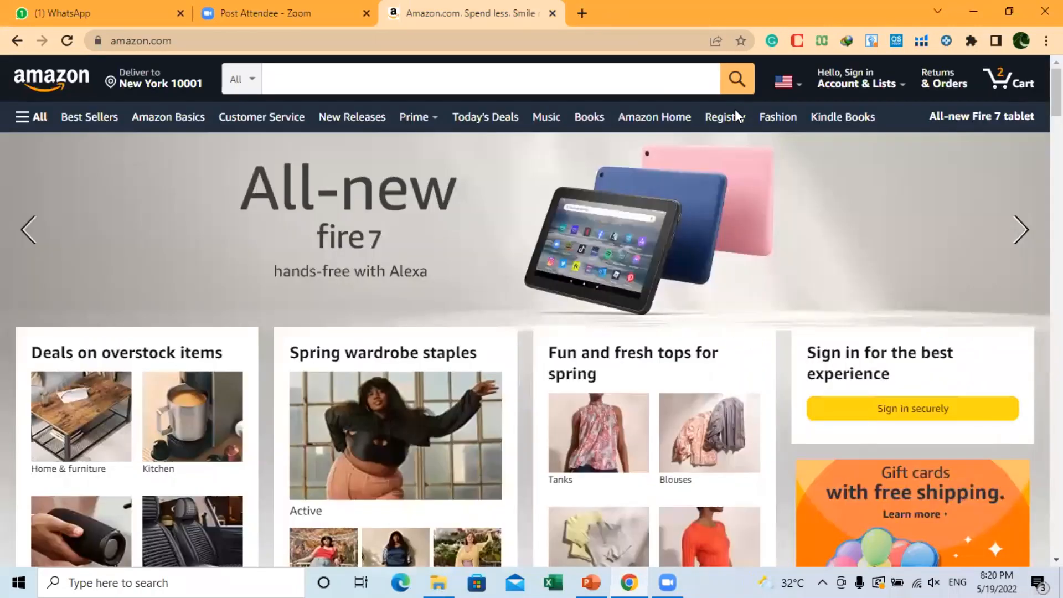
pyautogui.write('scan')
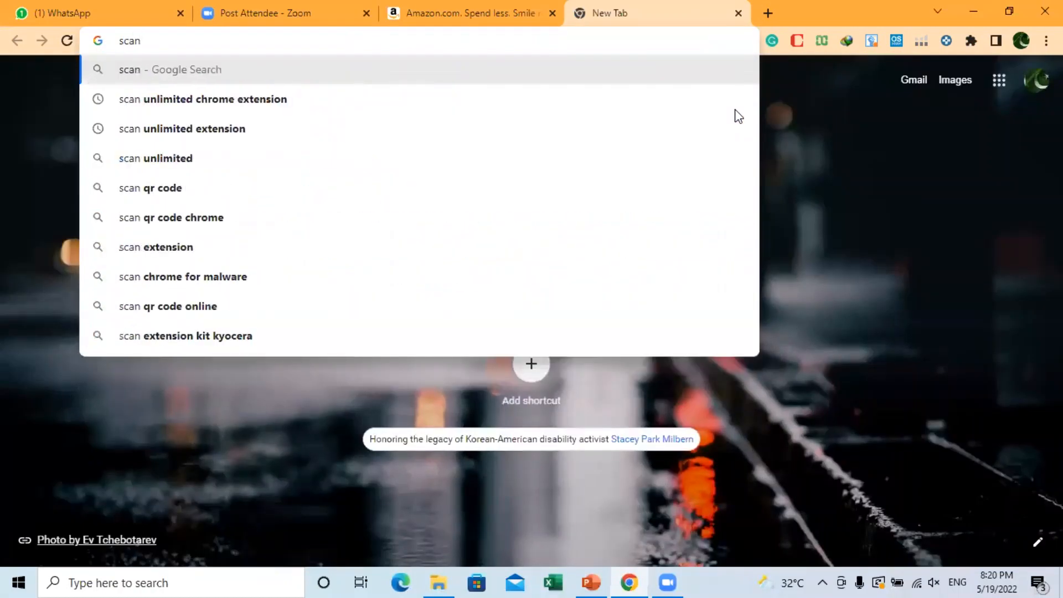
pyautogui.click(185, 101)
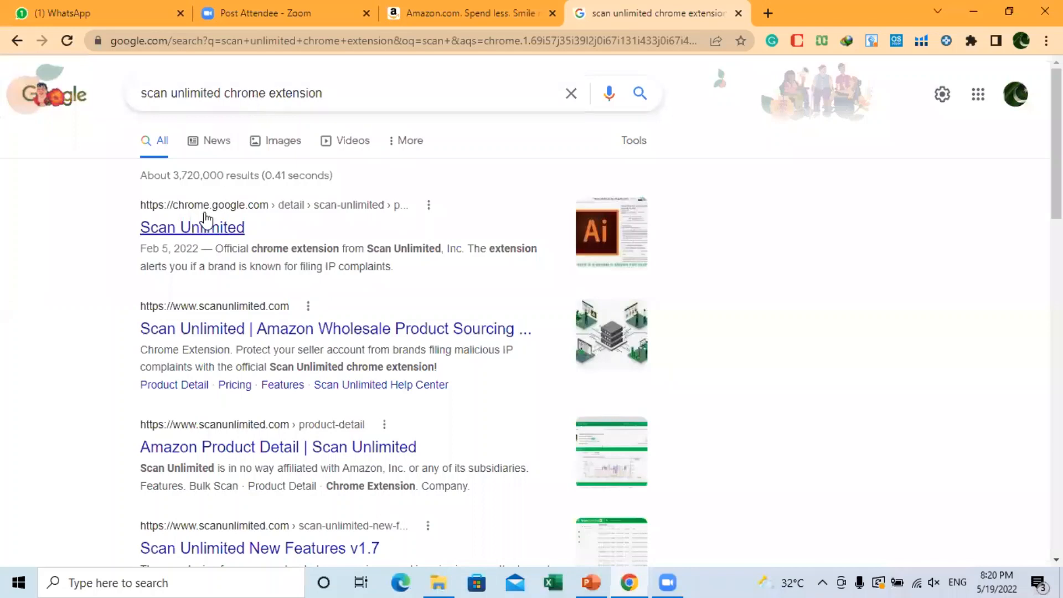
pyautogui.click(183, 228)
pyautogui.click(183, 229)
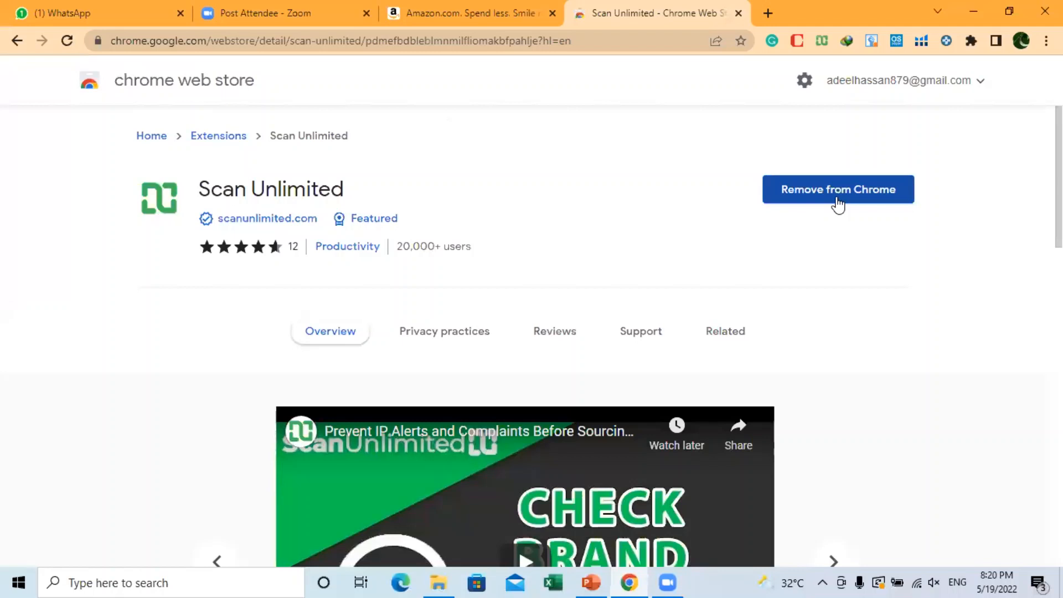
# - Unpin the Scan Unlimited extension and pin it again, closing the extensions list
pyautogui.click(971, 44)
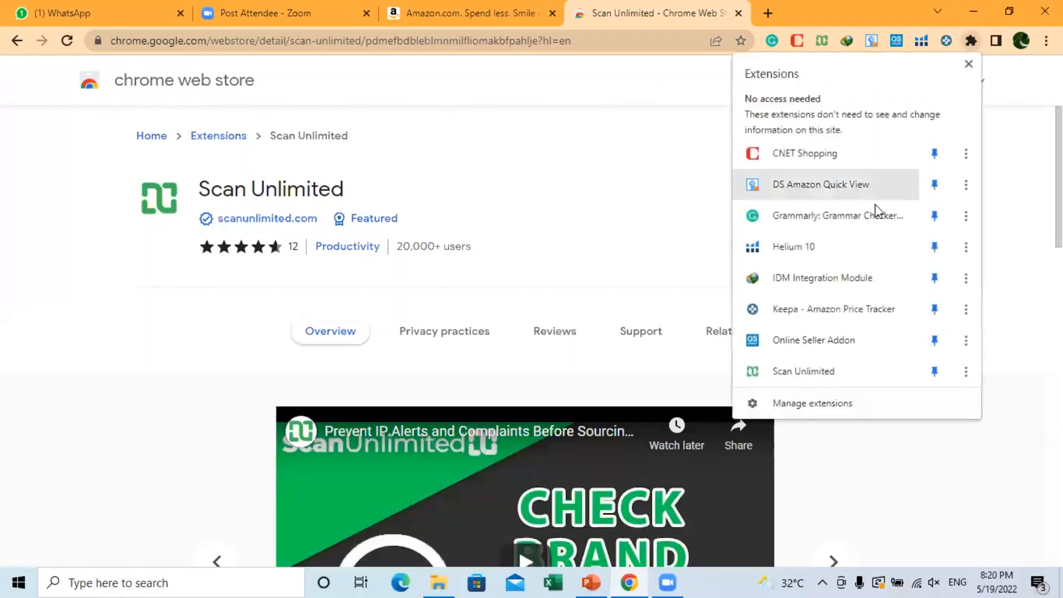
pyautogui.click(933, 372)
pyautogui.click(933, 372)
pyautogui.click(688, 233)
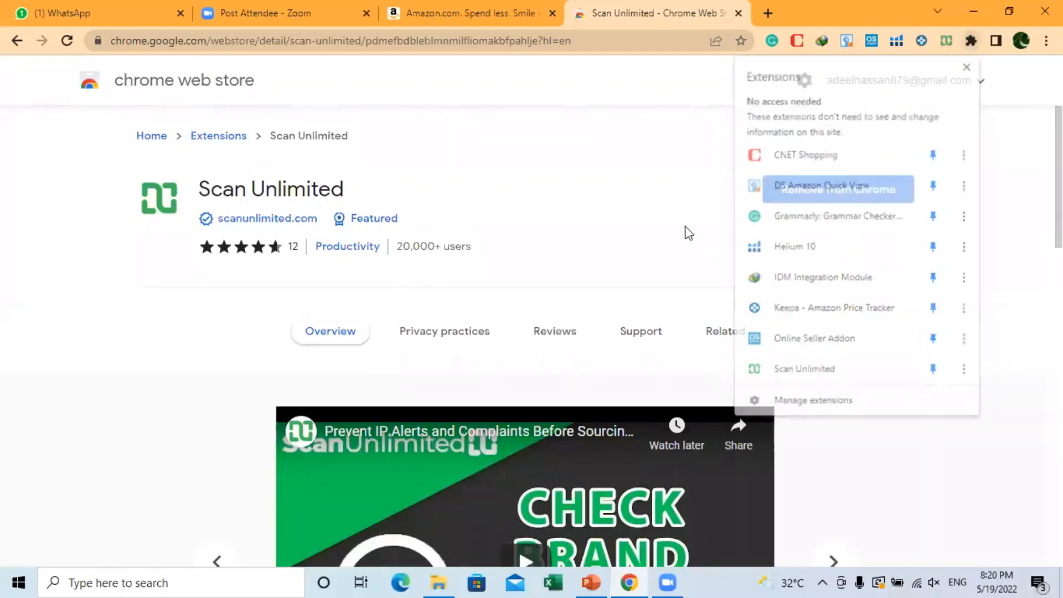
# - Show the Scan Unlimited extension's popup on the Amazon tab, dismiss it and return to the Amazon home page
pyautogui.hotkey('ctrl', 'shift', 'Tab')
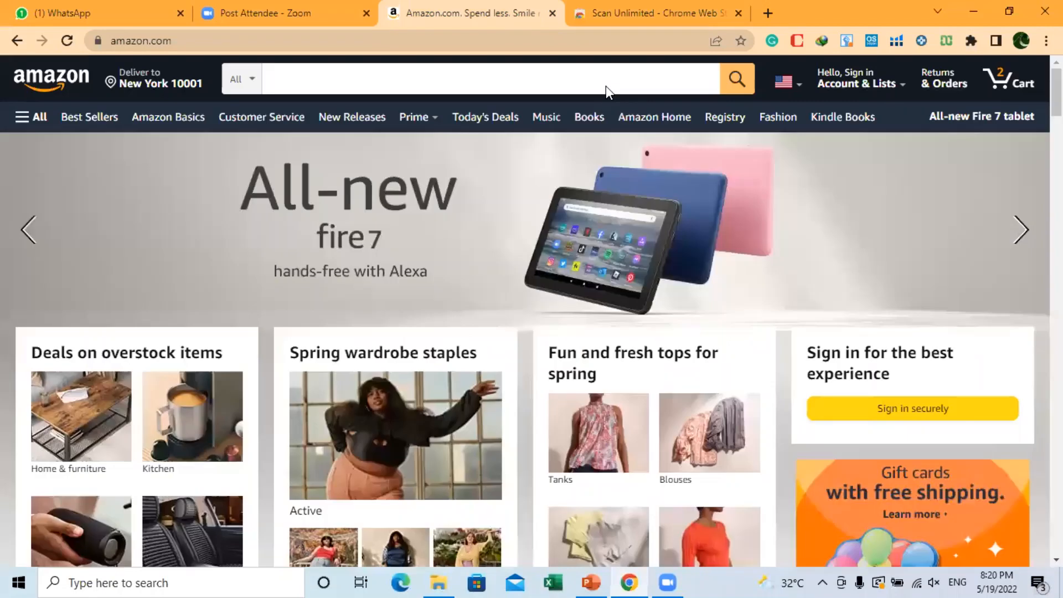
pyautogui.click(944, 41)
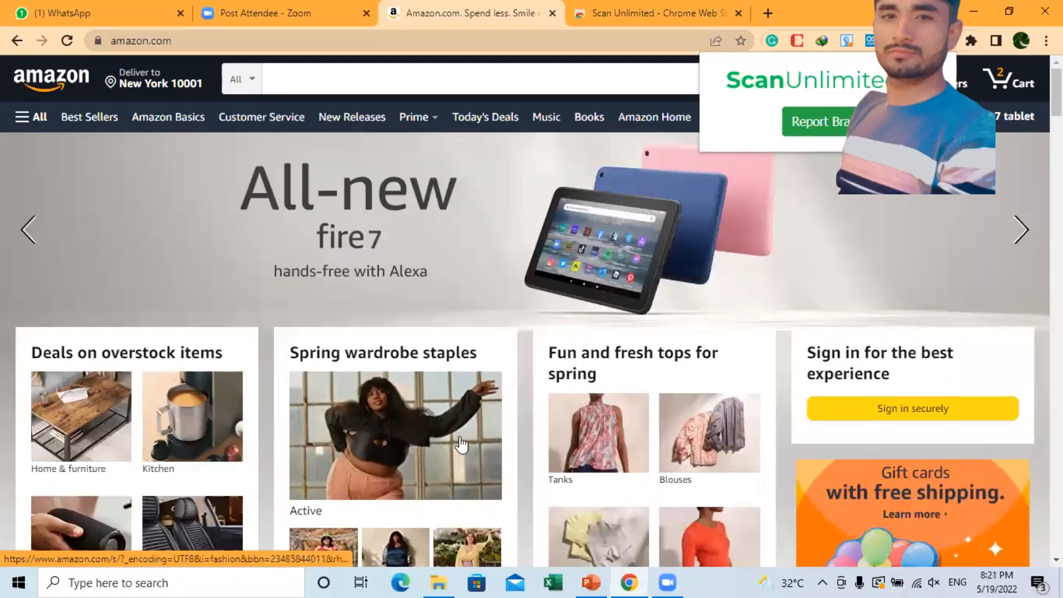
pyautogui.click(894, 194)
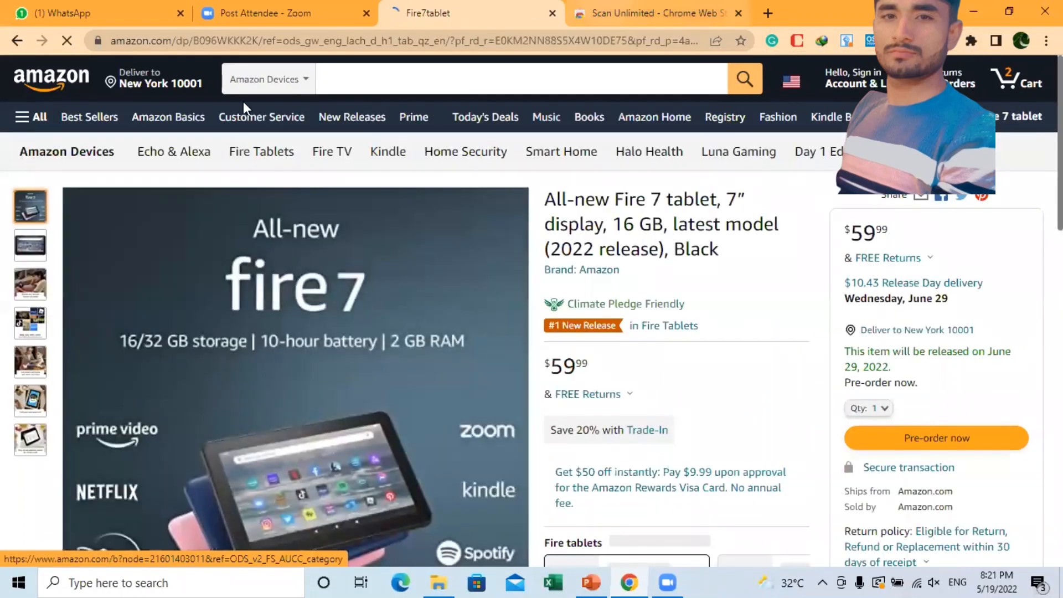
pyautogui.click(77, 86)
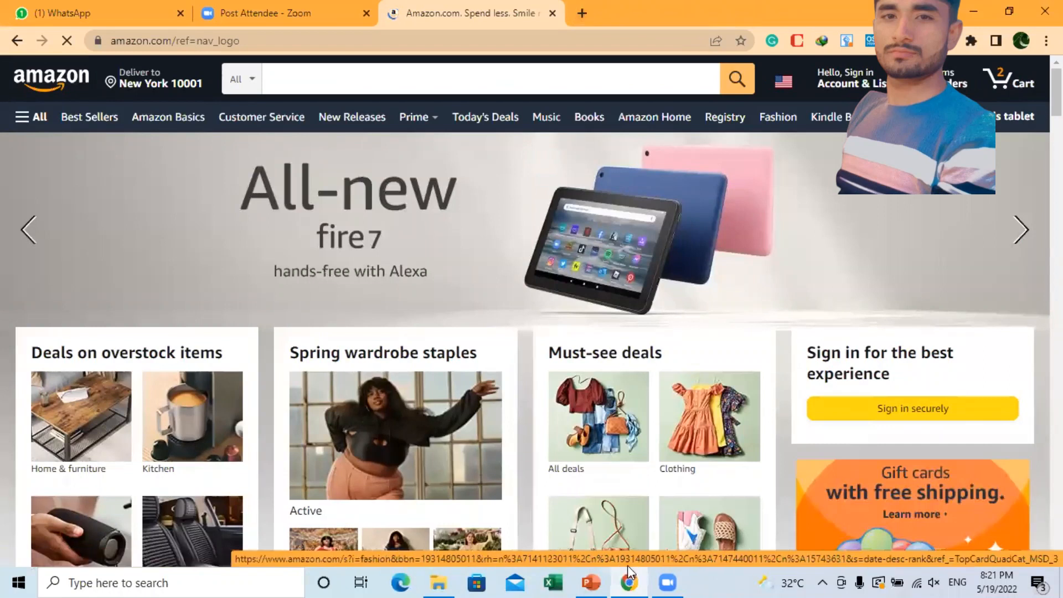
# - Switch to PowerPoint and review the FBA TOOLKIT and JUNGLE SCOUT SALES ESTIMATOR slides, finishing on FBA TOOLKIT
pyautogui.click(590, 581)
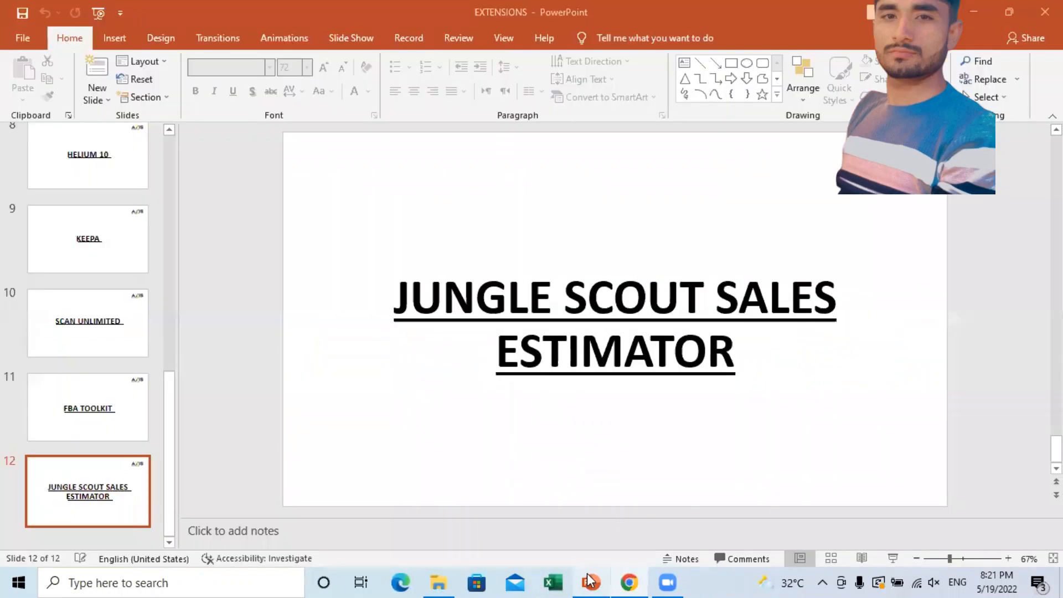
pyautogui.click(95, 391)
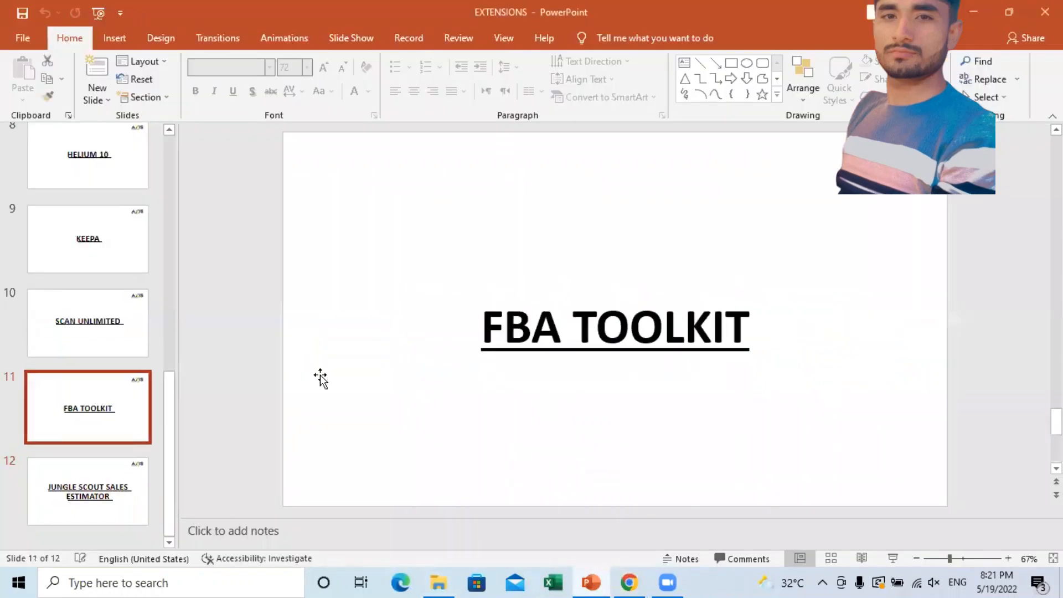
pyautogui.click(77, 471)
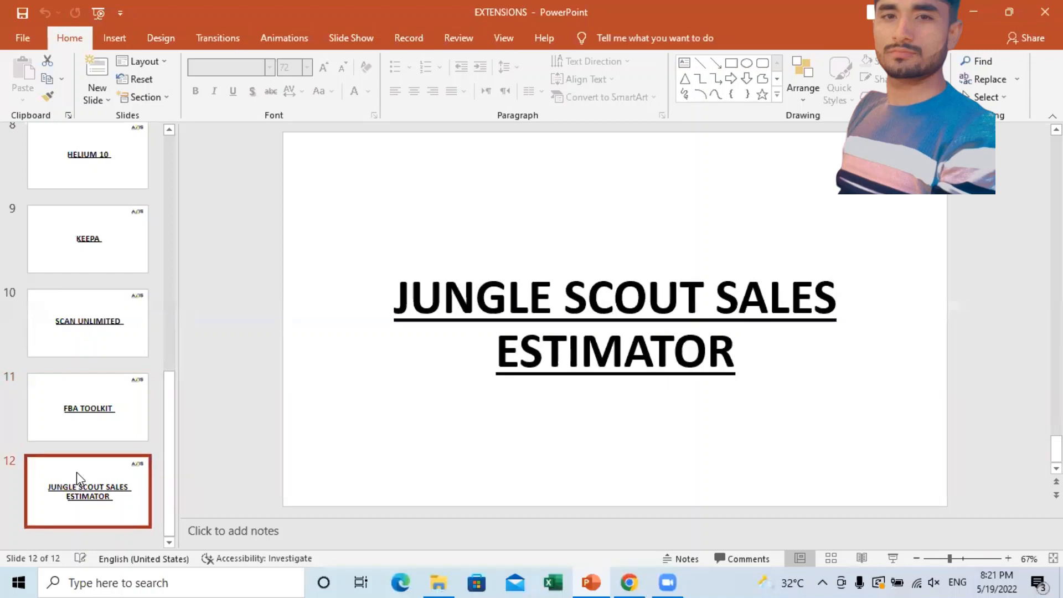
pyautogui.click(129, 395)
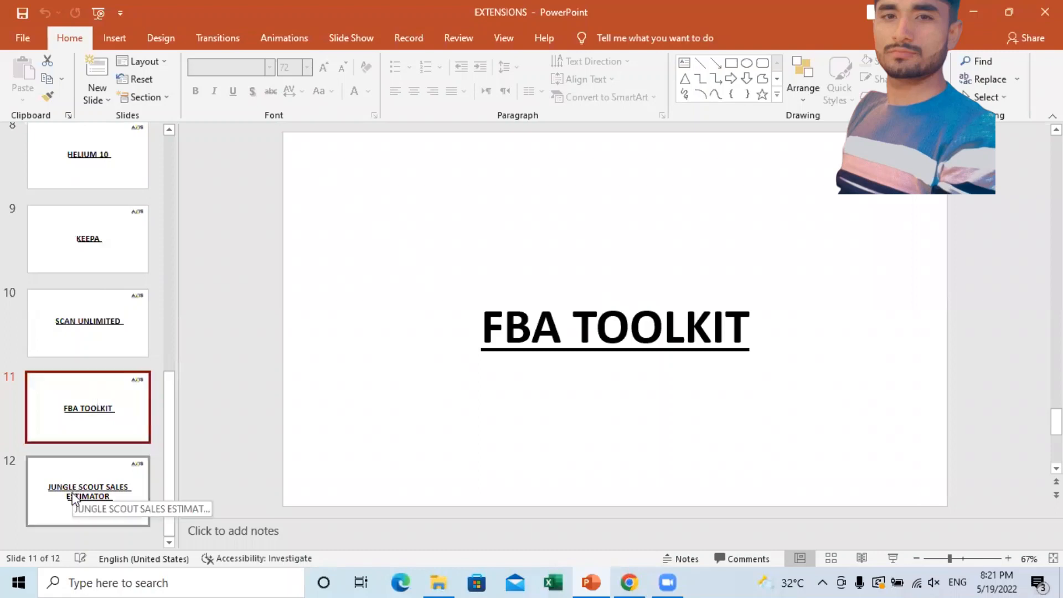
pyautogui.click(91, 474)
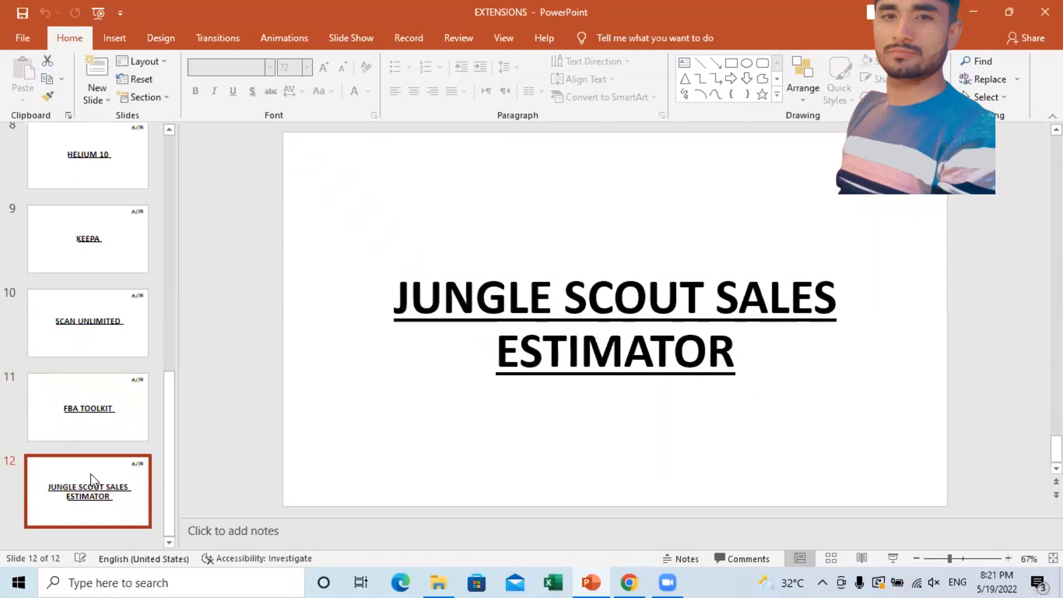
pyautogui.click(91, 416)
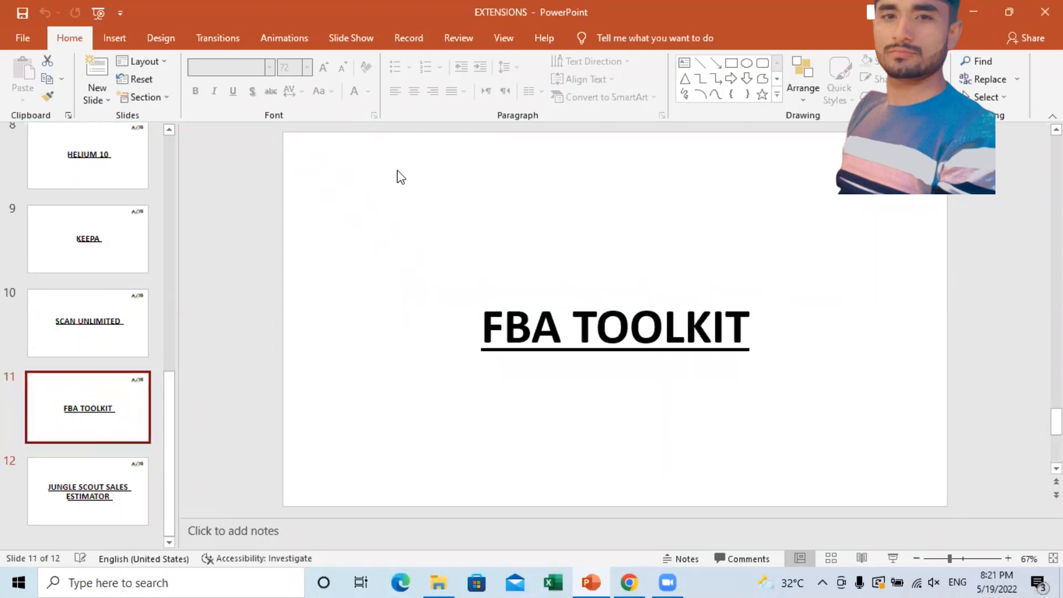
# - Switch back to Chrome and open the fbatoolkit.com website in a new tab
pyautogui.click(629, 581)
pyautogui.hotkey('ctrl', 't')
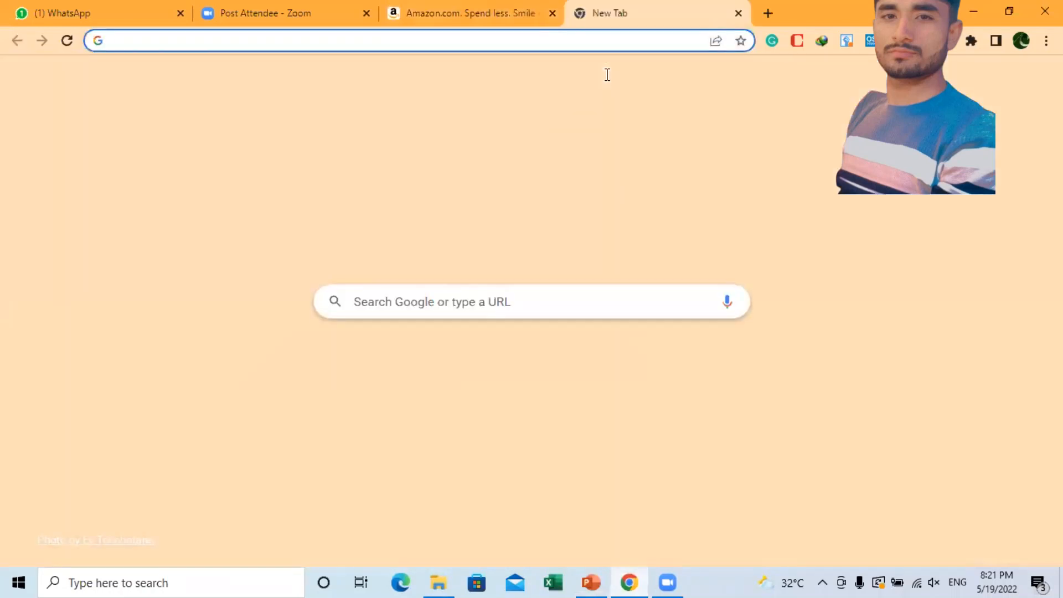
pyautogui.write('fbatoolj')
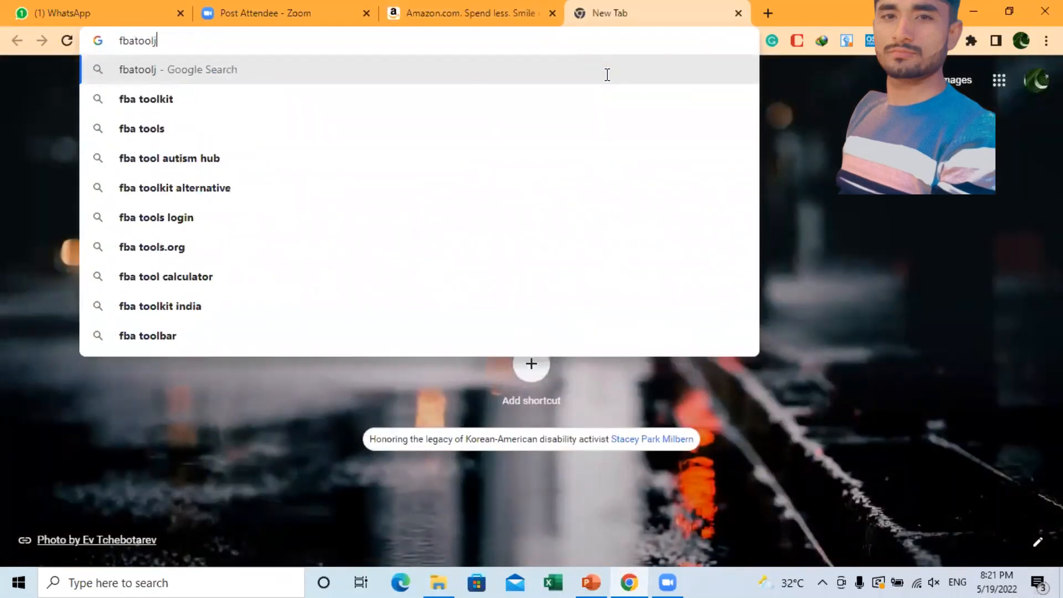
pyautogui.press('BackSpace')
pyautogui.write('kit')
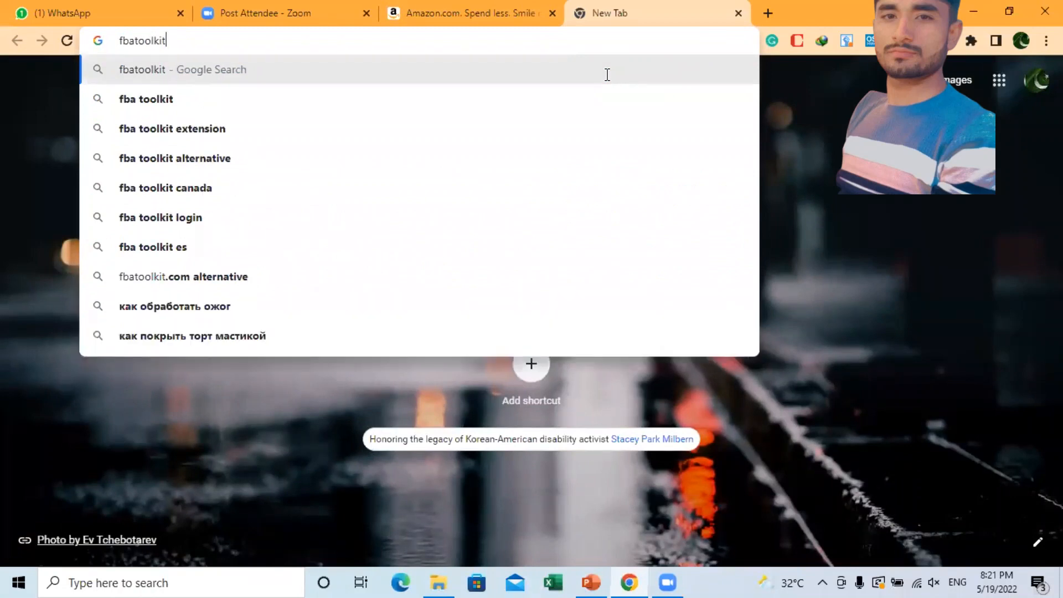
pyautogui.write('.com')
pyautogui.press('Return')
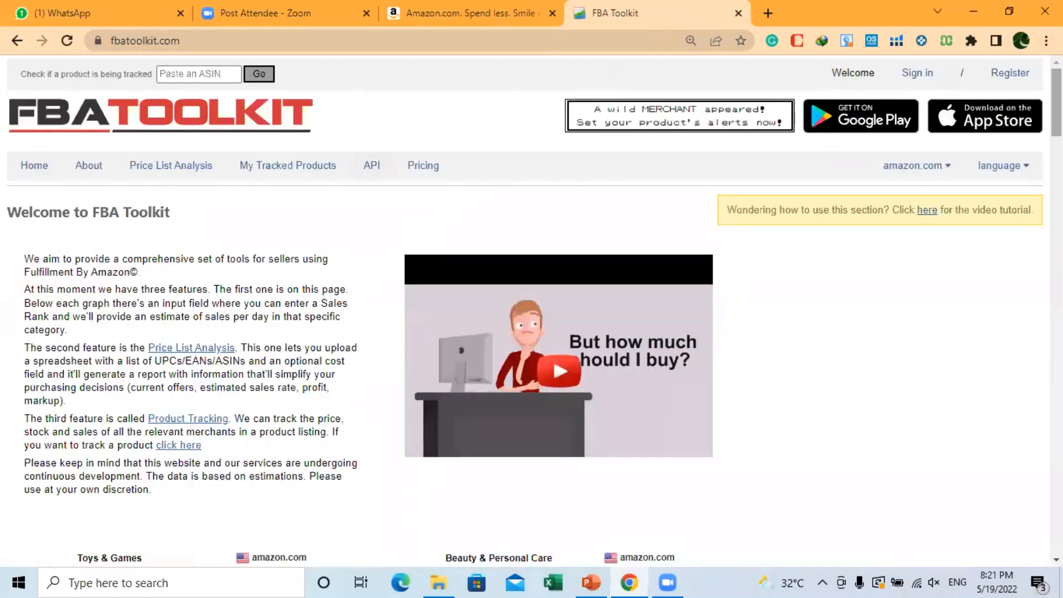
# - Find the Home & Kitchen graph on the FBA Toolkit page and activate its field for estimating sales per day by rank
pyautogui.scroll(-4, 535, 313)
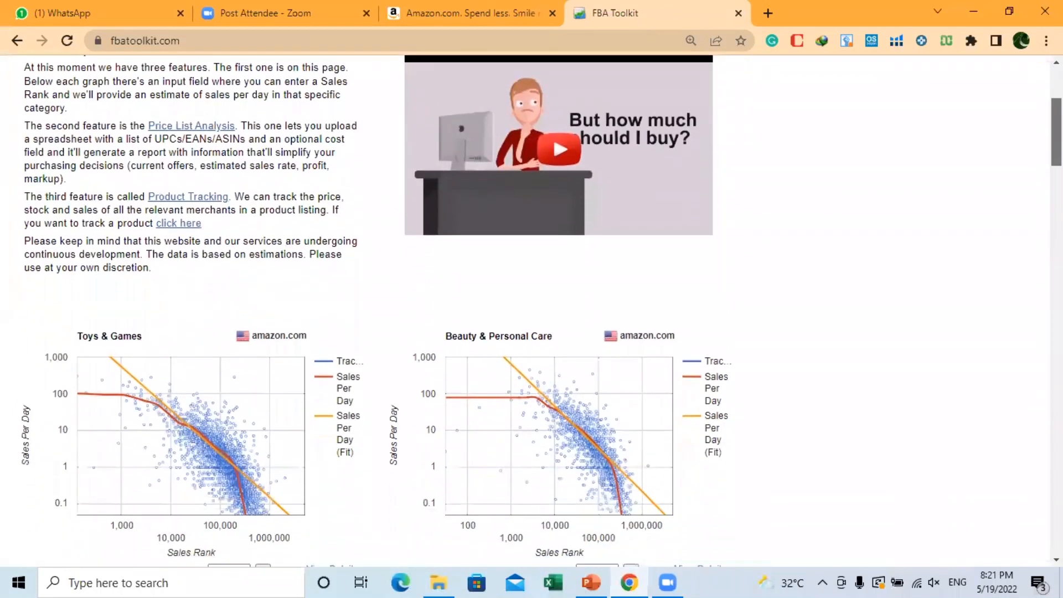
pyautogui.scroll(-2, 128, 222)
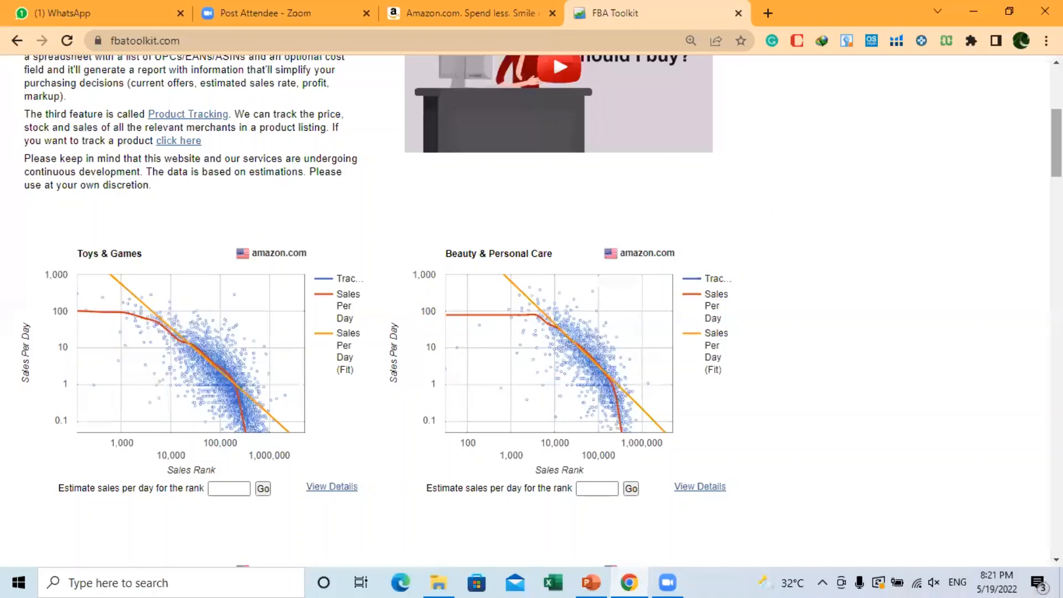
pyautogui.scroll(-6, 1056, 143)
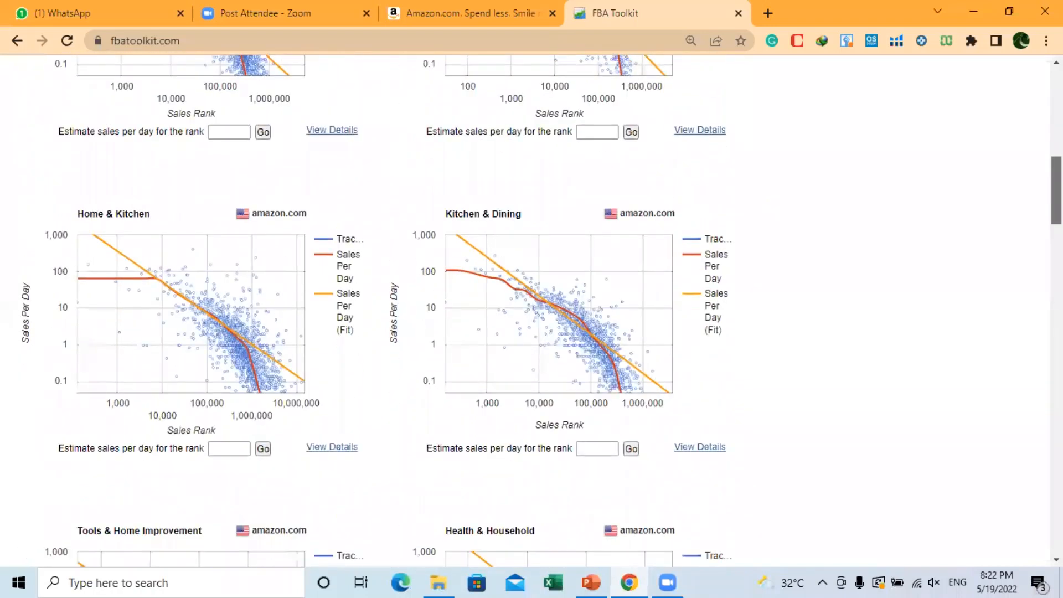
pyautogui.scroll(-1, 1055, 166)
pyautogui.click(226, 367)
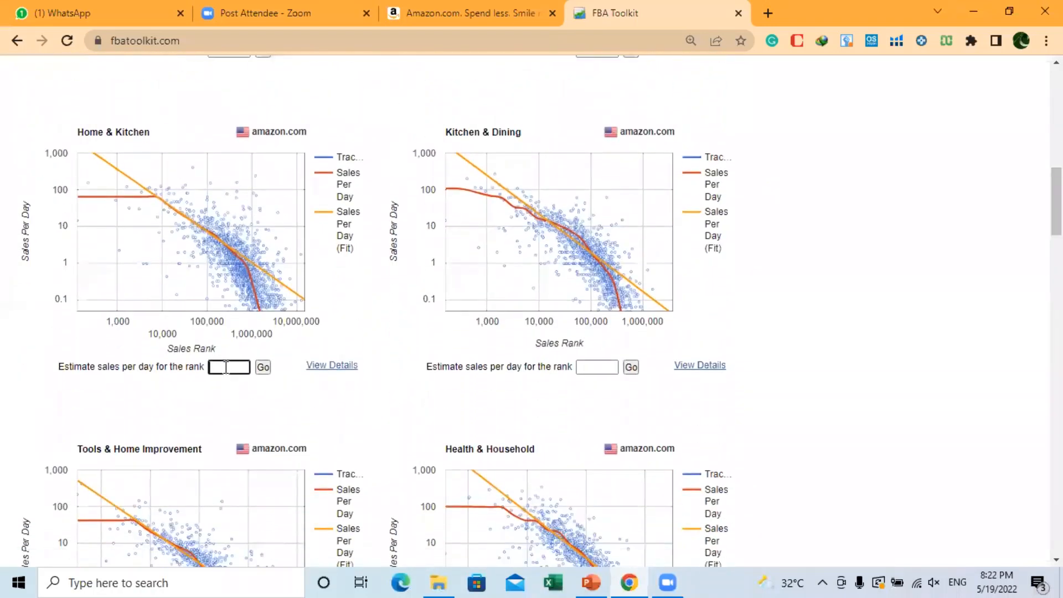
# - Open the Home & Kitchen category of Amazon's Best Sellers in the Amazon tab
pyautogui.hotkey('ctrl', 'shift', 'Tab')
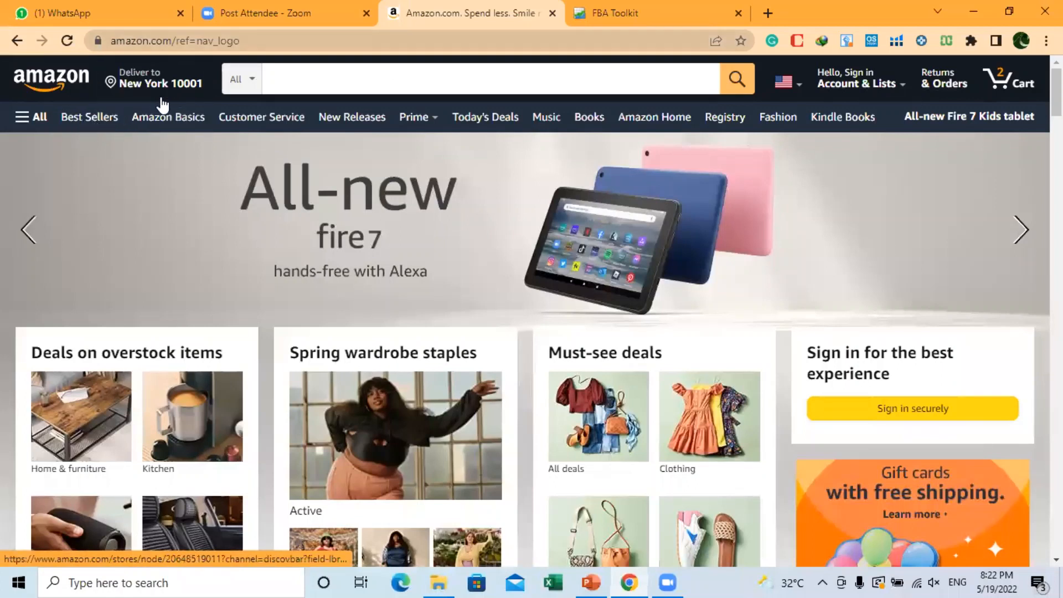
pyautogui.click(87, 123)
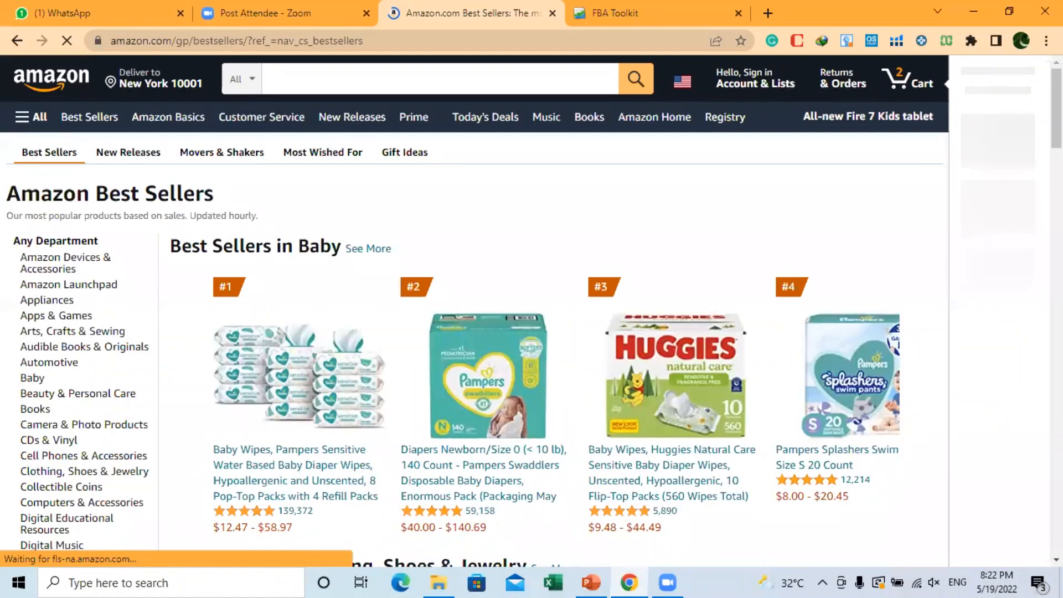
pyautogui.scroll(-5, 28, 315)
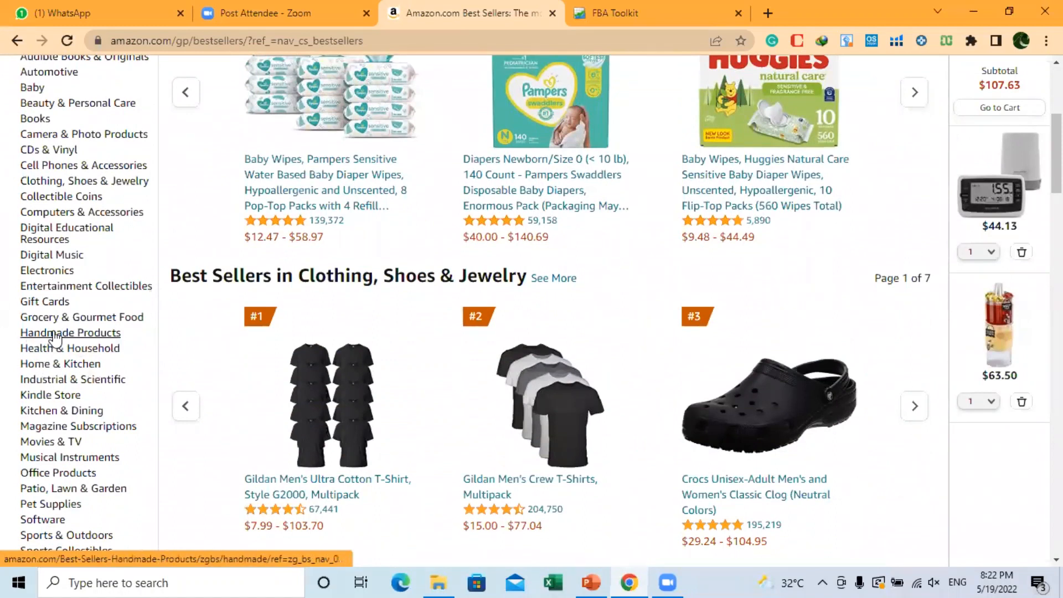
pyautogui.click(56, 366)
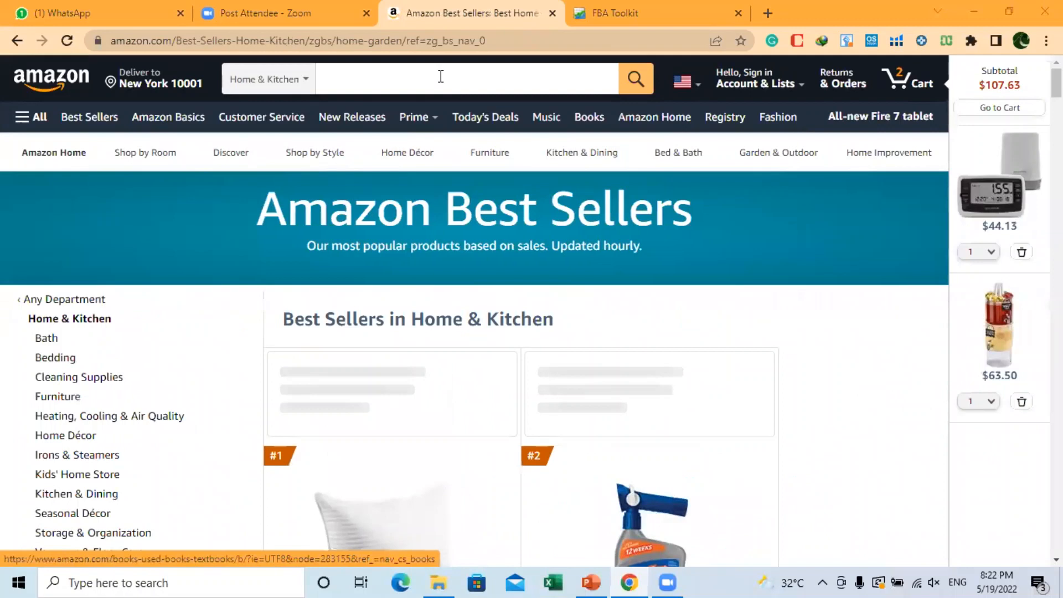
# - Open the Zulay Original Milk Frother from the Home & Kitchen best sellers in a new tab and switch to it
pyautogui.moveTo(646, 149)
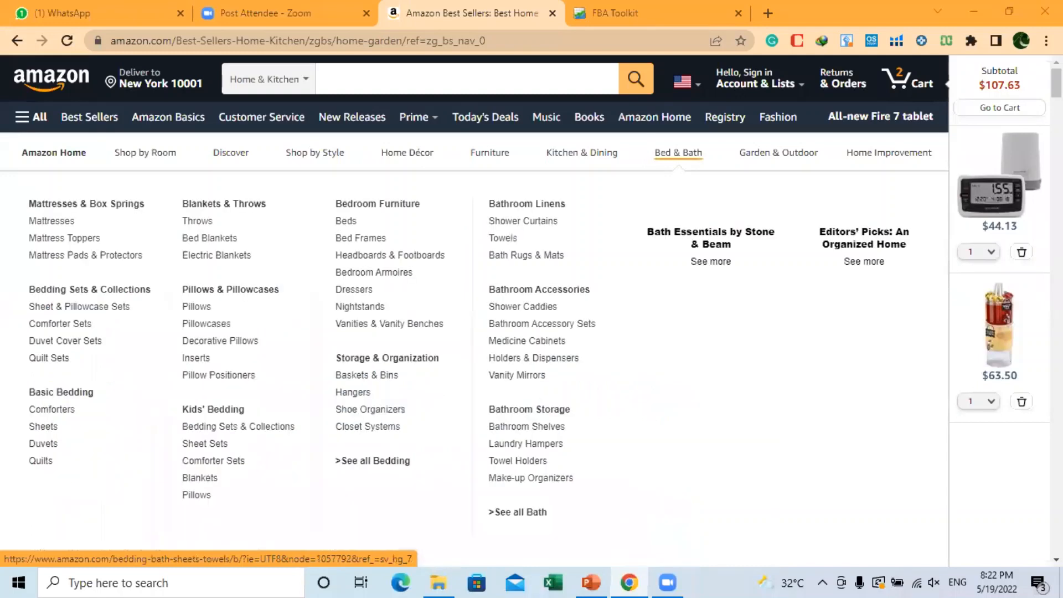
pyautogui.scroll(-3, 475, 310)
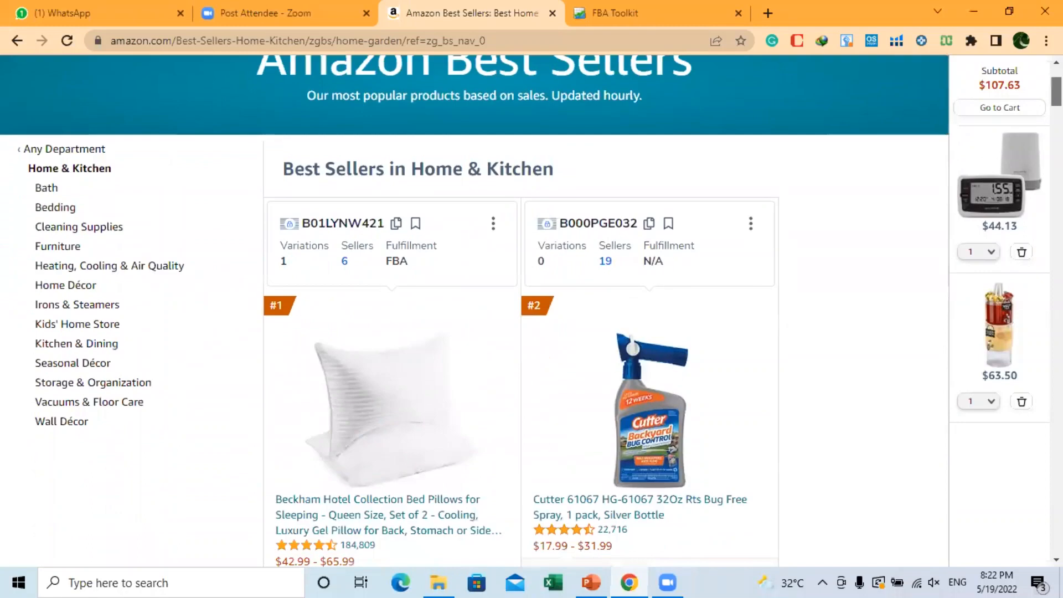
pyautogui.scroll(-7, 475, 310)
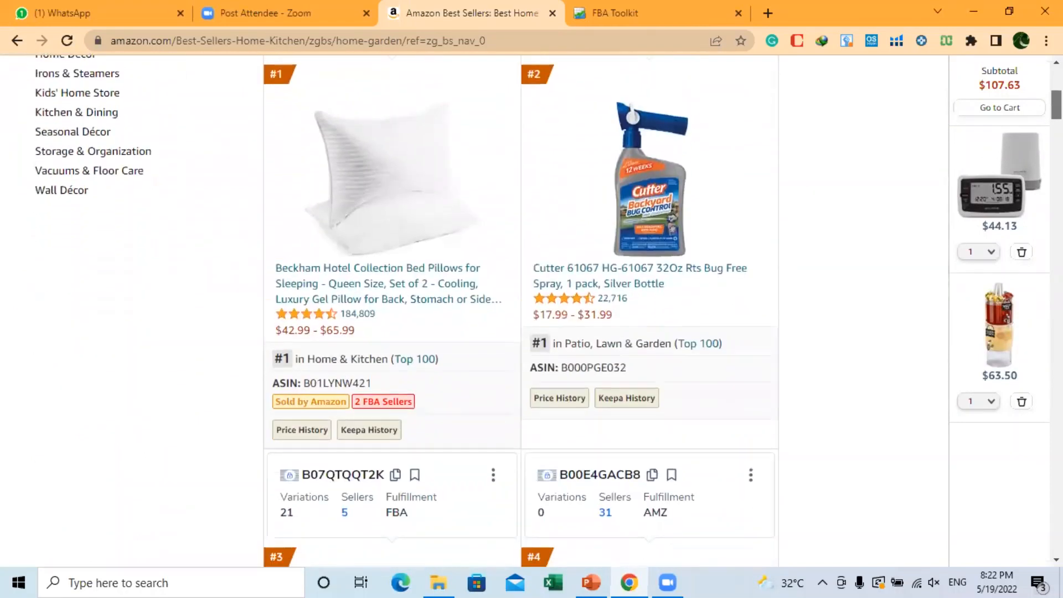
pyautogui.scroll(-10, 475, 309)
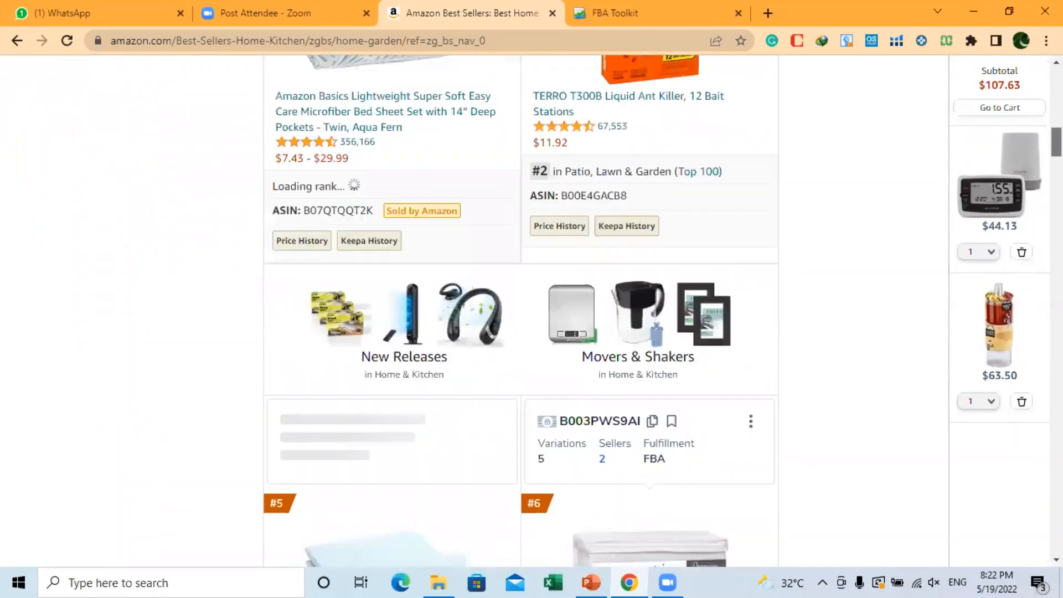
pyautogui.scroll(-12, 475, 310)
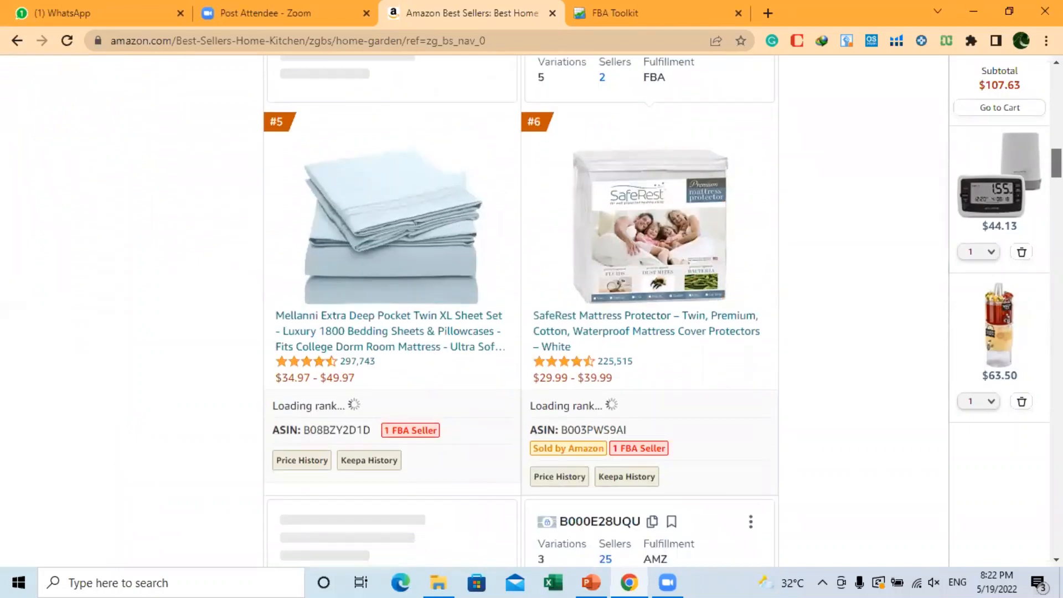
pyautogui.scroll(-8, 520, 309)
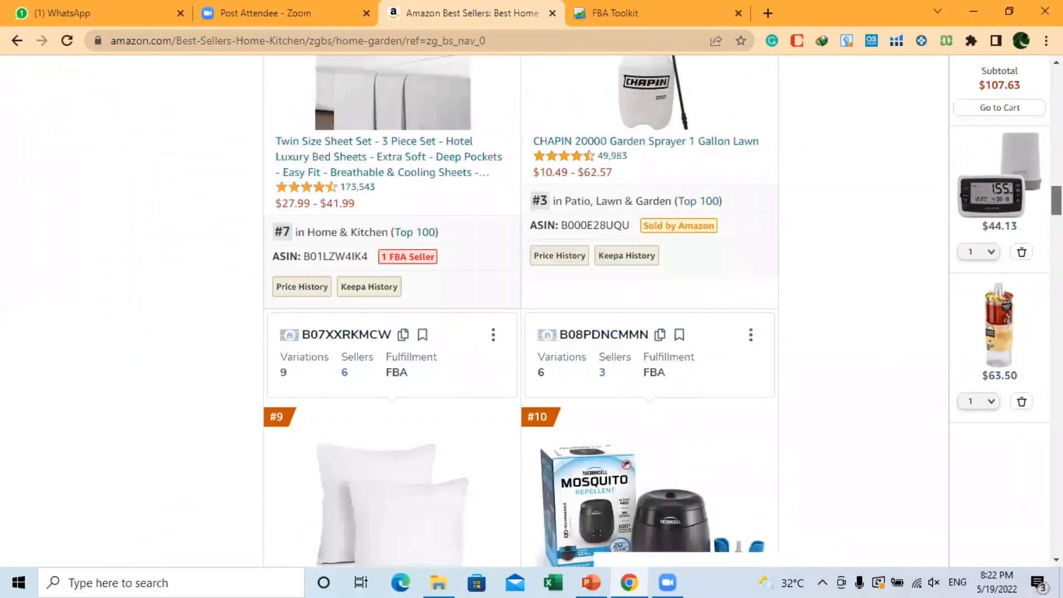
pyautogui.scroll(-6, 520, 310)
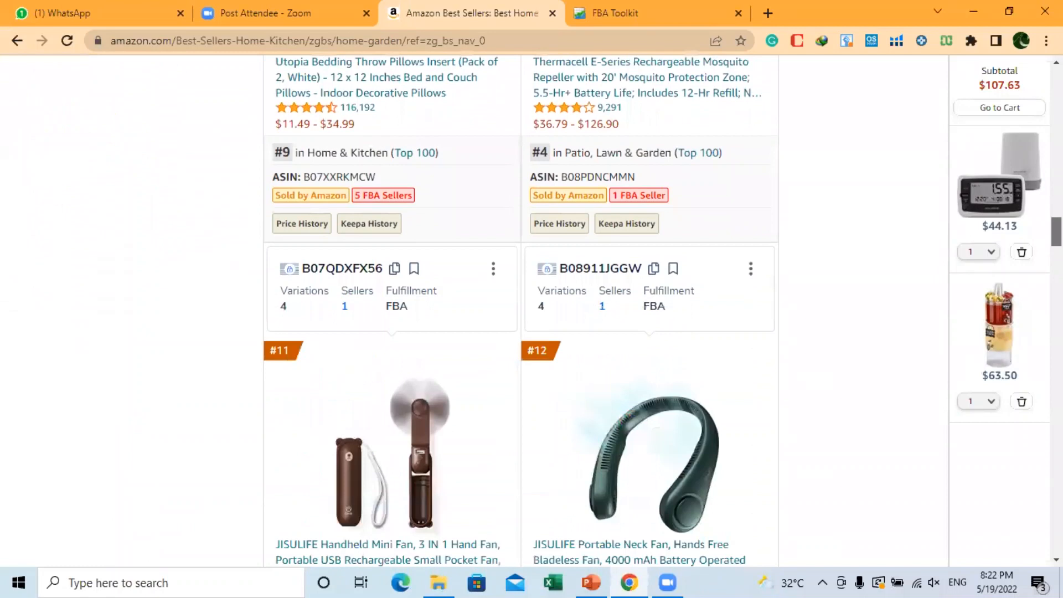
pyautogui.scroll(-13, 1039, 309)
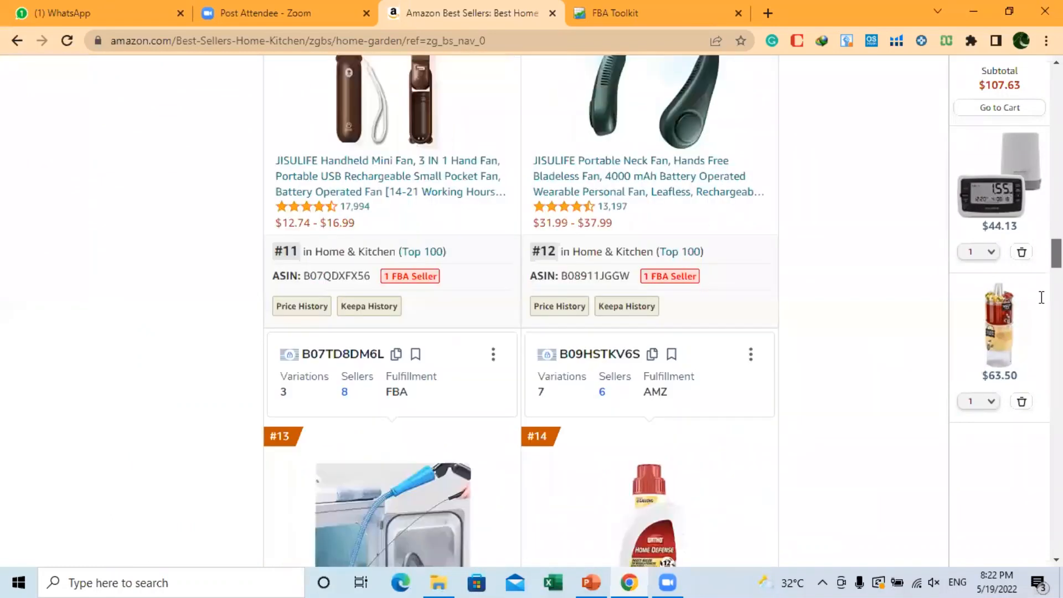
pyautogui.scroll(-5, 1040, 308)
pyautogui.scroll(-4, 1040, 327)
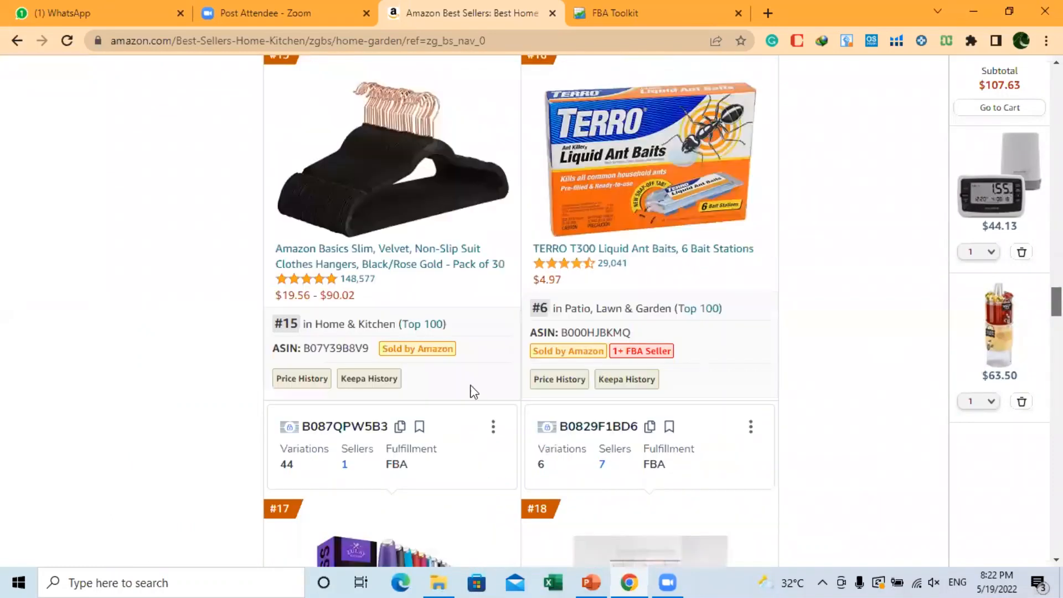
pyautogui.scroll(-6, 333, 398)
pyautogui.rightClick(330, 380)
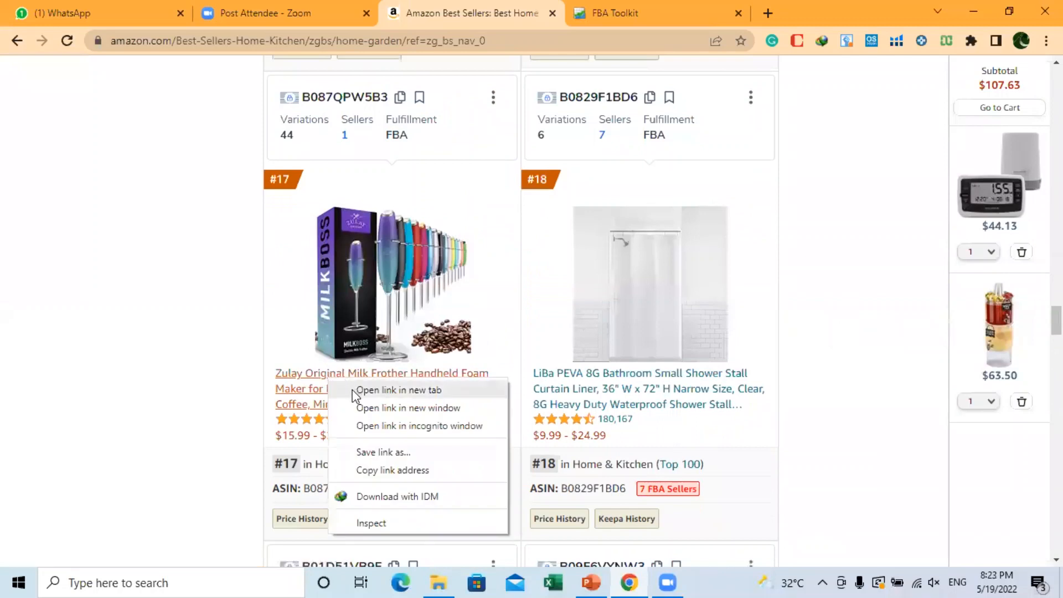
pyautogui.click(355, 390)
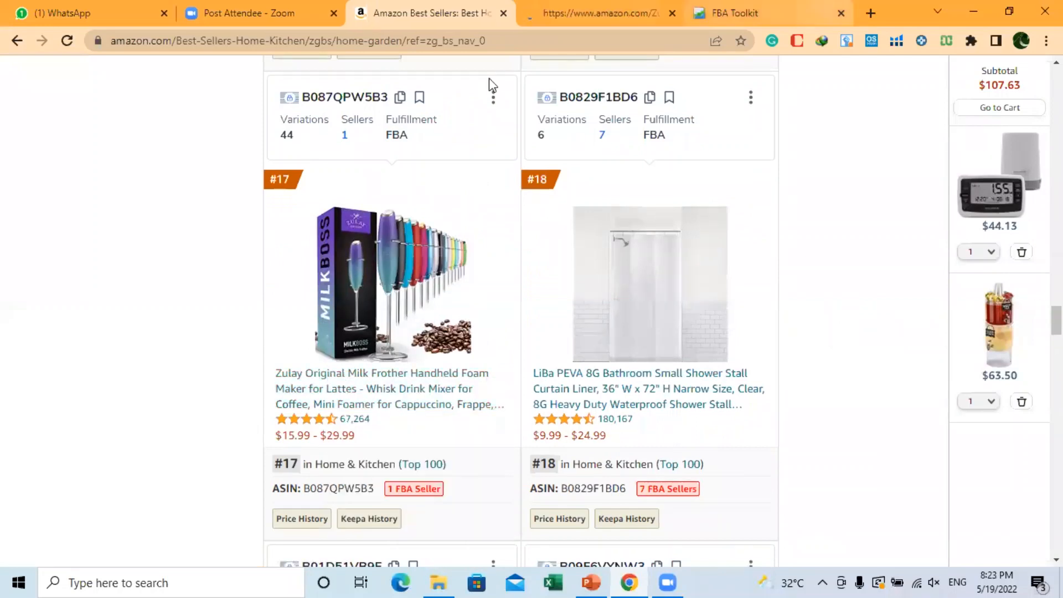
pyautogui.click(589, 12)
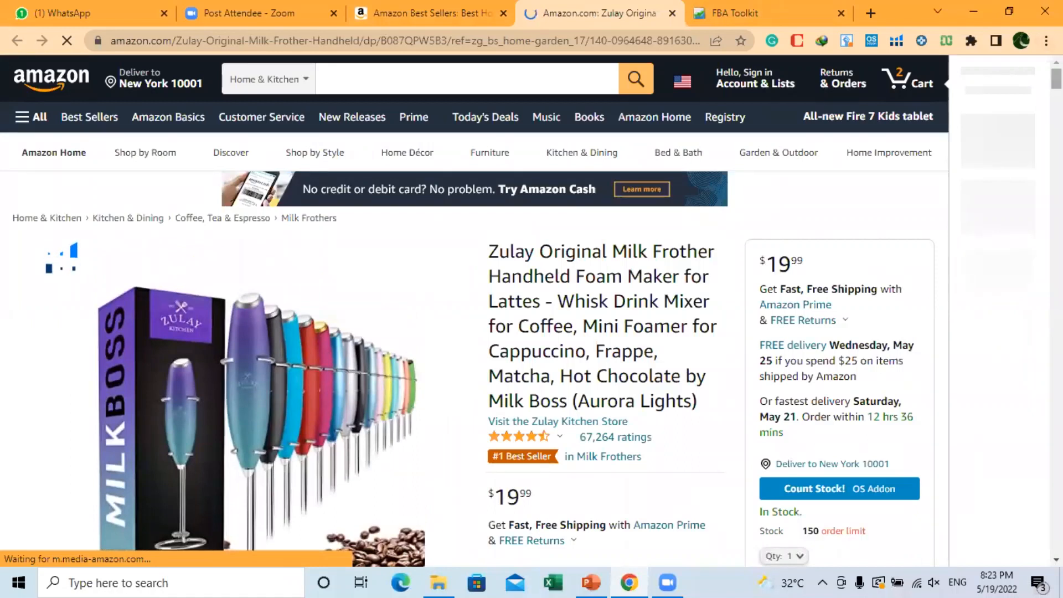
# - Find the Product information section of the milk frother listing and highlight its heading, the Best Sellers Rank label and the Home & Kitchen rank number
pyautogui.scroll(-2, 475, 310)
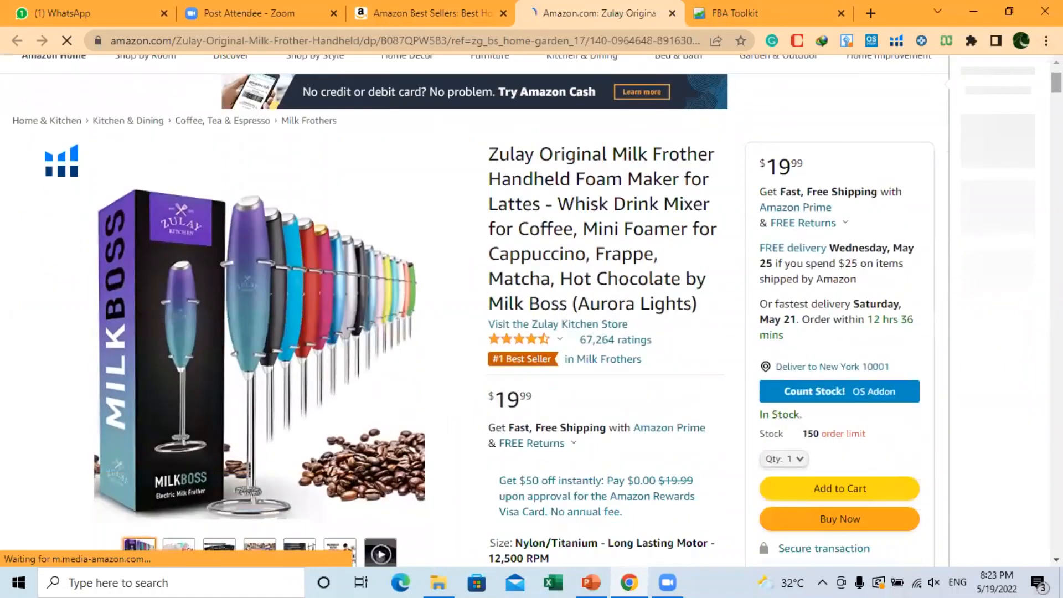
pyautogui.scroll(-10, 604, 310)
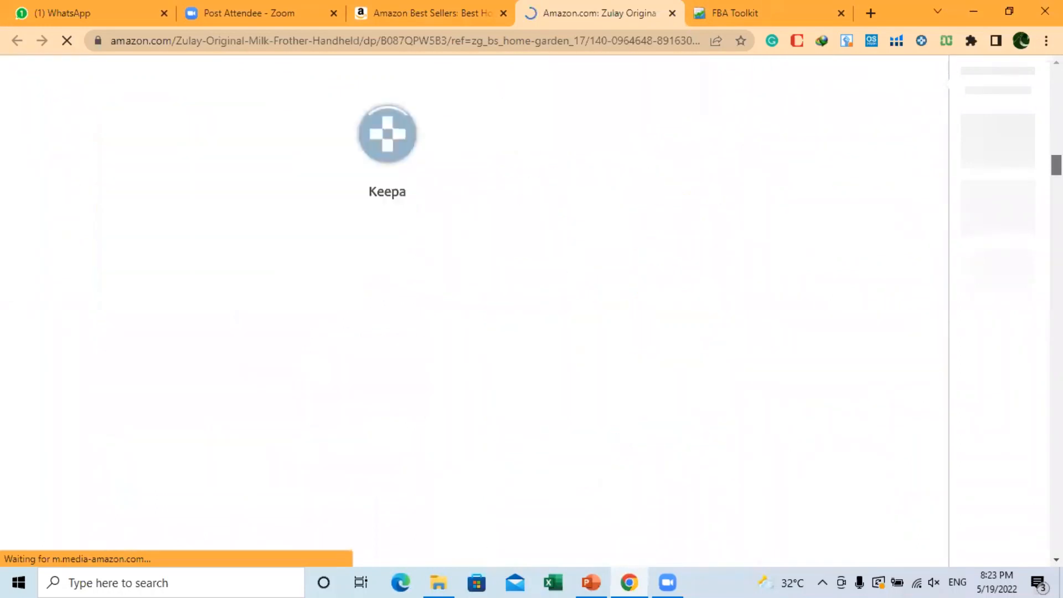
pyautogui.scroll(-7, 475, 310)
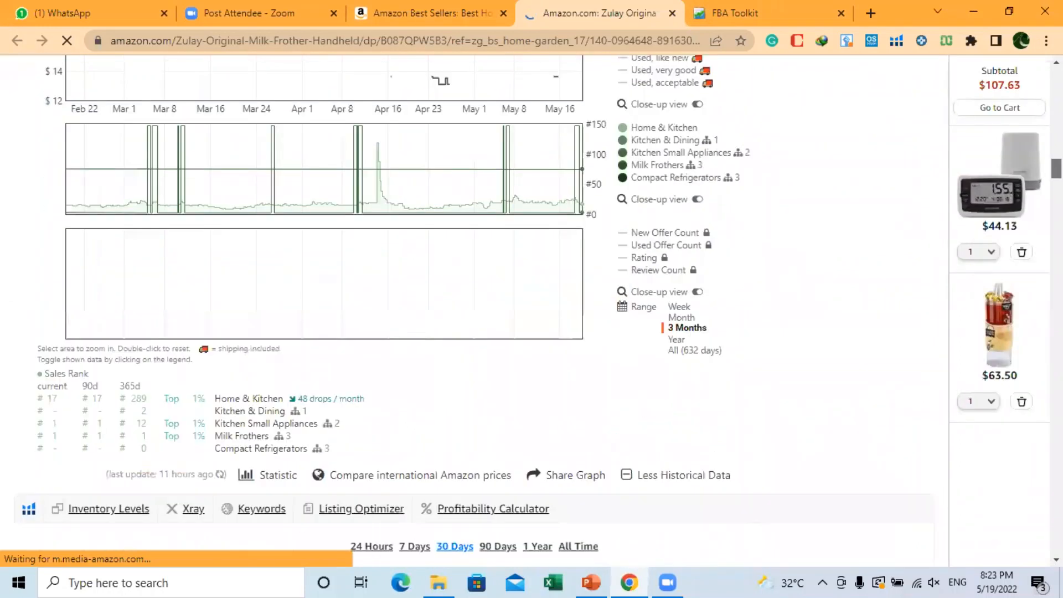
pyautogui.scroll(-15, 475, 310)
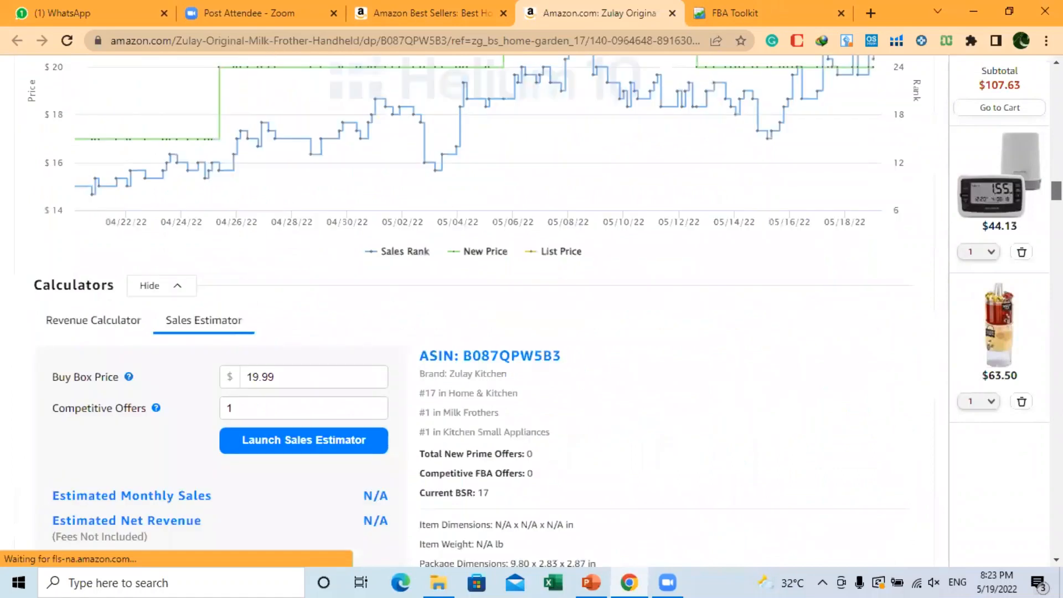
pyautogui.scroll(-2, 475, 310)
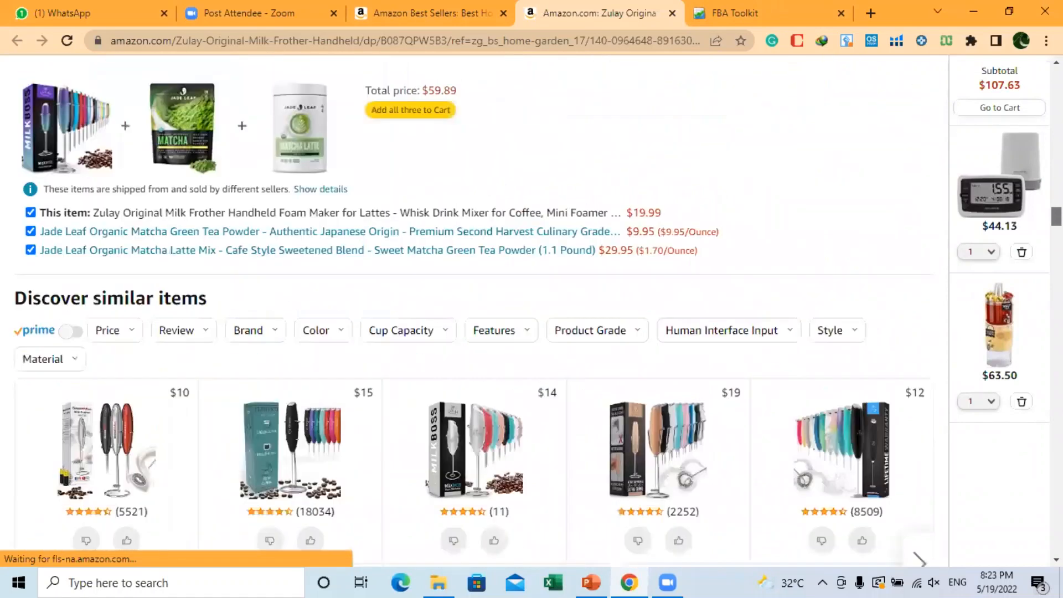
pyautogui.scroll(-8, 474, 310)
pyautogui.scroll(-8, 475, 310)
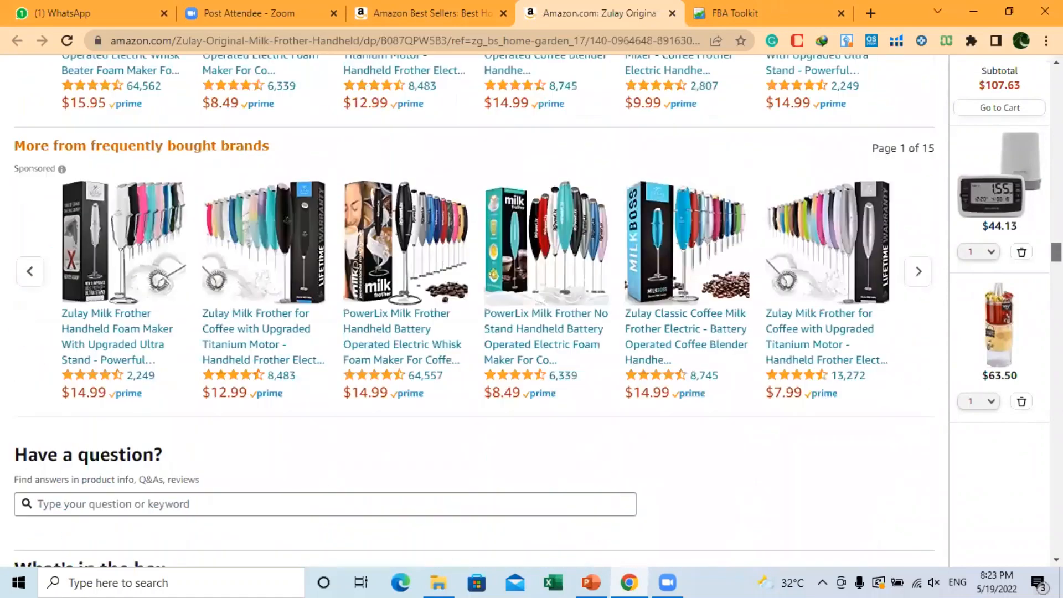
pyautogui.scroll(-8, 475, 310)
pyautogui.scroll(-20, 474, 310)
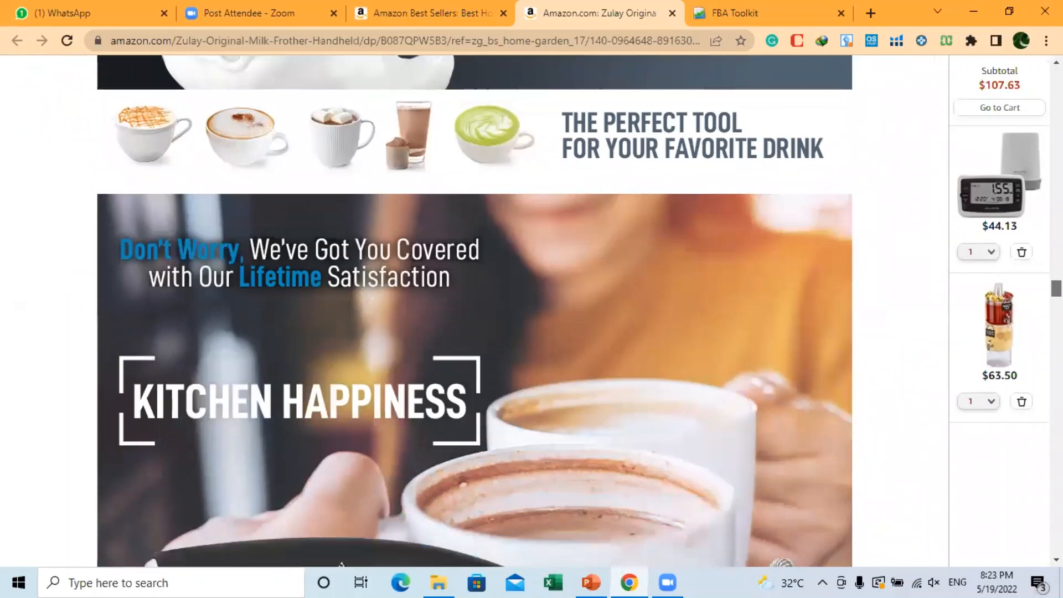
pyautogui.scroll(-6, 475, 310)
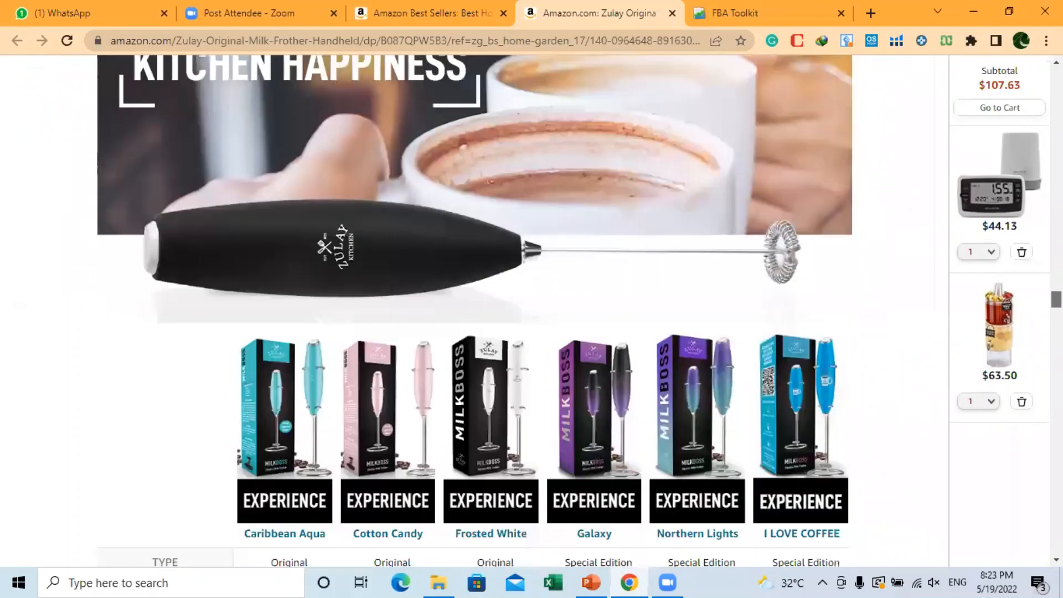
pyautogui.scroll(-9, 474, 310)
pyautogui.scroll(-10, 116, 422)
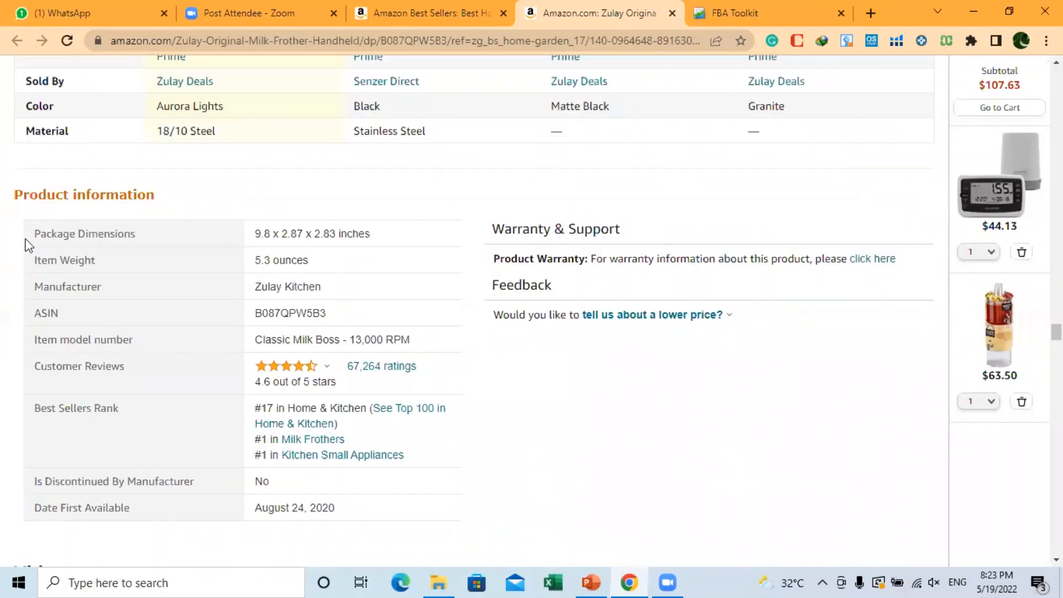
pyautogui.moveTo(12, 192); pyautogui.dragTo(192, 201)
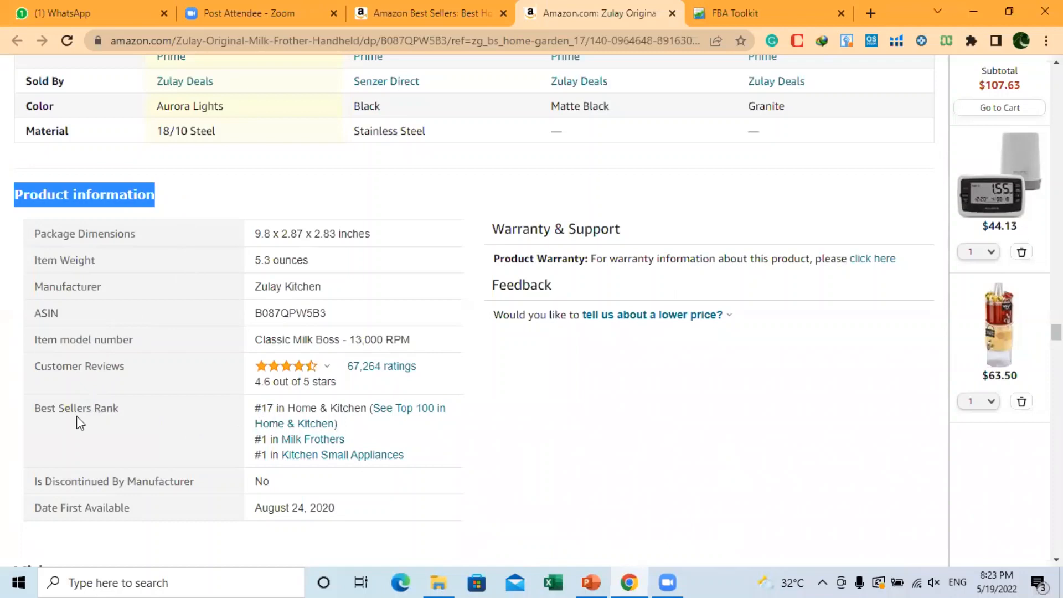
pyautogui.moveTo(31, 408); pyautogui.dragTo(135, 411)
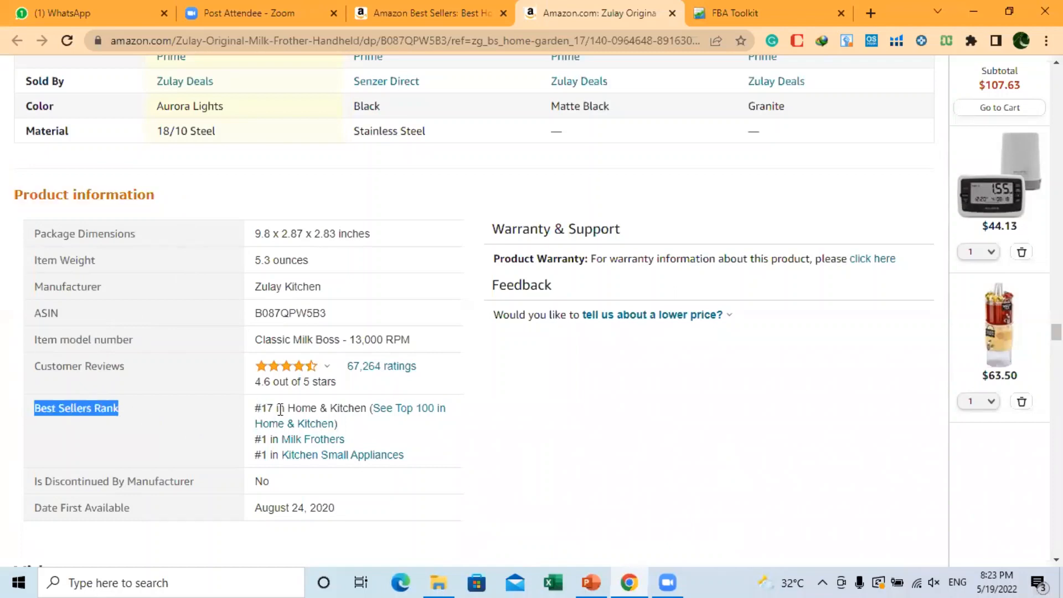
pyautogui.moveTo(260, 408); pyautogui.dragTo(275, 408)
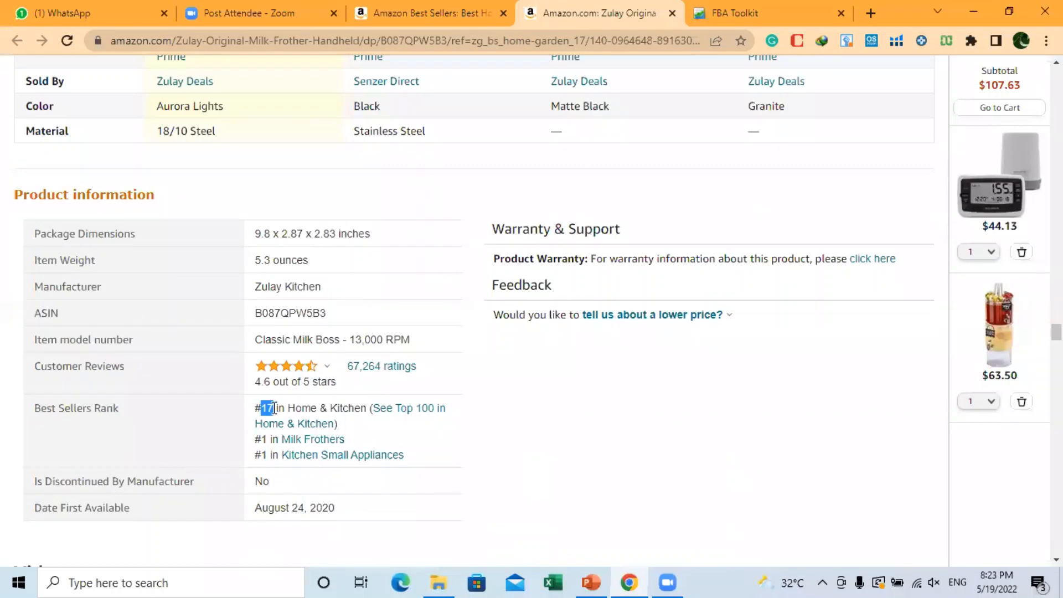
# - Estimate Home & Kitchen sales per day for rank 17 in FBA Toolkit and highlight the 30-day average and last-day results
pyautogui.click(747, 6)
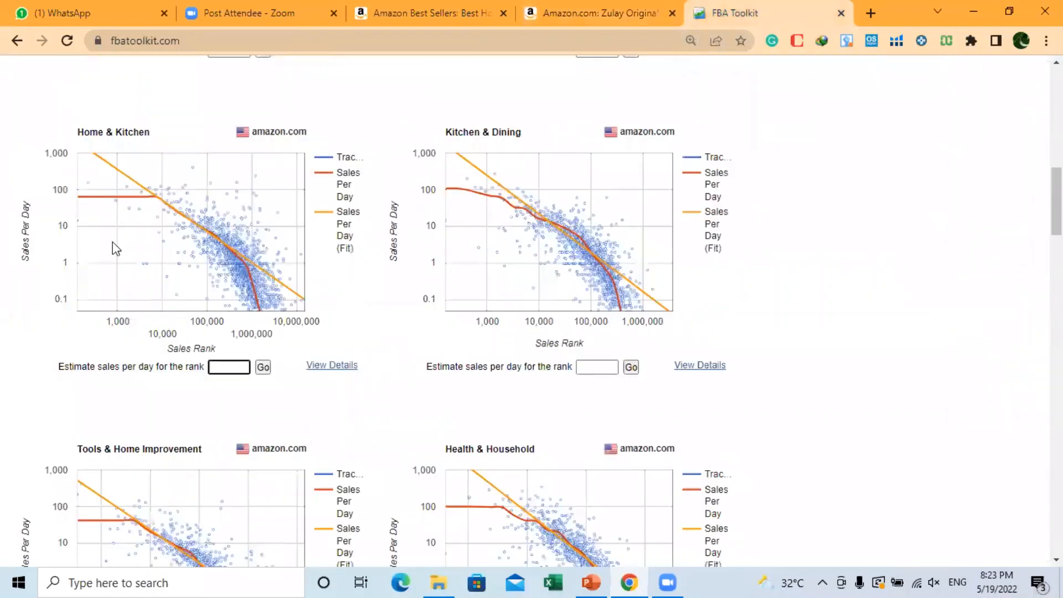
pyautogui.click(112, 132)
pyautogui.click(226, 369)
pyautogui.write('17')
pyautogui.click(263, 368)
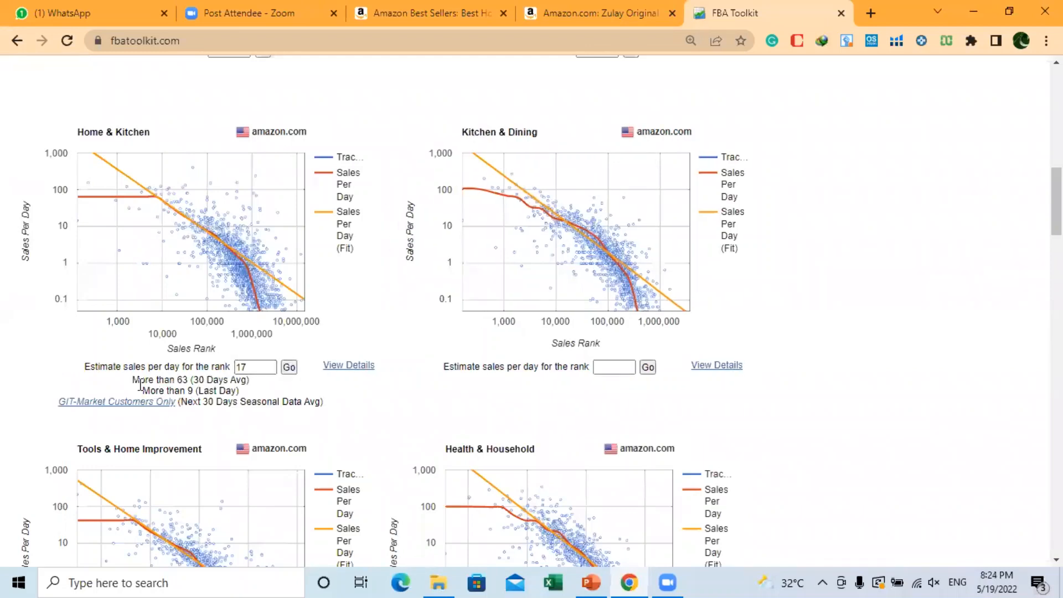
pyautogui.moveTo(135, 379); pyautogui.dragTo(250, 380)
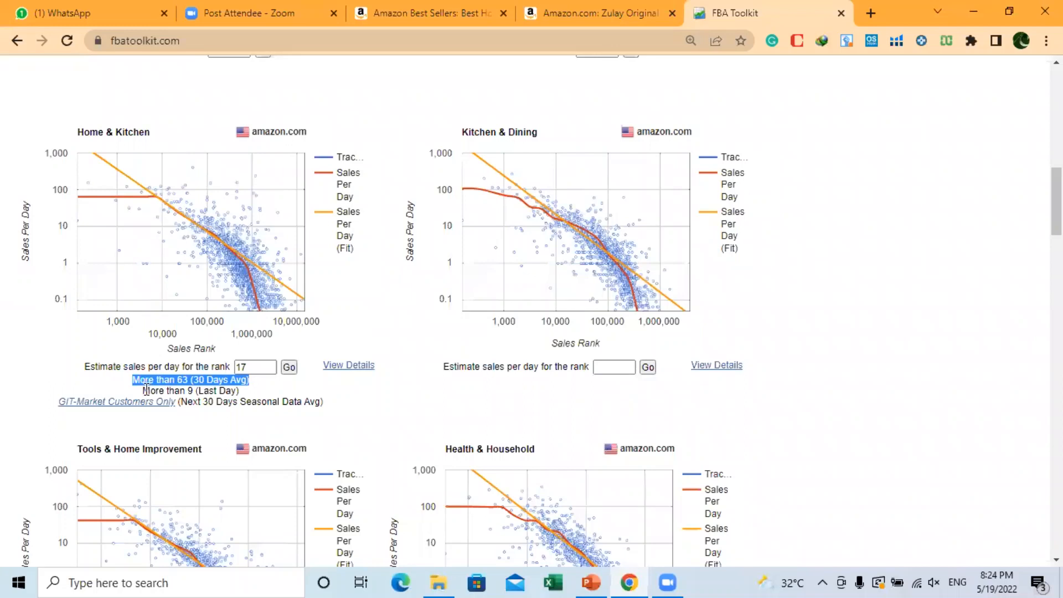
pyautogui.moveTo(144, 391); pyautogui.dragTo(254, 397)
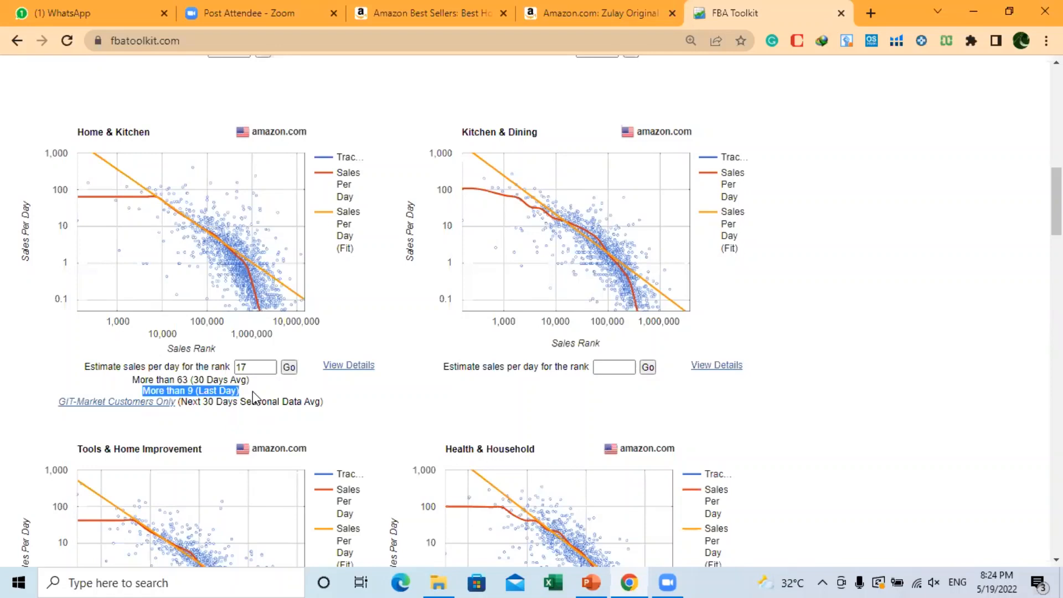
# - Close the FBA Toolkit page, switch to PowerPoint and highlight the title on the JUNGLE SCOUT SALES ESTIMATOR slide
pyautogui.moveTo(1055, 218); pyautogui.dragTo(1056, 75)
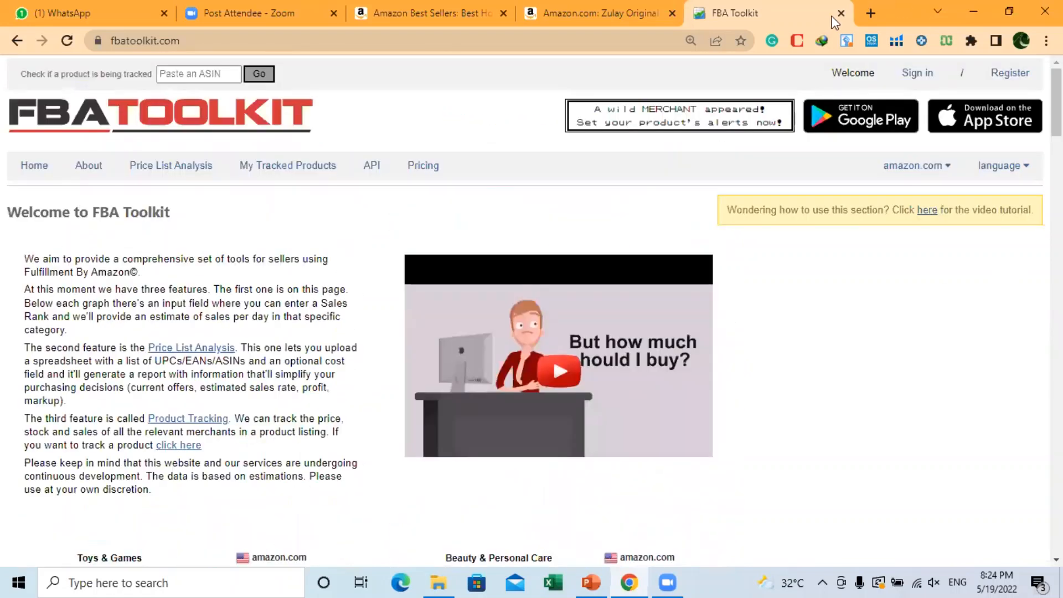
pyautogui.click(839, 12)
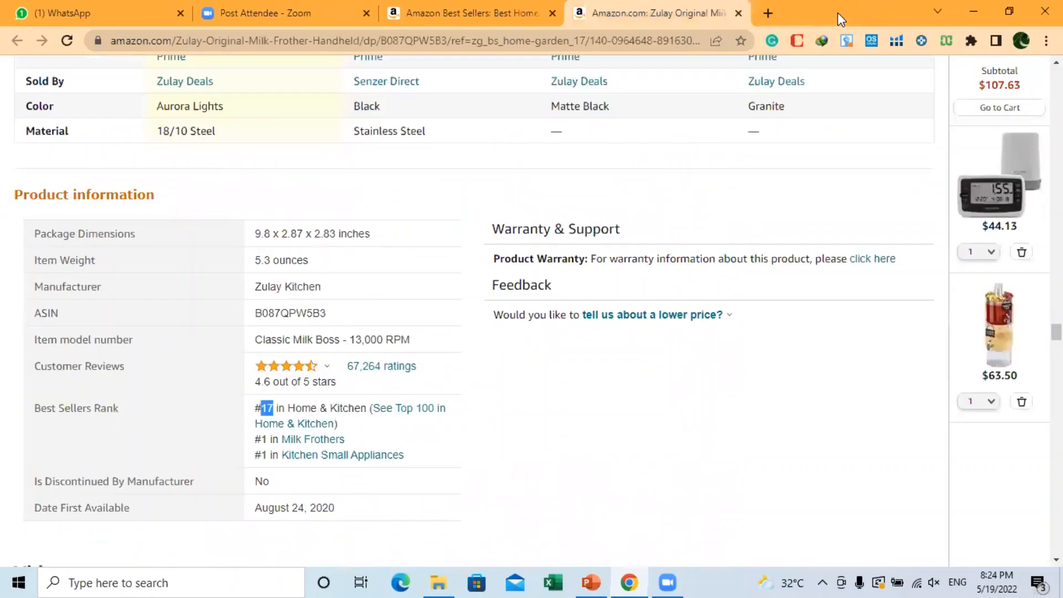
pyautogui.click(590, 581)
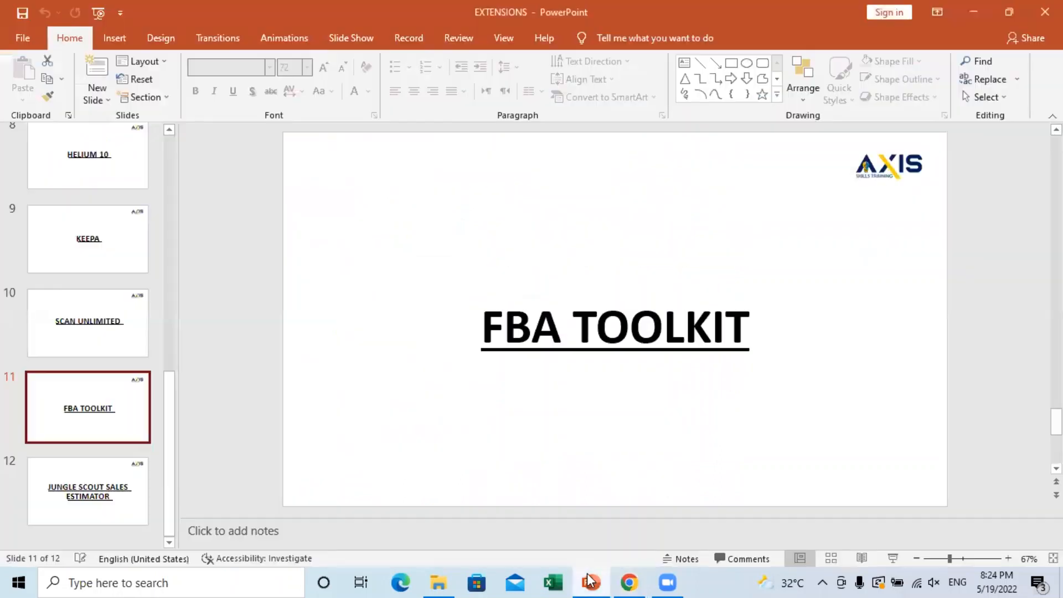
pyautogui.click(92, 499)
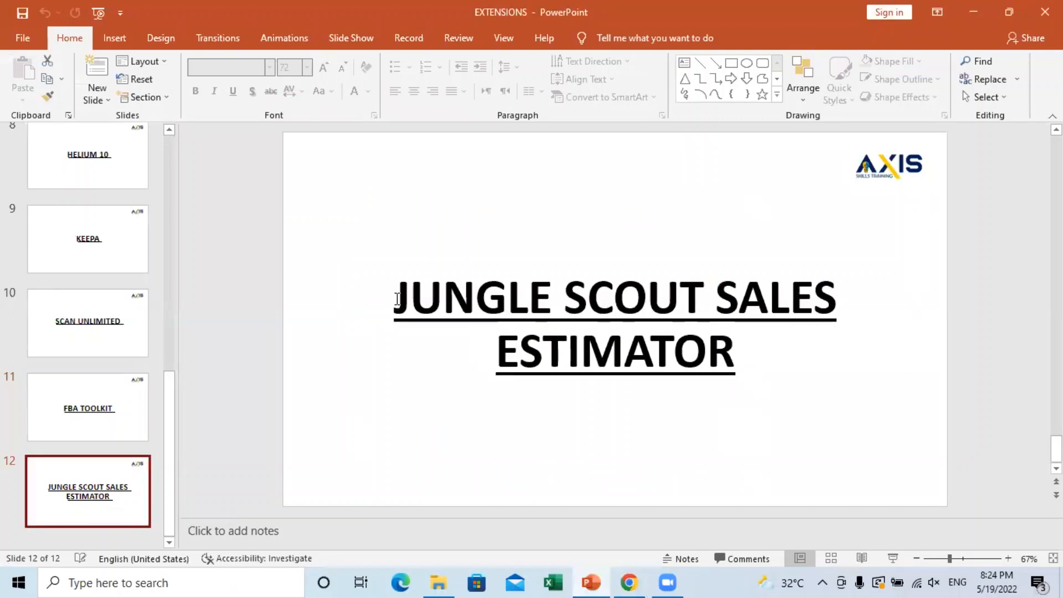
pyautogui.moveTo(396, 299); pyautogui.dragTo(740, 338)
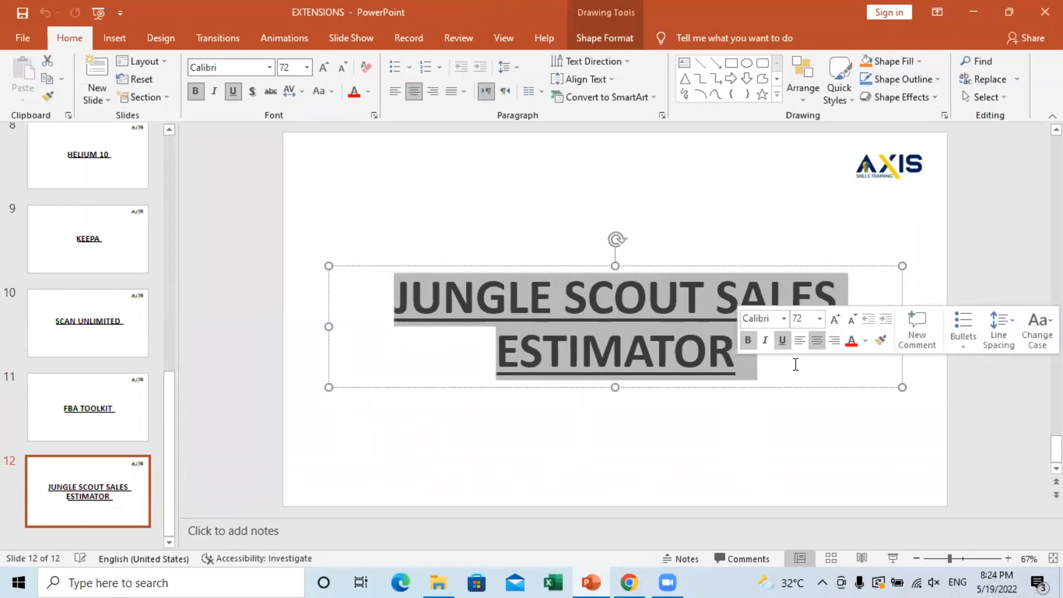
# - Switch to Chrome and search Google for "jungle scout sales estimator" in a new tab
pyautogui.click(629, 580)
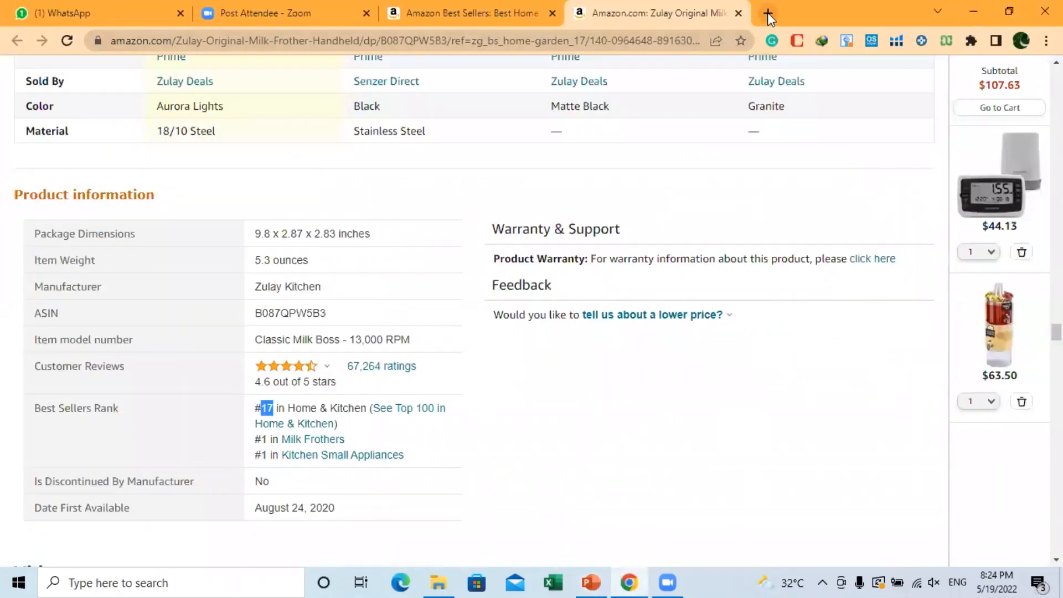
pyautogui.write('jungle')
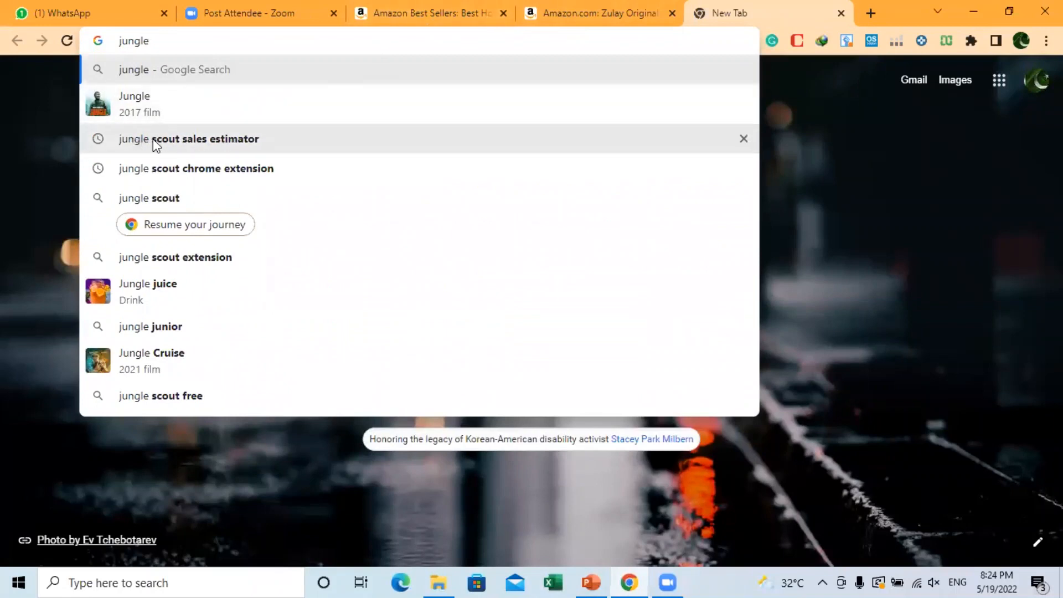
pyautogui.click(197, 140)
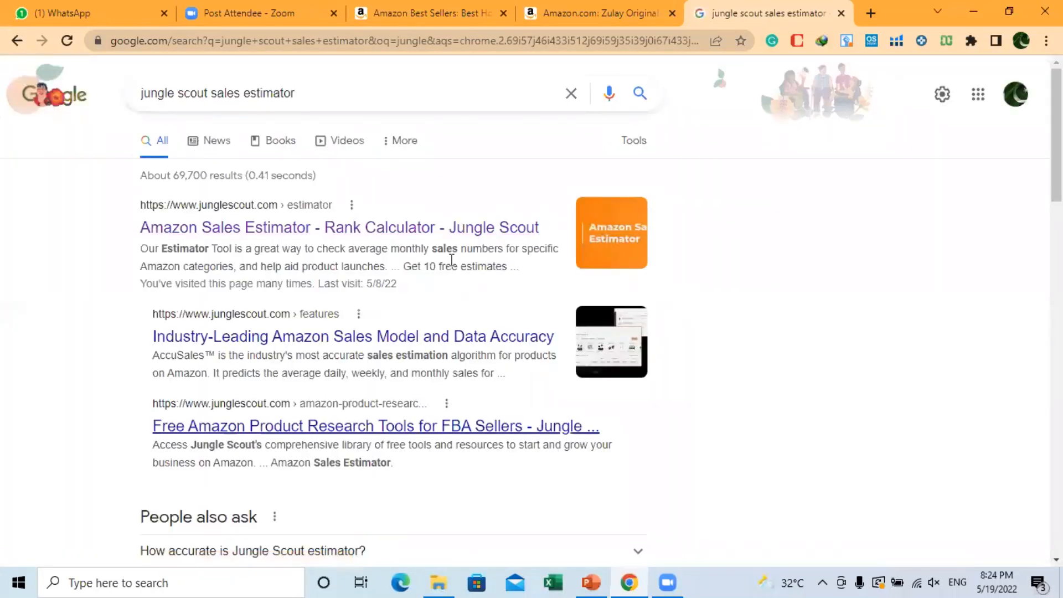
# - Highlight the "Amazon Sales Estimator - Rank Calculator - Jungle Scout" search result and open it
pyautogui.moveTo(136, 208); pyautogui.dragTo(188, 249)
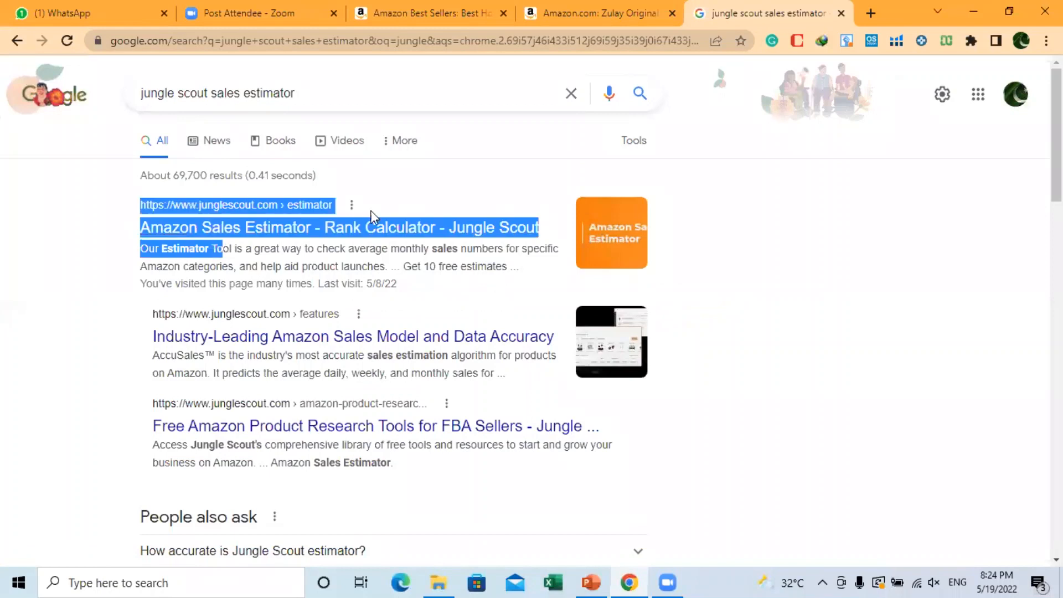
pyautogui.moveTo(523, 194); pyautogui.dragTo(557, 224)
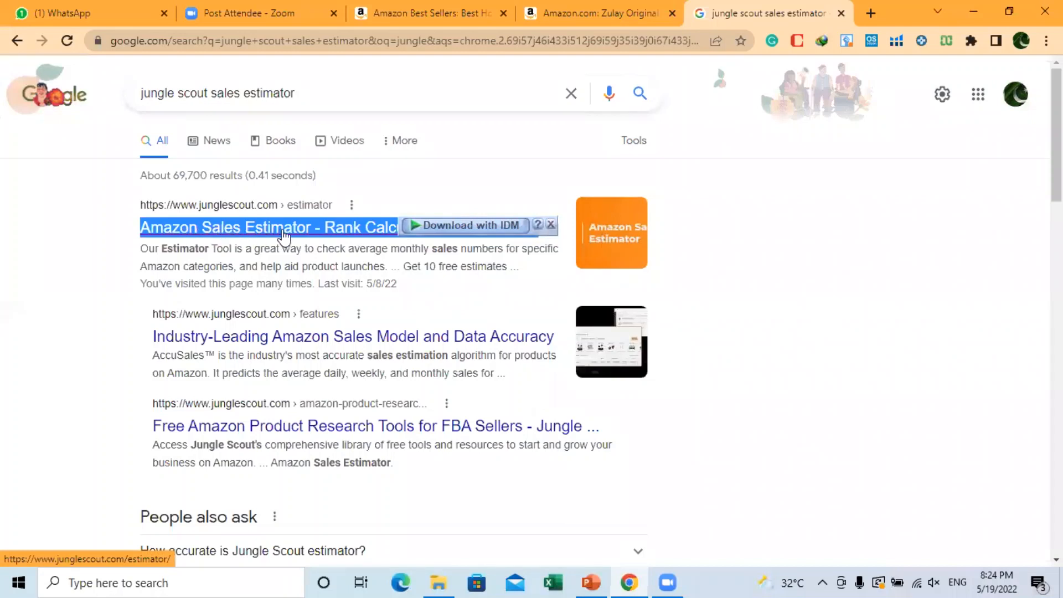
pyautogui.click(551, 226)
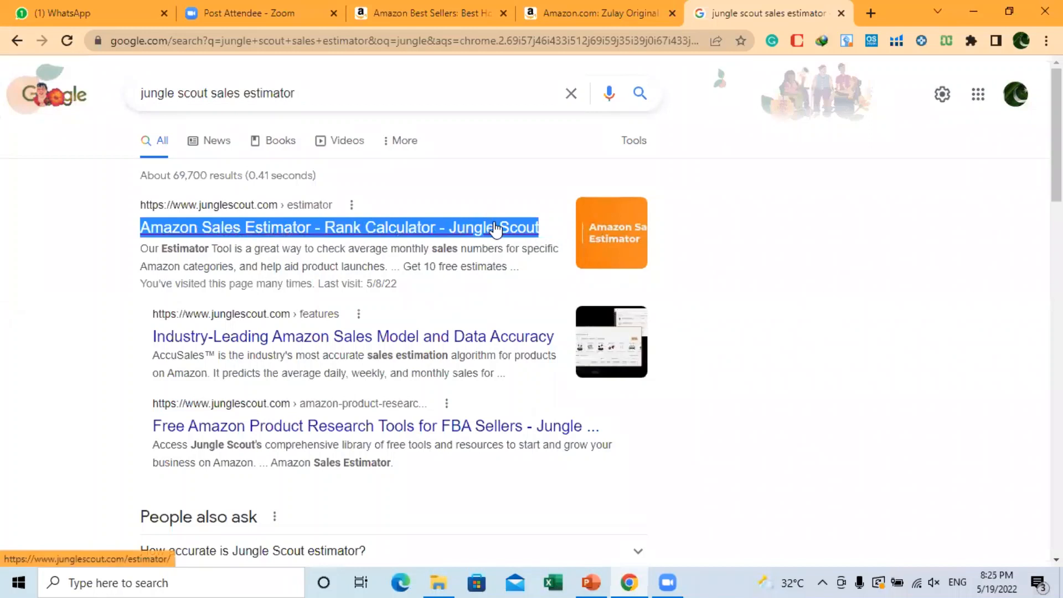
pyautogui.click(275, 237)
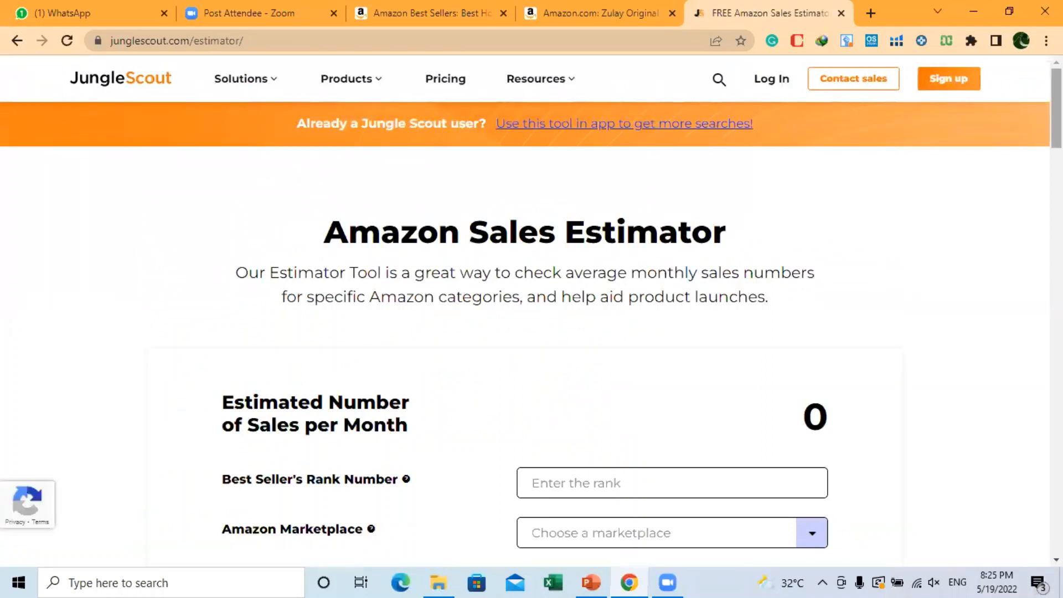
# - Highlight the Best Seller's Rank Number, Amazon Marketplace and Amazon Product Category labels in the estimator form
pyautogui.scroll(-2, 531, 332)
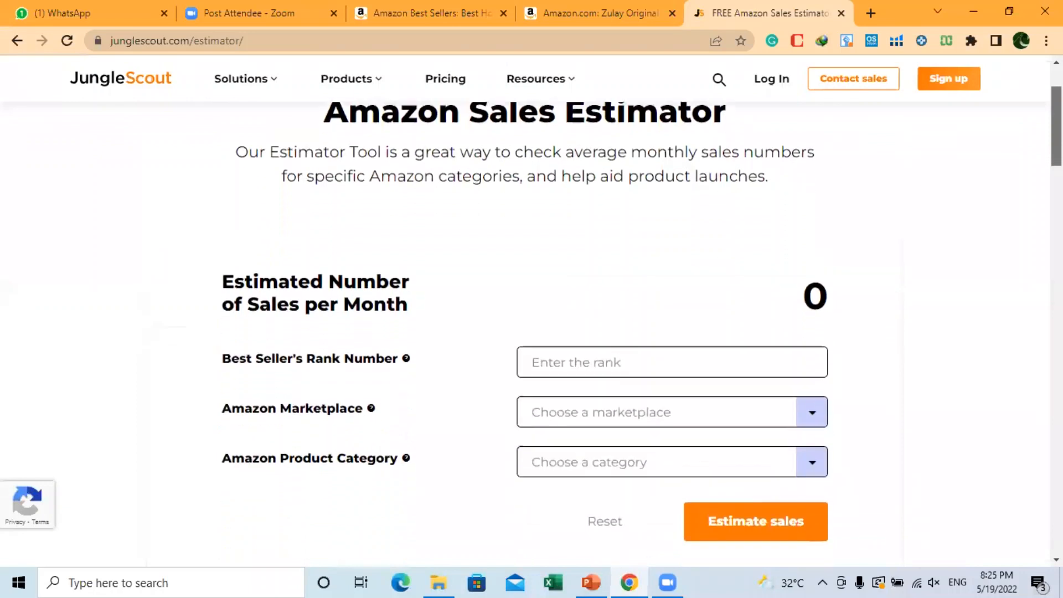
pyautogui.scroll(-3, 531, 332)
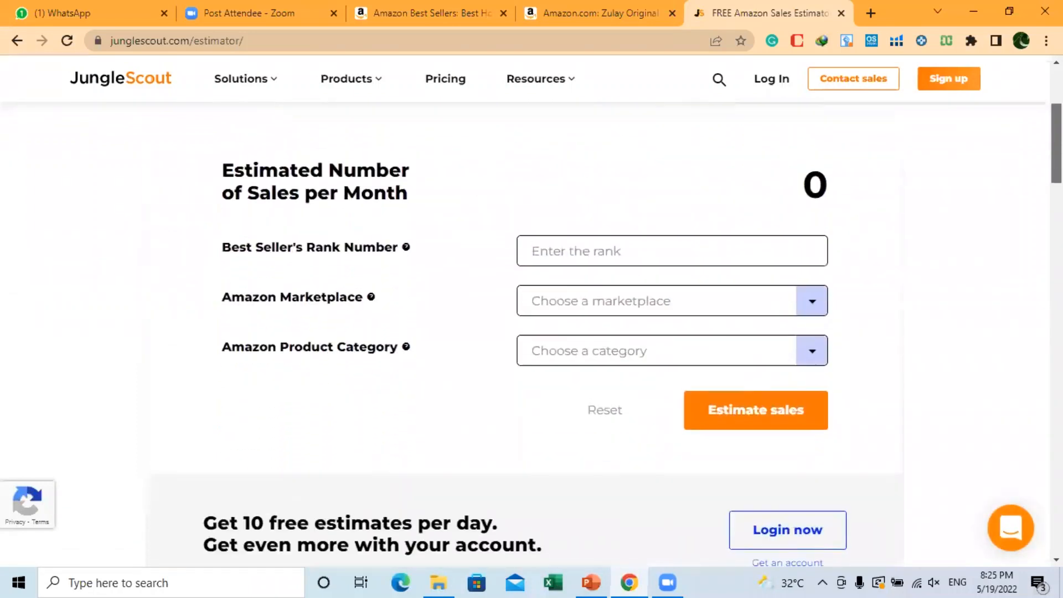
pyautogui.moveTo(224, 240); pyautogui.dragTo(440, 227)
pyautogui.moveTo(227, 288); pyautogui.dragTo(393, 286)
pyautogui.moveTo(224, 339); pyautogui.dragTo(437, 339)
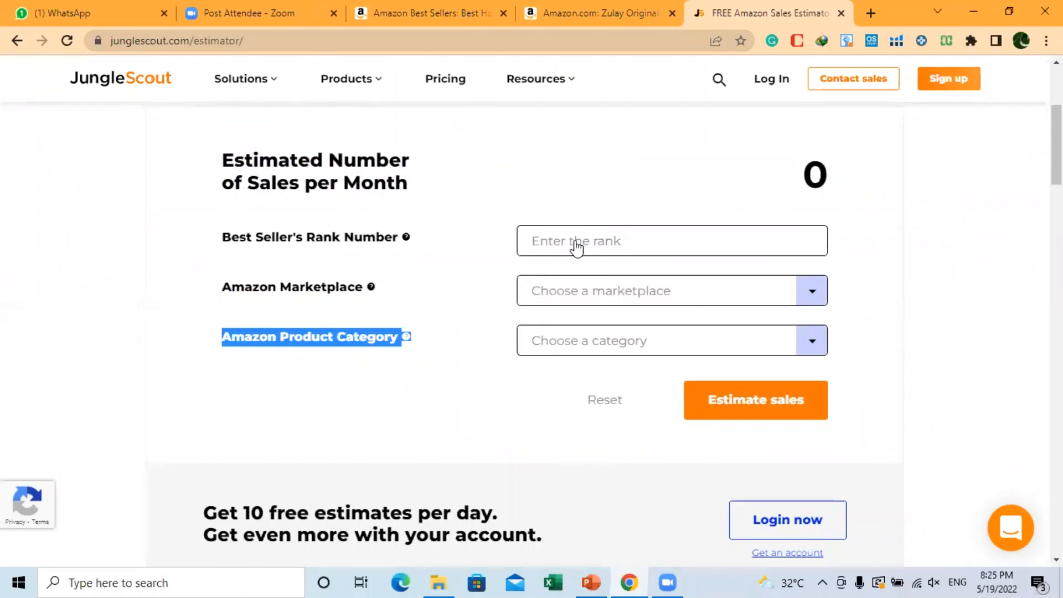
# - Return to the milk frother listing and highlight its Product information heading, Best Sellers Rank label and Home & Kitchen rank number
pyautogui.click(559, 11)
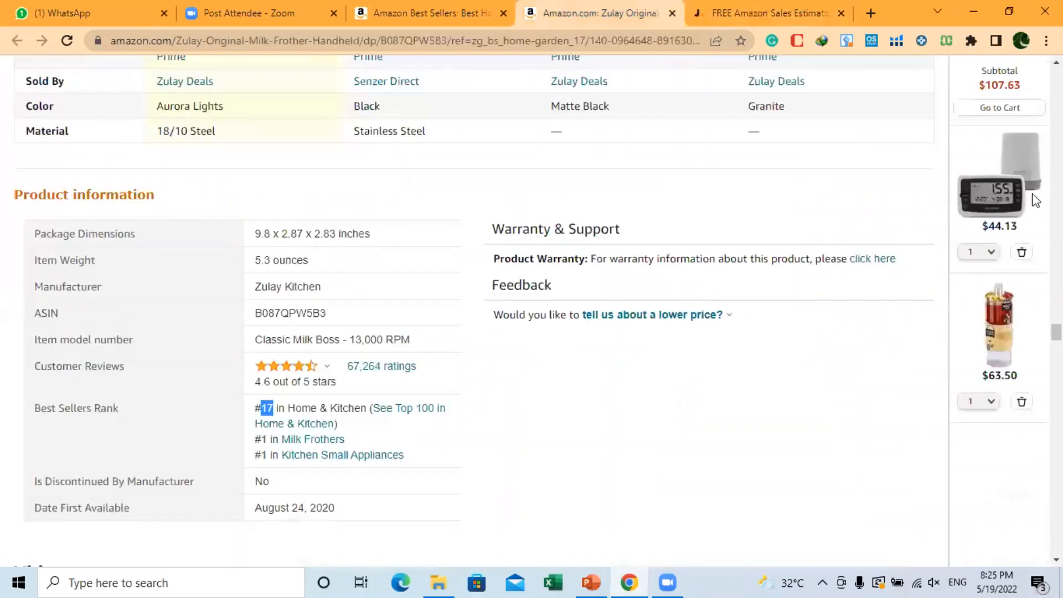
pyautogui.scroll(20, 582, 252)
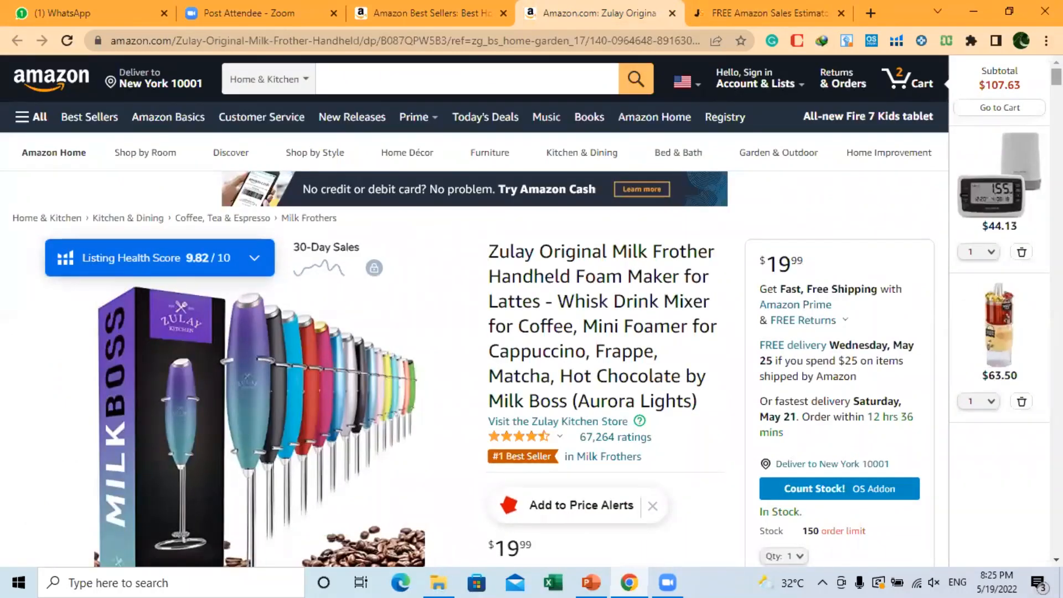
pyautogui.scroll(-15, 476, 310)
pyautogui.scroll(-20, 476, 310)
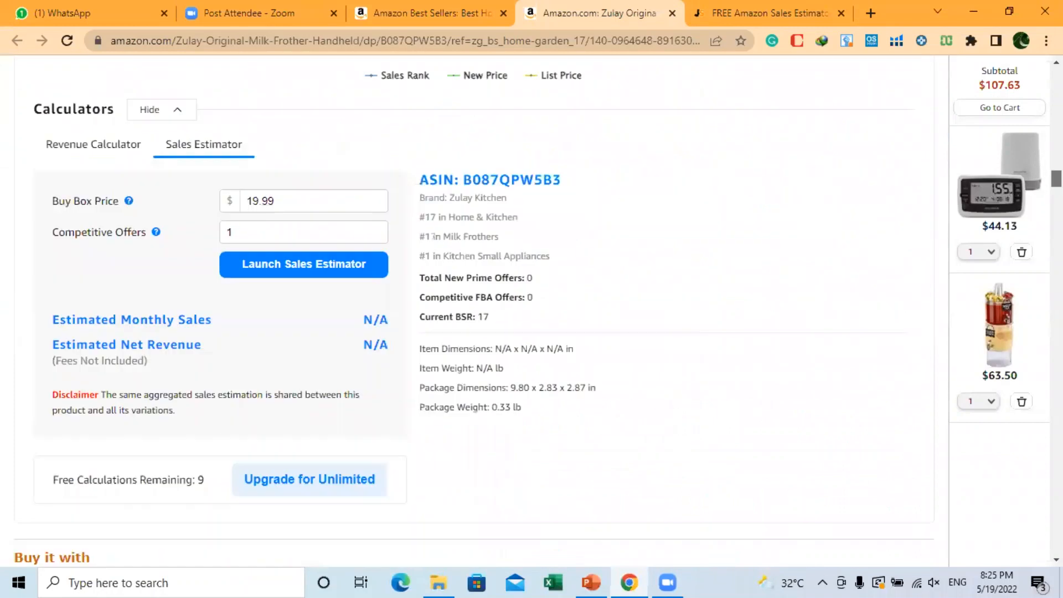
pyautogui.scroll(-20, 476, 310)
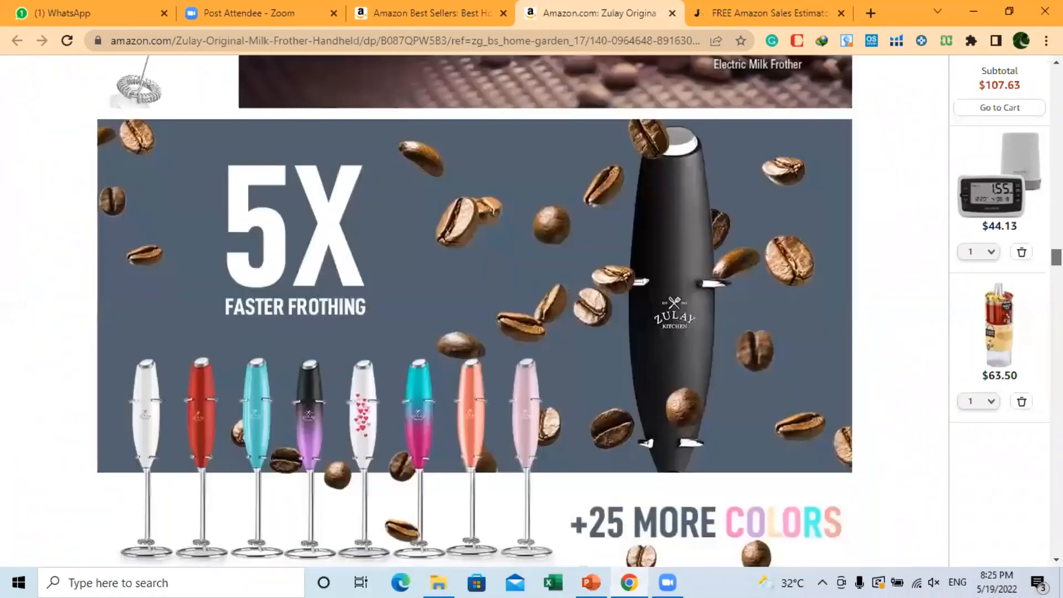
pyautogui.scroll(-15, 2, 176)
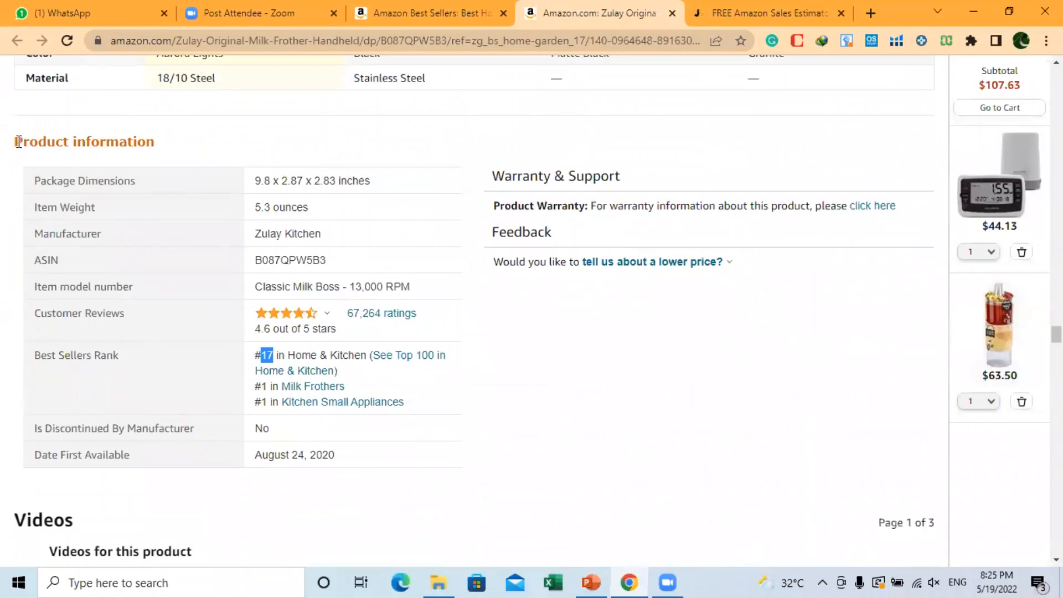
pyautogui.moveTo(13, 142); pyautogui.dragTo(186, 145)
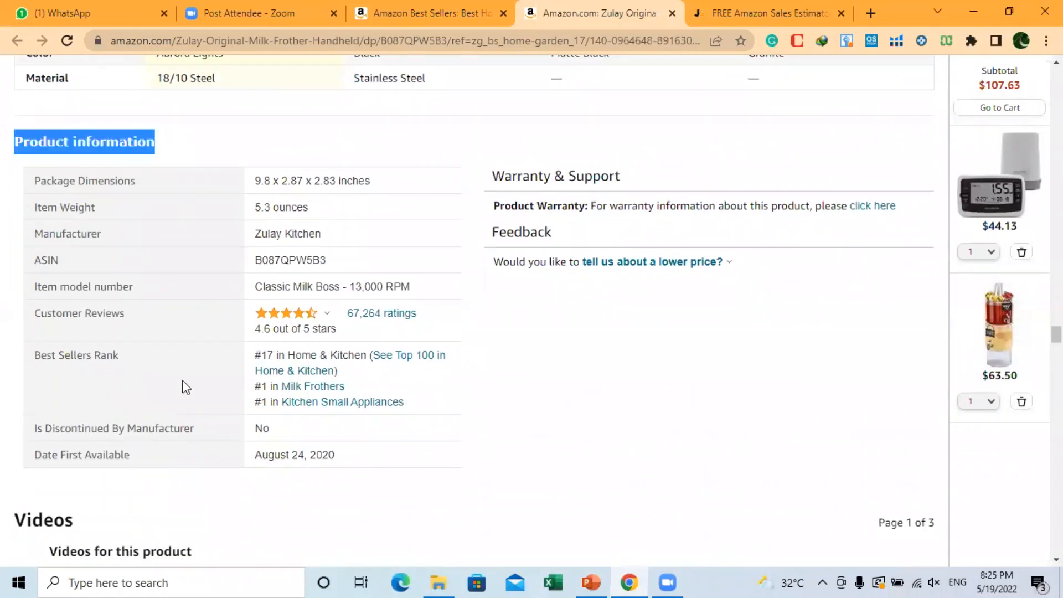
pyautogui.moveTo(34, 355); pyautogui.dragTo(266, 355)
pyautogui.doubleClick(267, 354)
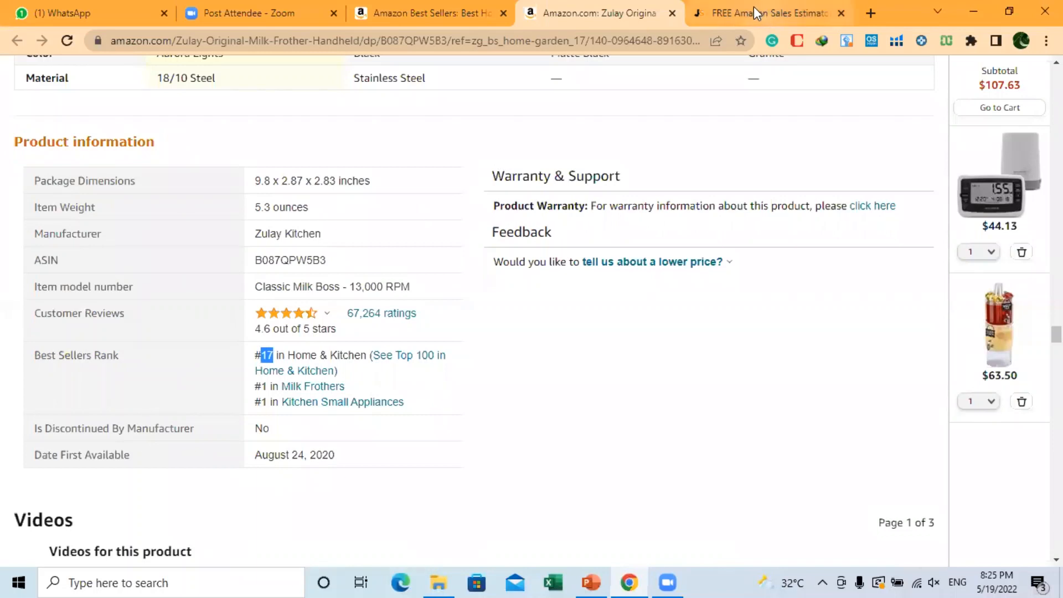
# - Fill in the Jungle Scout estimator with rank 17, marketplace United States of America and category Home & Kitchen
pyautogui.click(753, 8)
pyautogui.click(580, 242)
pyautogui.write('17')
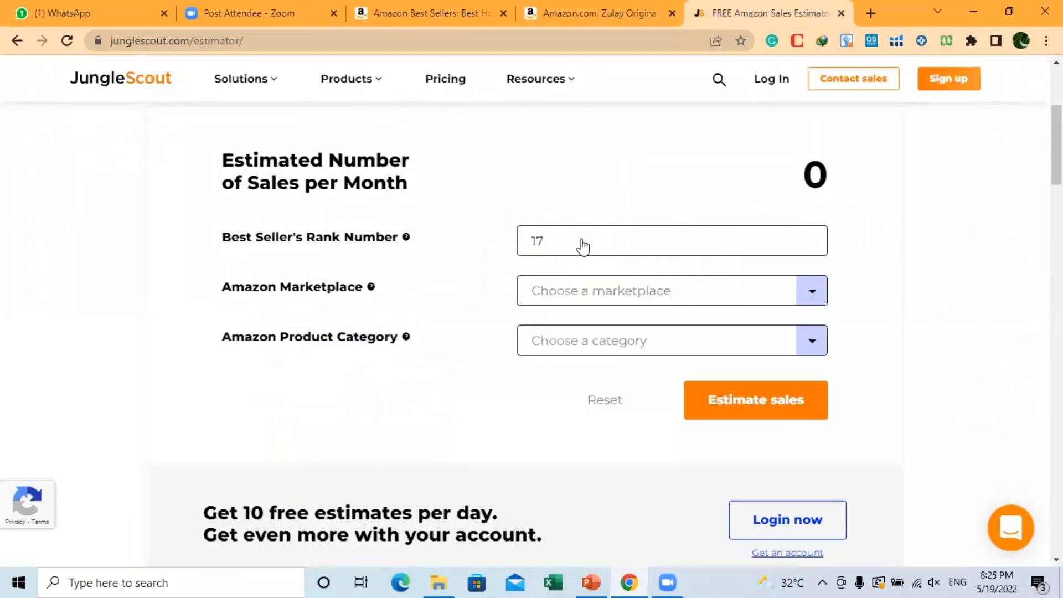
pyautogui.click(570, 294)
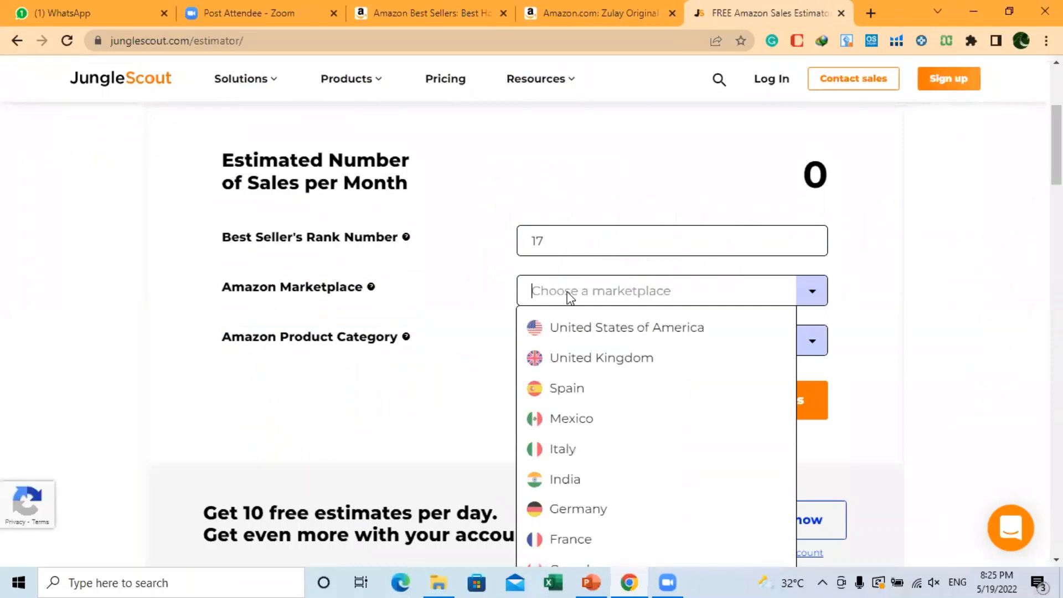
pyautogui.click(592, 329)
pyautogui.click(589, 340)
pyautogui.moveTo(790, 394); pyautogui.dragTo(788, 538)
pyautogui.click(600, 465)
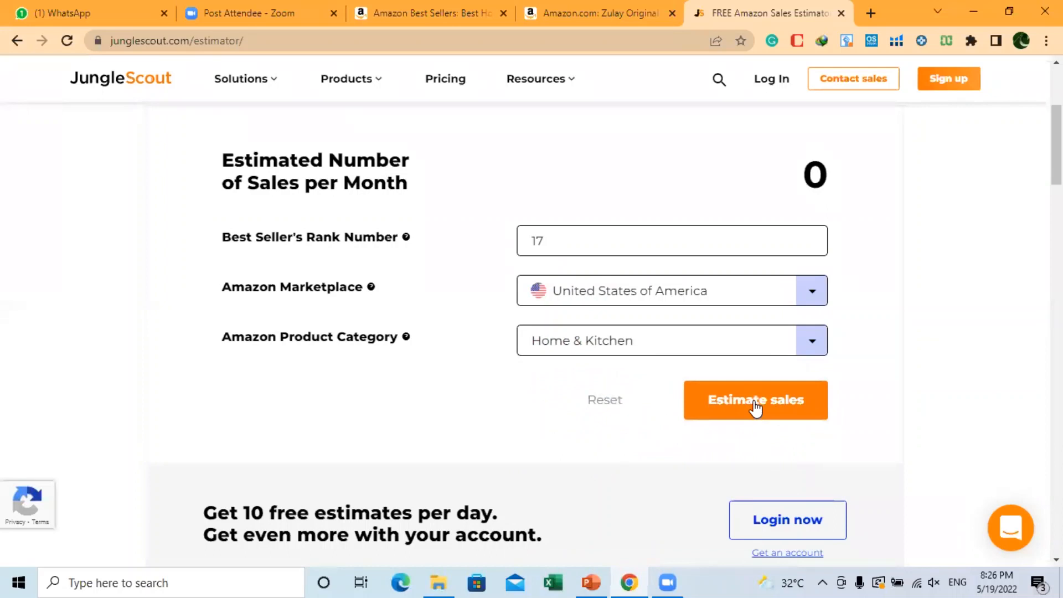
# - Calculate the estimated sales per month and highlight the resulting figure
pyautogui.click(756, 408)
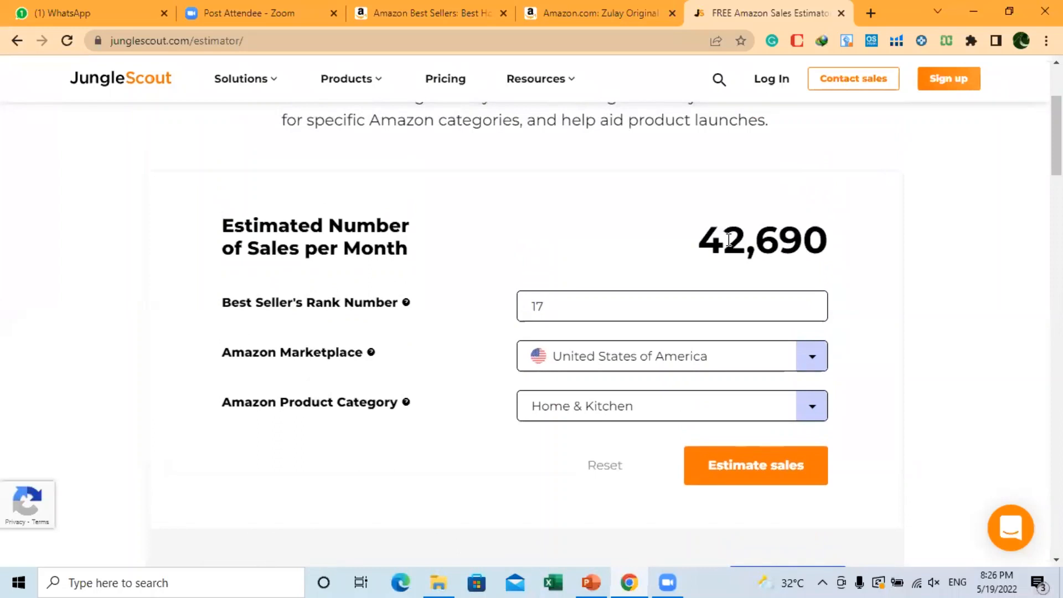
pyautogui.moveTo(708, 238); pyautogui.dragTo(845, 238)
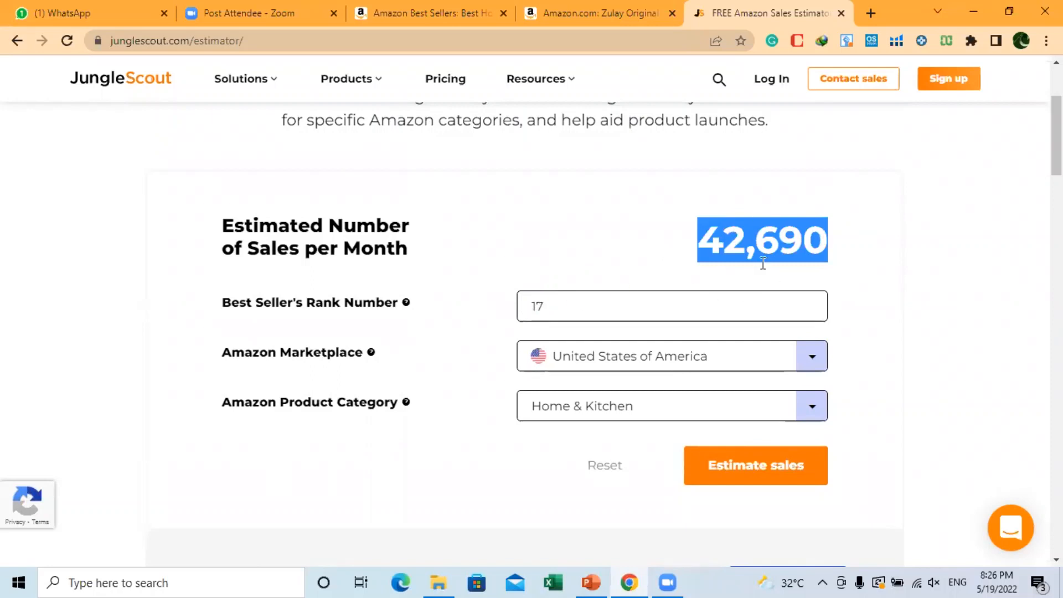
pyautogui.scroll(-1, 763, 263)
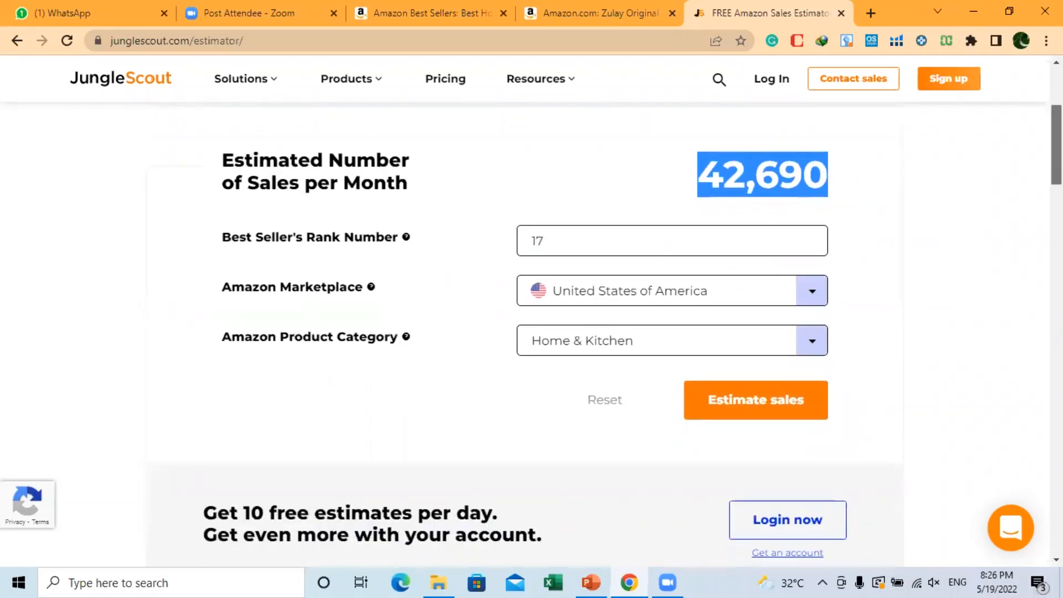
# - Open amazon.co.uk in a new tab
pyautogui.click(871, 17)
pyautogui.write('a')
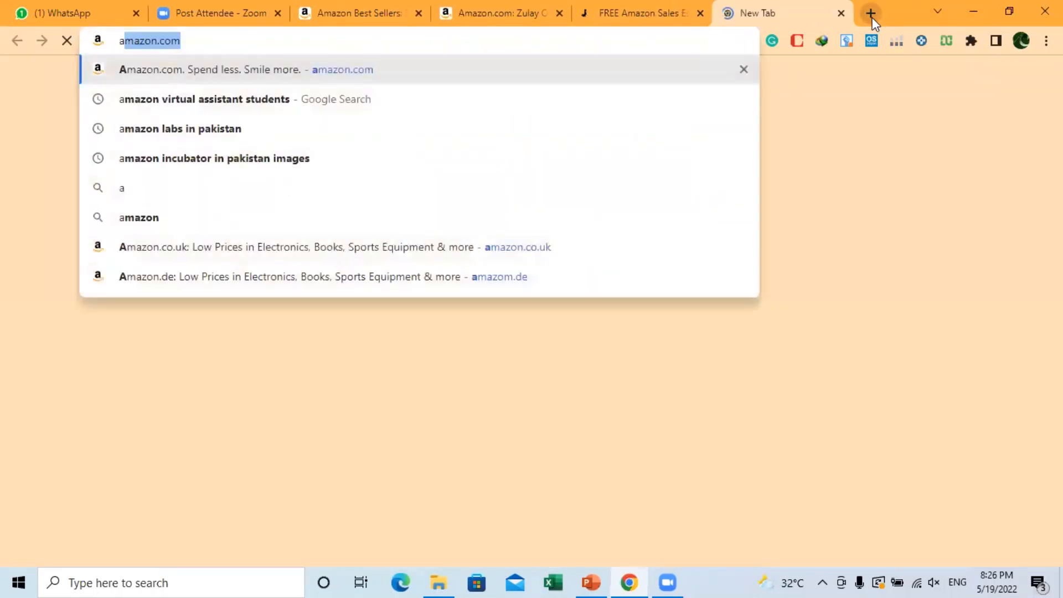
pyautogui.write('mazo')
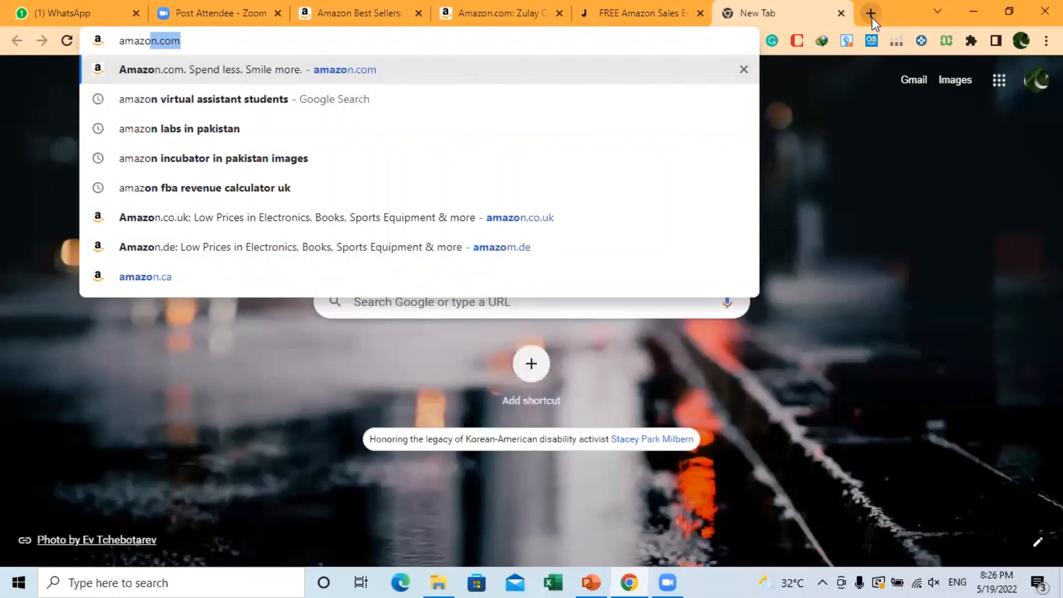
pyautogui.write('n.c')
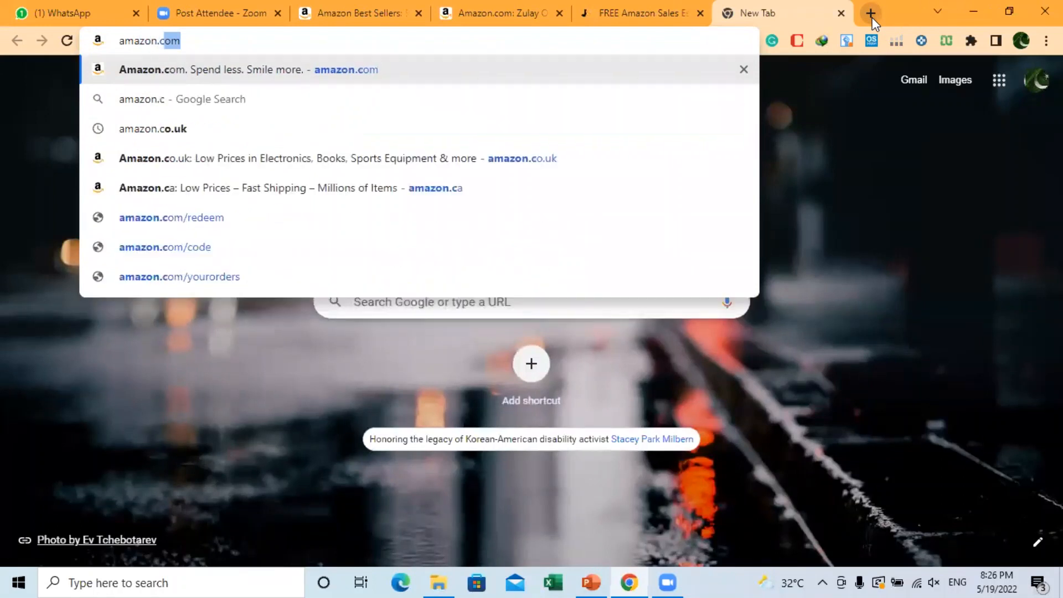
pyautogui.write('o')
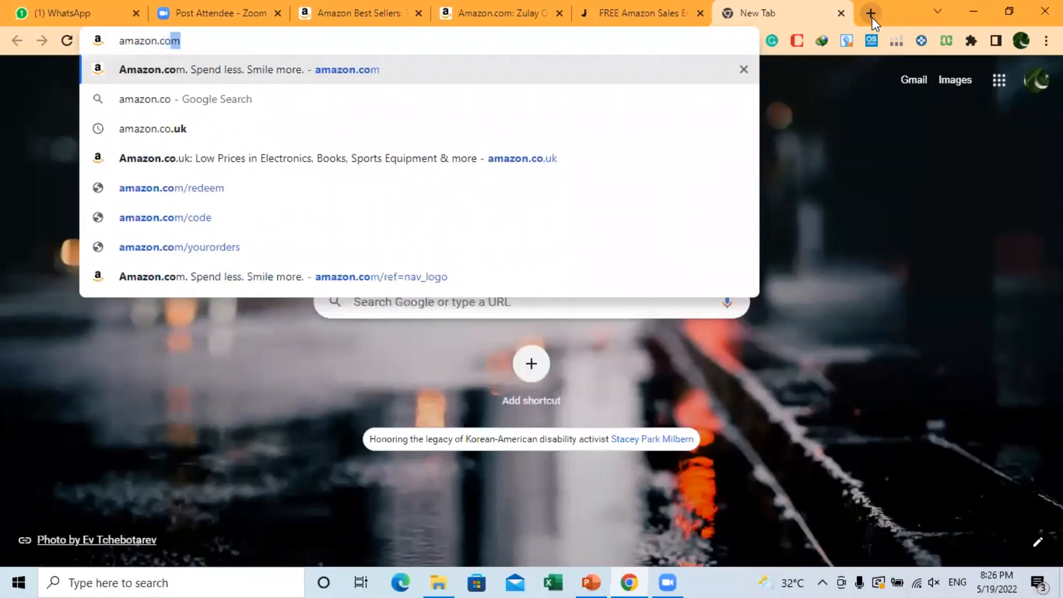
pyautogui.write('.uk')
pyautogui.press('Return')
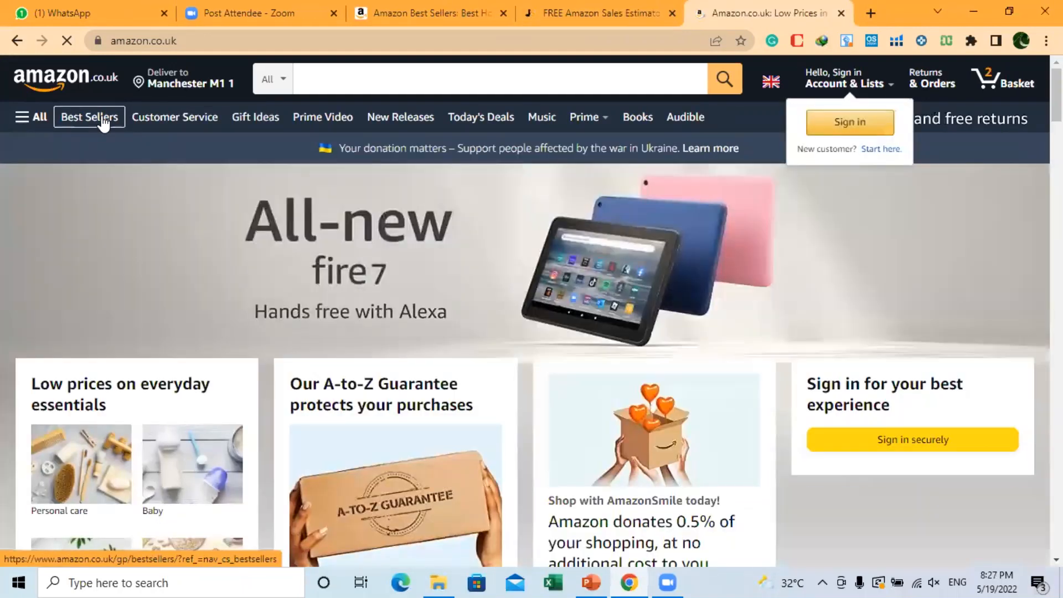
# - Open the DIY & Tools category of the amazon.co.uk Best Sellers
pyautogui.click(103, 117)
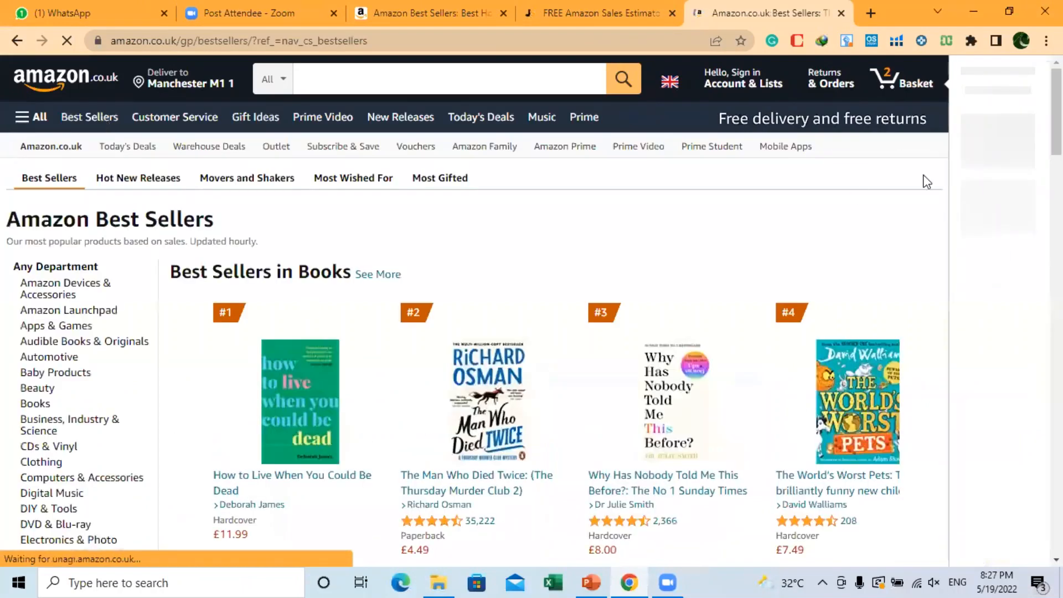
pyautogui.scroll(-1, 239, 347)
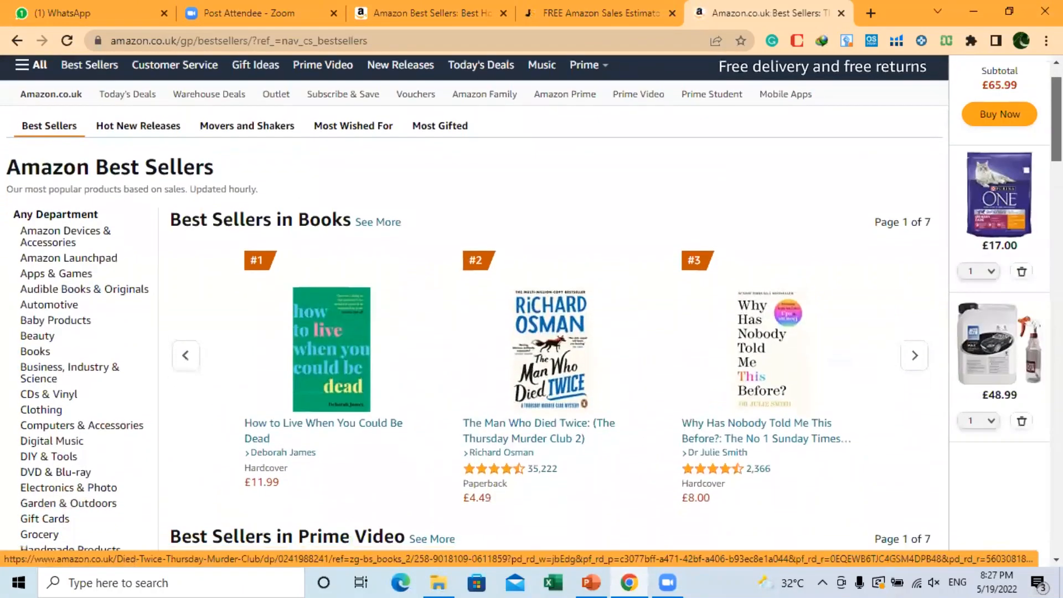
pyautogui.click(60, 453)
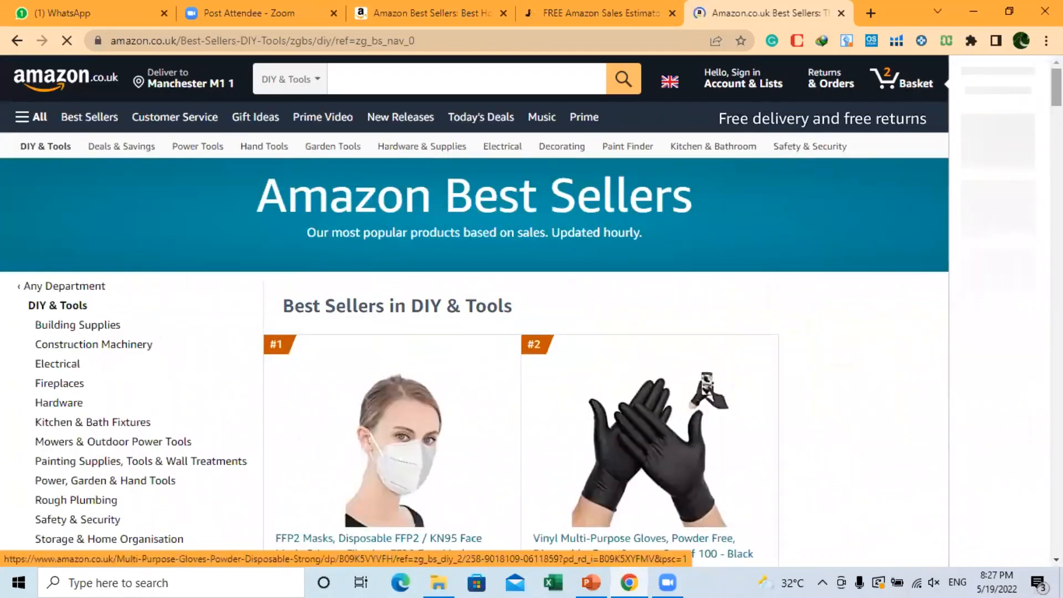
# - Open the #12 product, the TP-Link Tapo Smart Plug, in a new tab and switch to it
pyautogui.scroll(-3, 475, 304)
pyautogui.scroll(-10, 520, 305)
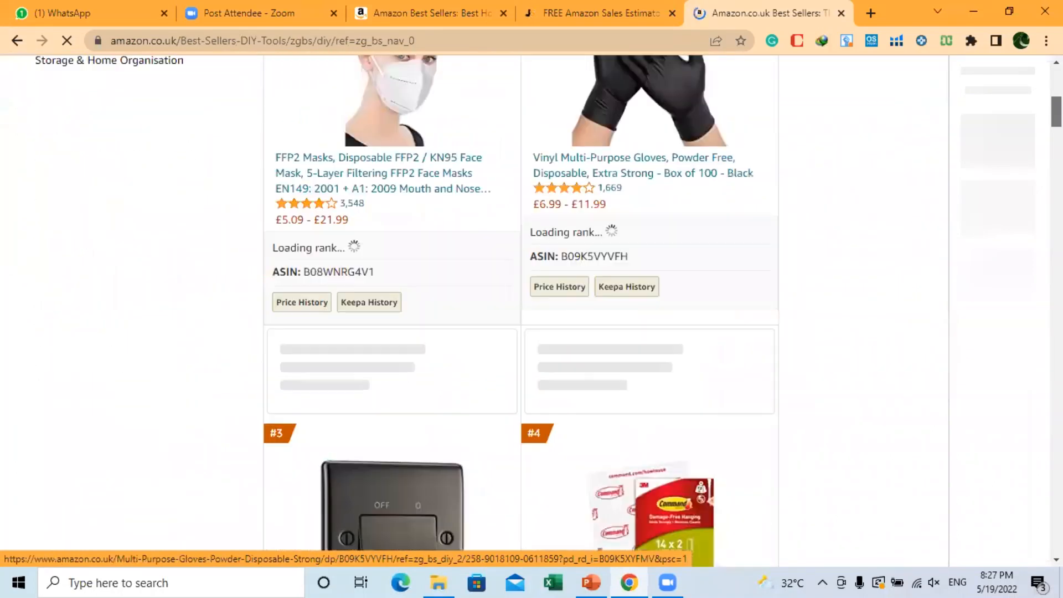
pyautogui.scroll(-10, 520, 304)
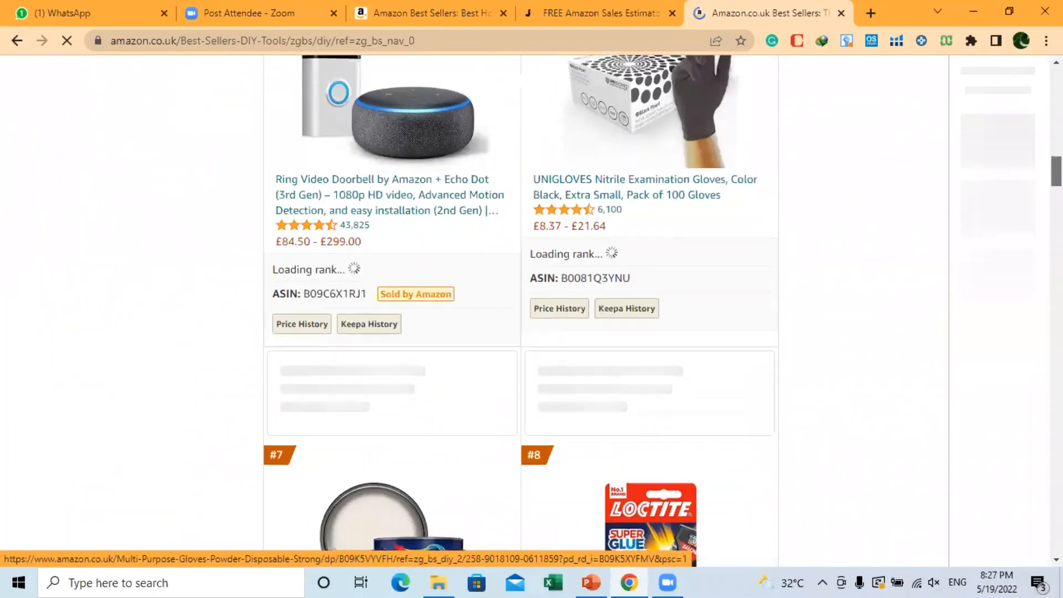
pyautogui.scroll(-10, 520, 304)
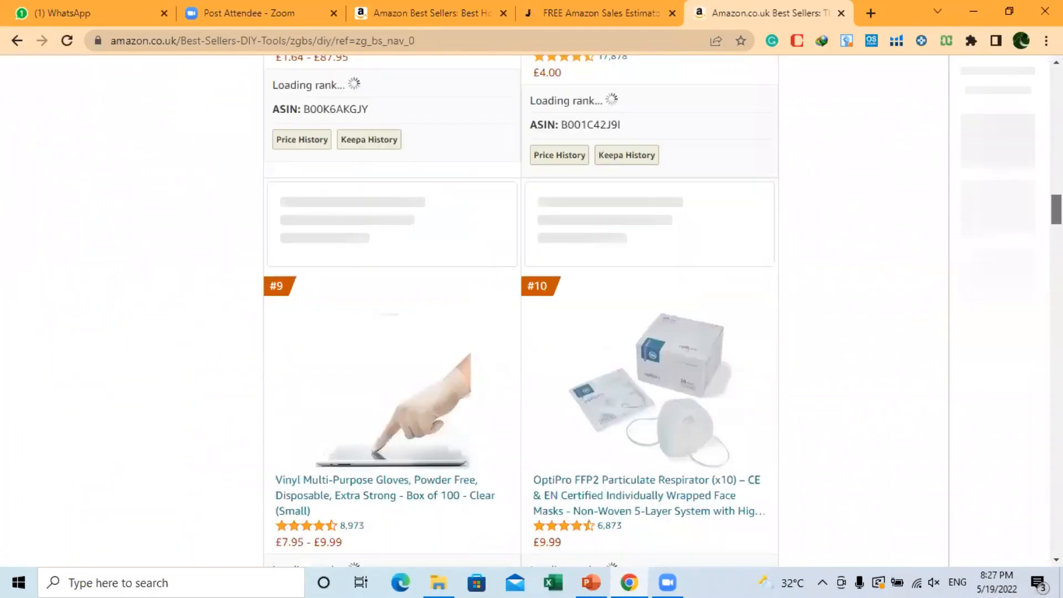
pyautogui.scroll(-4, 605, 320)
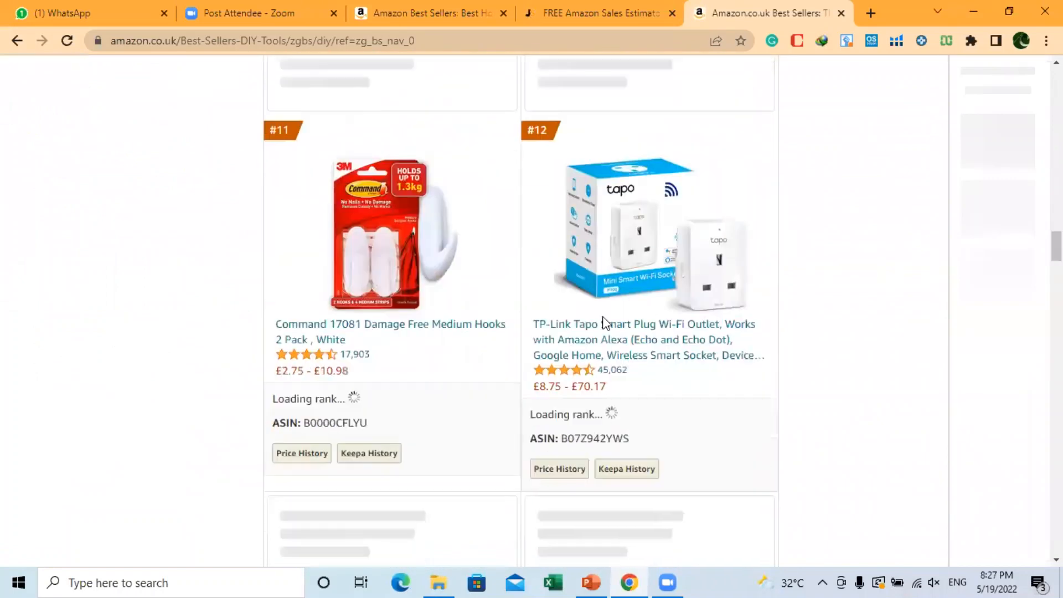
pyautogui.rightClick(553, 338)
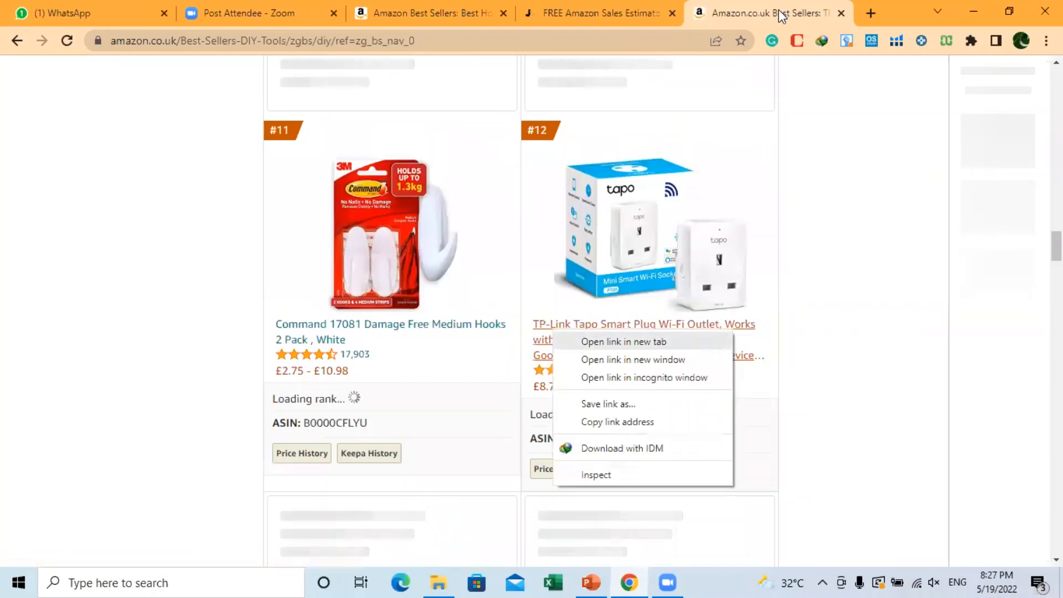
pyautogui.click(614, 342)
pyautogui.click(779, 10)
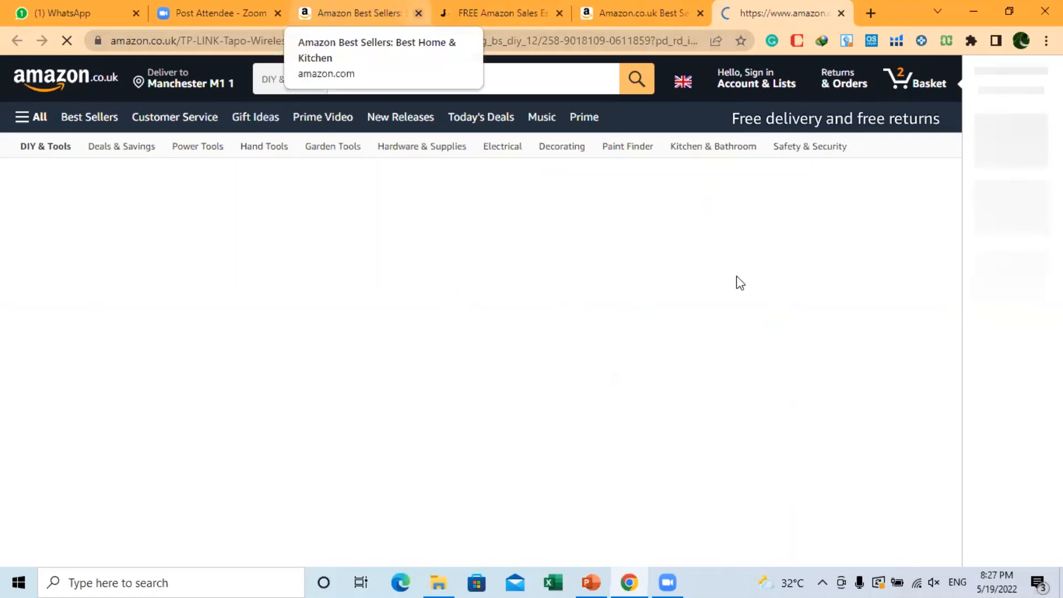
# - Find the Best Sellers Rank in the smart plug listing's Product information section
pyautogui.click(639, 12)
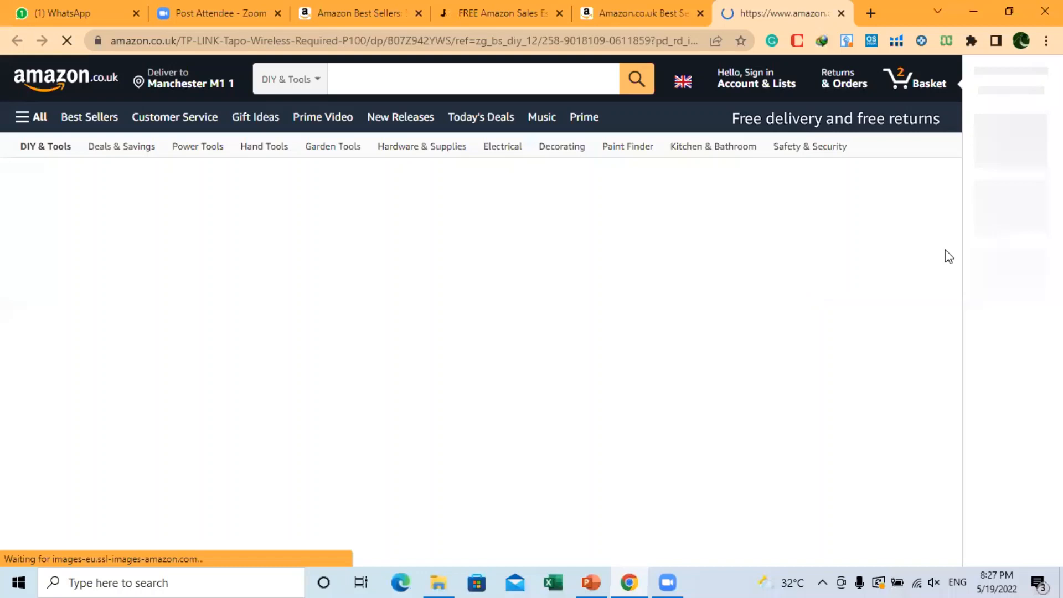
pyautogui.scroll(-5, 680, 234)
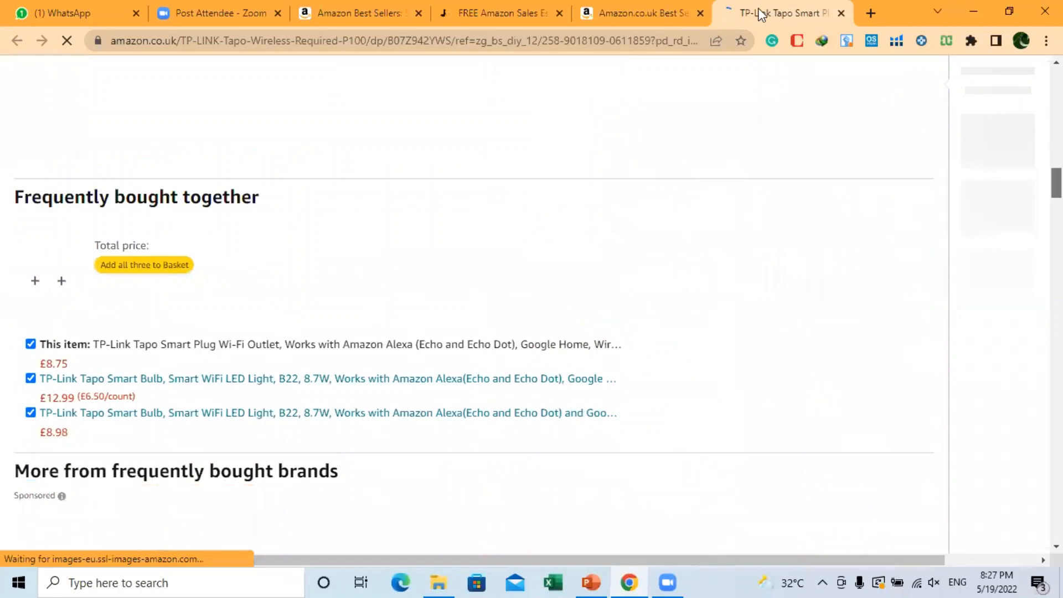
pyautogui.press('pagedown')
pyautogui.press('pagedown')
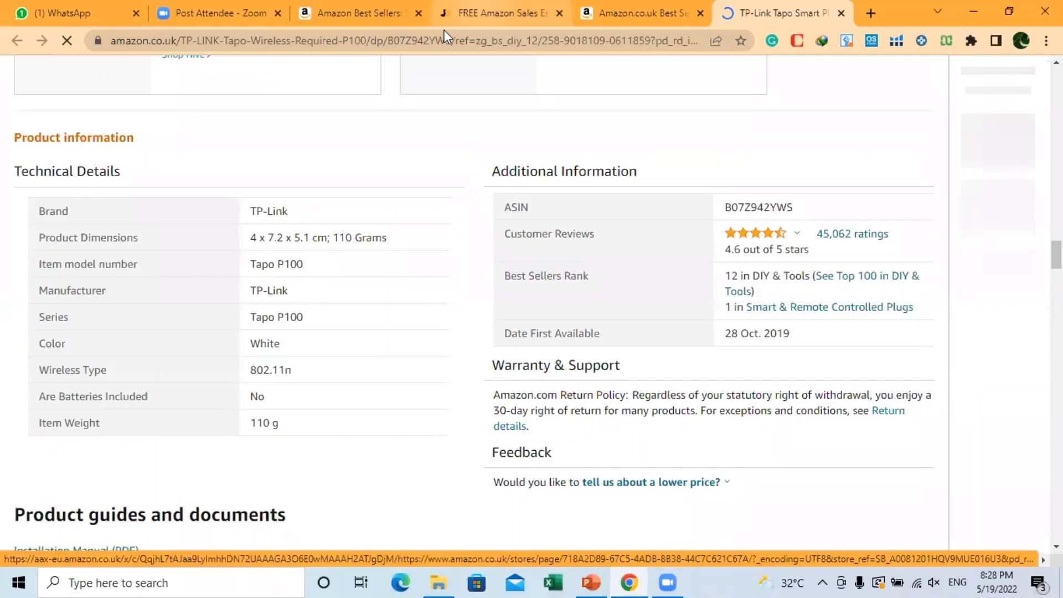
# - Fill in the Jungle Scout estimator with rank 12, marketplace United Kingdom and category DIY & Tools
pyautogui.click(465, 14)
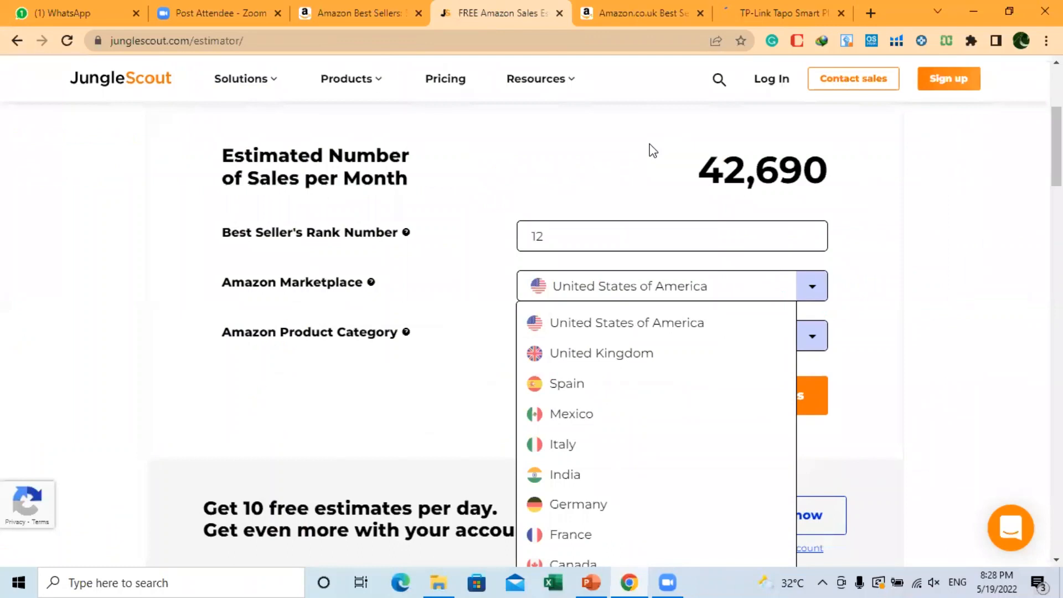
pyautogui.click(651, 149)
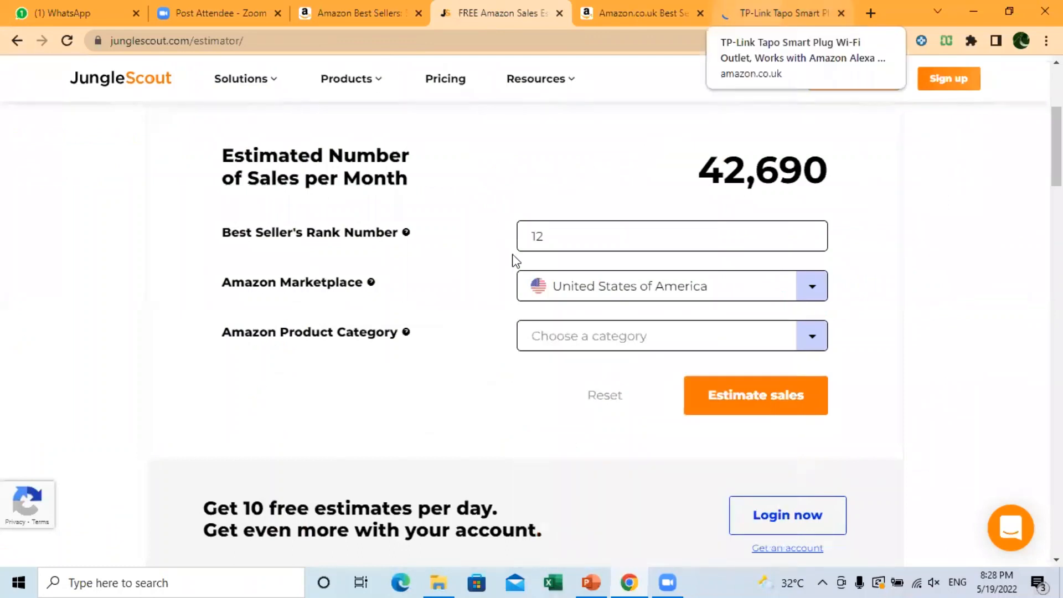
pyautogui.click(811, 291)
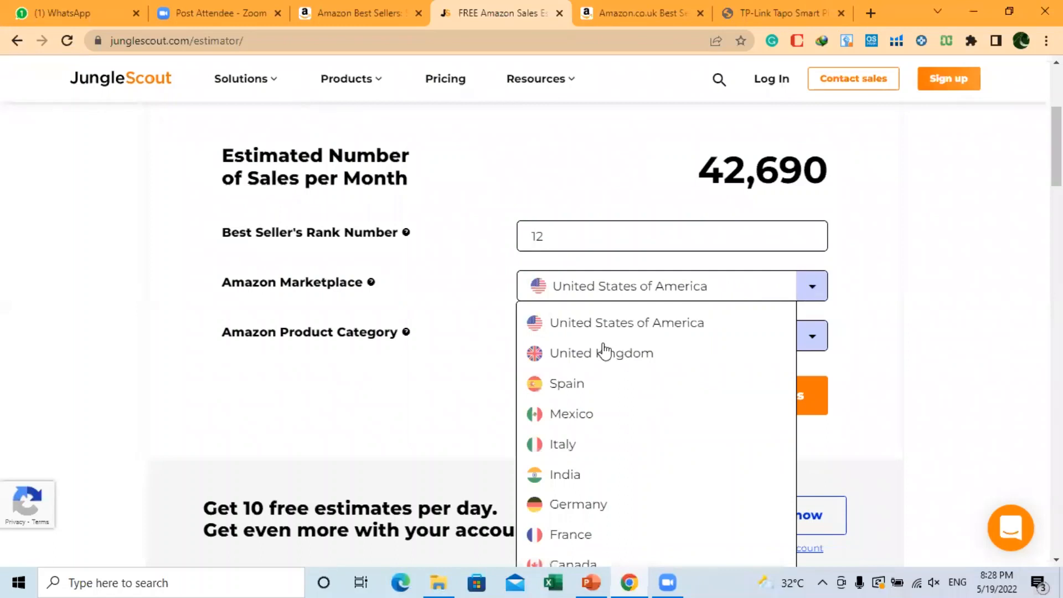
pyautogui.click(564, 353)
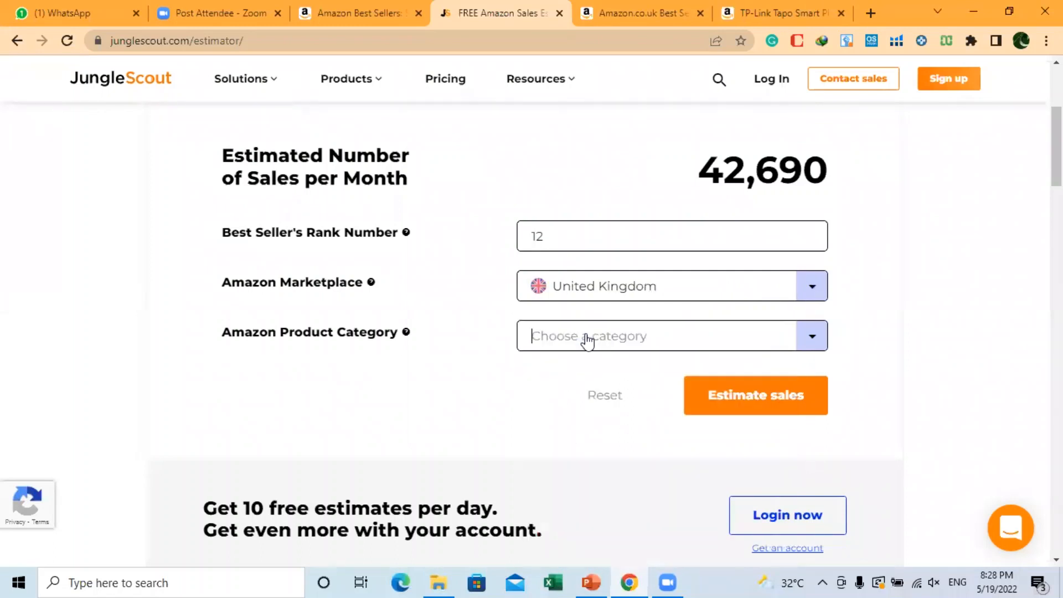
pyautogui.click(587, 340)
pyautogui.scroll(-2, 792, 408)
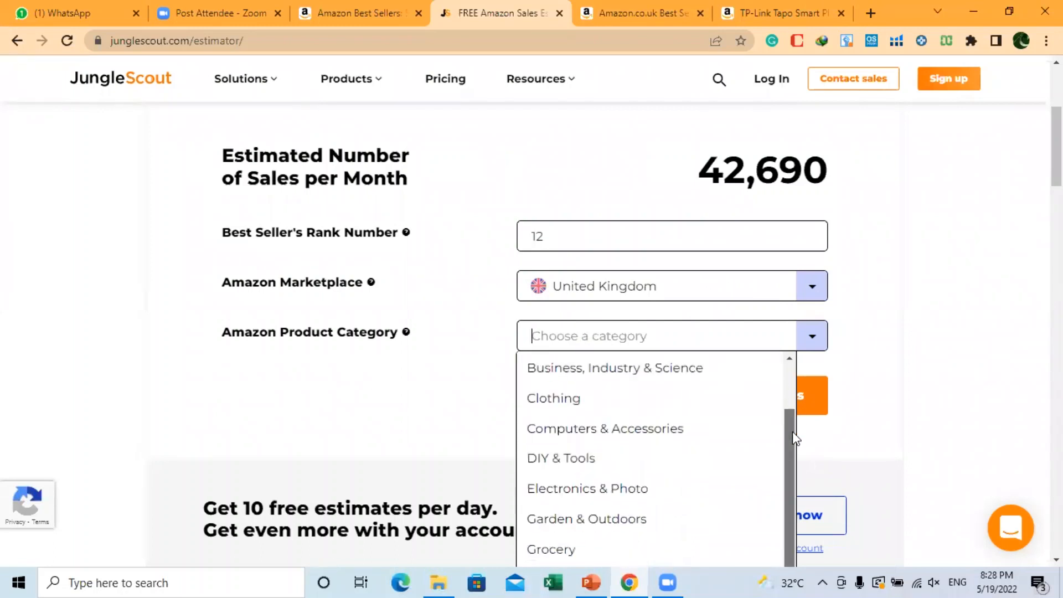
pyautogui.click(539, 449)
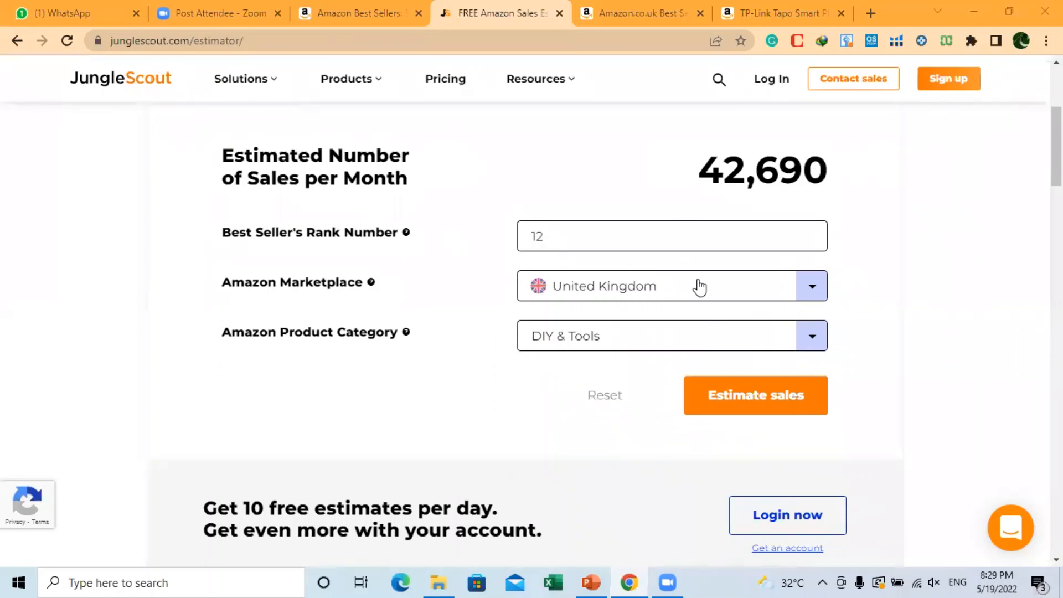
# - Calculate the smart plug's estimated monthly sales in the UK and highlight the resulting figure
pyautogui.click(753, 401)
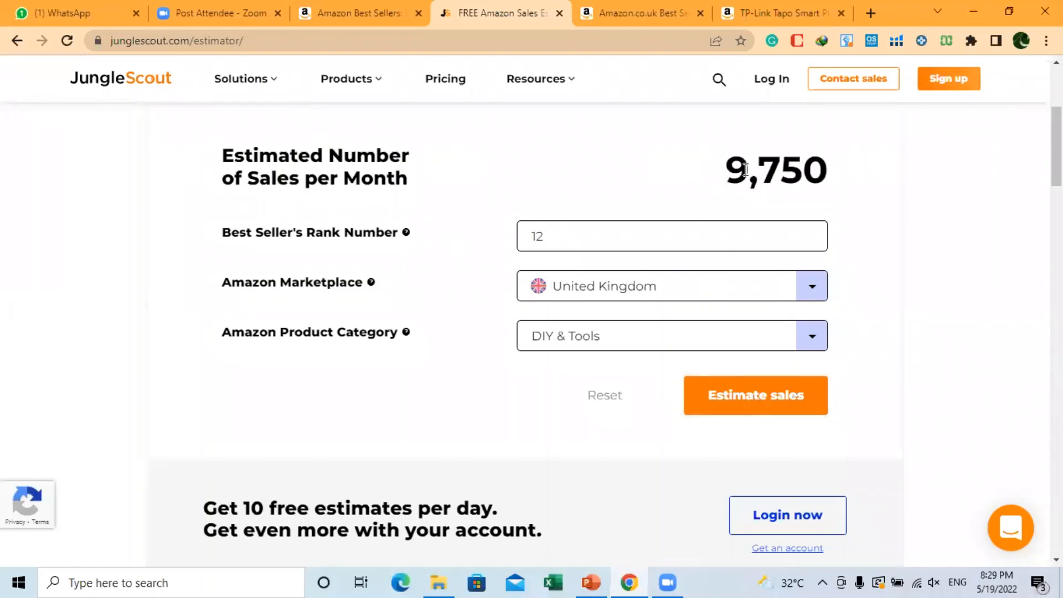
pyautogui.moveTo(722, 168); pyautogui.dragTo(861, 165)
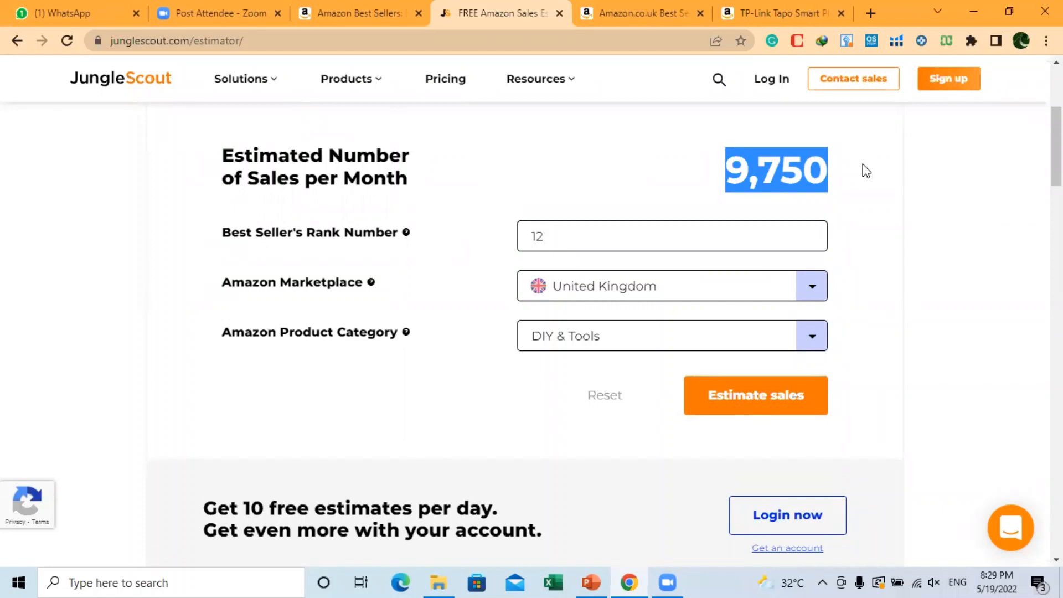
pyautogui.click(435, 315)
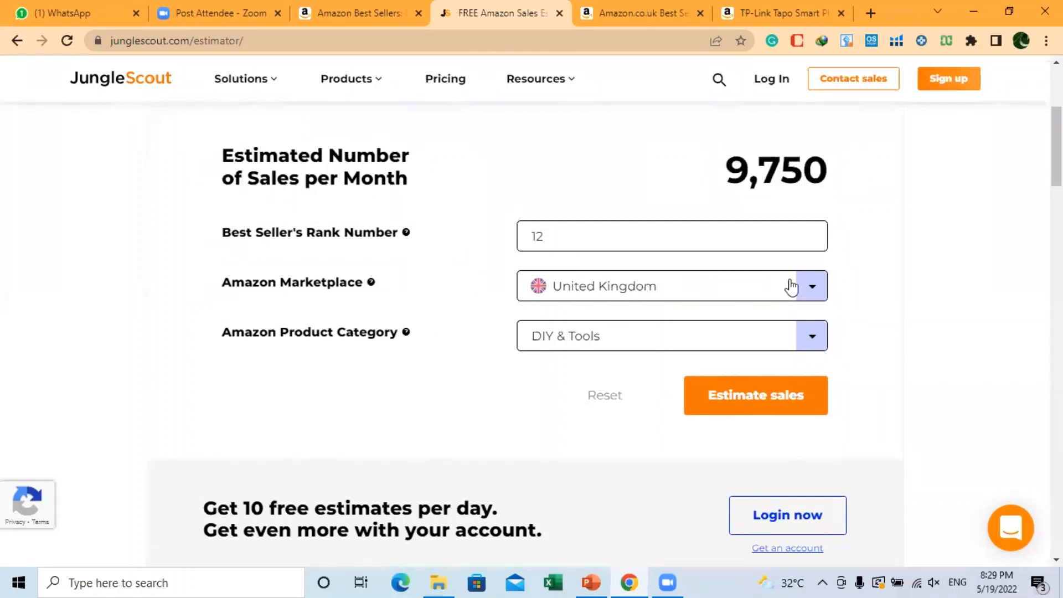
# - Review the Amazon marketplaces available in the sales estimator
pyautogui.click(812, 288)
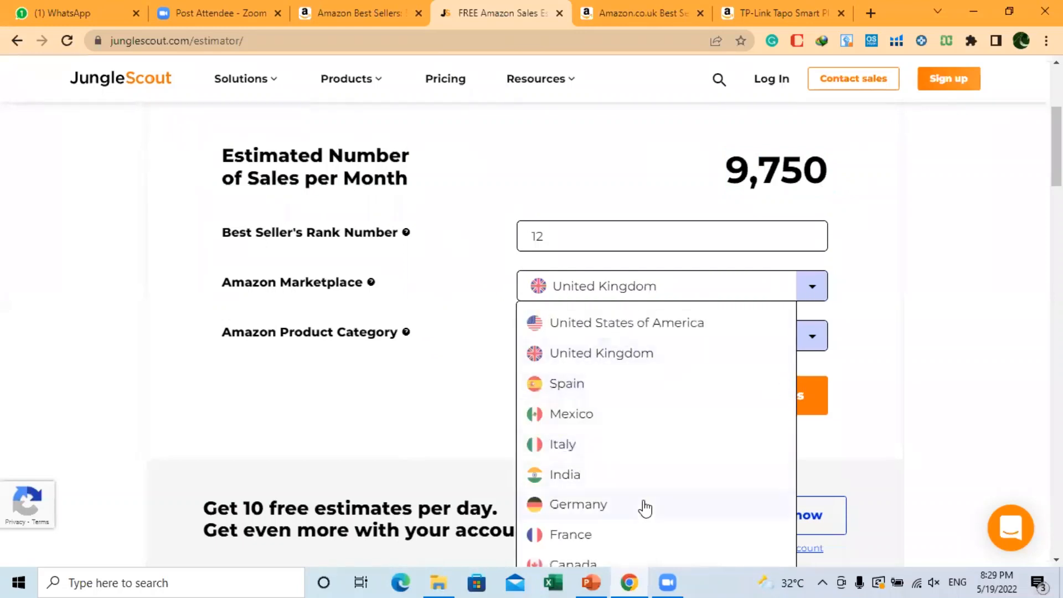
pyautogui.click(1008, 275)
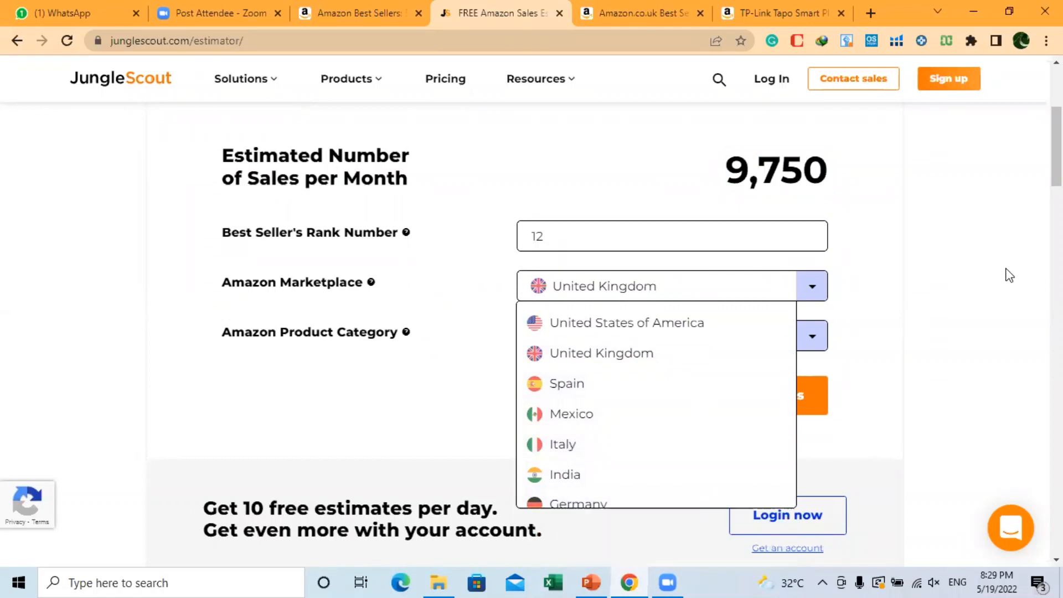
pyautogui.click(812, 285)
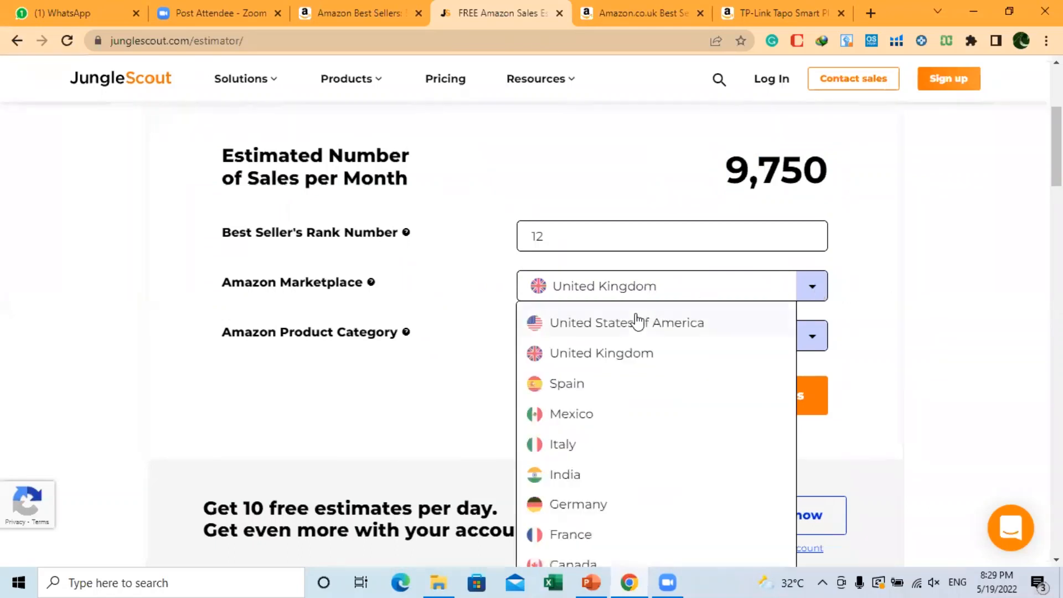
pyautogui.click(917, 309)
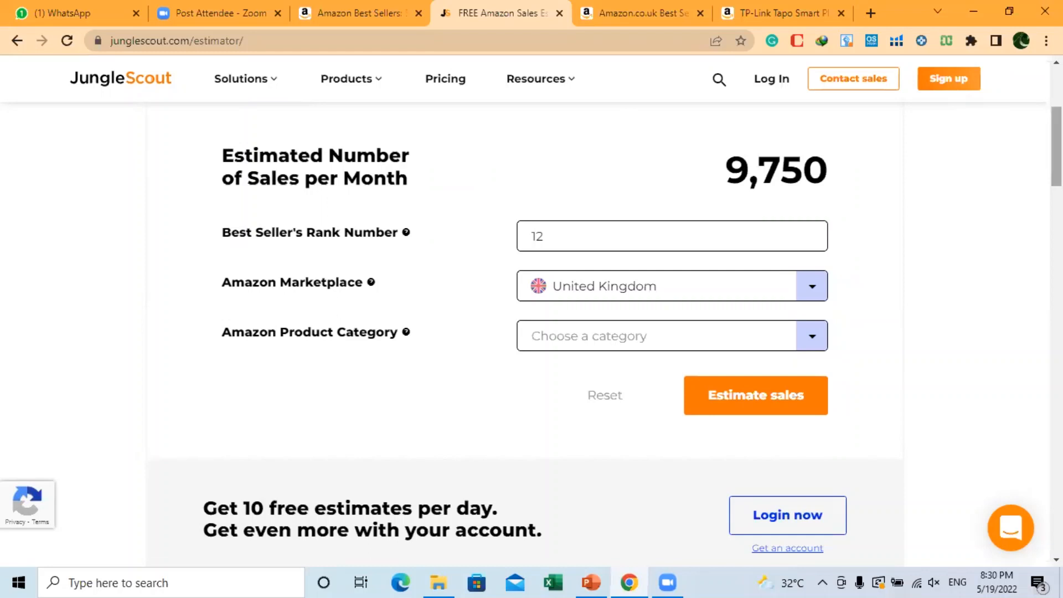
# - Look over Jungle Scout's resources and close the amazon.co.uk best sellers and smart plug tabs
pyautogui.scroll(5, 1056, 146)
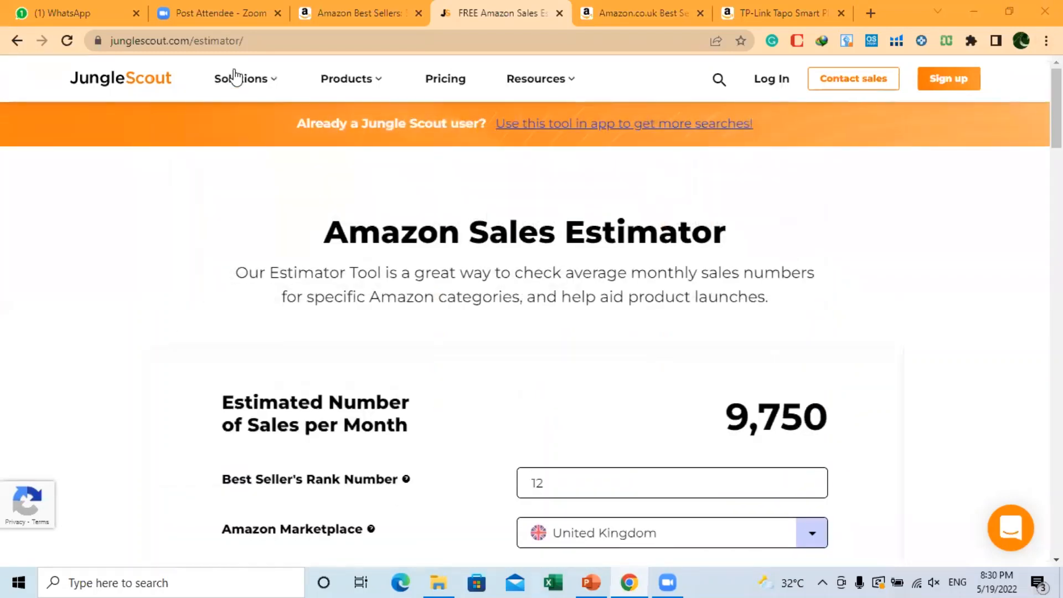
pyautogui.moveTo(587, 108)
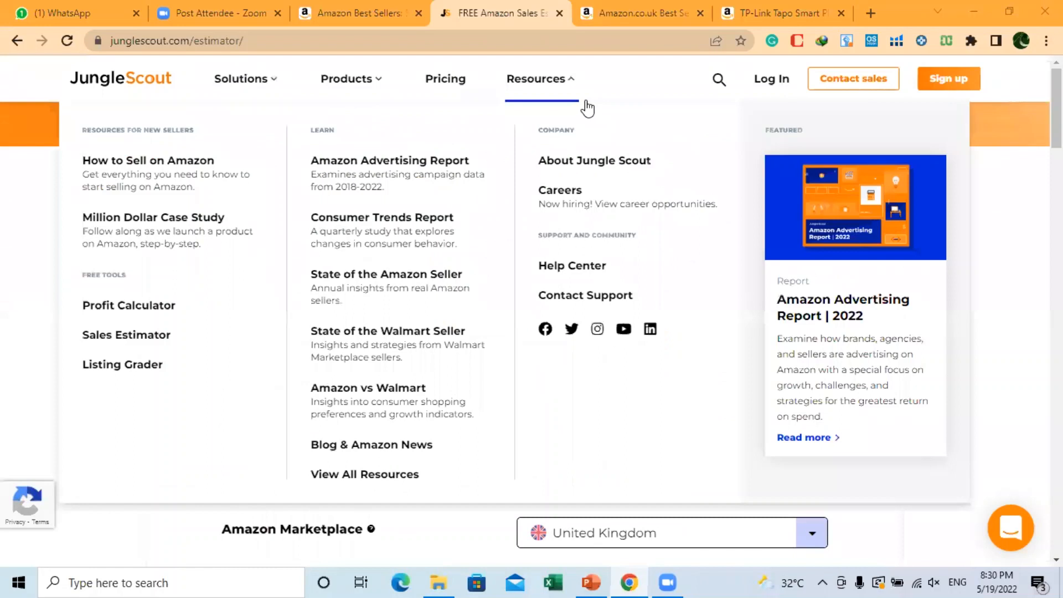
pyautogui.click(700, 13)
pyautogui.click(700, 13)
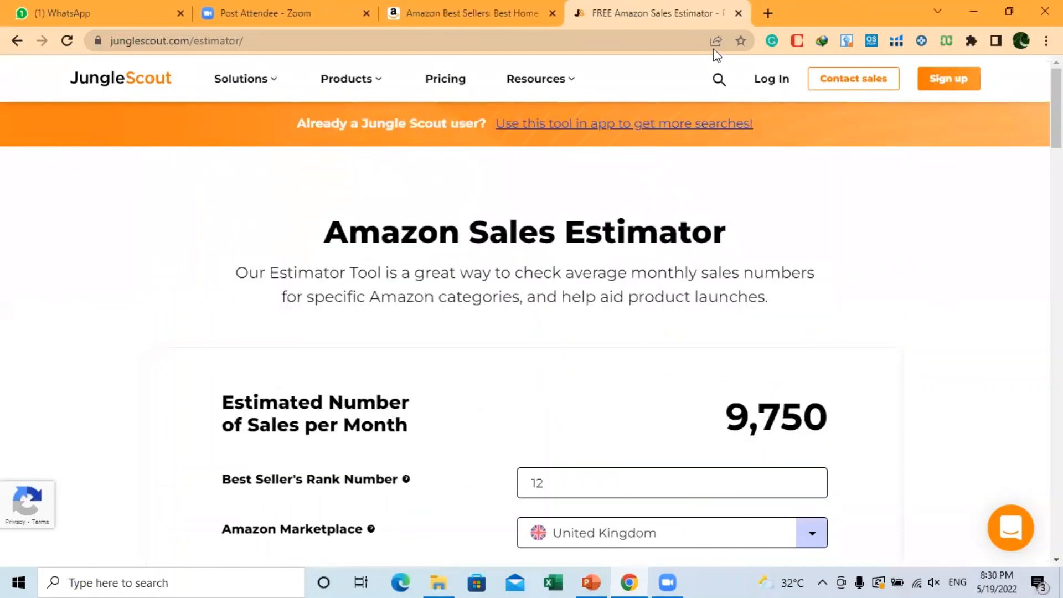
# - Return to the amazon.com home page from the best sellers list and open the general Best Sellers page
pyautogui.click(466, 12)
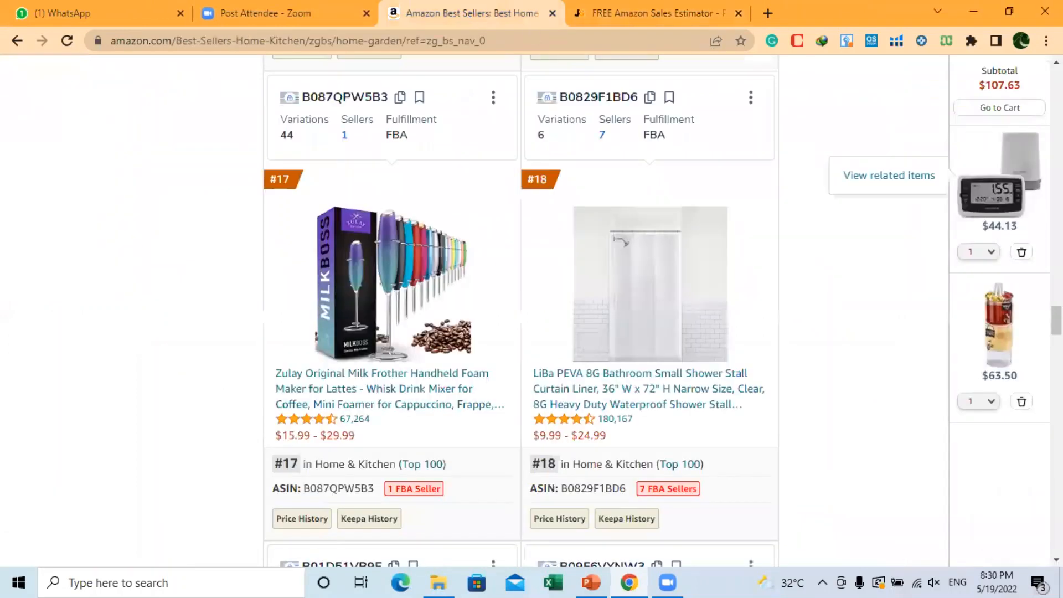
pyautogui.scroll(20, 520, 310)
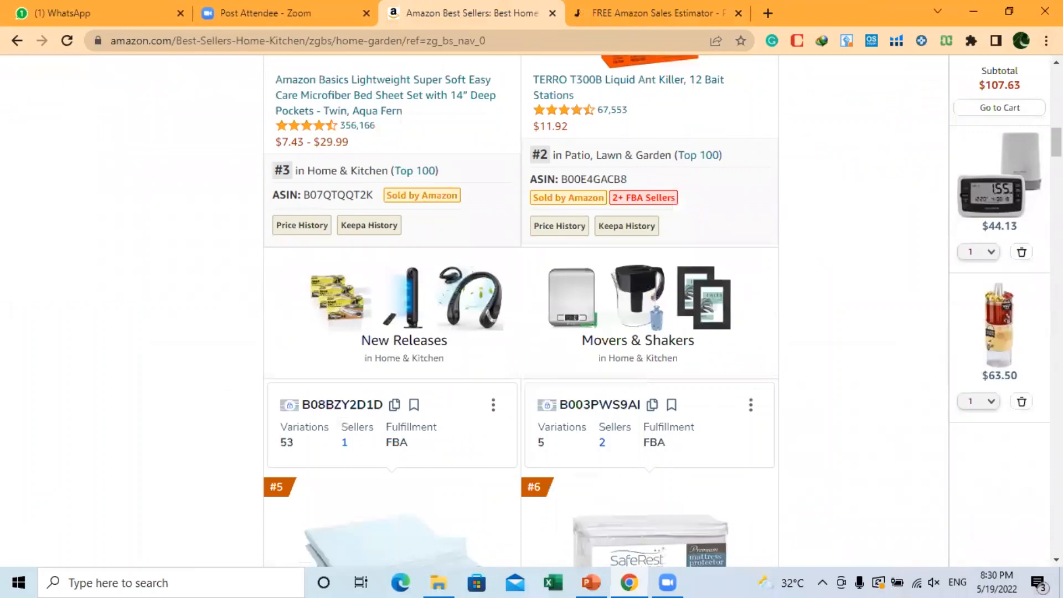
pyautogui.scroll(10, 476, 310)
pyautogui.click(69, 87)
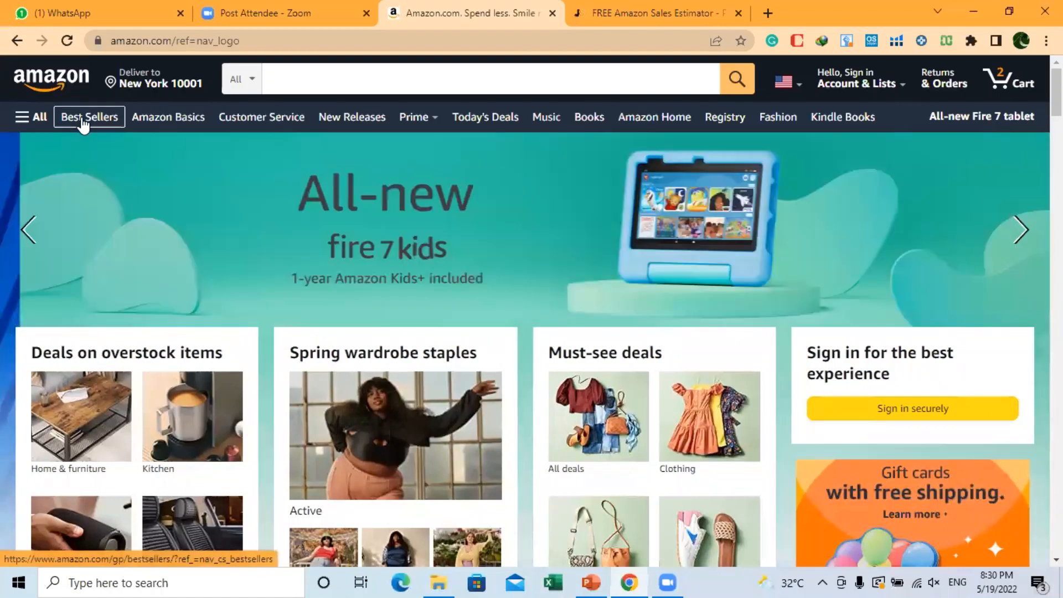
pyautogui.click(82, 122)
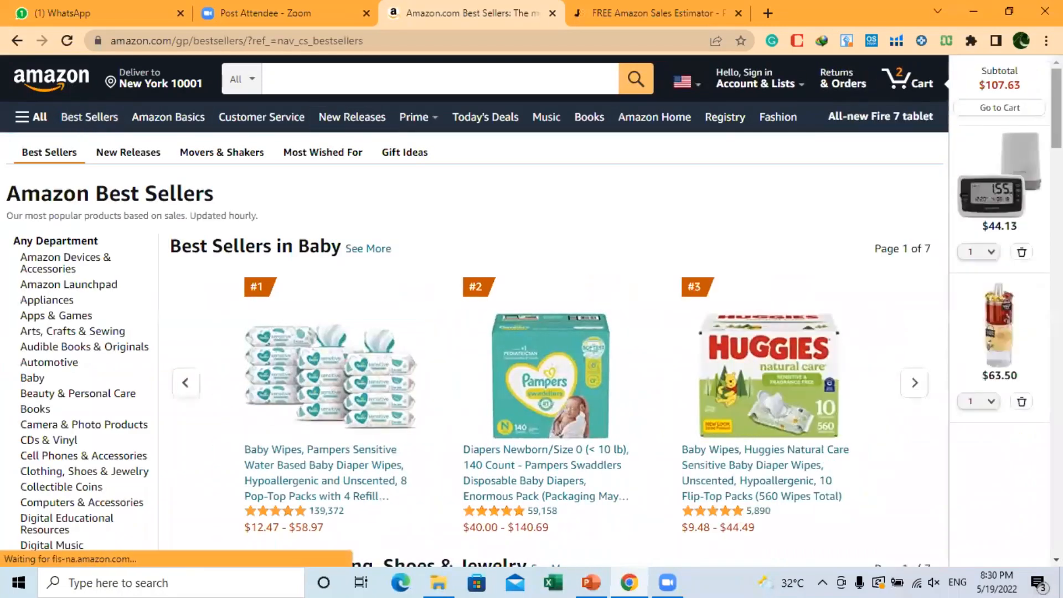
# - Open the Home & Kitchen best sellers category on amazon.com and view its first products
pyautogui.scroll(-3, 532, 309)
pyautogui.scroll(-2, 88, 257)
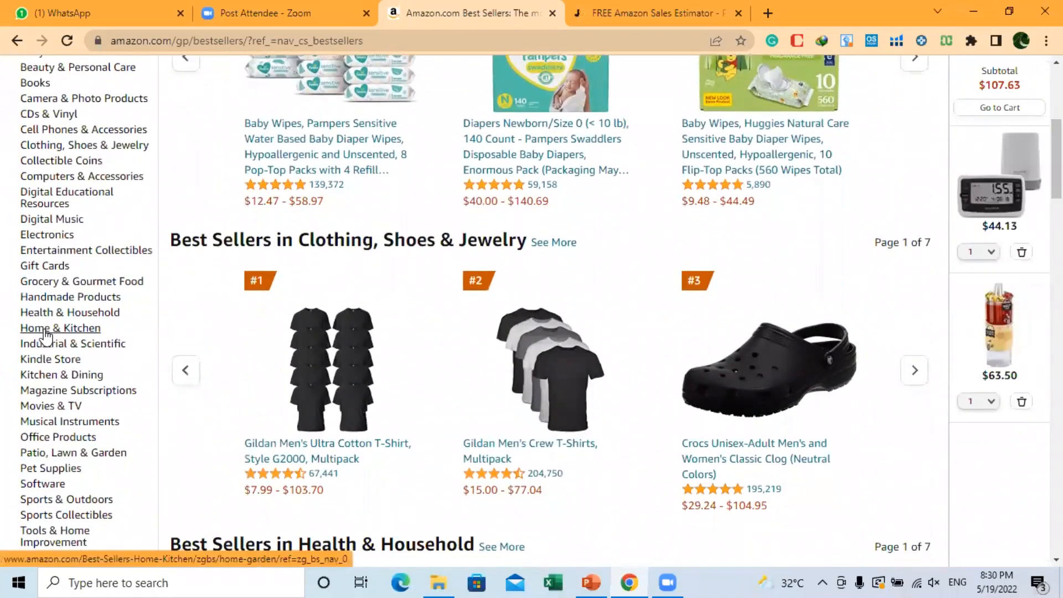
pyautogui.click(45, 331)
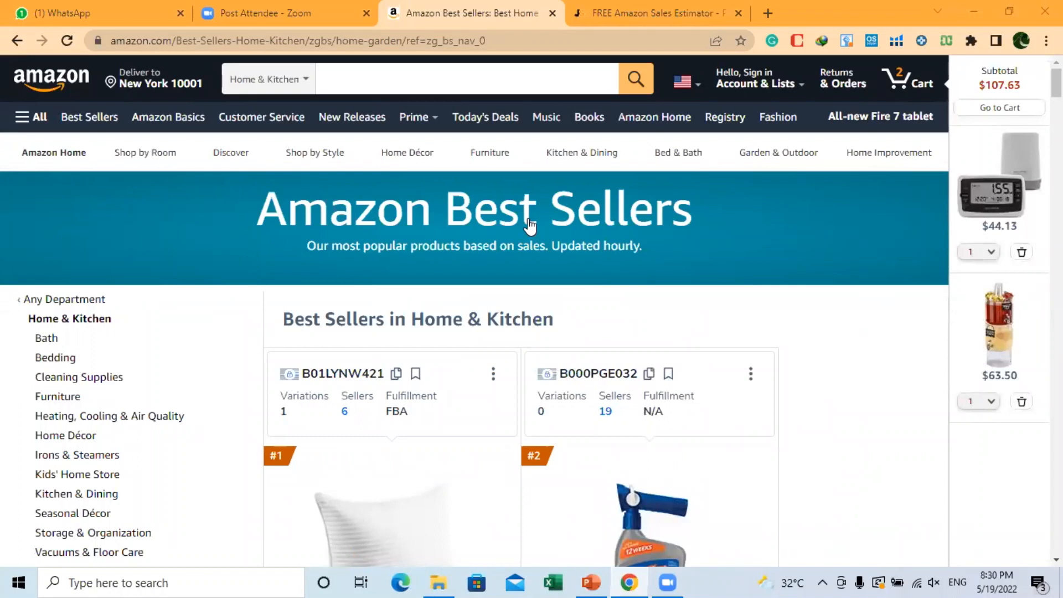
pyautogui.scroll(-2, 529, 225)
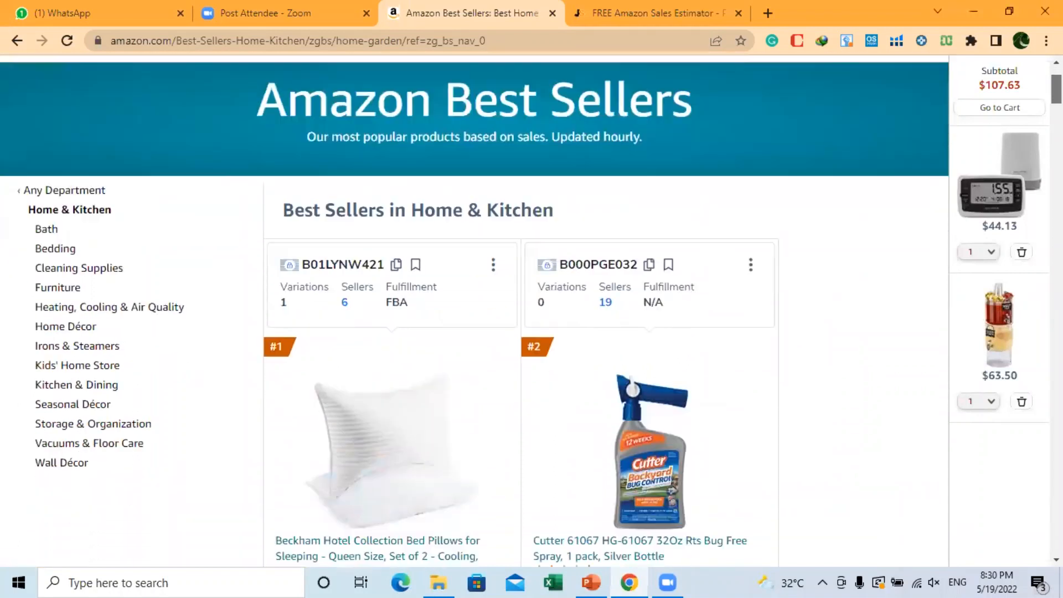
# - Preview the product information of the bed pillows and the bug spray in the Home & Kitchen best sellers
pyautogui.scroll(-2, 529, 226)
pyautogui.moveTo(387, 314)
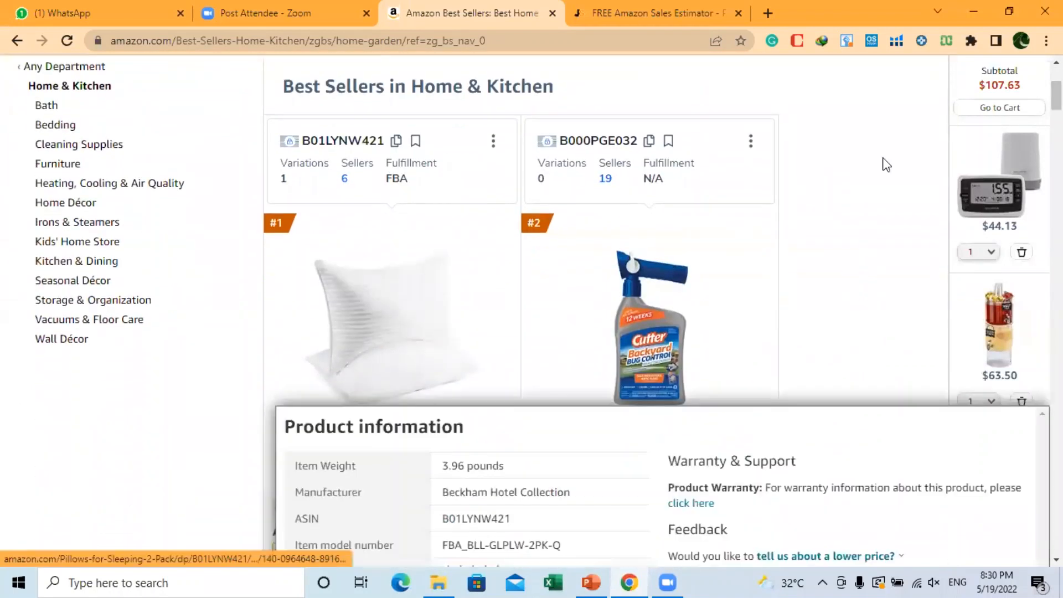
pyautogui.scroll(-2, 886, 165)
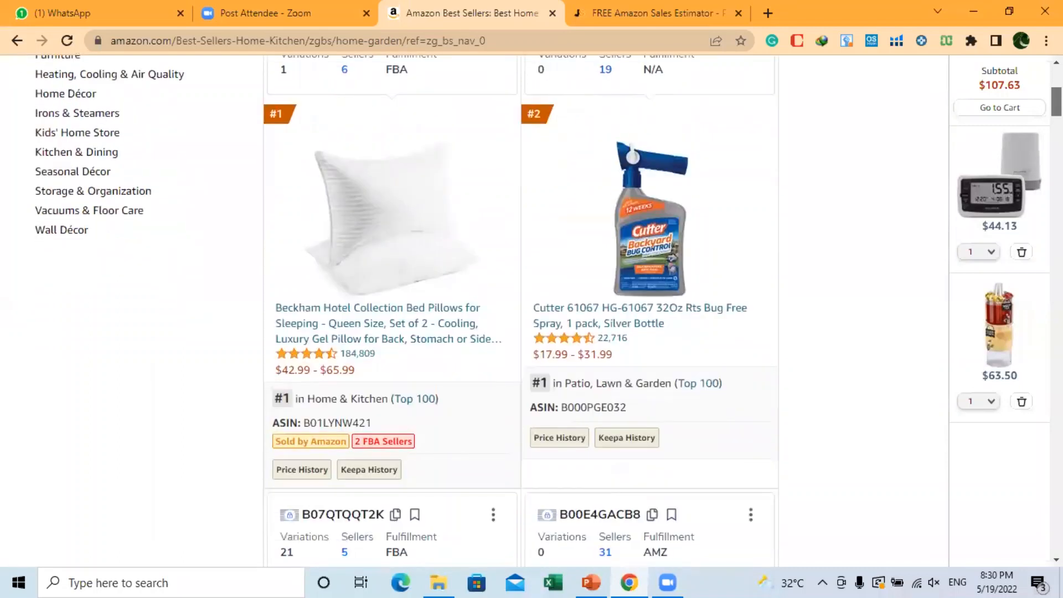
pyautogui.scroll(-2, 390, 120)
pyautogui.moveTo(390, 121)
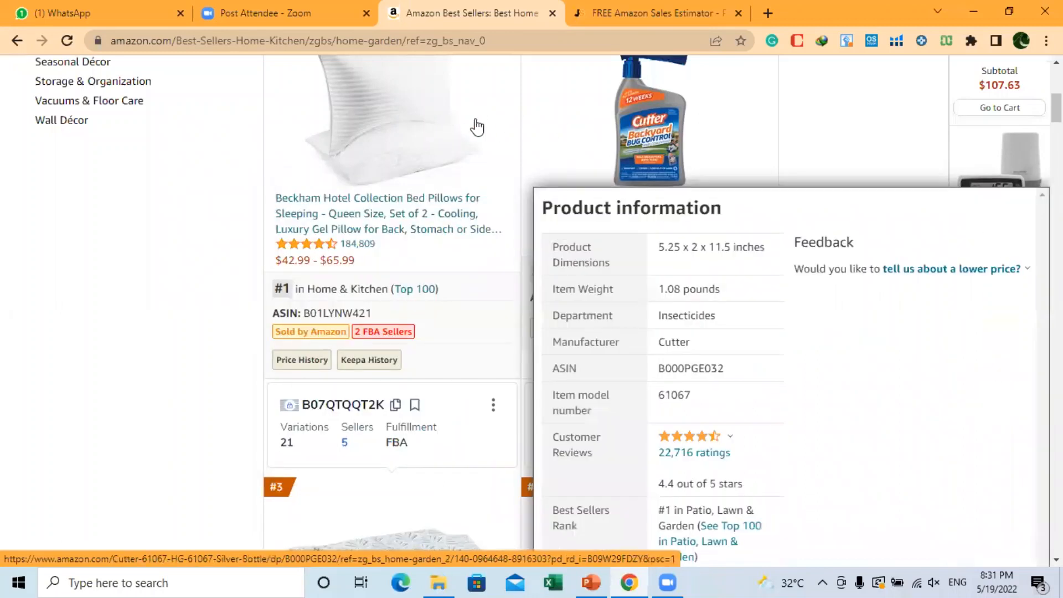
pyautogui.moveTo(383, 119)
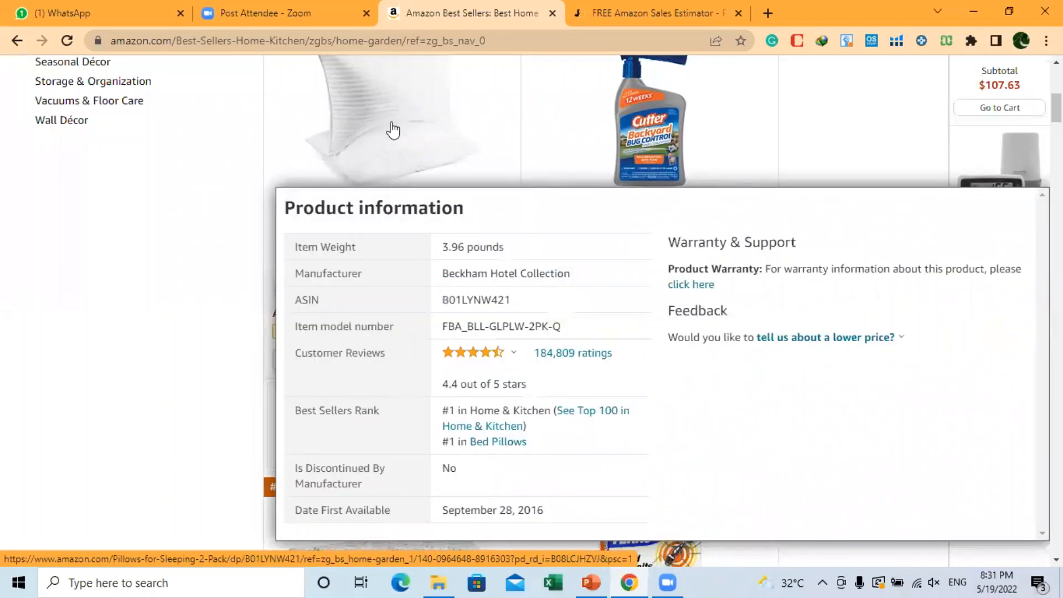
pyautogui.moveTo(624, 124)
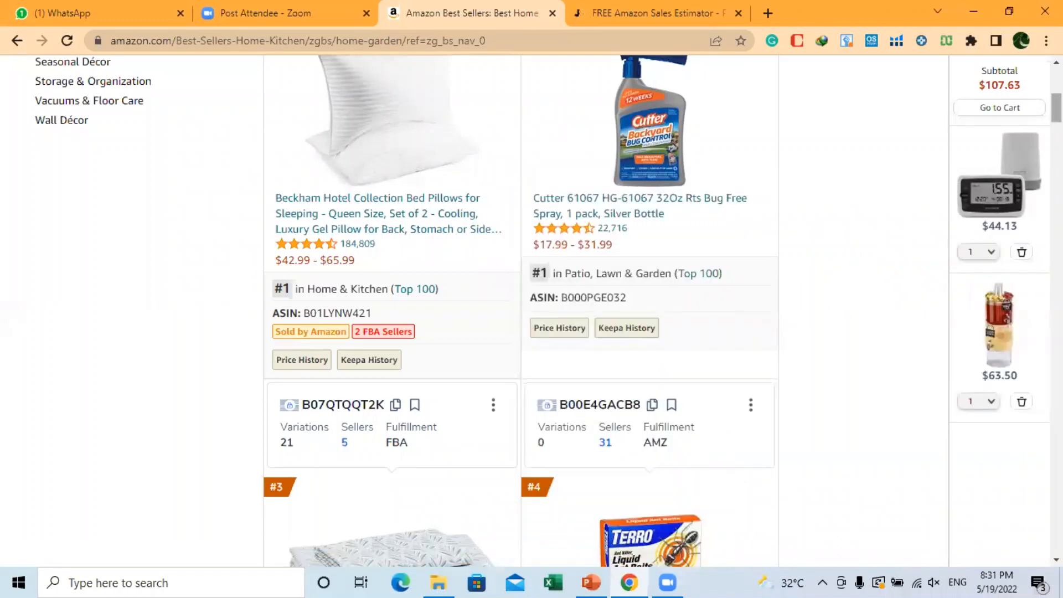
pyautogui.scroll(4, 520, 310)
pyautogui.scroll(-3, 520, 310)
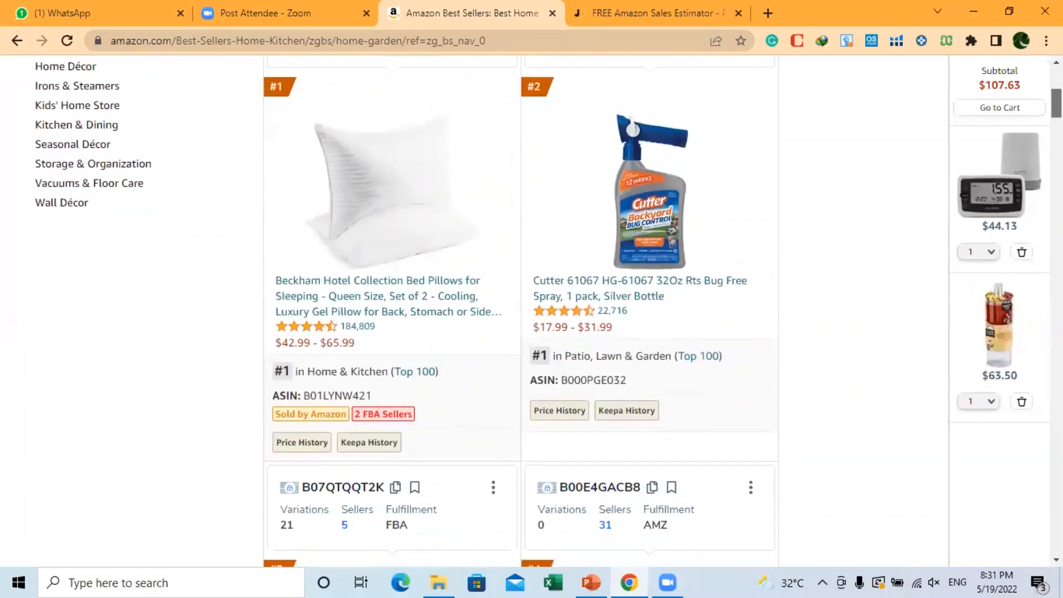
pyautogui.scroll(-1, 973, 124)
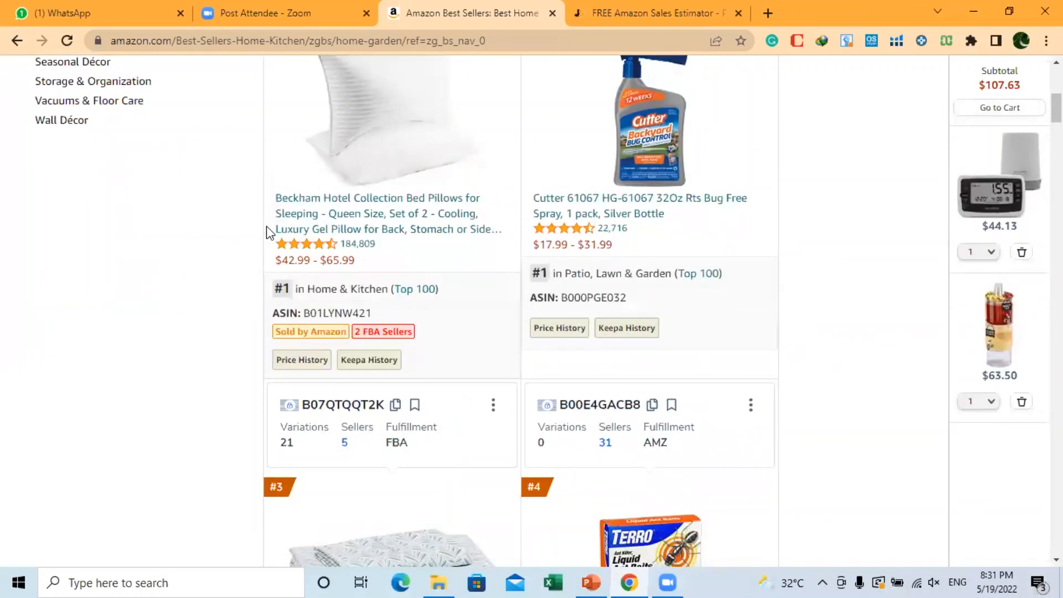
# - Highlight the Beckham bed pillows' title, ASIN and Home & Kitchen rank in turn
pyautogui.moveTo(274, 198); pyautogui.dragTo(401, 261)
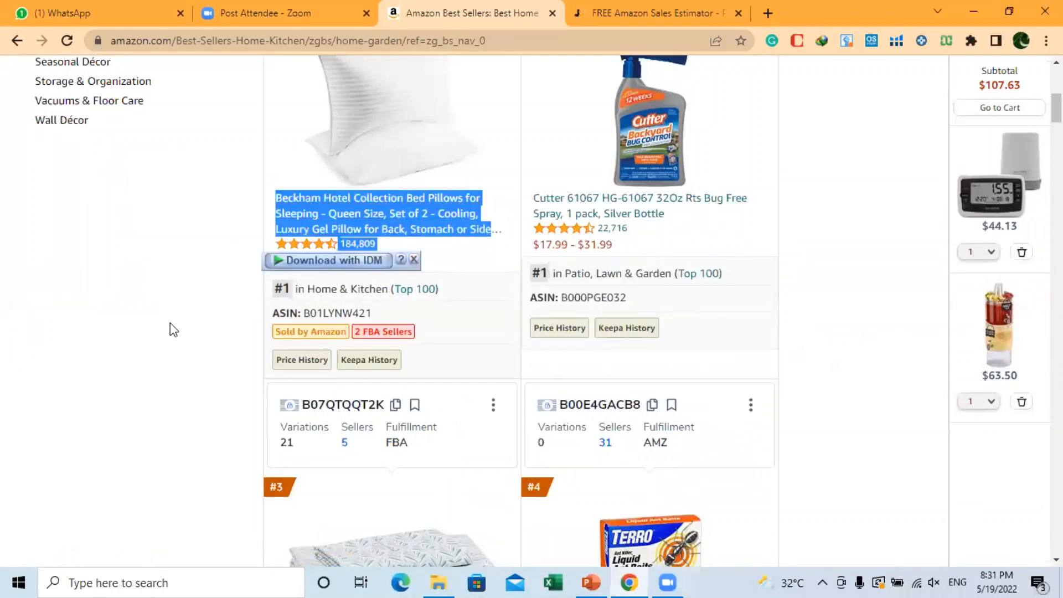
pyautogui.click(200, 327)
pyautogui.moveTo(339, 308); pyautogui.dragTo(379, 315)
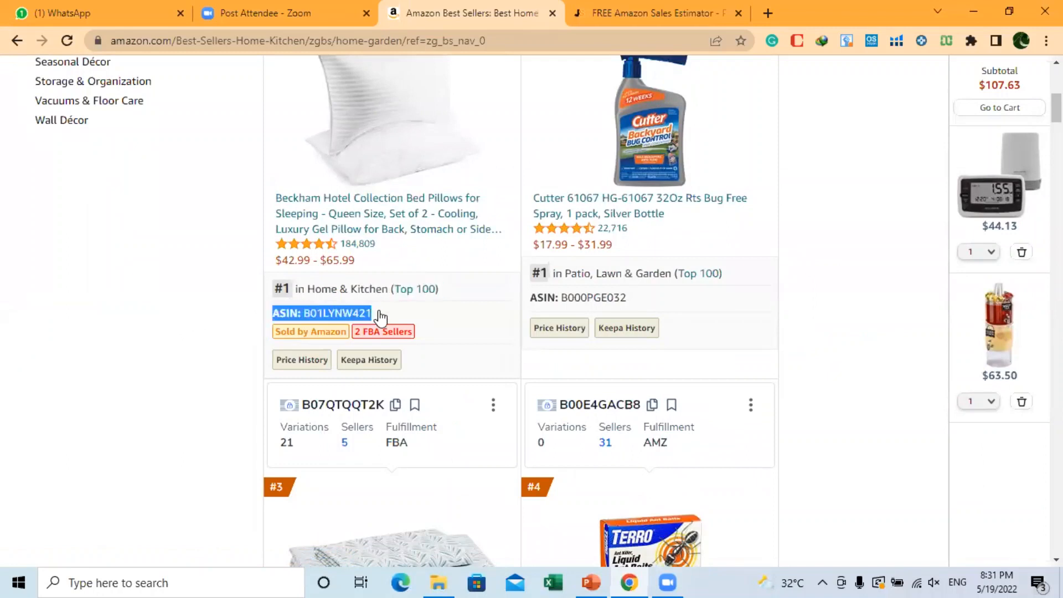
pyautogui.moveTo(273, 288); pyautogui.dragTo(404, 291)
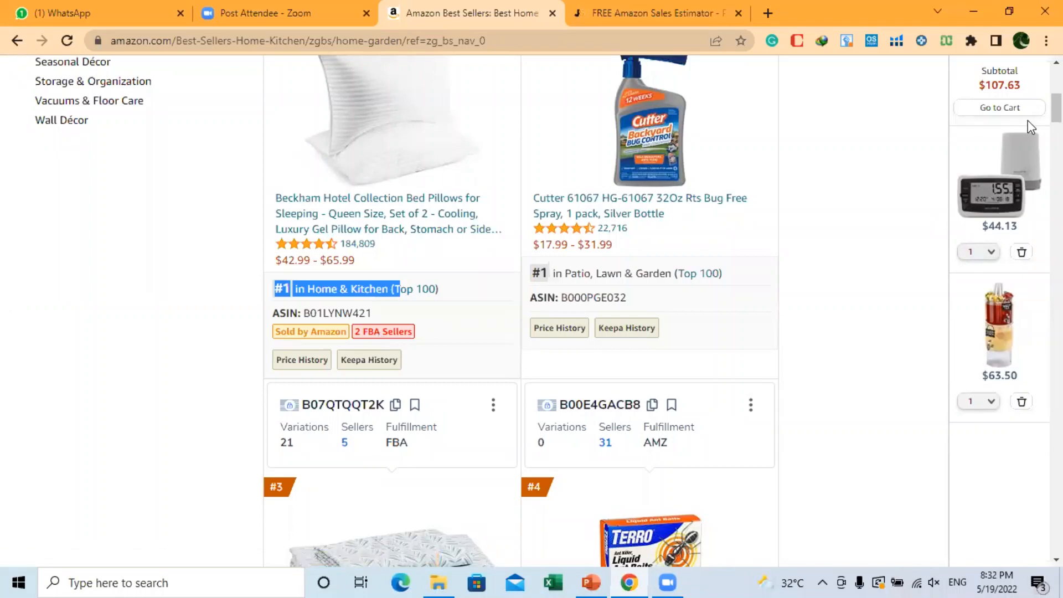
# - Highlight the extension's summary above the bed pillows with variations, sellers and fulfillment, then only the fulfillment entry
pyautogui.scroll(6, 704, 135)
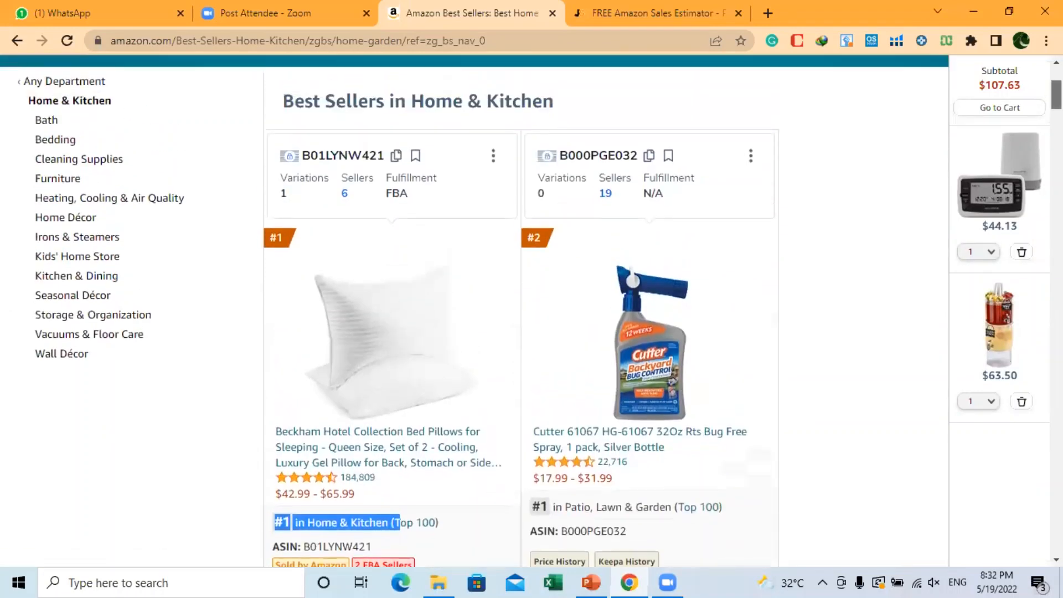
pyautogui.moveTo(275, 254); pyautogui.dragTo(442, 296)
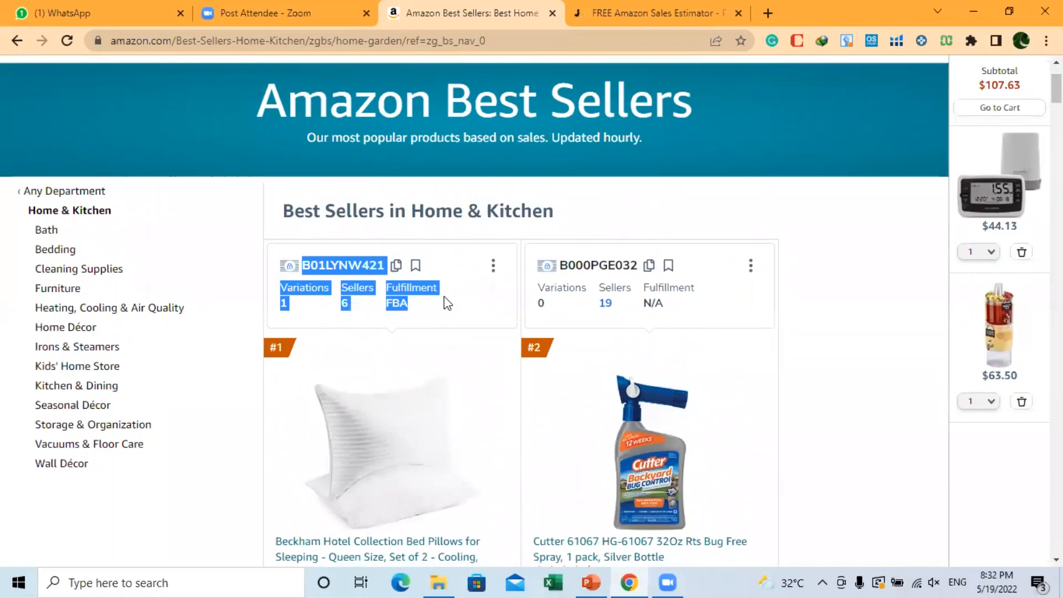
pyautogui.click(462, 254)
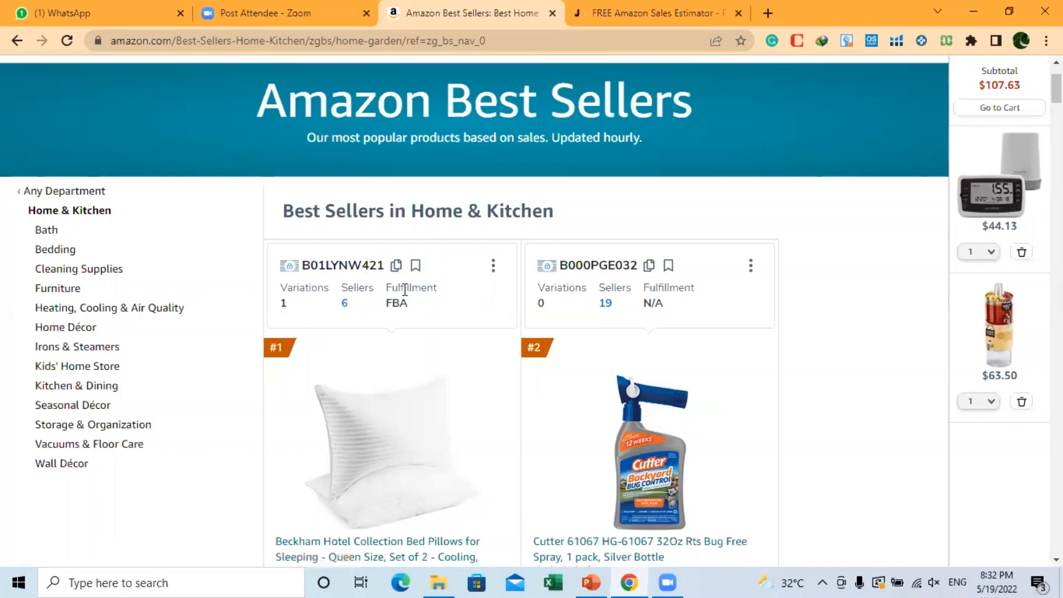
pyautogui.moveTo(383, 286); pyautogui.dragTo(421, 305)
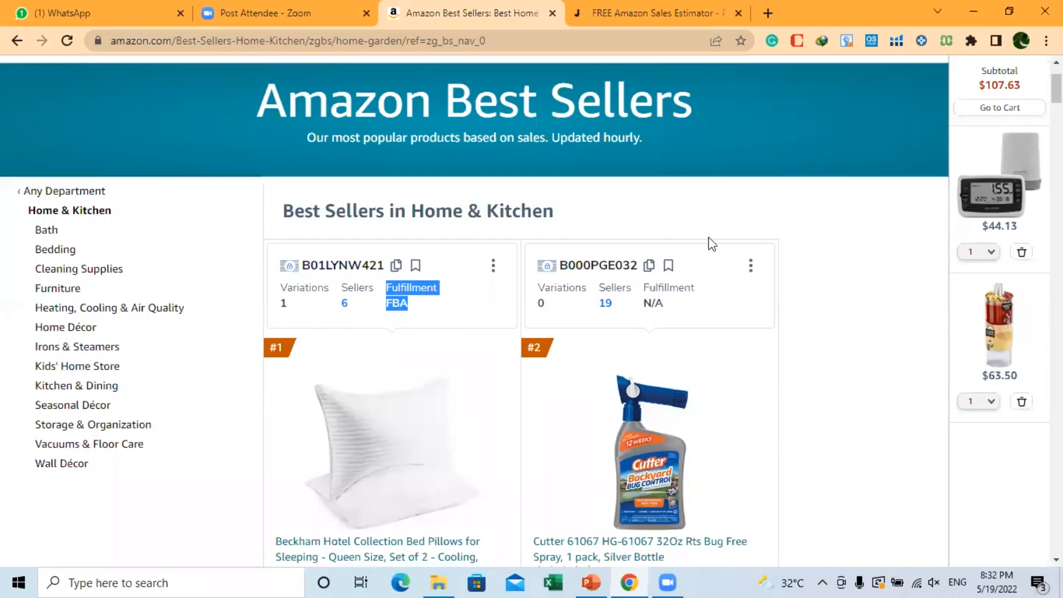
# - Browse the ranked Home & Kitchen products and compare their seller, fulfillment and rank details
pyautogui.scroll(-8, 531, 310)
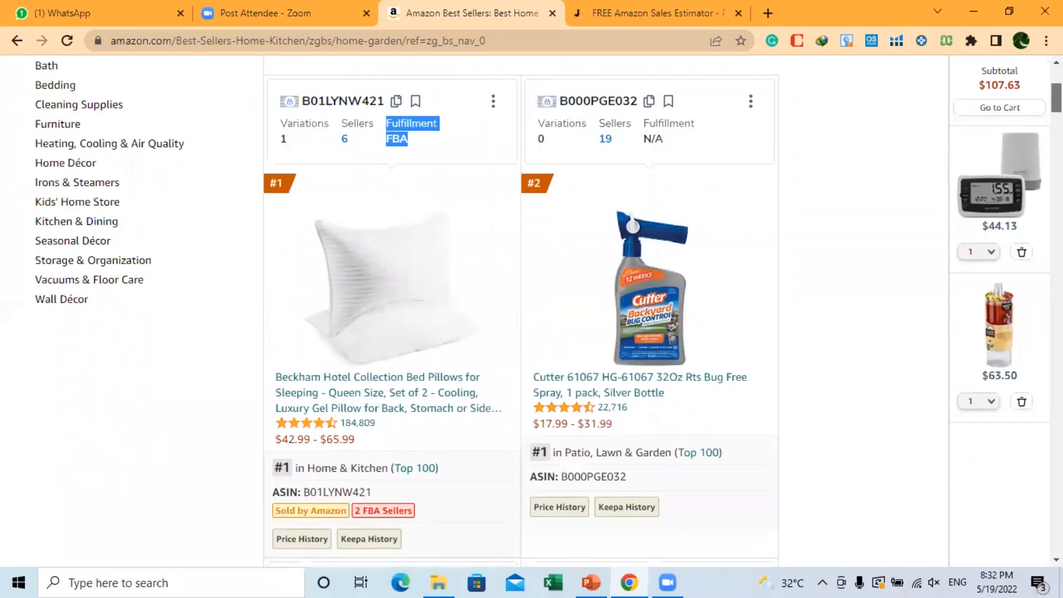
pyautogui.scroll(-11, 520, 310)
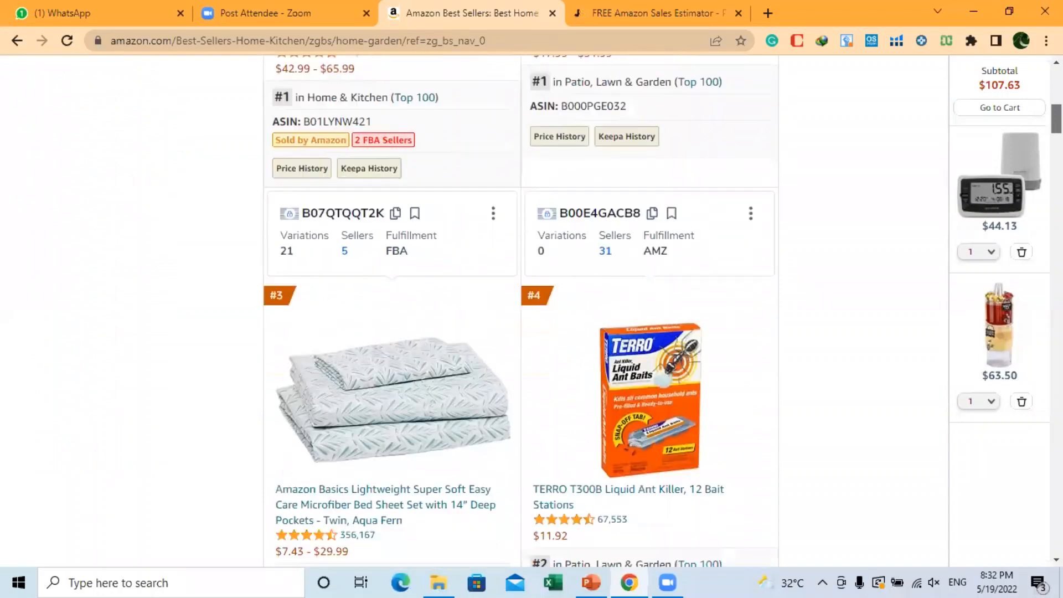
pyautogui.scroll(-9, 520, 310)
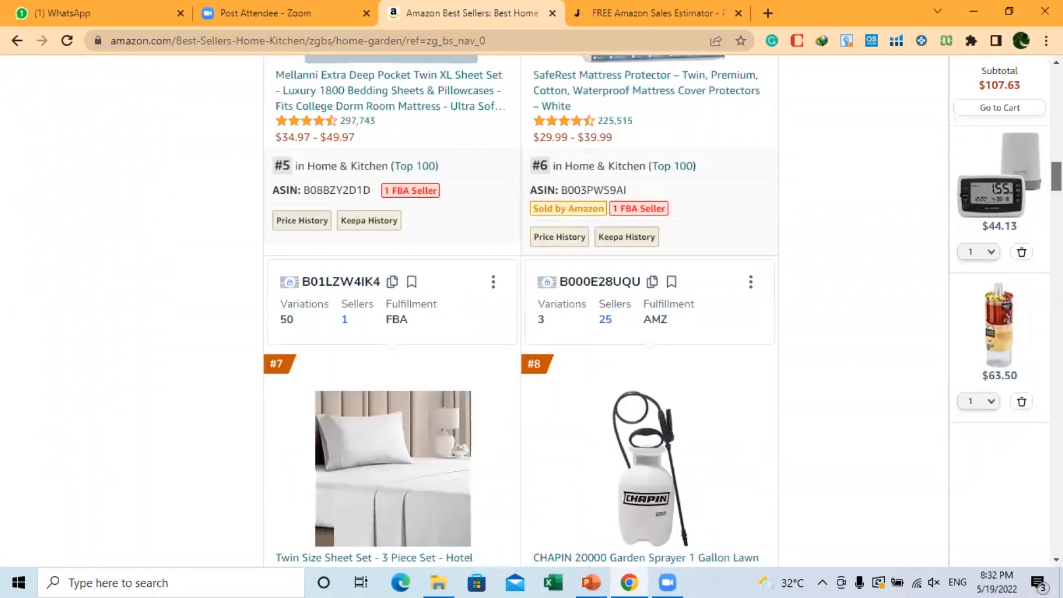
pyautogui.scroll(20, 520, 310)
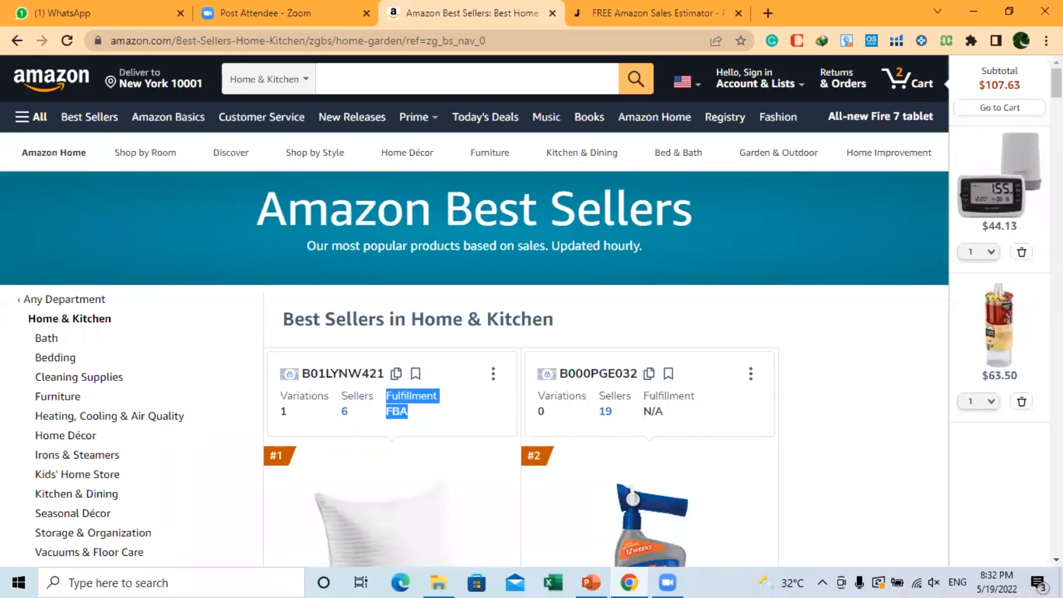
pyautogui.scroll(-10, 475, 310)
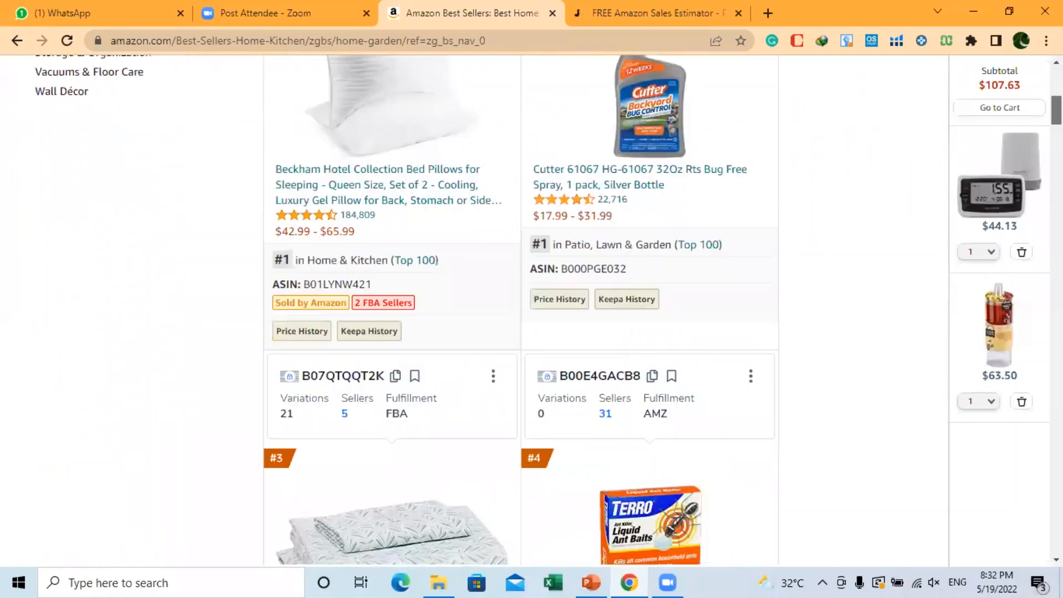
pyautogui.scroll(1, 672, 242)
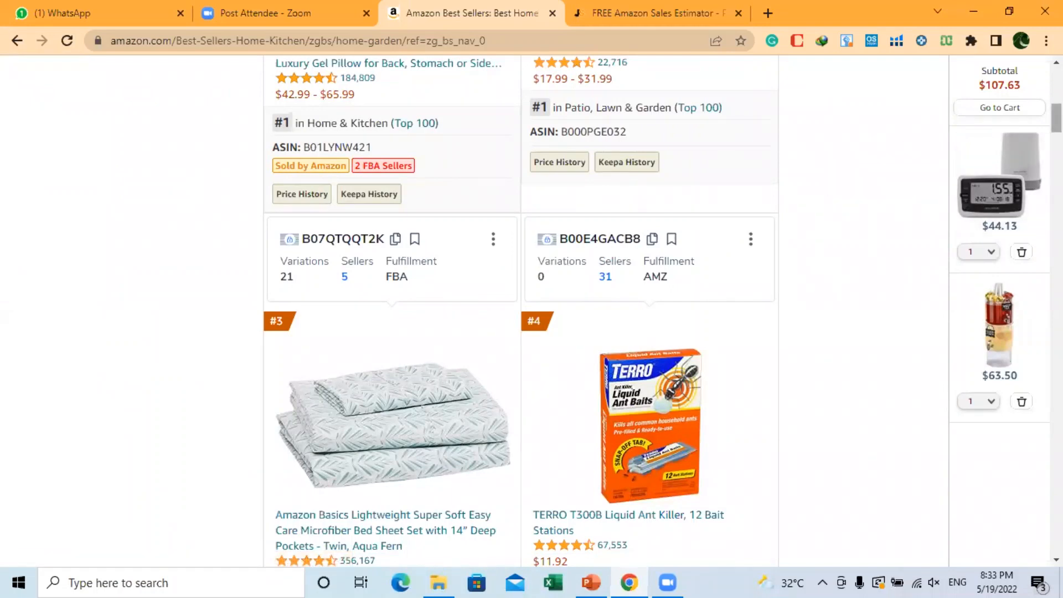
pyautogui.scroll(6, 609, 310)
pyautogui.scroll(5, 474, 309)
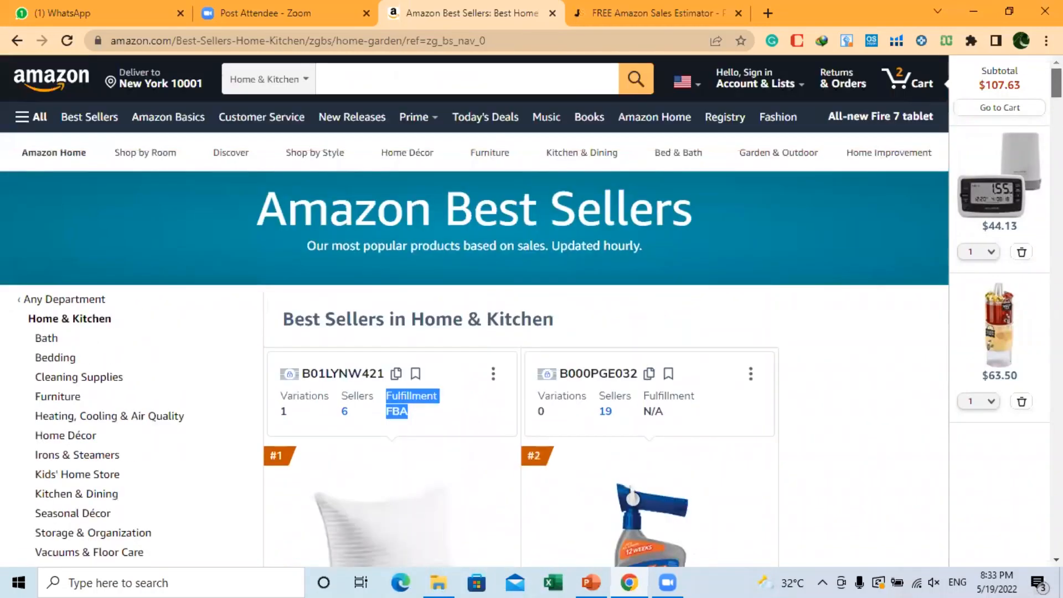
# - Open the TERRO T300B Liquid Ant Killer listing in a new tab and switch to it
pyautogui.scroll(-15, 1000, 159)
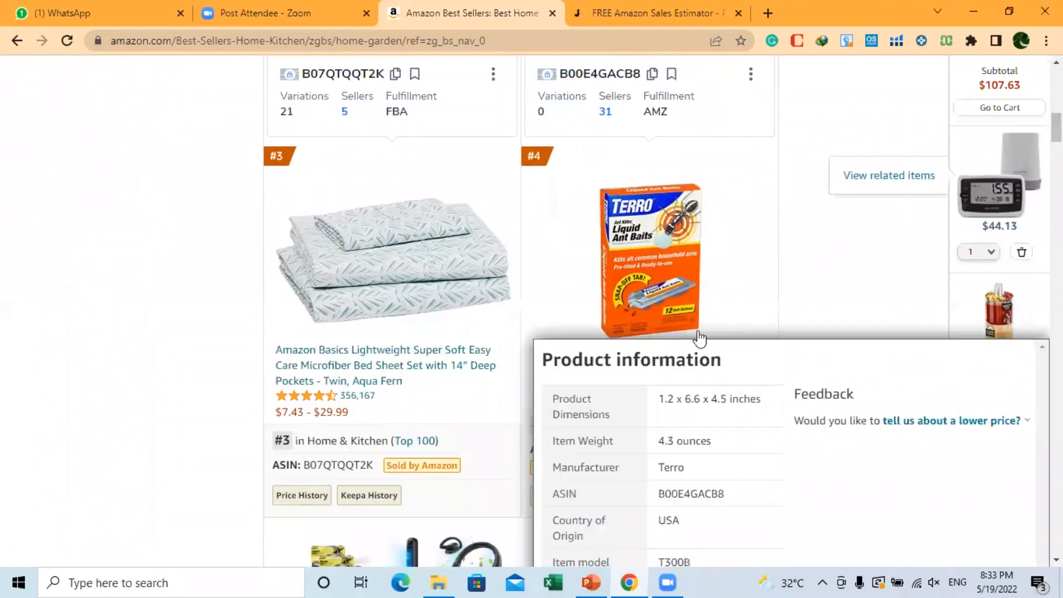
pyautogui.rightClick(653, 315)
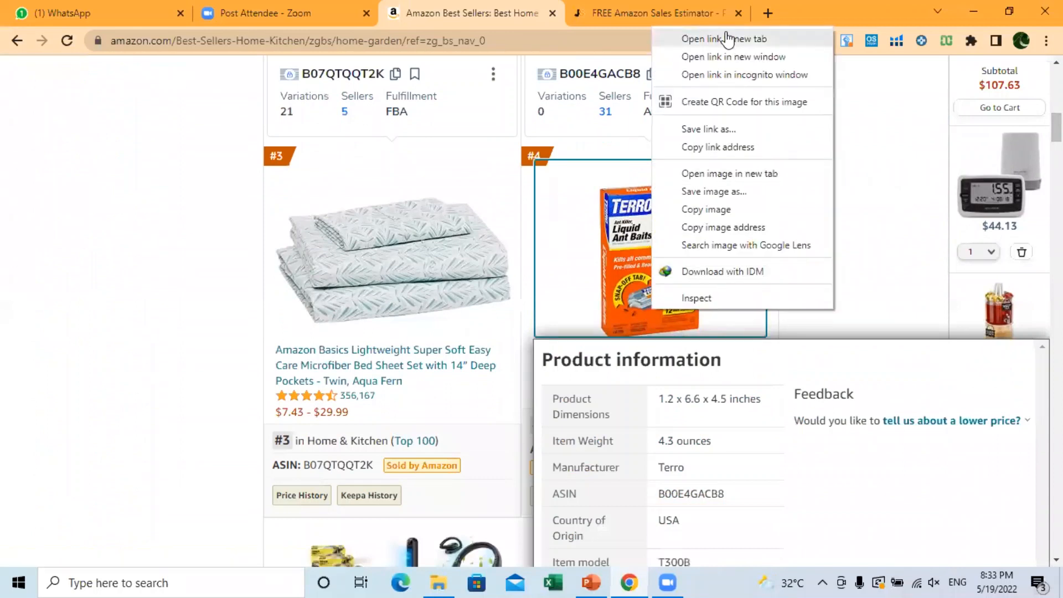
pyautogui.click(722, 36)
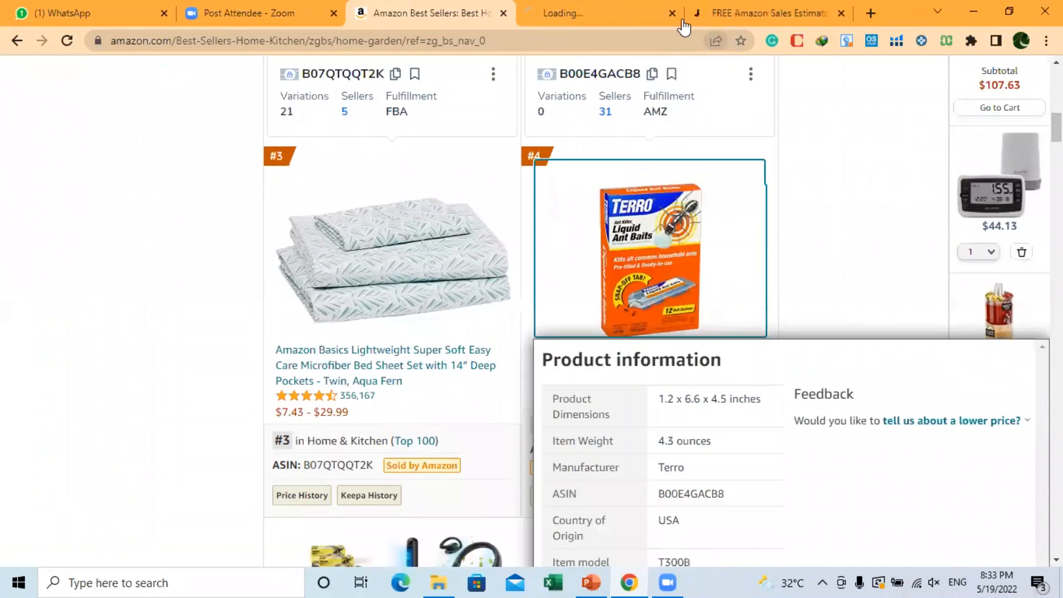
pyautogui.click(560, 15)
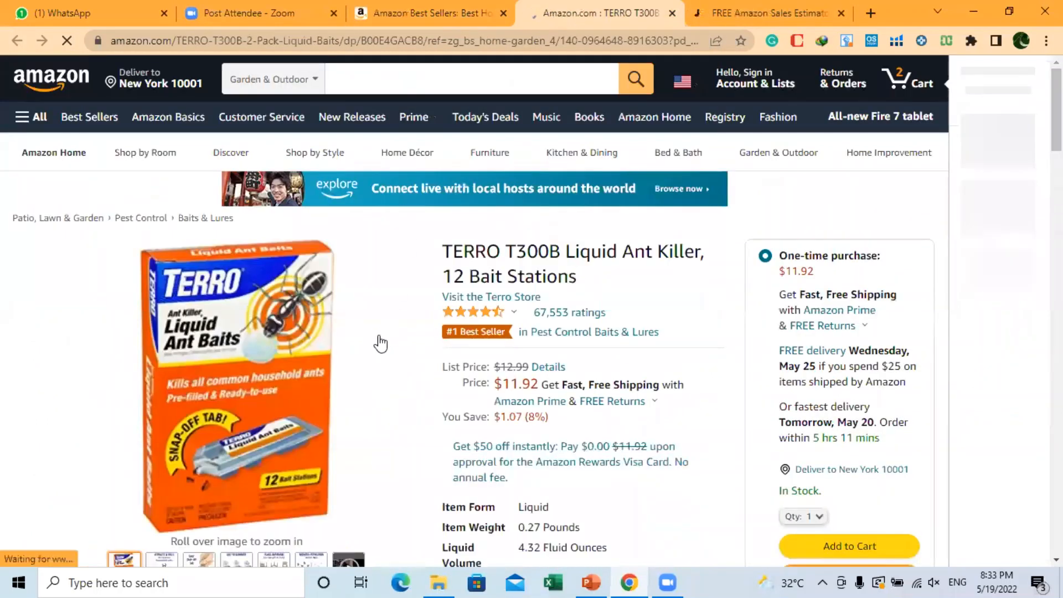
# - Run the Online Seller Addon stock count on the ant killer listing and reposition its results window higher on the page
pyautogui.moveTo(332, 332)
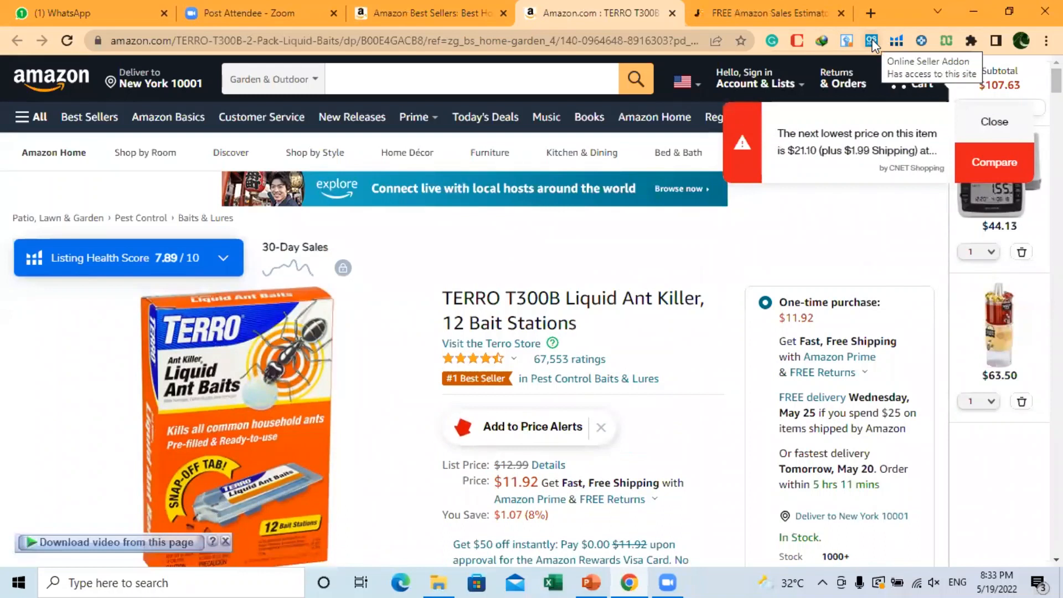
pyautogui.click(870, 43)
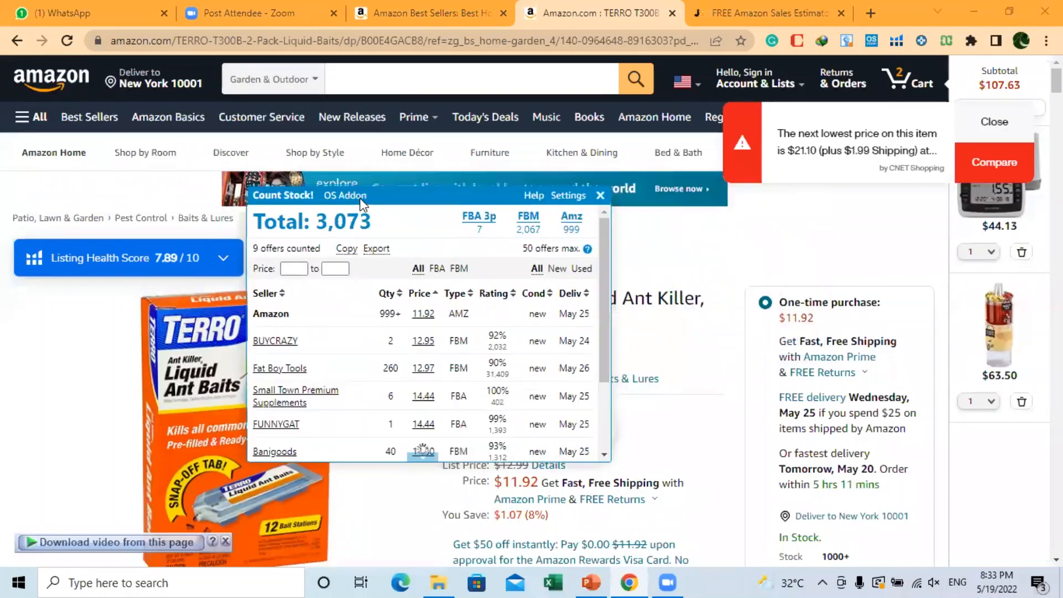
pyautogui.moveTo(409, 203); pyautogui.dragTo(449, 129)
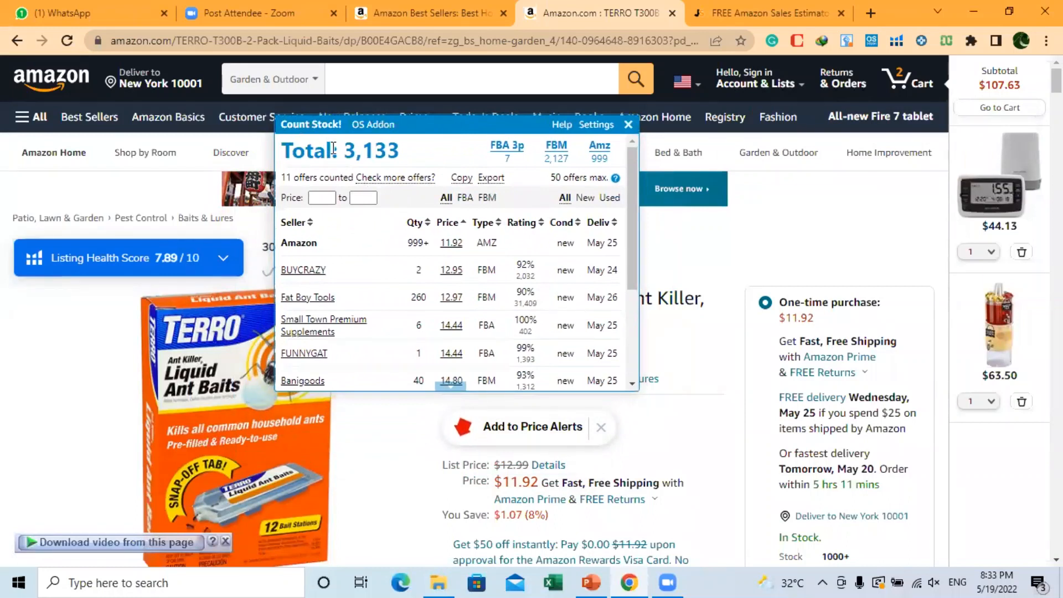
# - Highlight the total stock, then the FBM and Amazon stock figures in the count results
pyautogui.moveTo(333, 148); pyautogui.dragTo(415, 154)
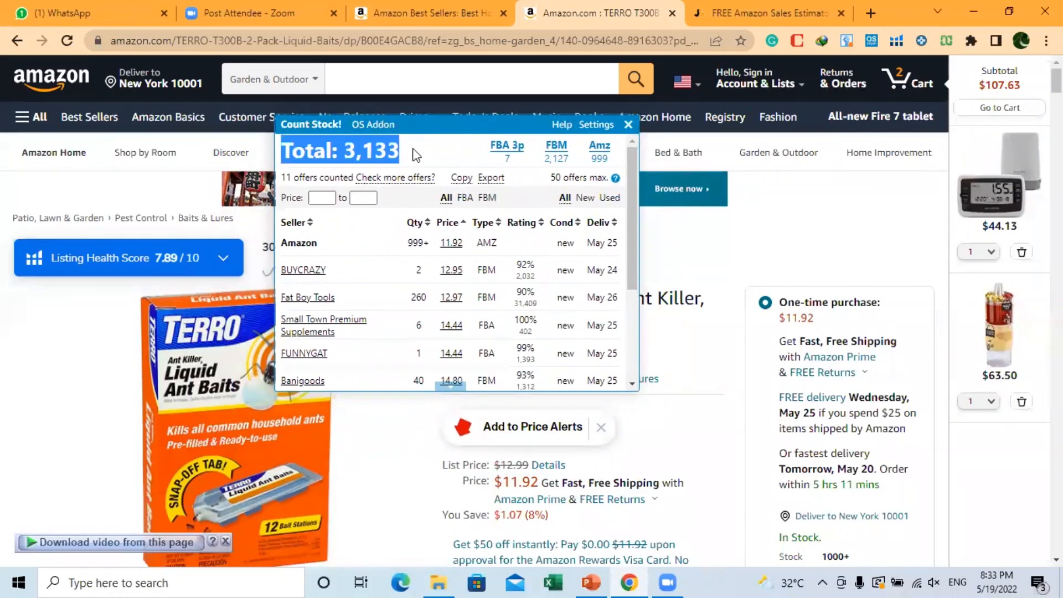
pyautogui.moveTo(493, 145); pyautogui.dragTo(579, 159)
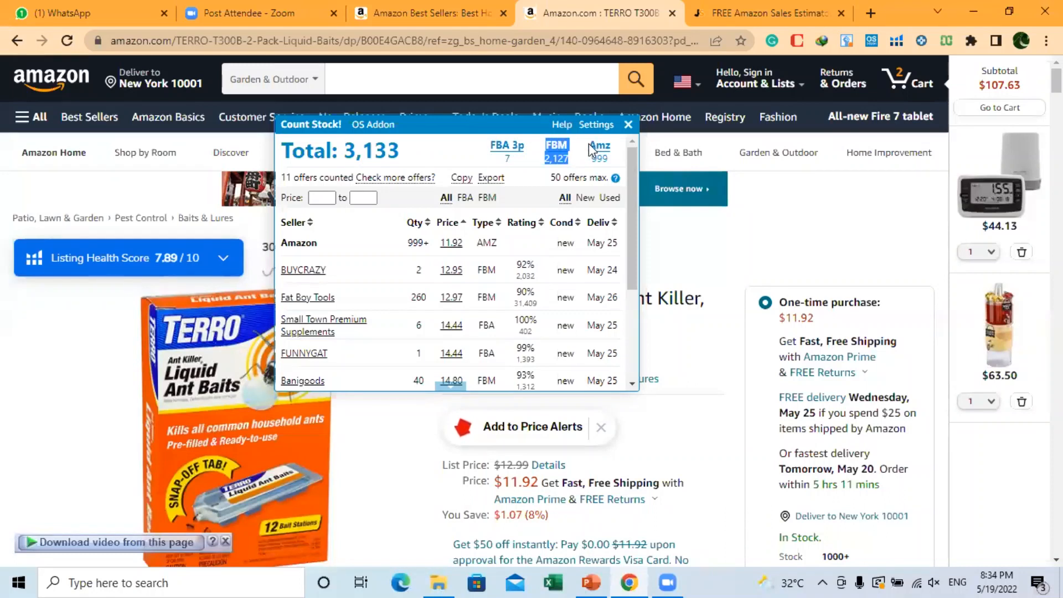
pyautogui.moveTo(590, 148); pyautogui.dragTo(610, 159)
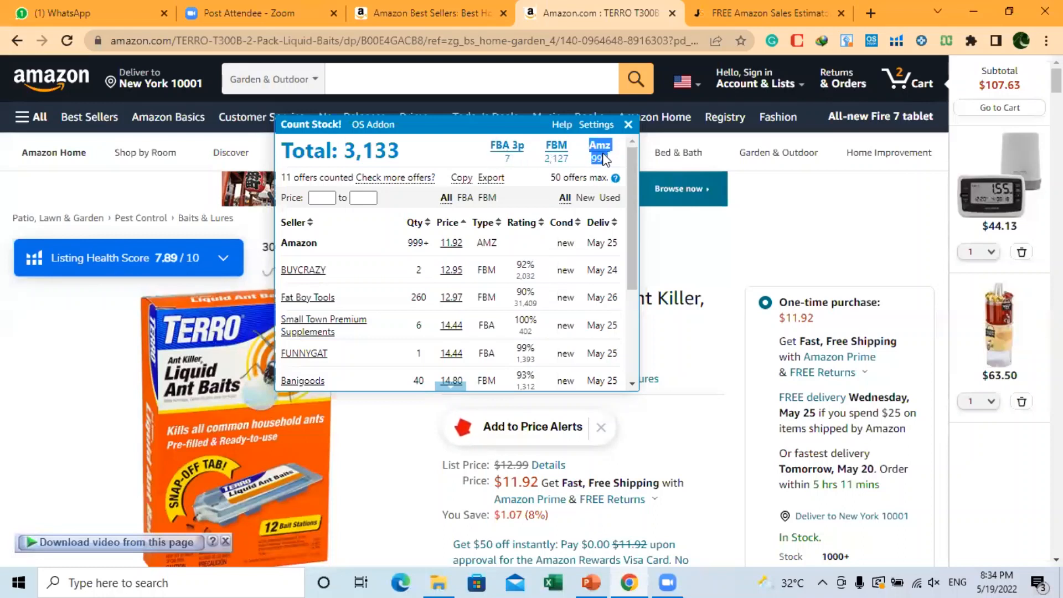
# - Examine the list of sellers in the stock count, highlighting the rows from Amazon down to the last offer
pyautogui.moveTo(281, 247); pyautogui.dragTo(326, 254)
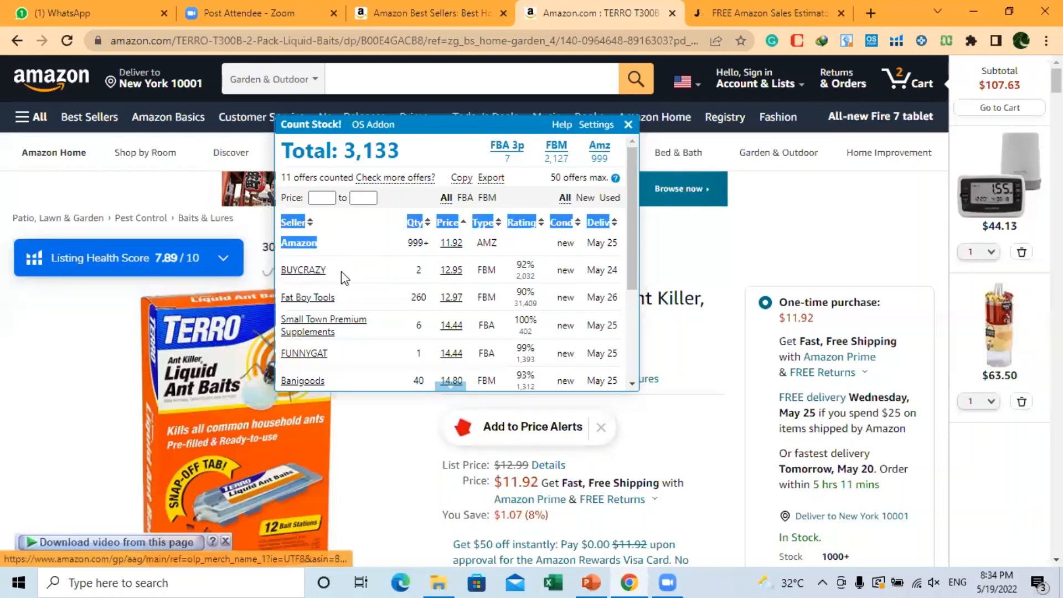
pyautogui.scroll(-1, 638, 249)
pyautogui.scroll(-2, 639, 249)
pyautogui.click(501, 231)
pyautogui.moveTo(501, 232); pyautogui.dragTo(500, 385)
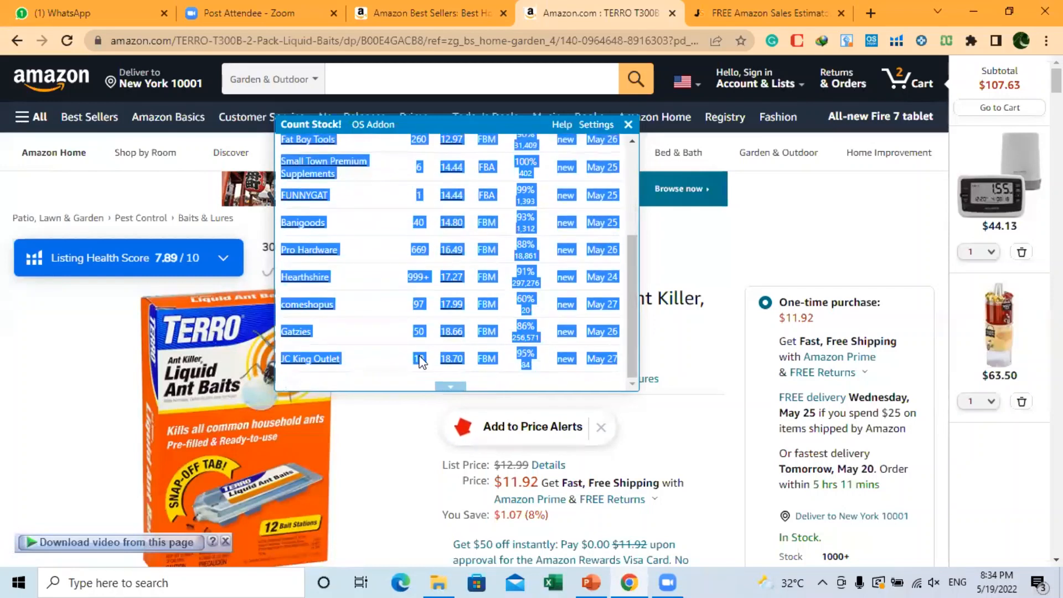
pyautogui.scroll(1, 630, 249)
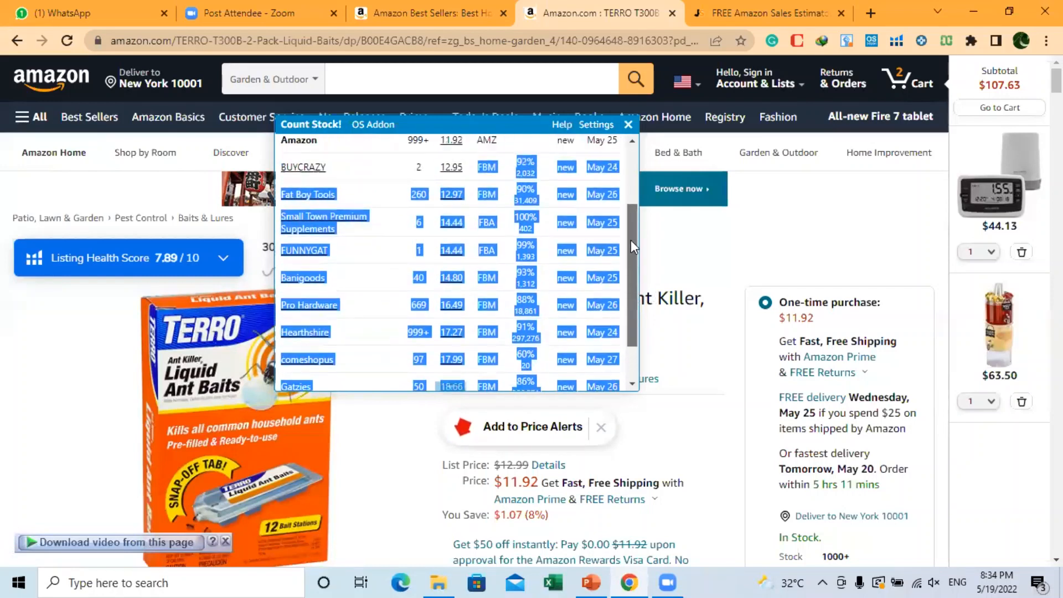
pyautogui.moveTo(630, 257); pyautogui.dragTo(630, 280)
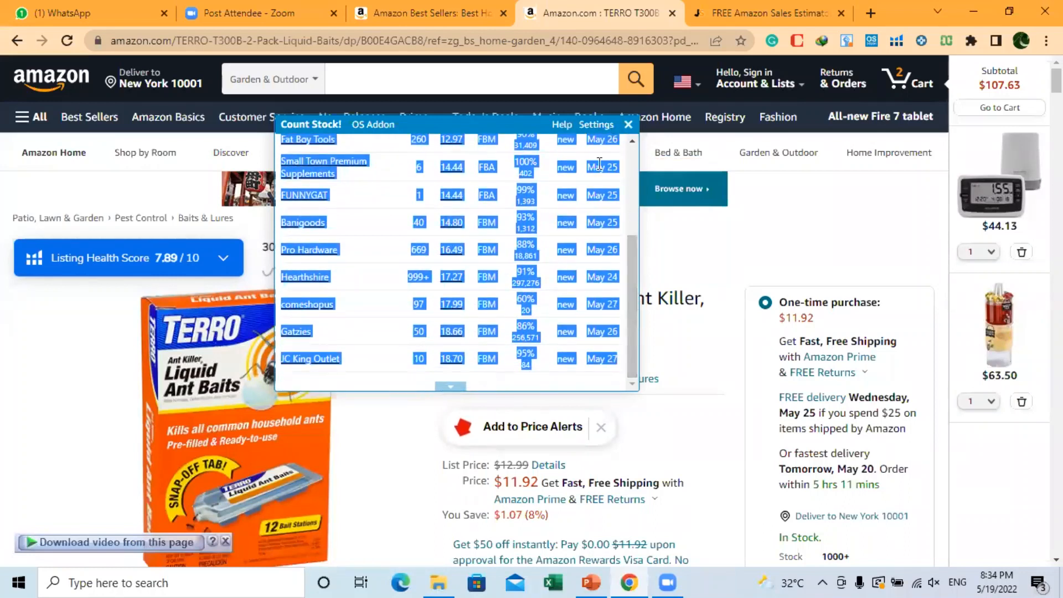
# - Highlight the Fat Boy Tools stock quantity in the ant killer's seller list, then close the stock count window
pyautogui.click(704, 256)
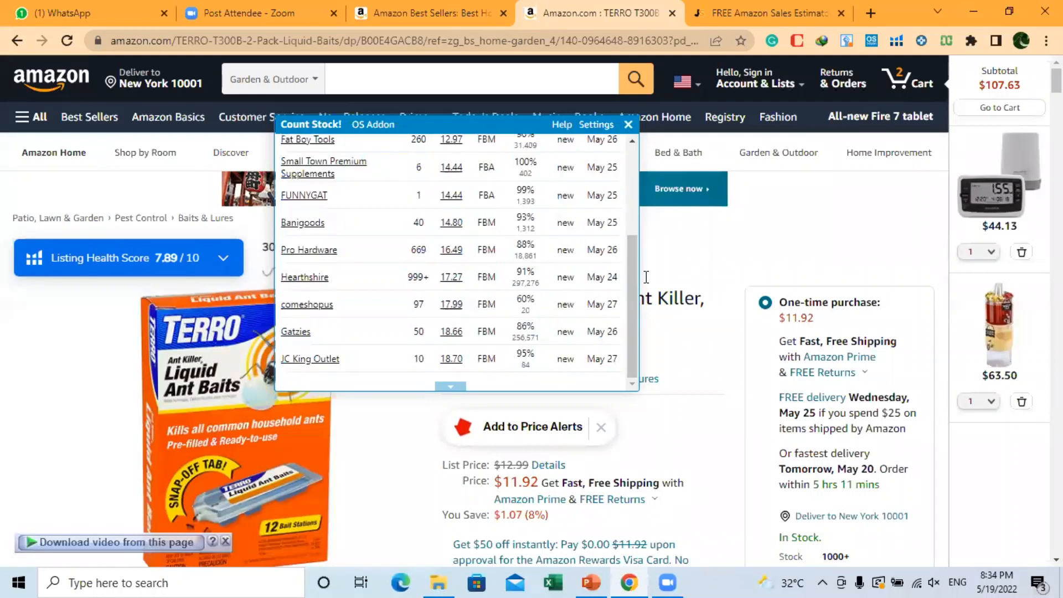
pyautogui.scroll(3, 633, 229)
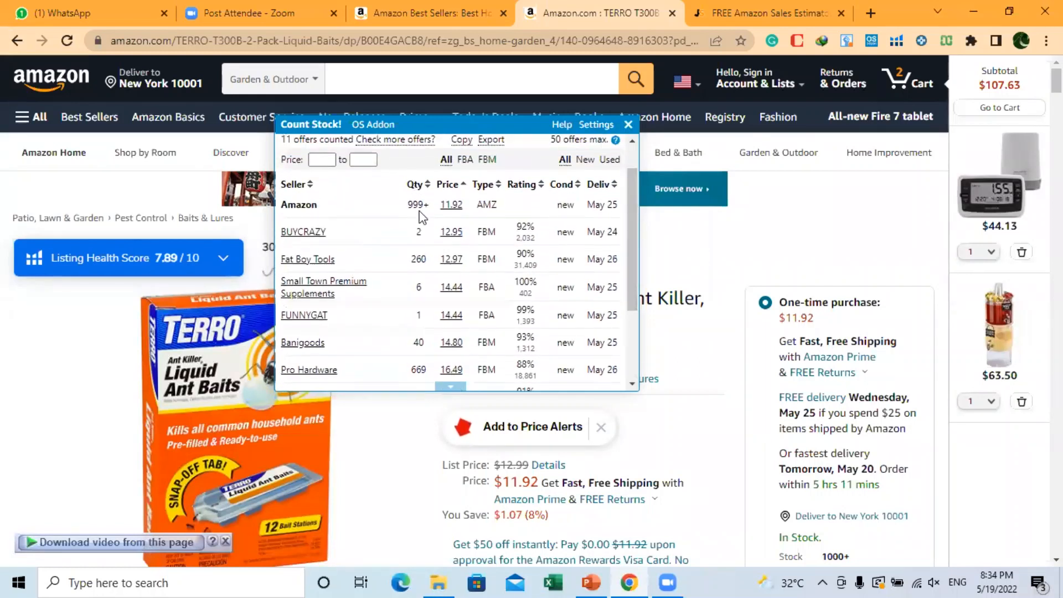
pyautogui.doubleClick(415, 258)
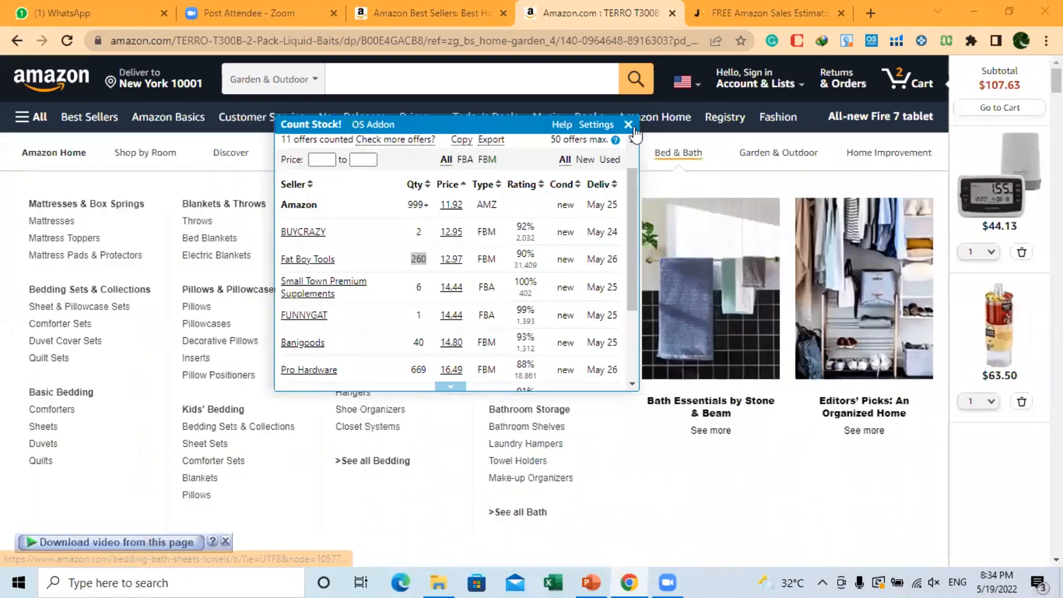
pyautogui.click(629, 125)
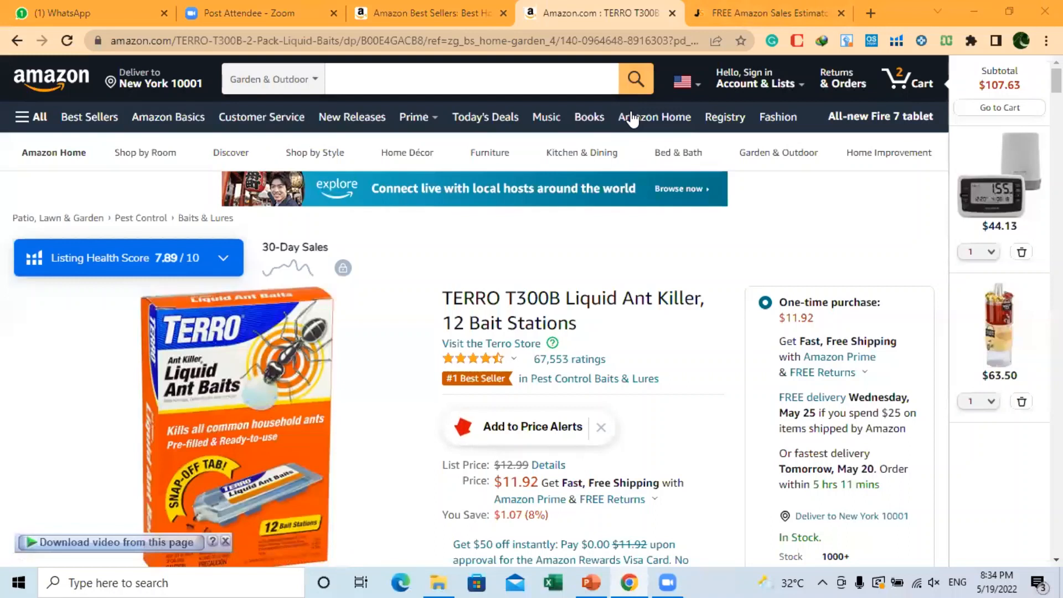
# - Open the #14 best seller, Ortho Home Defense Insect Killer, in a new tab, close the TERRO tab and switch to the Ortho listing
pyautogui.hotkey('ctrl', 'shift', 'Tab')
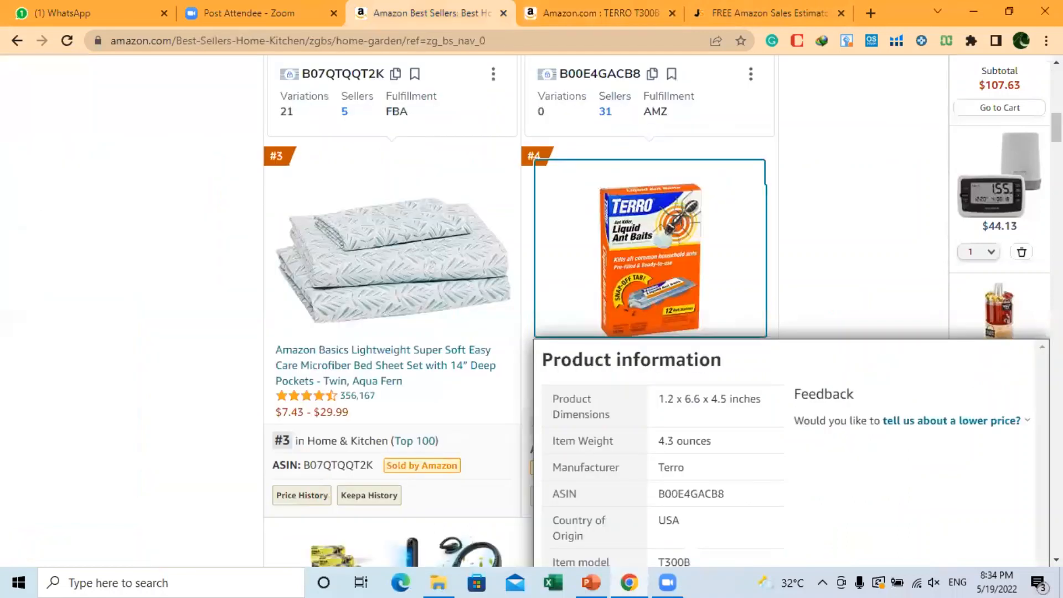
pyautogui.scroll(-7, 520, 310)
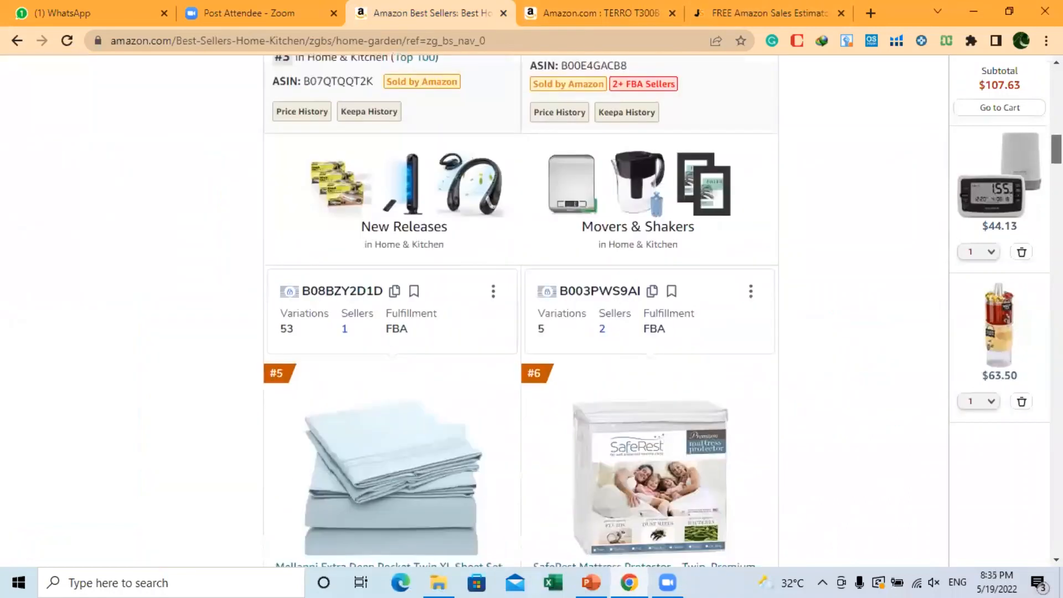
pyautogui.scroll(-14, 520, 310)
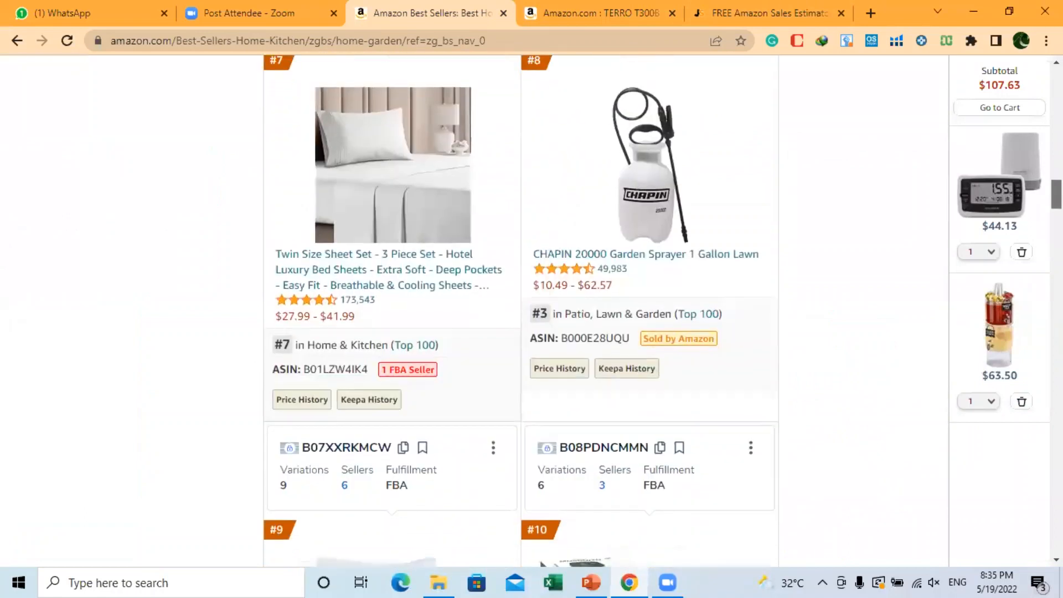
pyautogui.scroll(-11, 520, 309)
pyautogui.scroll(-14, 520, 310)
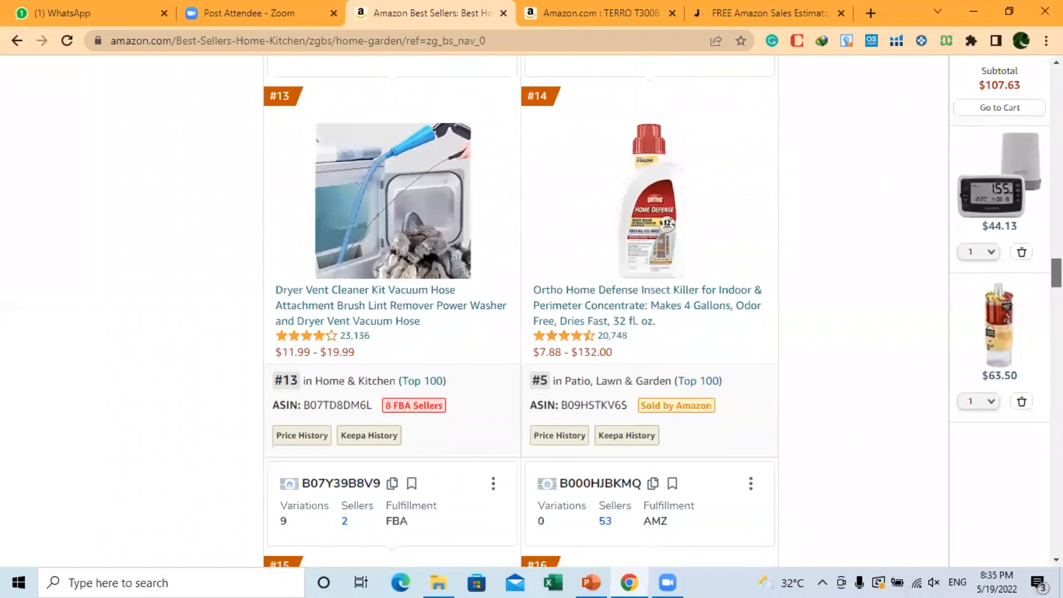
pyautogui.scroll(1, 609, 310)
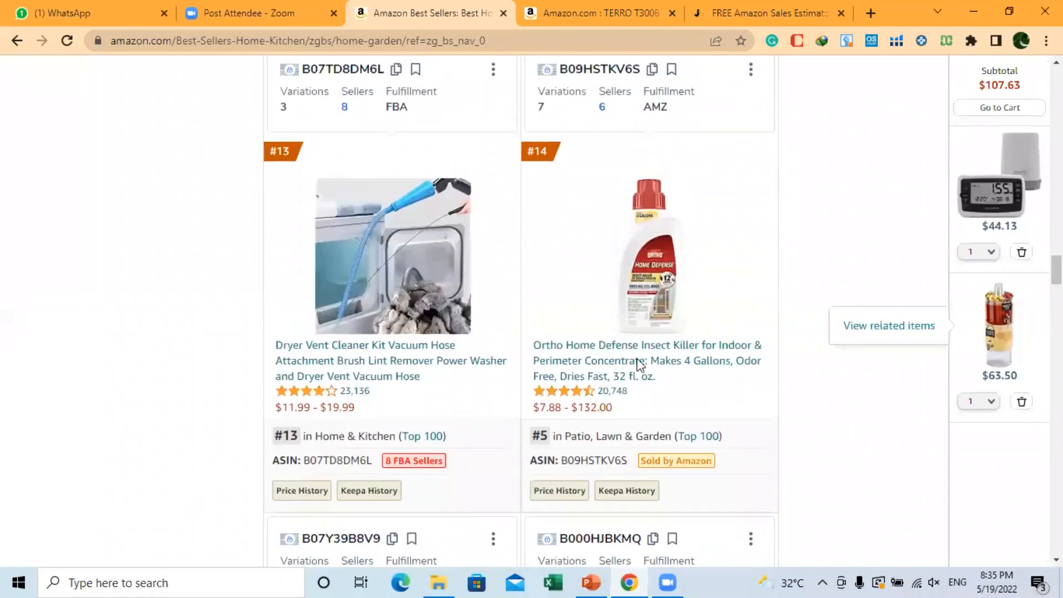
pyautogui.rightClick(588, 317)
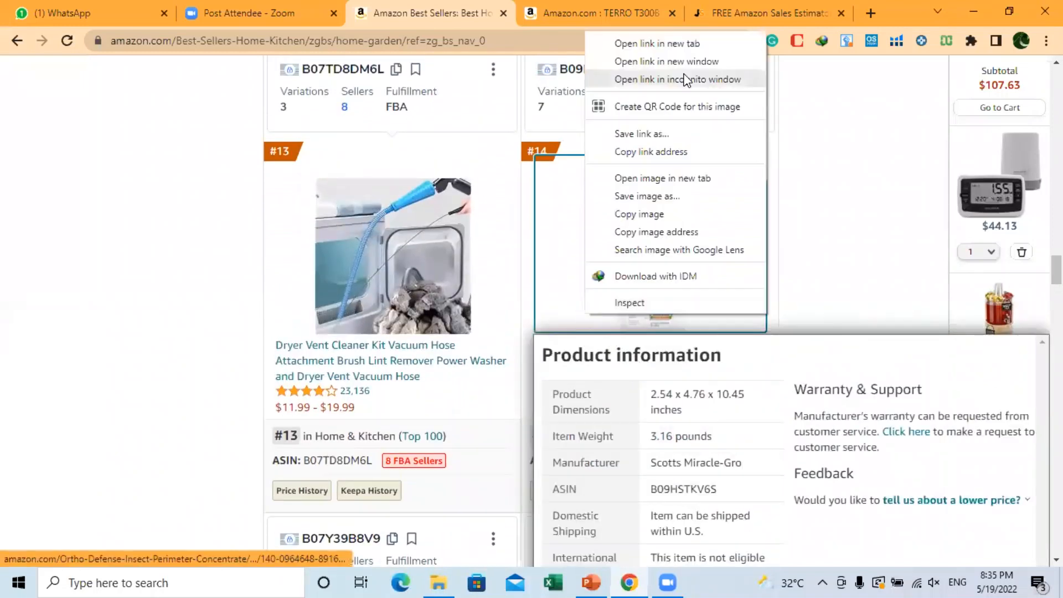
pyautogui.click(671, 44)
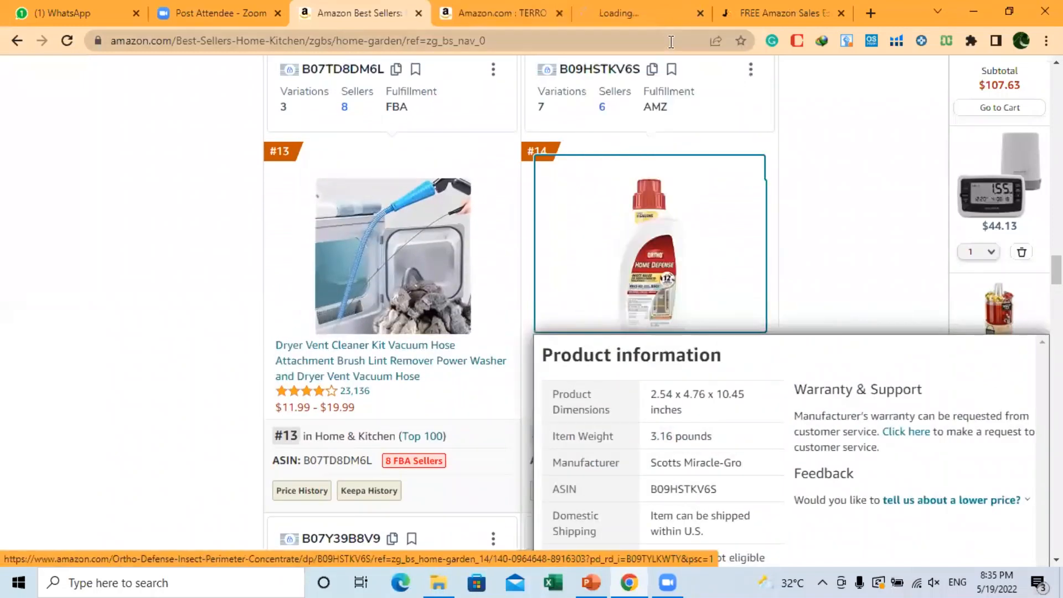
pyautogui.click(559, 13)
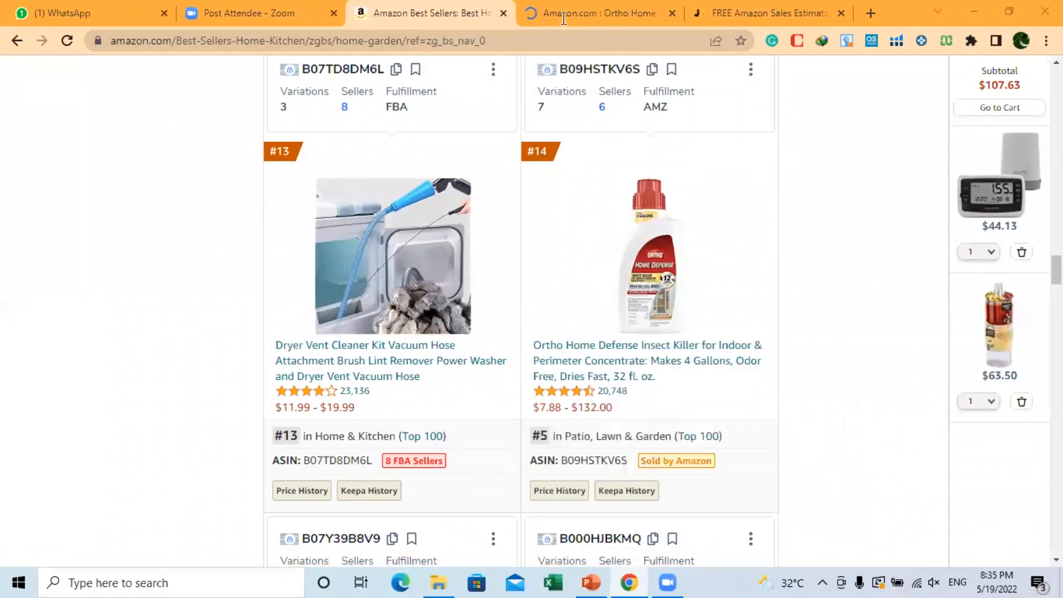
pyautogui.click(563, 19)
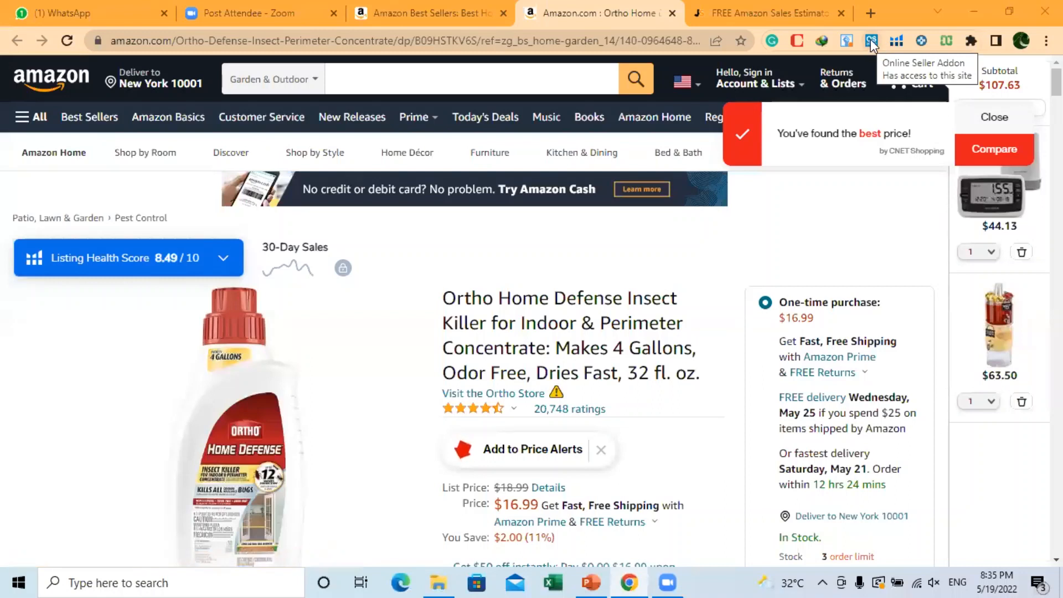
# - Run the Online Seller Addon stock count on the Ortho listing and highlight the total and the FBA, FBM and Amazon stock figures
pyautogui.click(870, 40)
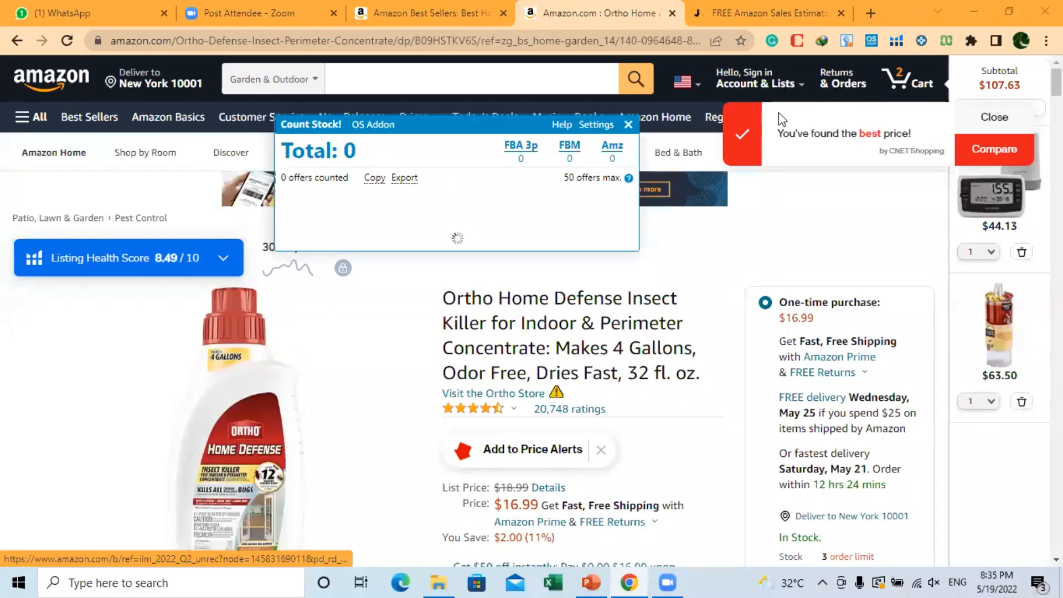
pyautogui.moveTo(483, 122); pyautogui.dragTo(495, 146)
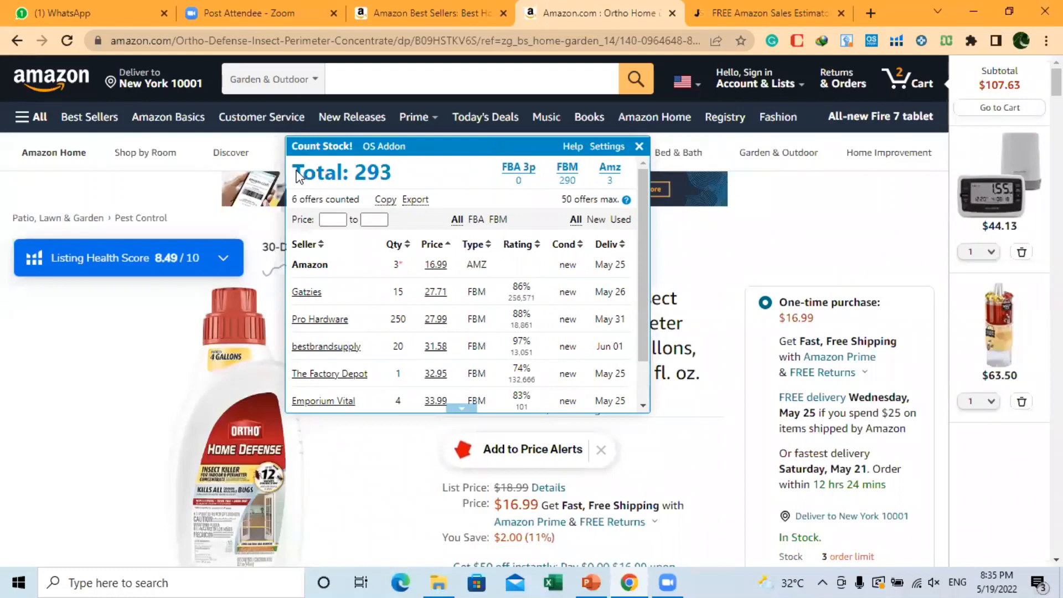
pyautogui.moveTo(297, 175); pyautogui.dragTo(408, 176)
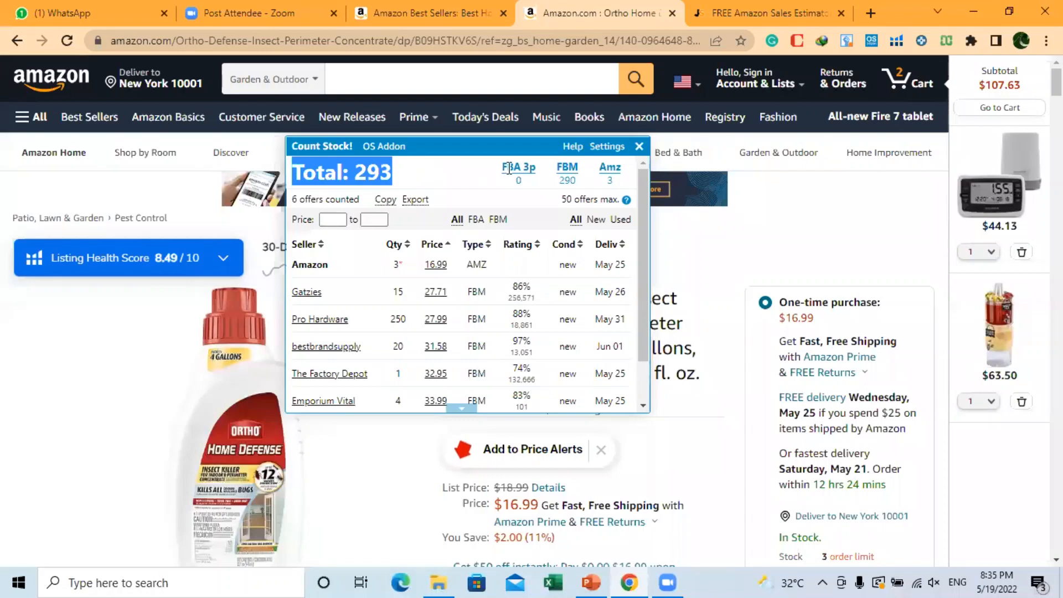
pyautogui.moveTo(501, 162); pyautogui.dragTo(624, 184)
pyautogui.click(599, 158)
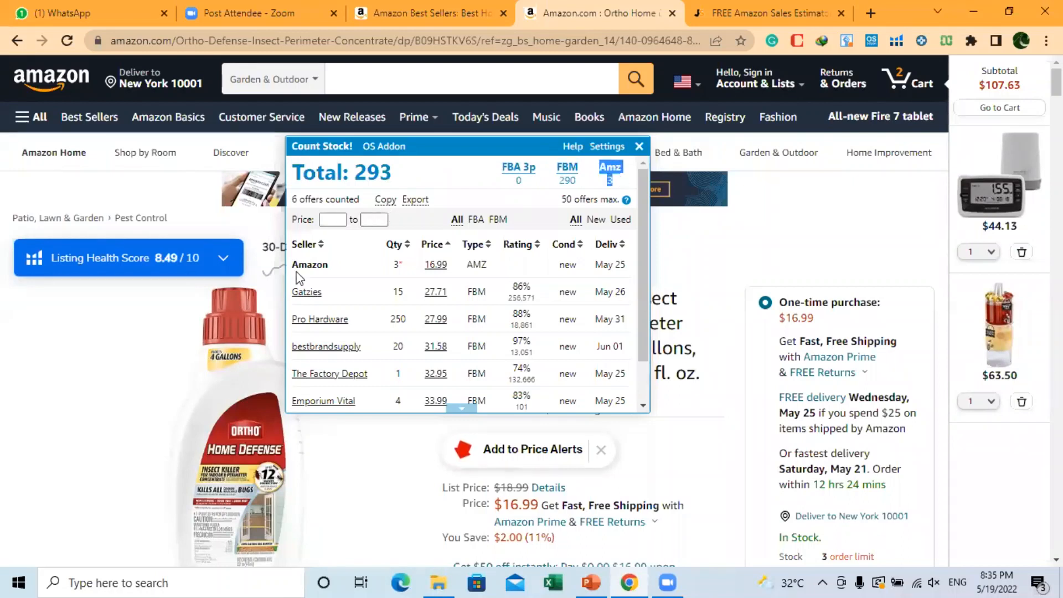
# - Highlight the seller names and the offers counted in the Ortho stock count, review the full seller list and close the results window
pyautogui.moveTo(300, 265); pyautogui.dragTo(291, 264)
pyautogui.moveTo(343, 295); pyautogui.dragTo(374, 402)
pyautogui.click(372, 402)
pyautogui.moveTo(292, 199); pyautogui.dragTo(363, 198)
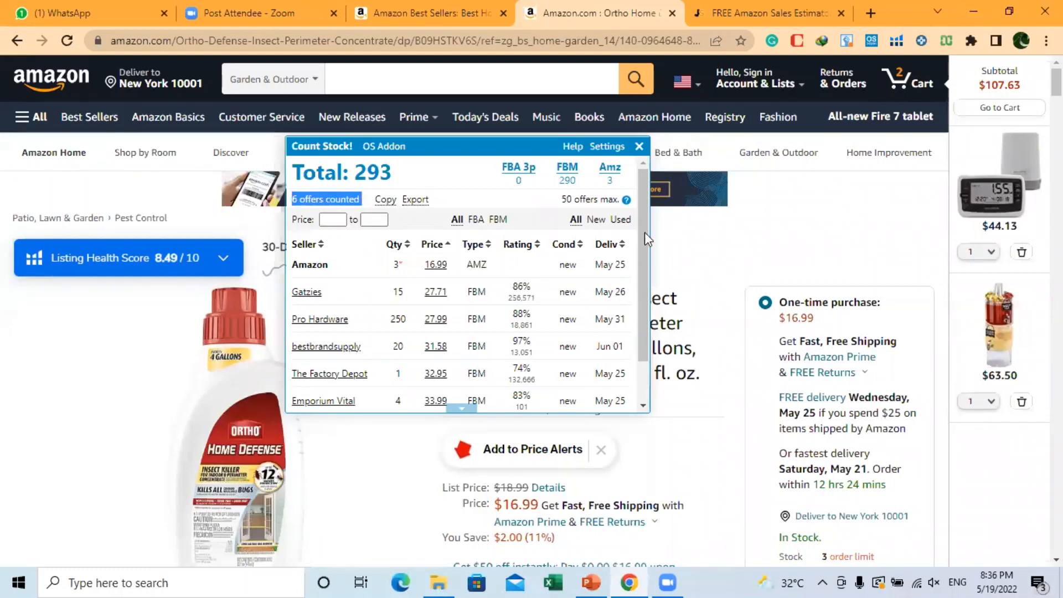
pyautogui.scroll(-2, 648, 274)
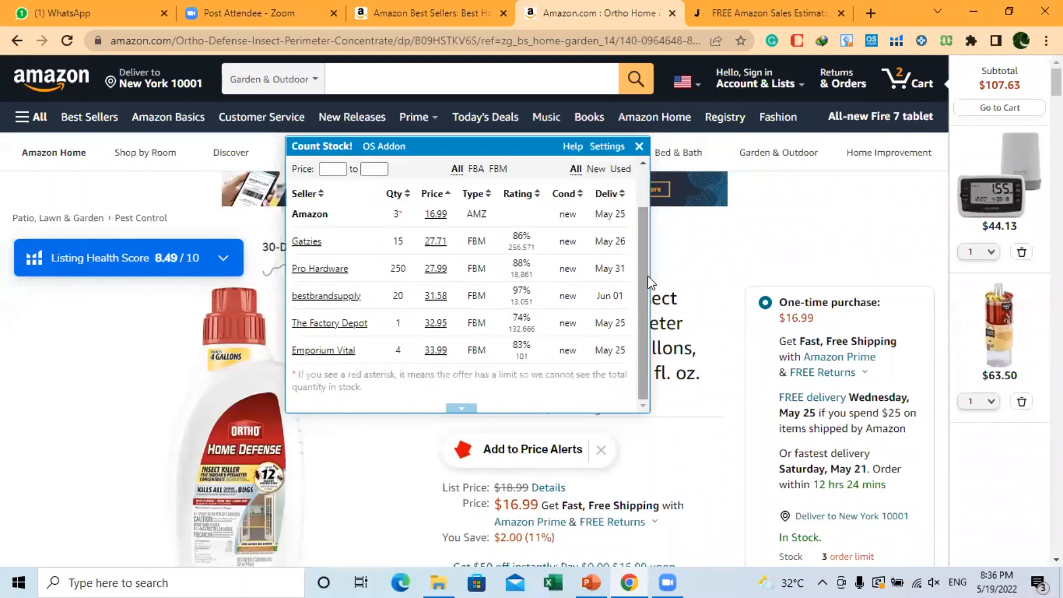
pyautogui.click(640, 147)
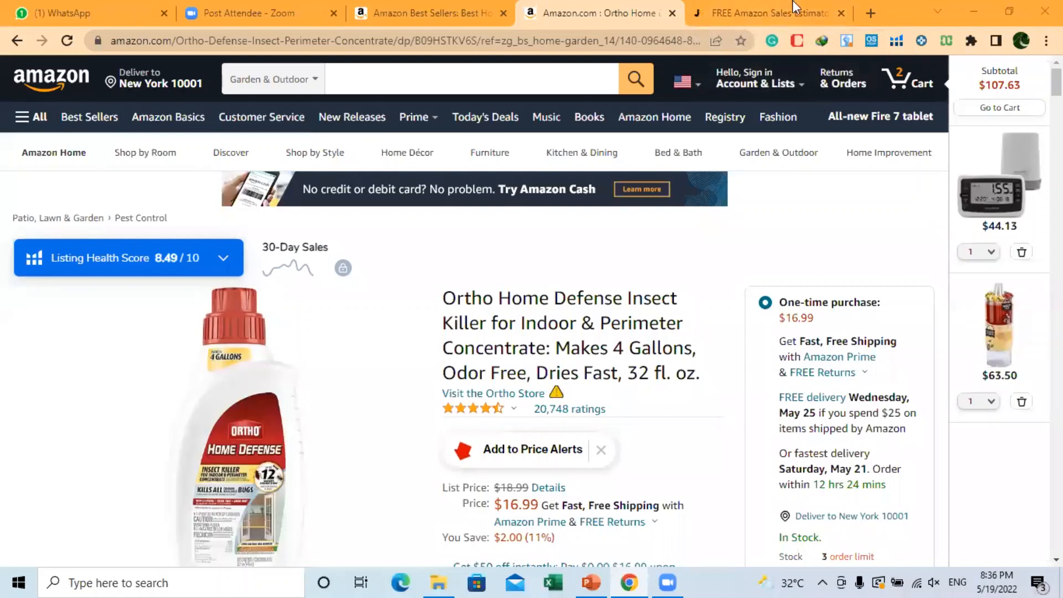
# - Examine the Keepa price history chart on the Ortho listing, then return to the product title
pyautogui.scroll(-5, 1056, 83)
pyautogui.scroll(-10, 581, 309)
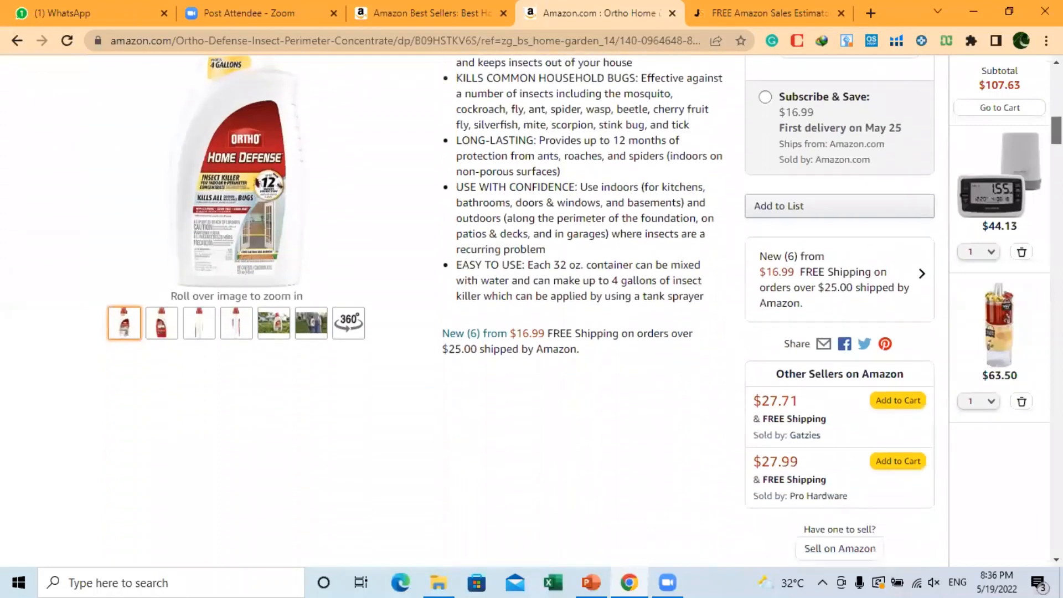
pyautogui.scroll(-5, 581, 310)
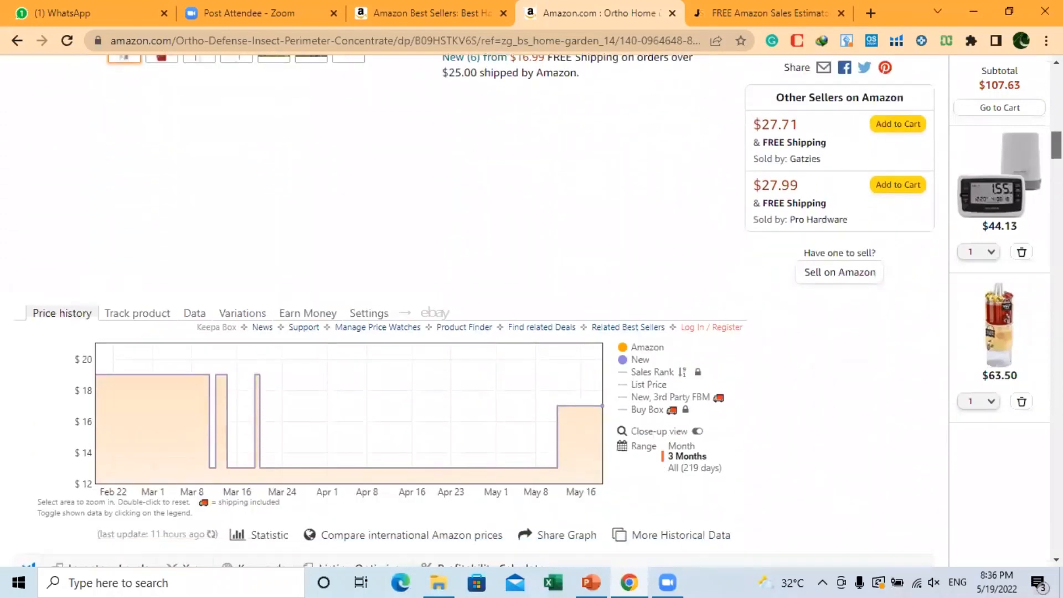
pyautogui.scroll(-1, 168, 241)
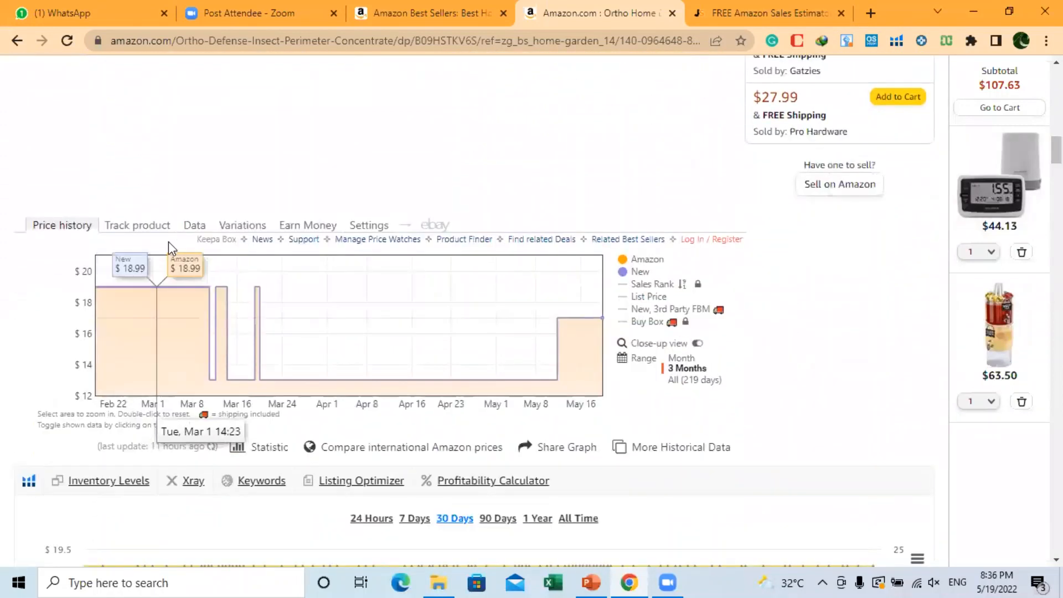
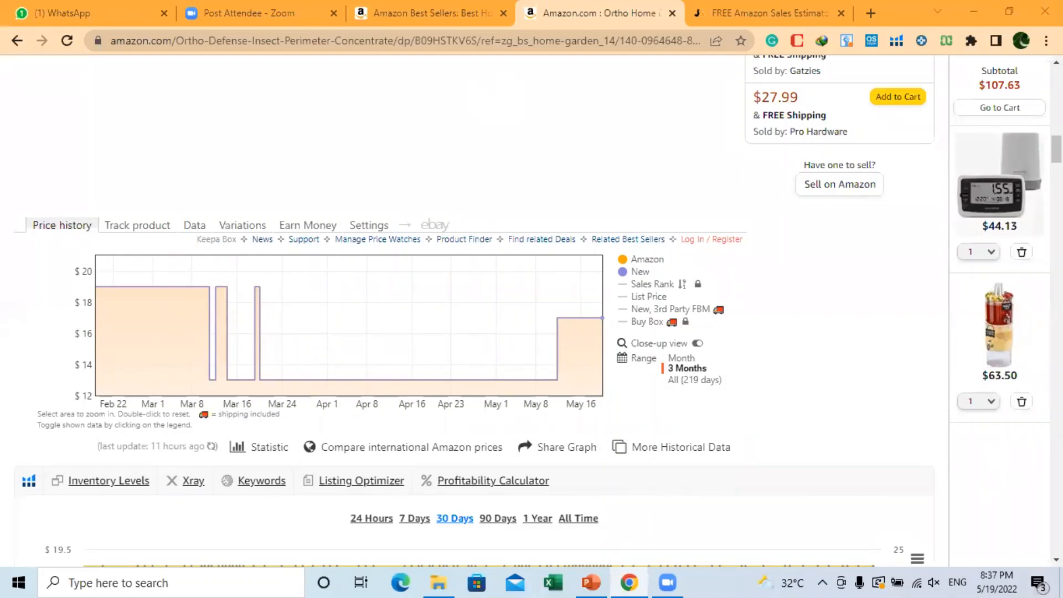
pyautogui.scroll(10, 838, 166)
pyautogui.scroll(8, 838, 166)
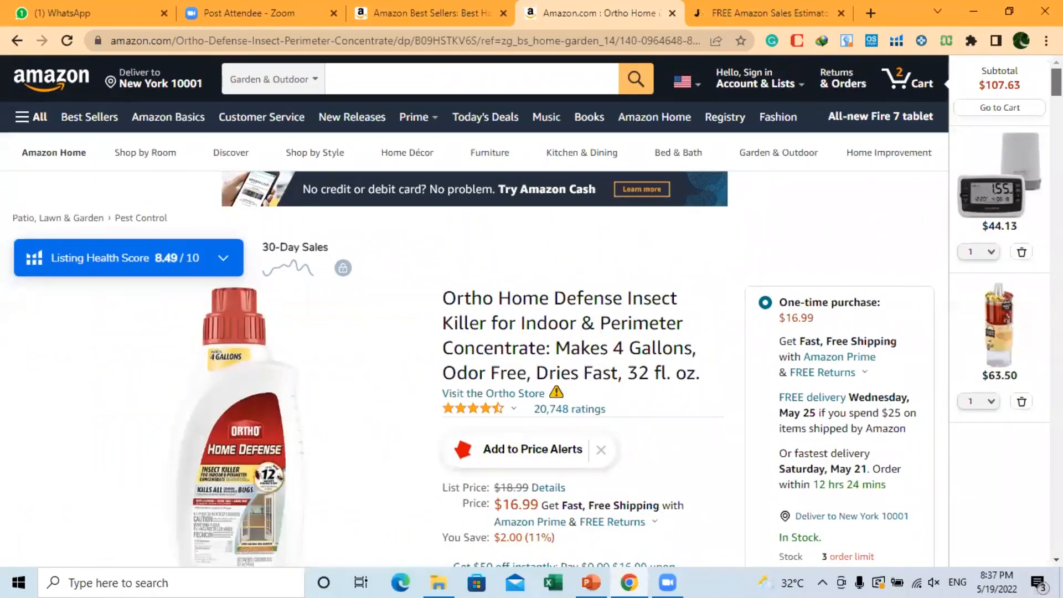
# - Show the ScanUnlimited extension's popup, then dismiss it and return to the Ortho listing
pyautogui.click(944, 43)
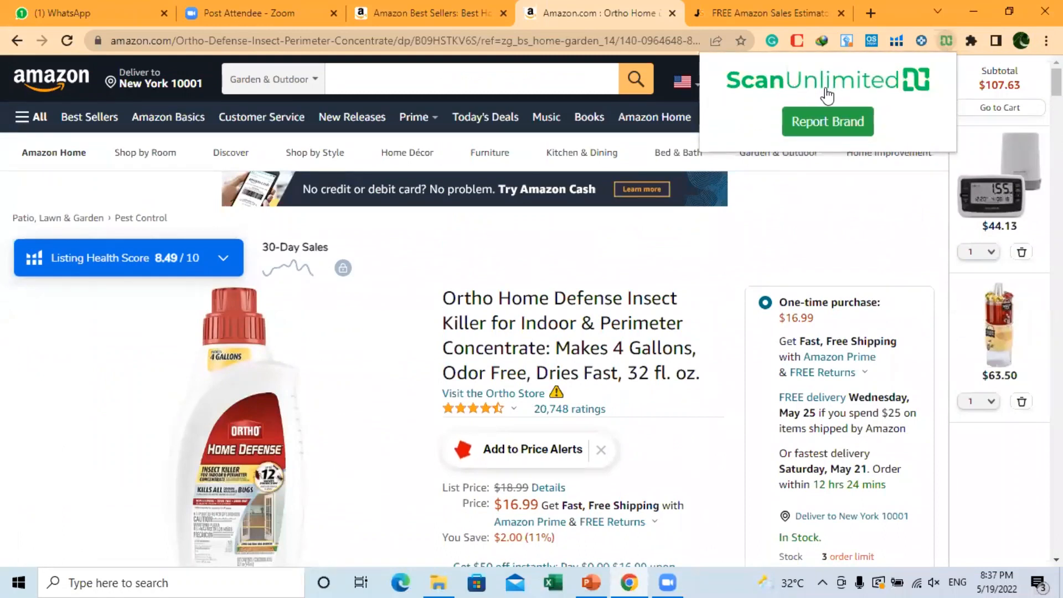
pyautogui.click(811, 189)
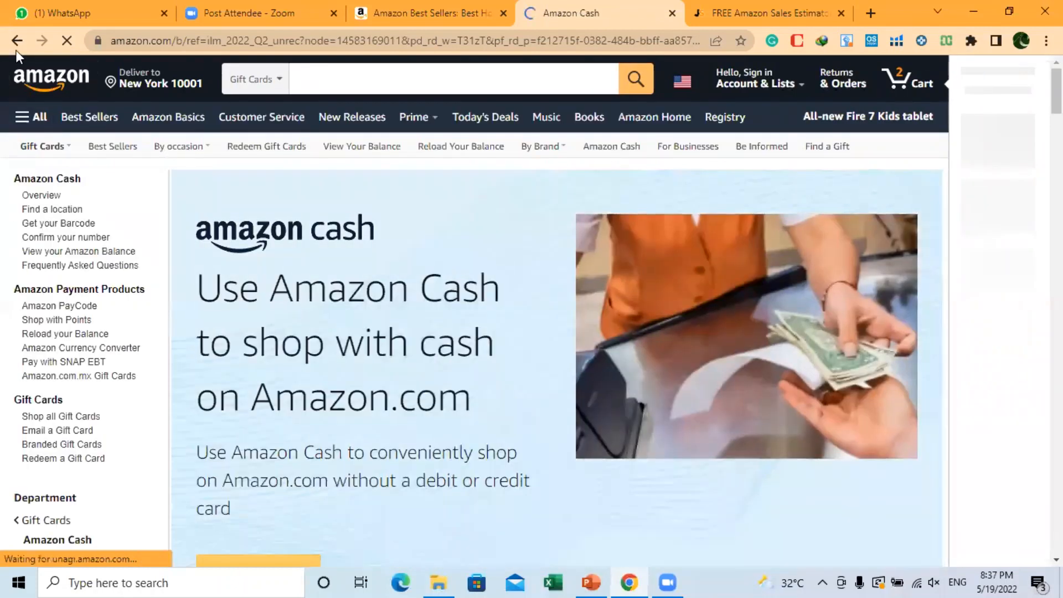
pyautogui.click(16, 48)
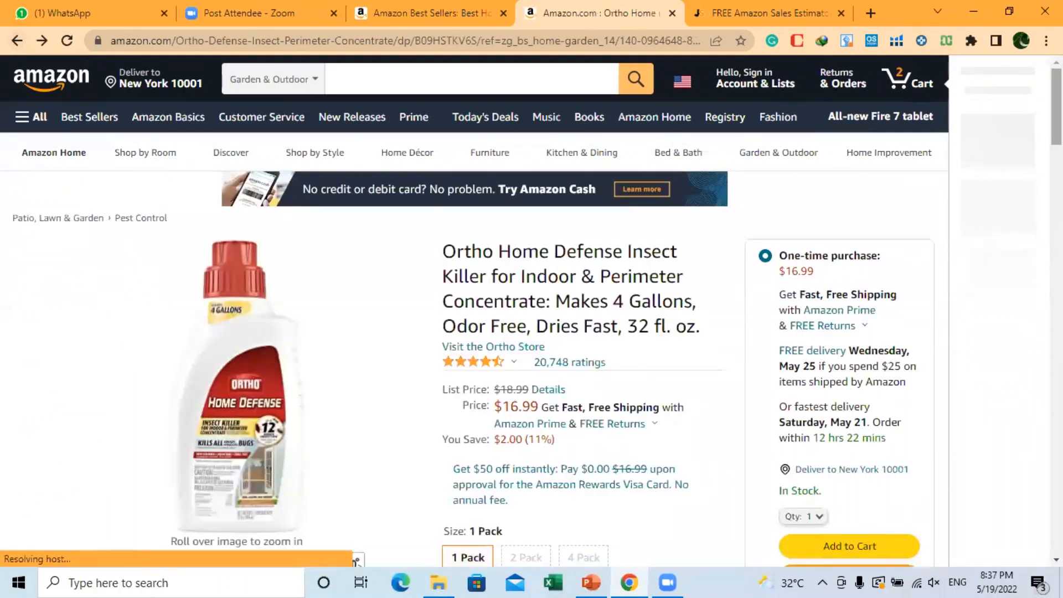
# - Highlight the full product title of the Ortho Home Defense listing, then clear the highlight
pyautogui.scroll(-2, 470, 192)
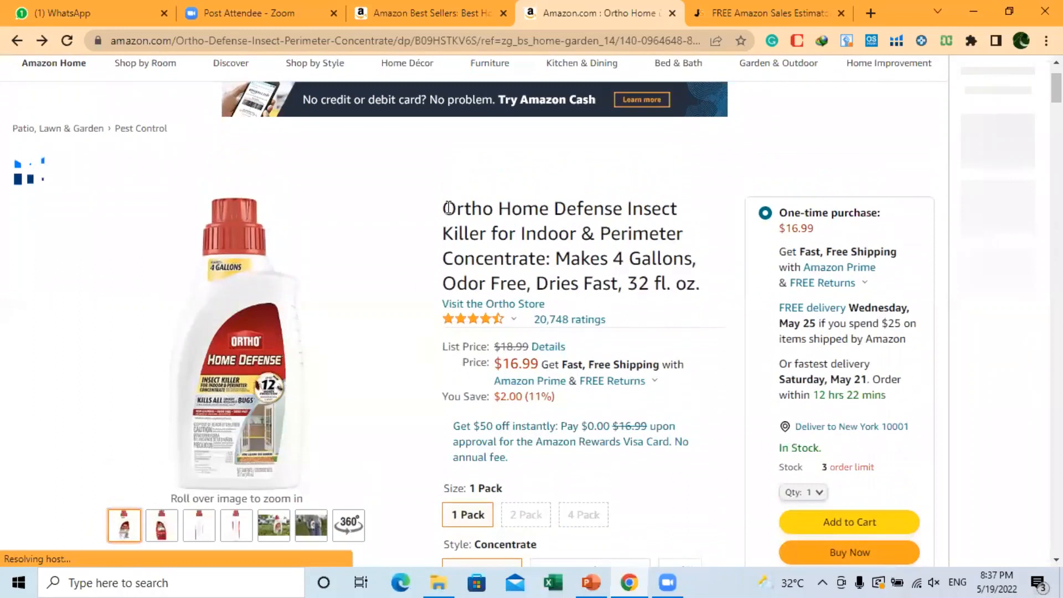
pyautogui.moveTo(442, 208)
pyautogui.mouseDown()
pyautogui.moveTo(560, 259)
pyautogui.moveTo(605, 258)
pyautogui.moveTo(705, 287)
pyautogui.mouseUp()
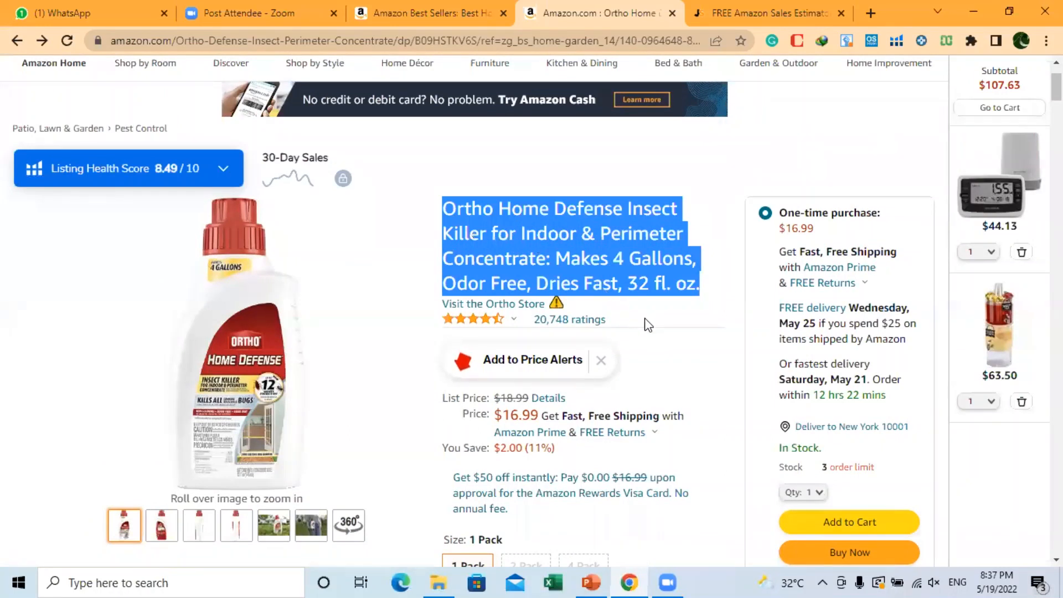
pyautogui.click(565, 326)
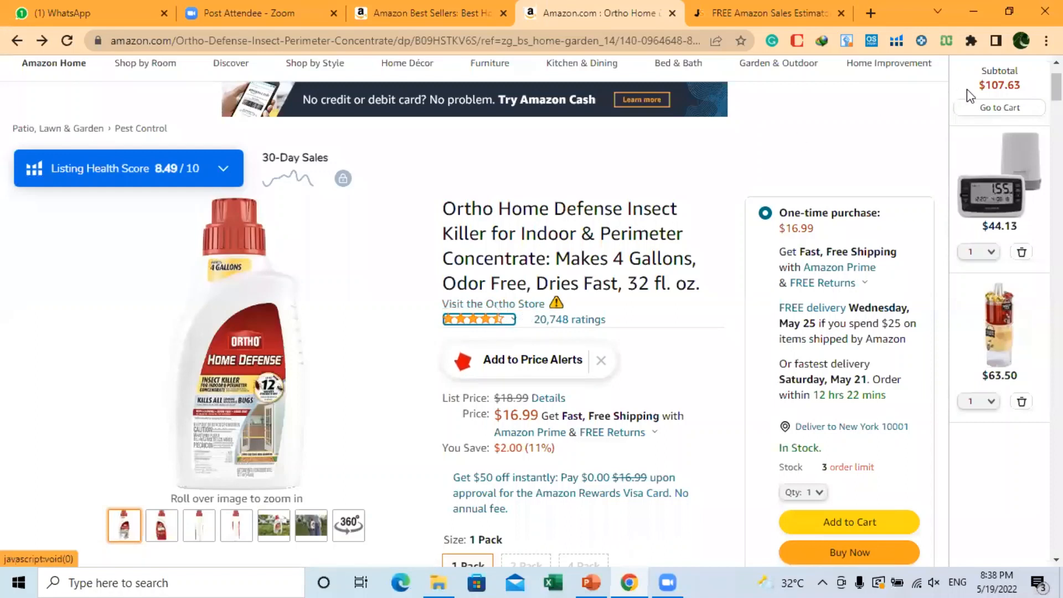
# - Enlarge the page zoom to 150% and examine the warning icon beside the Ortho Store link
pyautogui.click(1046, 40)
pyautogui.click(1008, 183)
pyautogui.click(1008, 183)
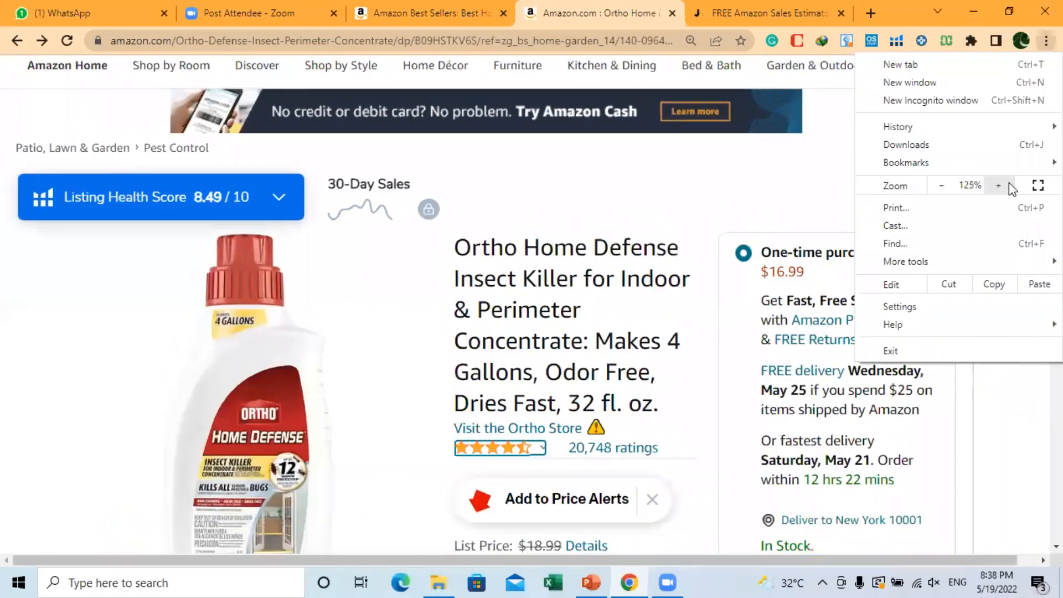
pyautogui.click(1008, 186)
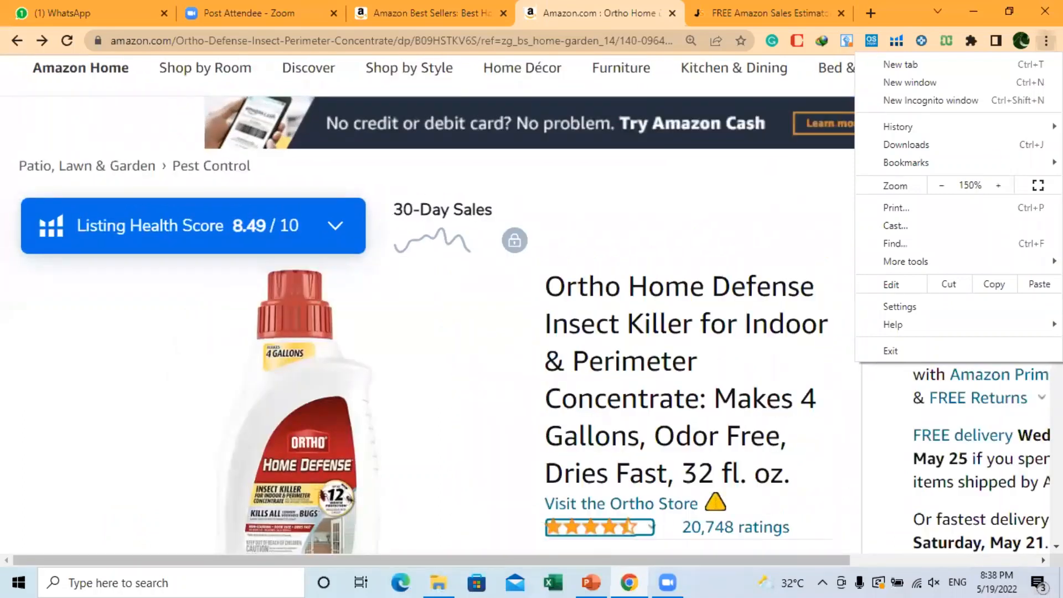
pyautogui.click(773, 217)
pyautogui.scroll(-2, 774, 217)
pyautogui.scroll(-2, 517, 260)
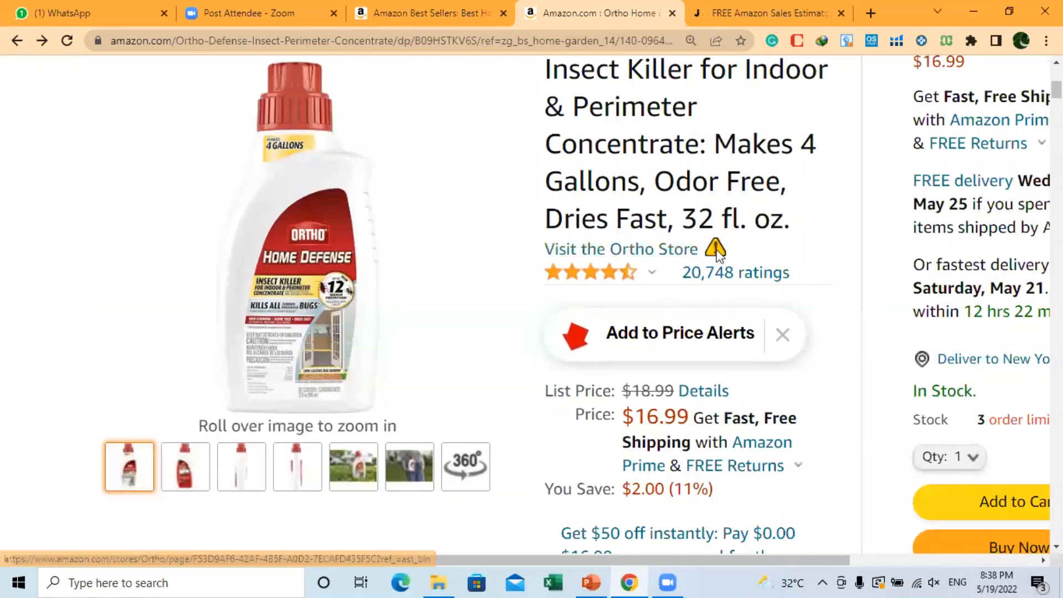
pyautogui.moveTo(717, 251)
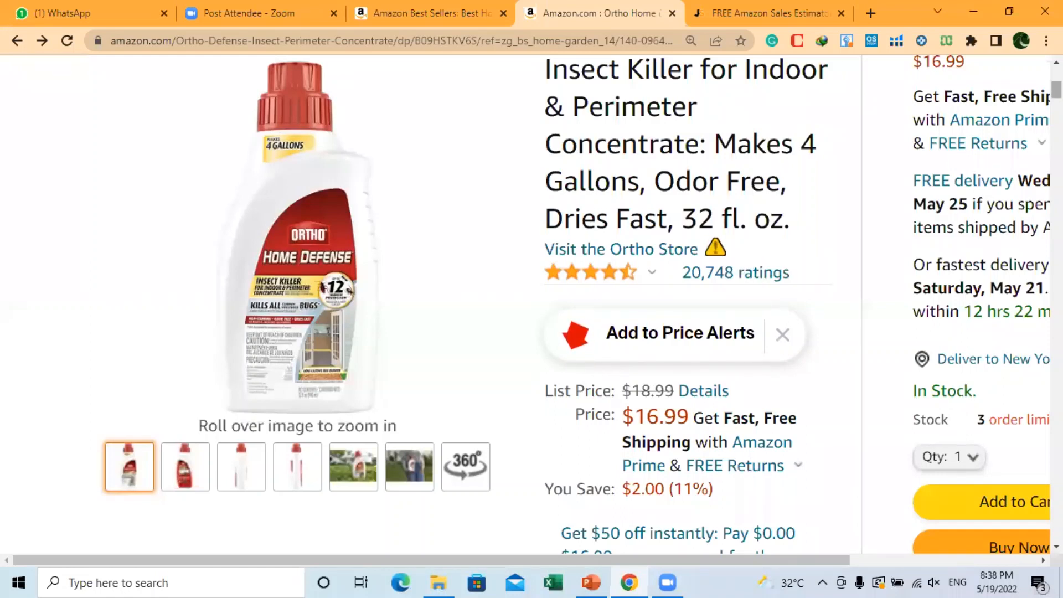
# - Reset the page zoom to 100% and return to the beginning of the Ortho listing
pyautogui.click(1046, 40)
pyautogui.click(941, 187)
pyautogui.click(941, 187)
pyautogui.click(941, 187)
pyautogui.click(940, 187)
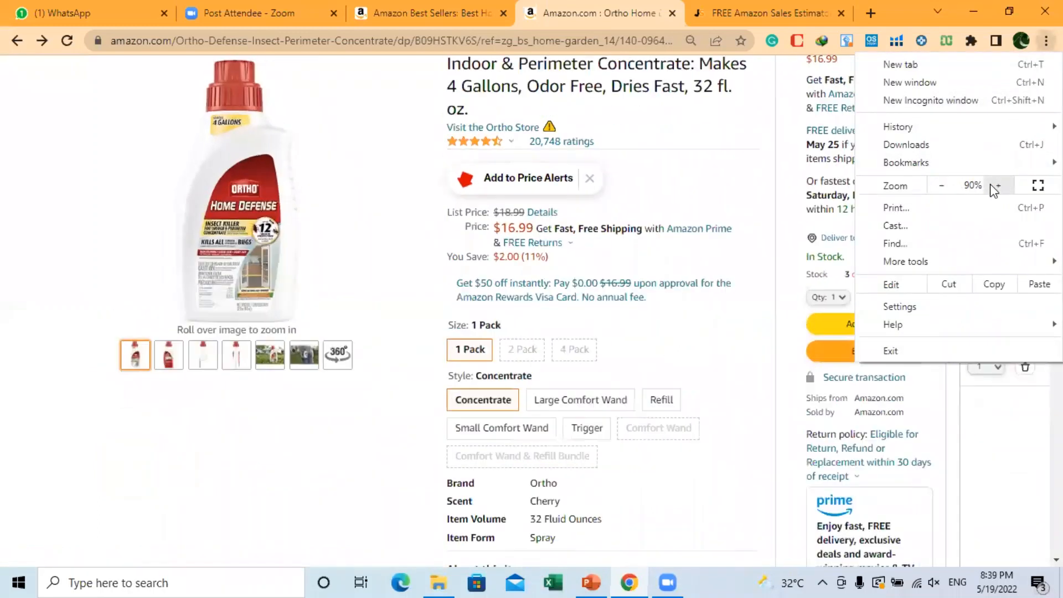
pyautogui.click(997, 186)
pyautogui.click(753, 150)
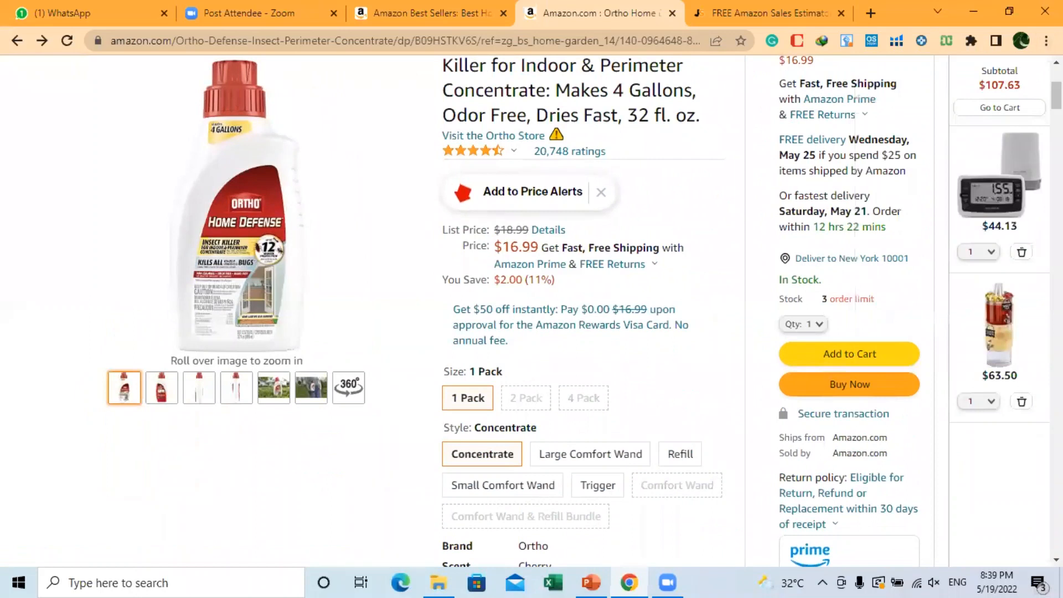
pyautogui.scroll(5, 475, 310)
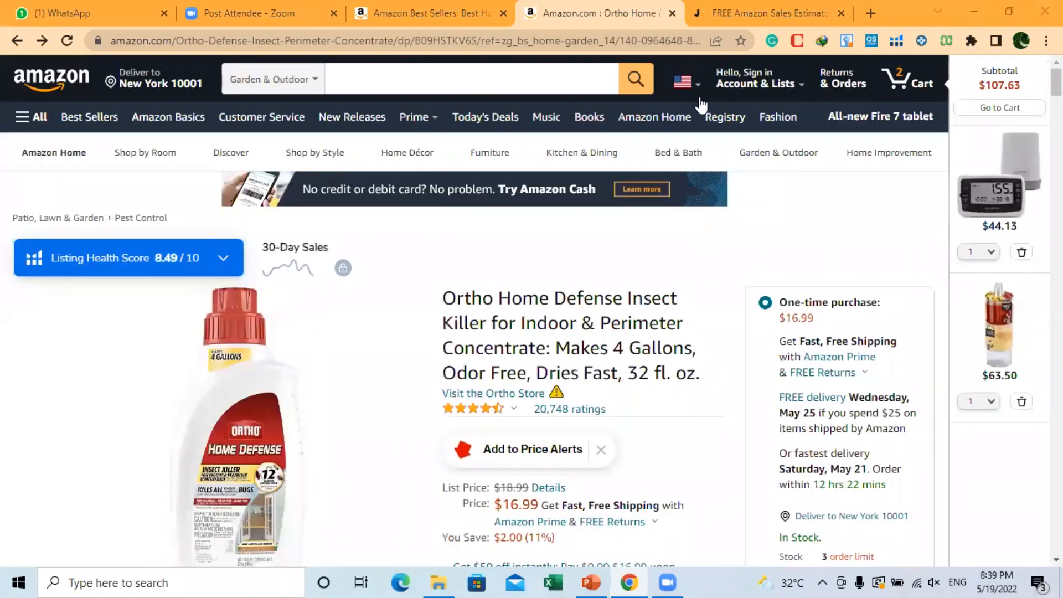
# - From the Best Sellers list, open the #4 TERRO Liquid Ant Killer in a new tab, switch to it and highlight its title
pyautogui.hotkey('ctrl', 'shift', 'Tab')
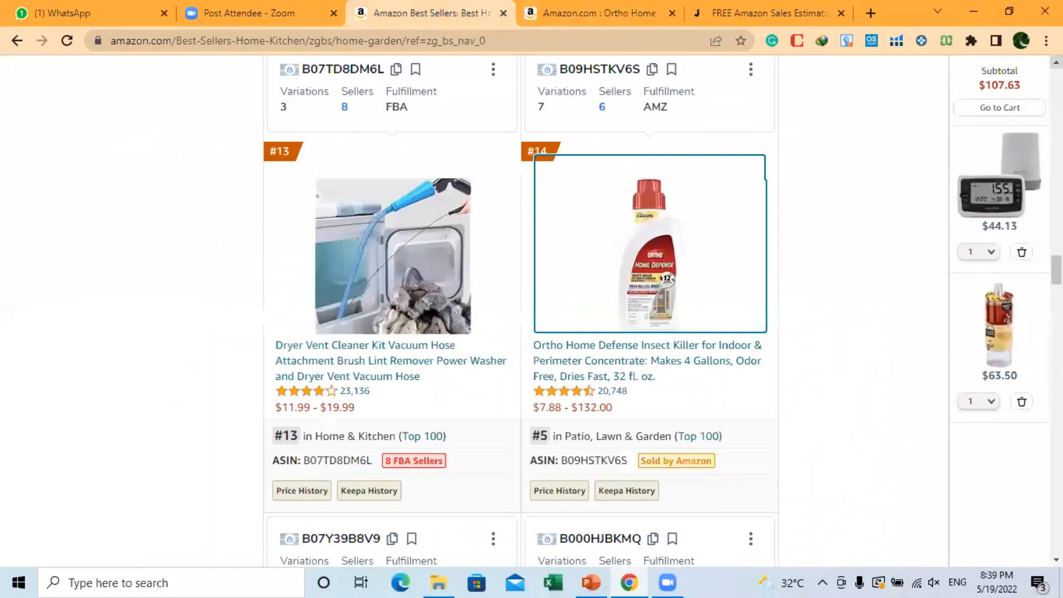
pyautogui.scroll(7, 521, 310)
pyautogui.scroll(10, 520, 310)
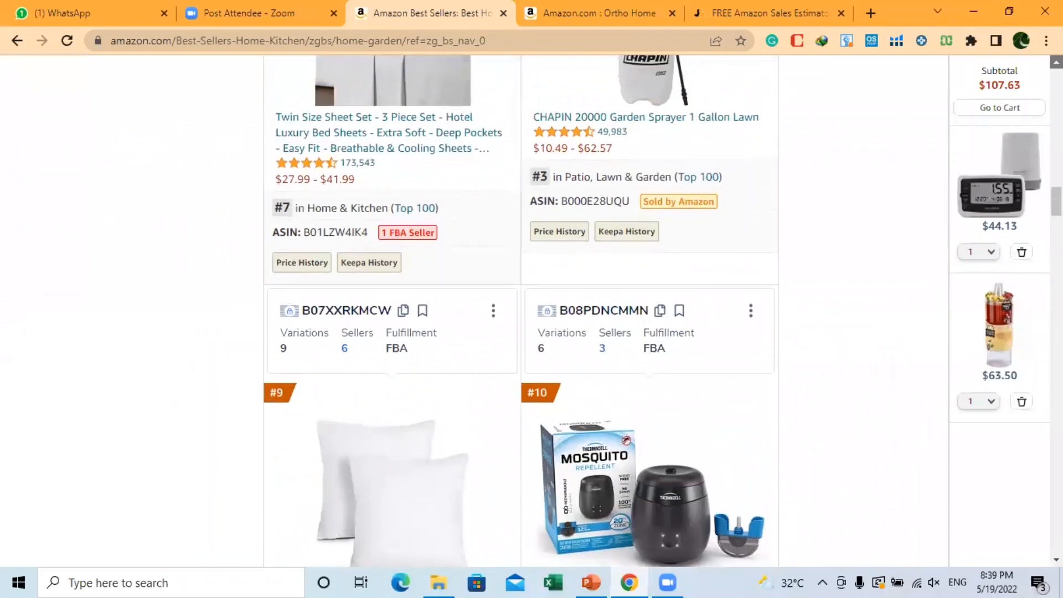
pyautogui.scroll(10, 520, 310)
pyautogui.scroll(10, 730, 408)
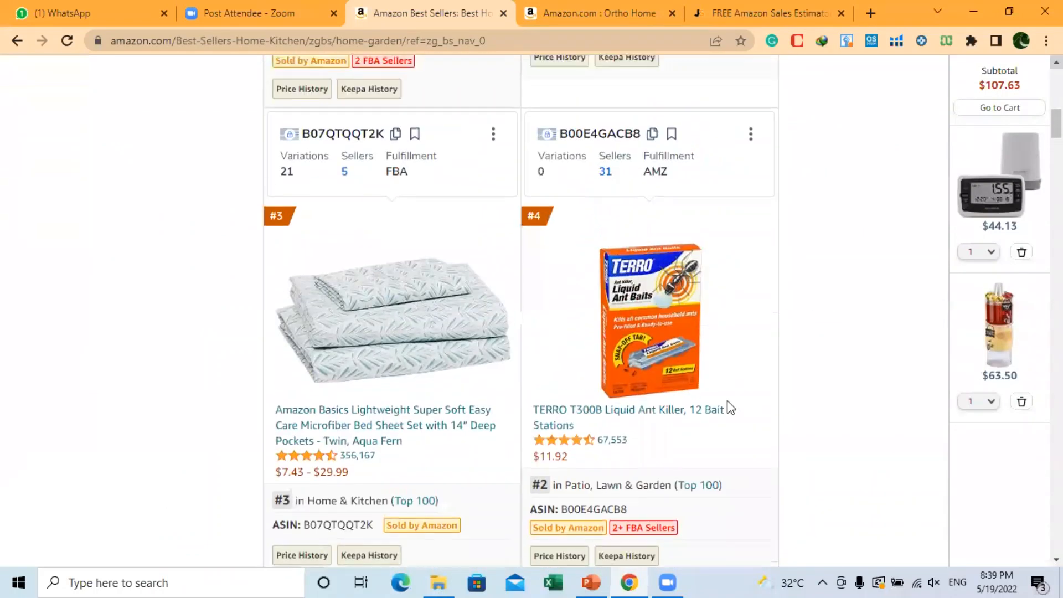
pyautogui.rightClick(643, 352)
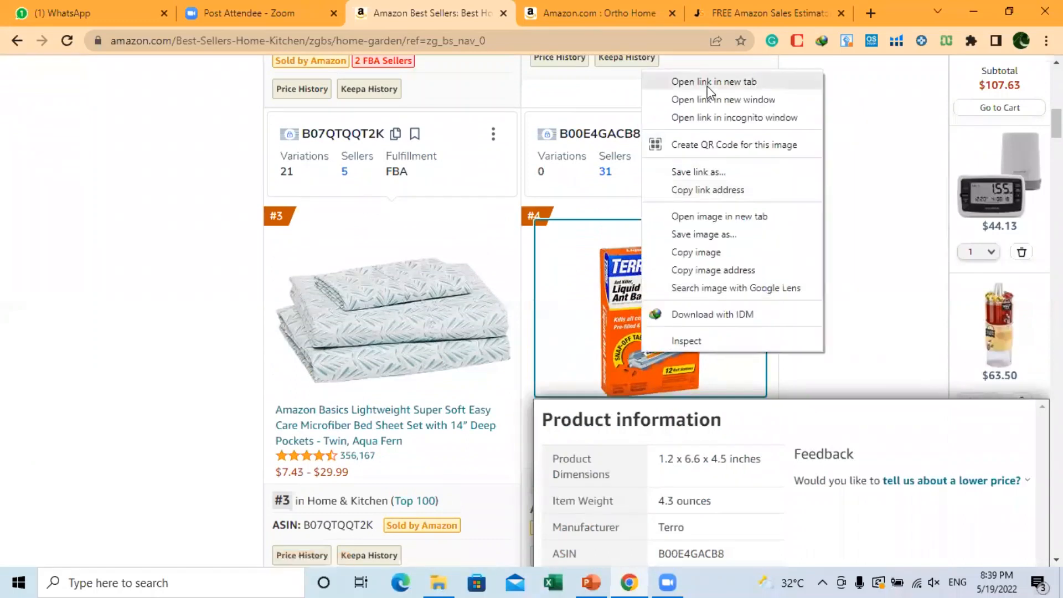
pyautogui.click(707, 88)
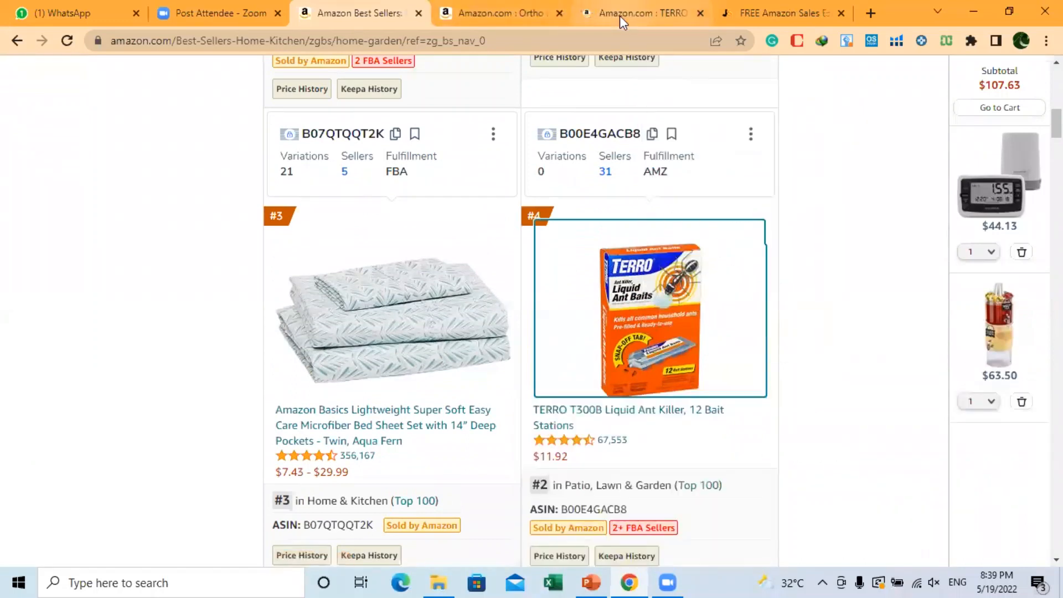
pyautogui.click(619, 16)
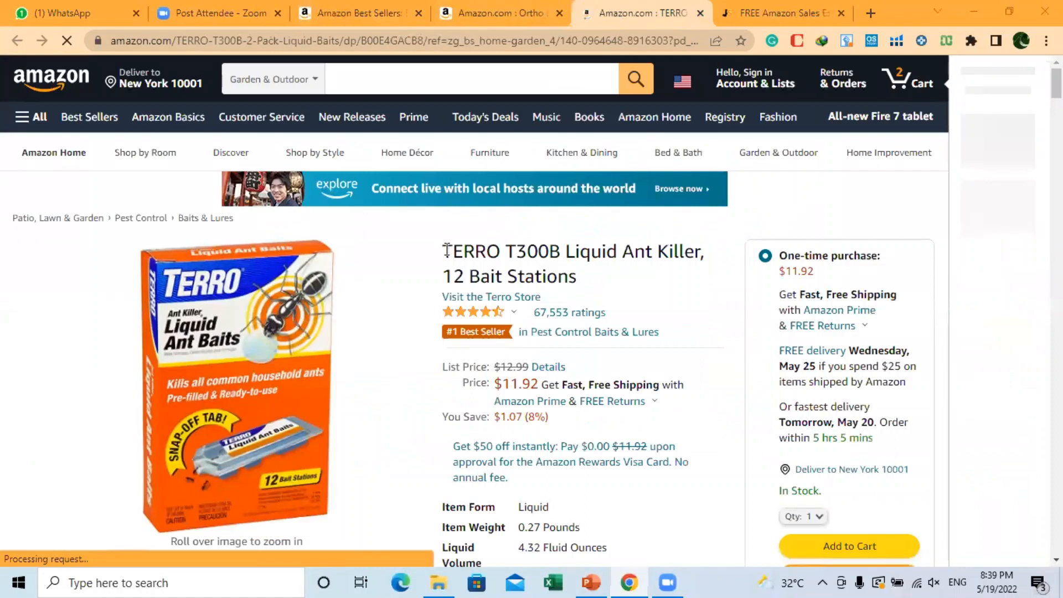
pyautogui.moveTo(442, 253); pyautogui.dragTo(612, 285)
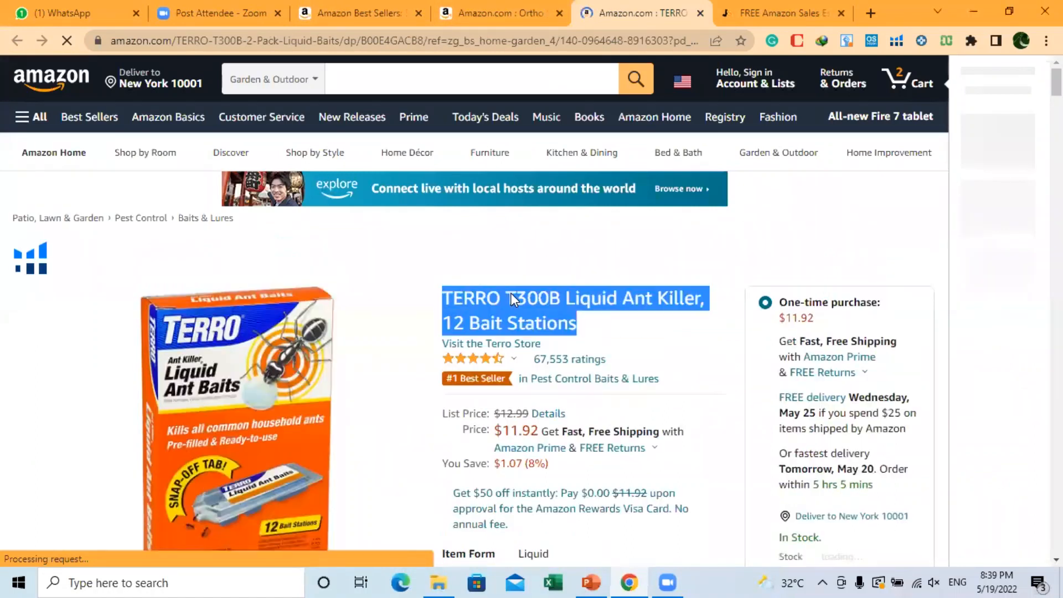
pyautogui.click(471, 269)
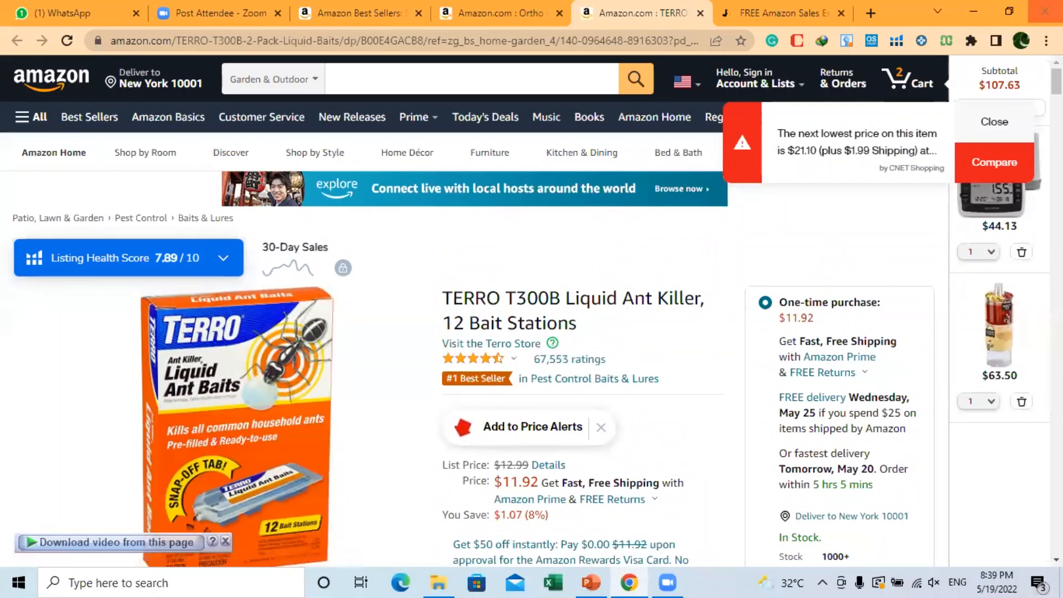
# - Enlarge the TERRO listing to 150% and examine its title and the question-mark icon beside the Terro Store link
pyautogui.click(1046, 41)
pyautogui.click(993, 189)
pyautogui.click(998, 185)
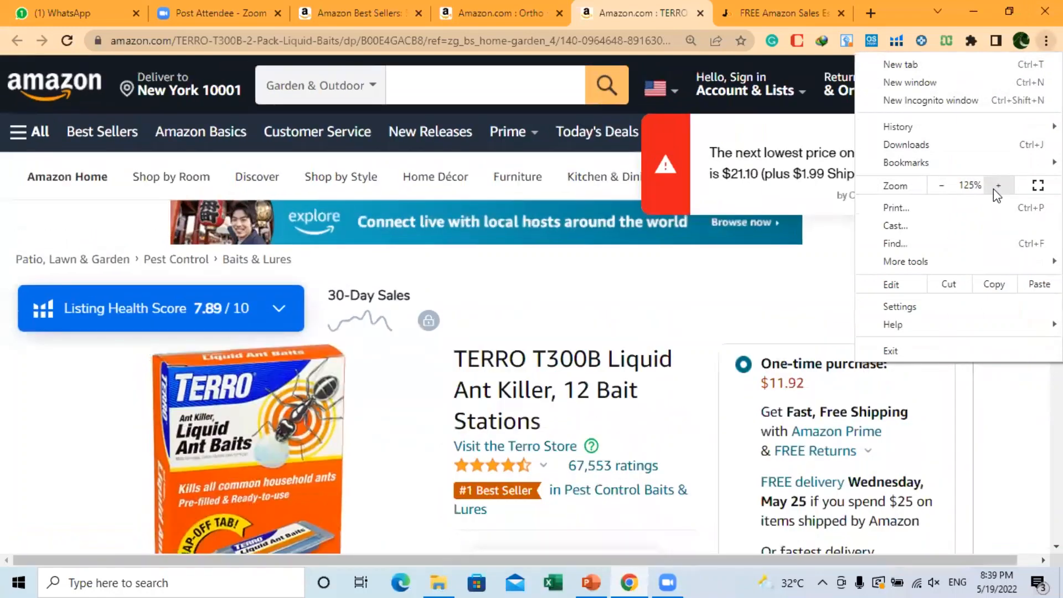
pyautogui.click(998, 186)
pyautogui.click(811, 296)
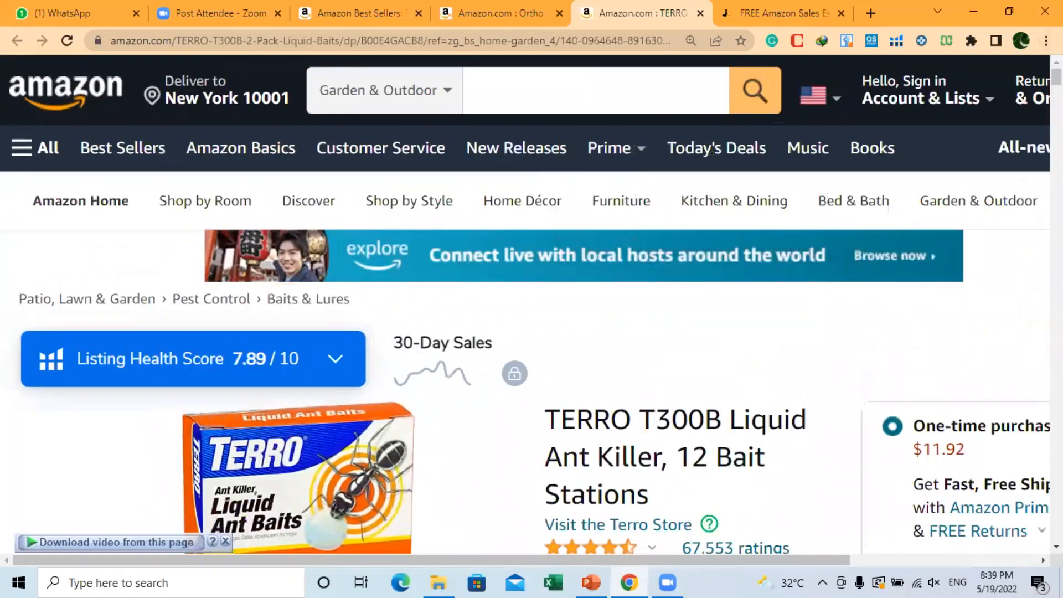
pyautogui.scroll(-4, 818, 218)
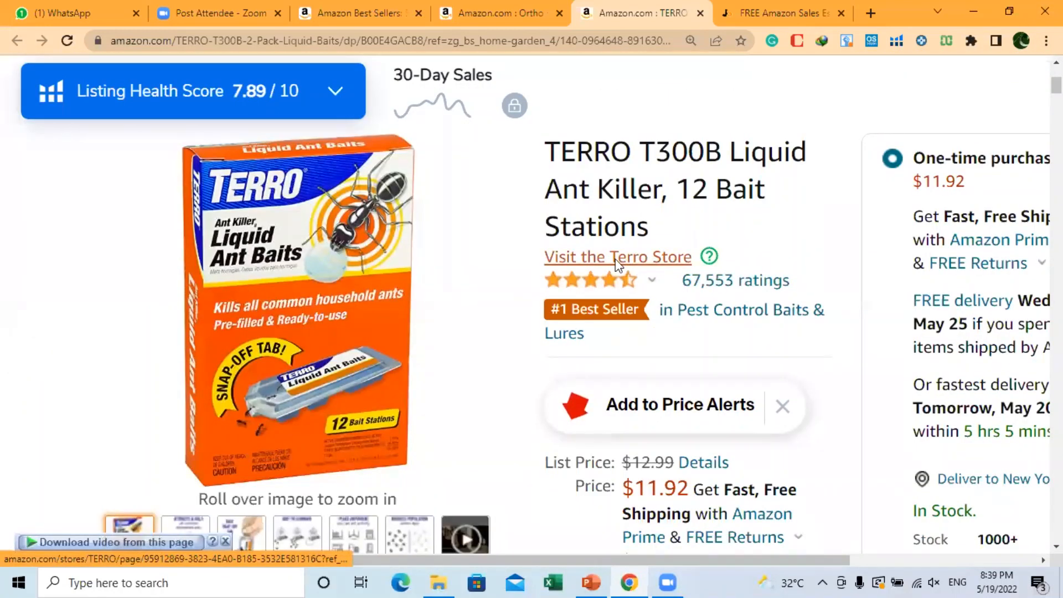
pyautogui.tripleClick(667, 241)
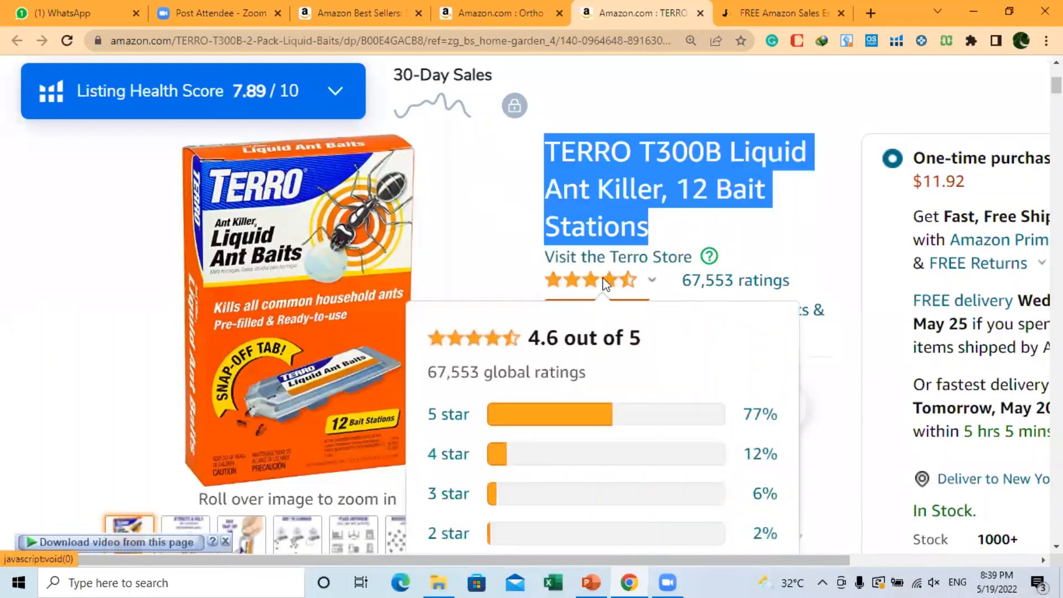
pyautogui.click(709, 256)
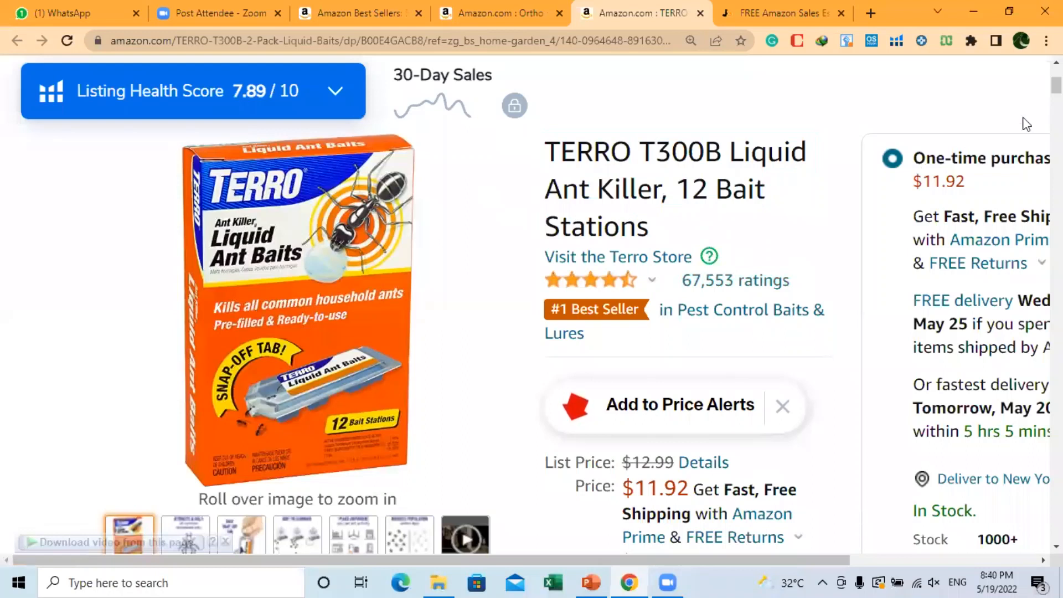
# - Highlight the TERRO listing's price, item specifications and "About this item" bullet points in turn
pyautogui.scroll(-5, 872, 74)
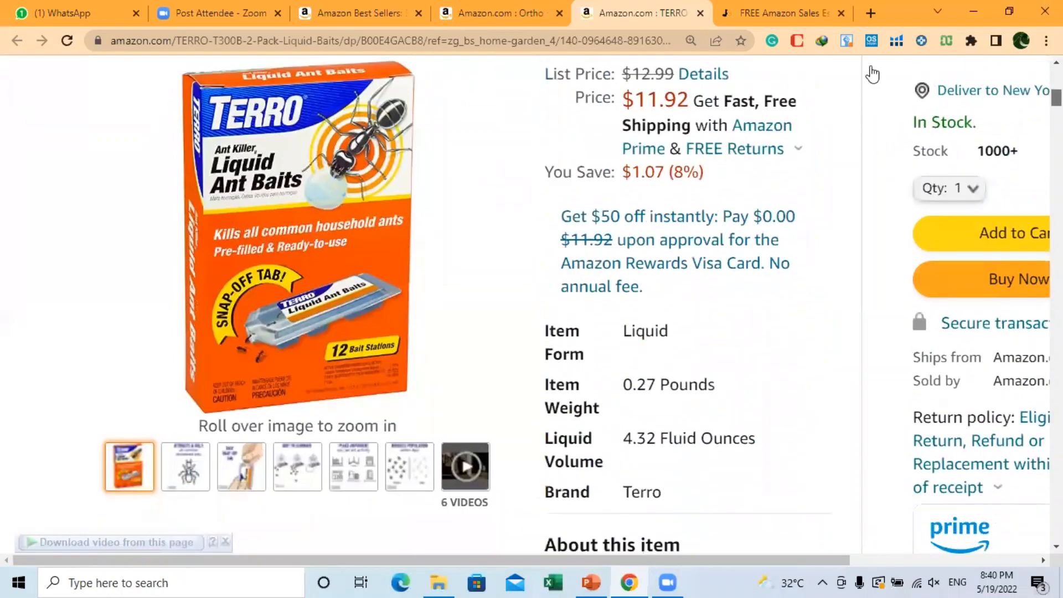
pyautogui.doubleClick(686, 98)
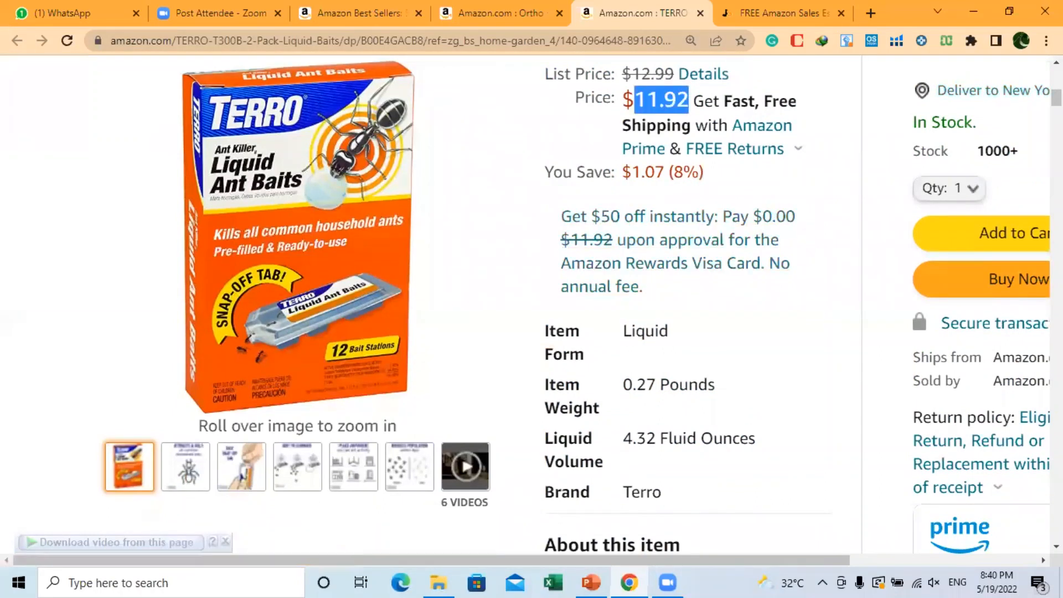
pyautogui.scroll(-2, 612, 247)
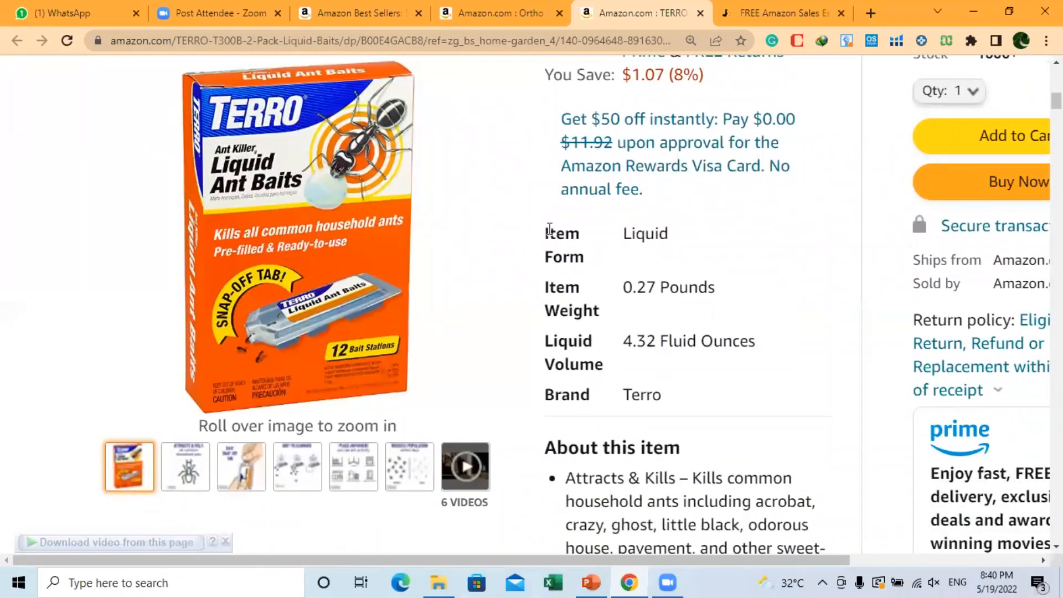
pyautogui.moveTo(549, 228); pyautogui.dragTo(676, 408)
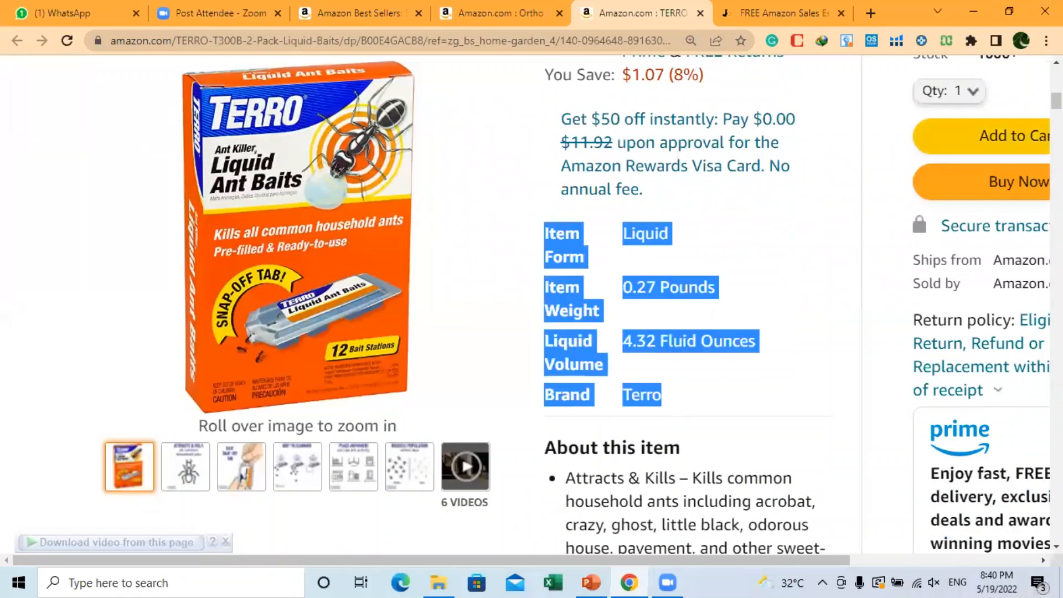
pyautogui.scroll(-5, 587, 191)
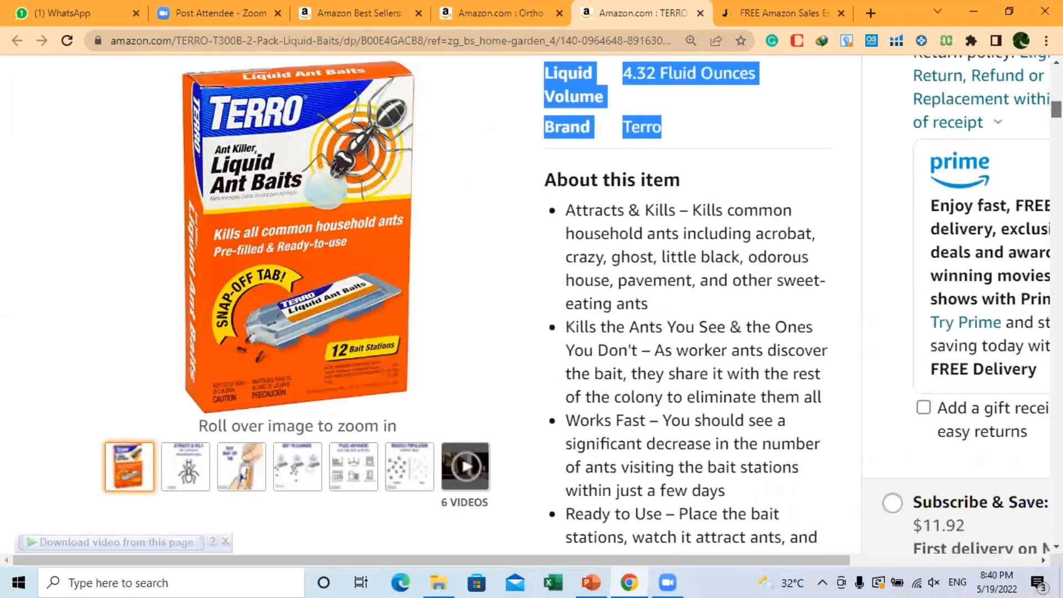
pyautogui.moveTo(546, 180); pyautogui.dragTo(702, 518)
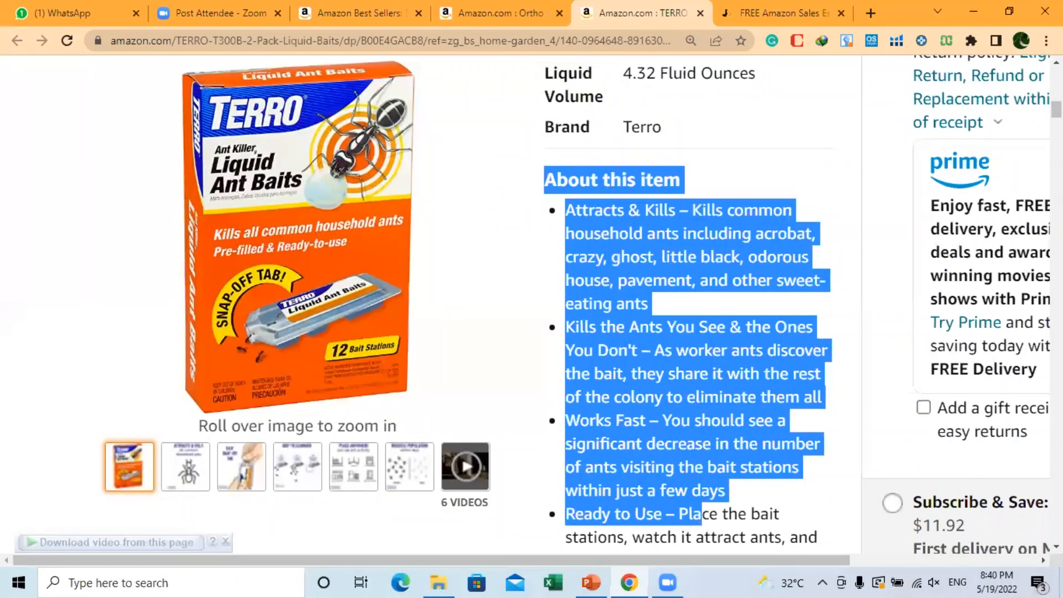
pyautogui.scroll(-2, 1041, 89)
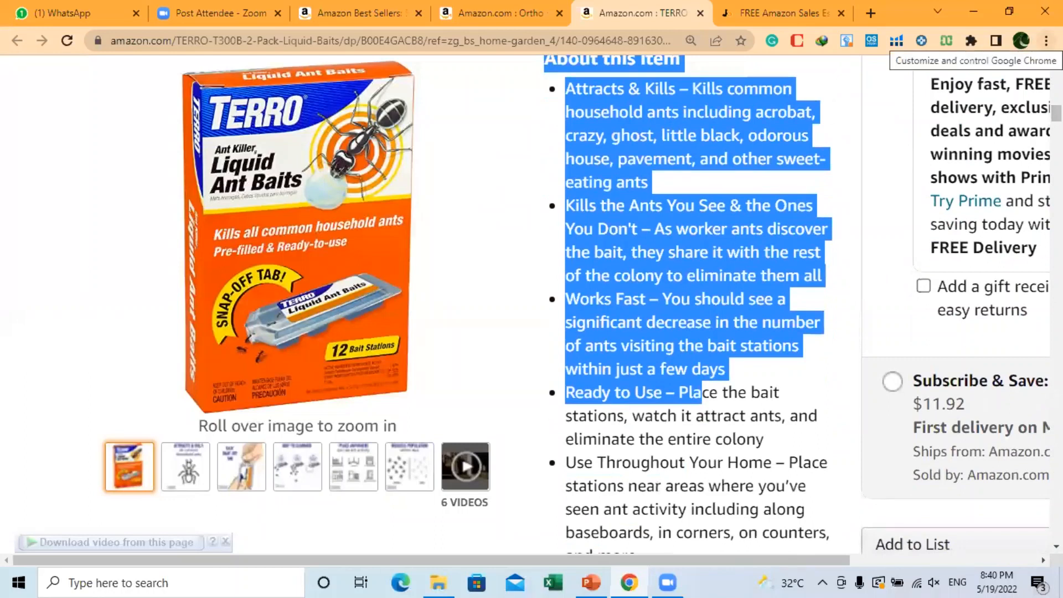
# - Reduce the page zoom to 110% and look over the TERRO listing from its title to the item description
pyautogui.click(1045, 40)
pyautogui.click(942, 192)
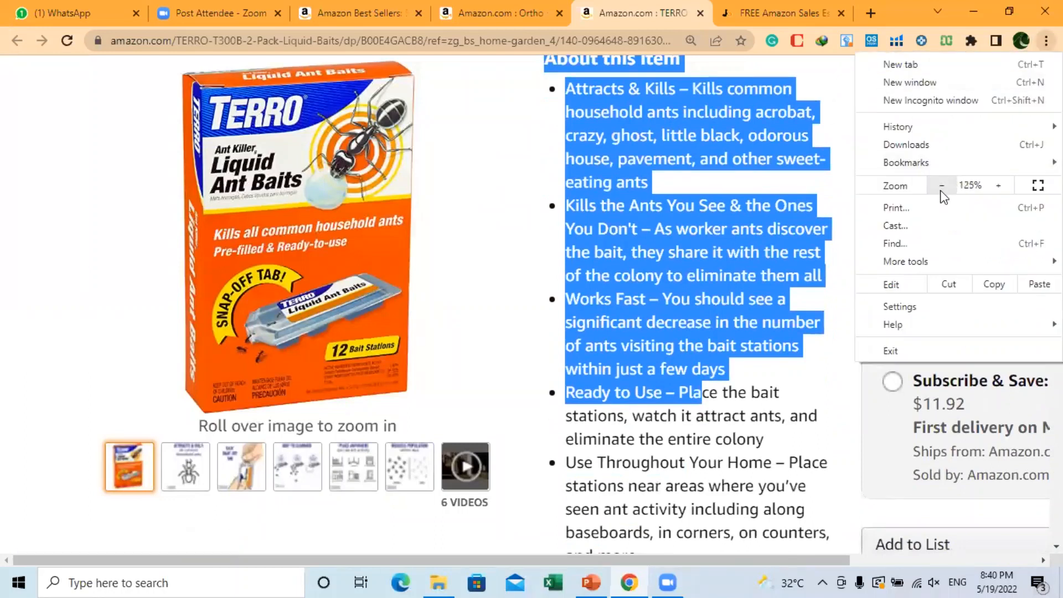
pyautogui.click(941, 186)
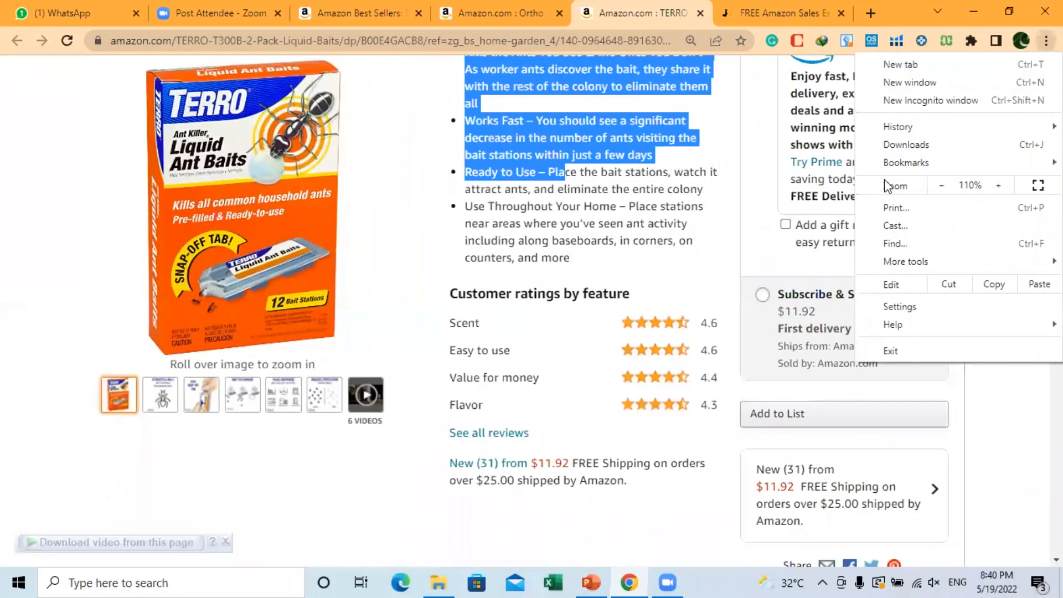
pyautogui.click(797, 165)
pyautogui.scroll(6, 798, 164)
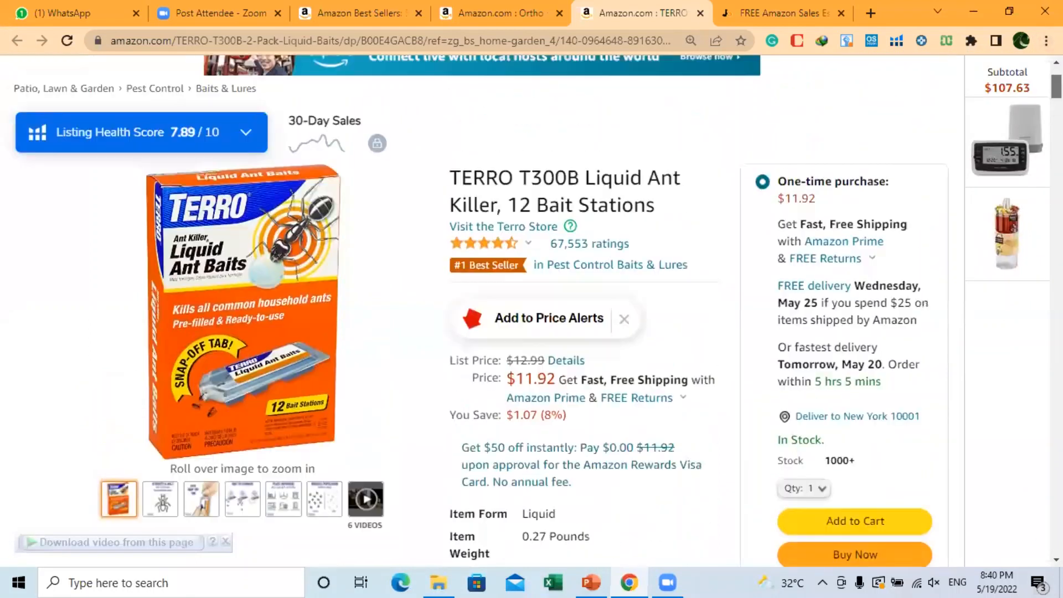
pyautogui.scroll(2, 482, 310)
pyautogui.scroll(-5, 481, 310)
pyautogui.scroll(-3, 841, 194)
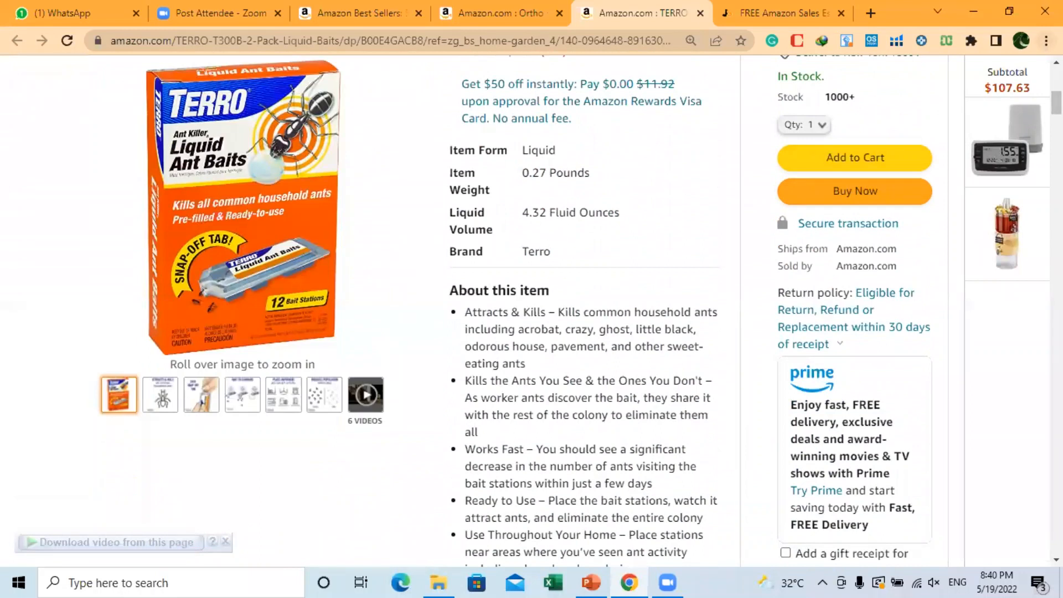
# - Enlarge the page to 150% and highlight the "Ships from" and "Sold by" lines in the purchase box, then clear the highlight
pyautogui.click(1045, 41)
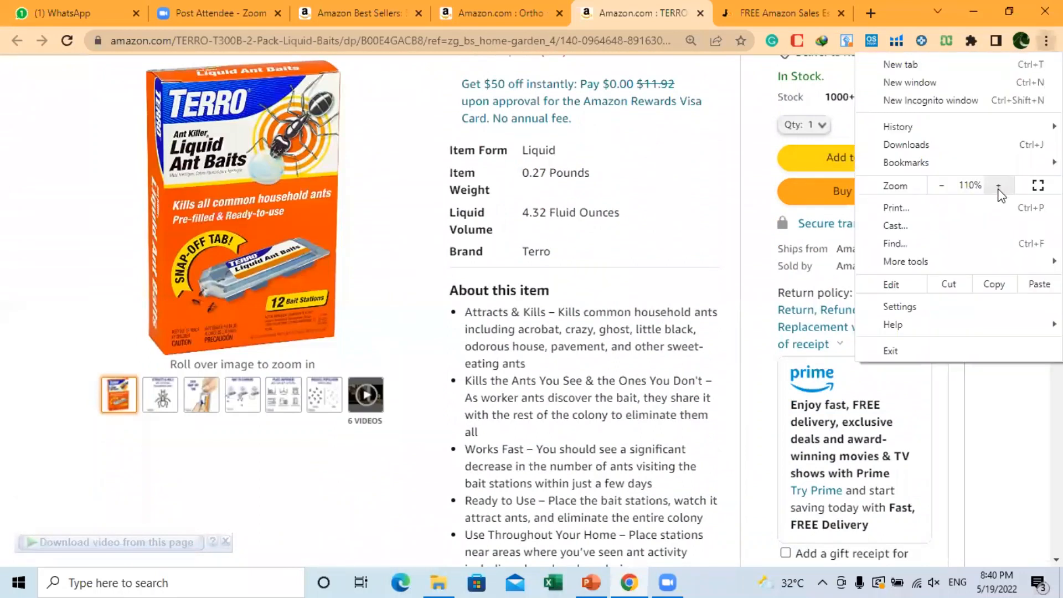
pyautogui.click(998, 186)
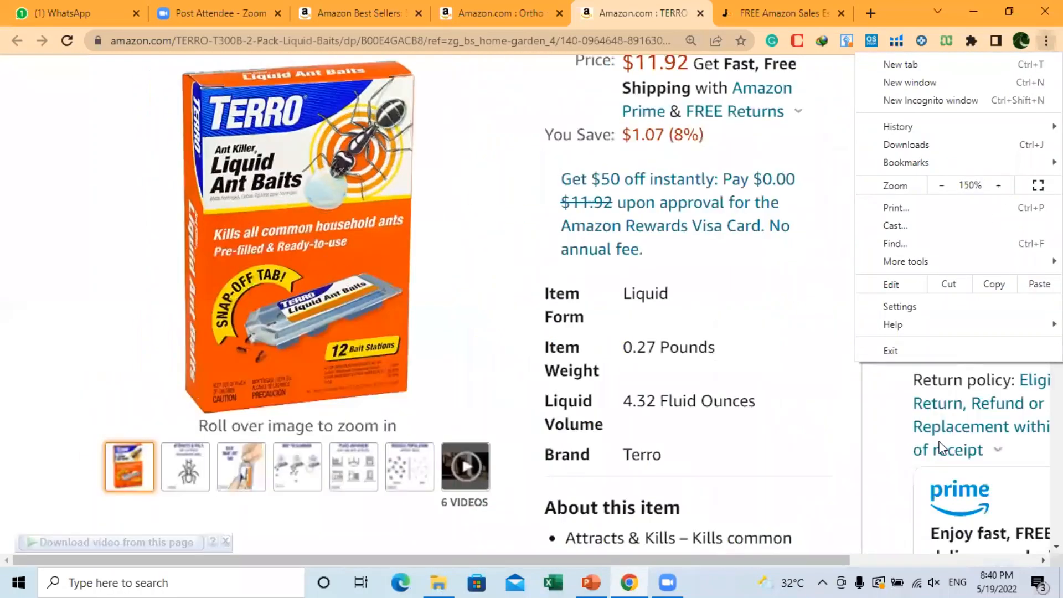
pyautogui.moveTo(803, 562); pyautogui.dragTo(989, 562)
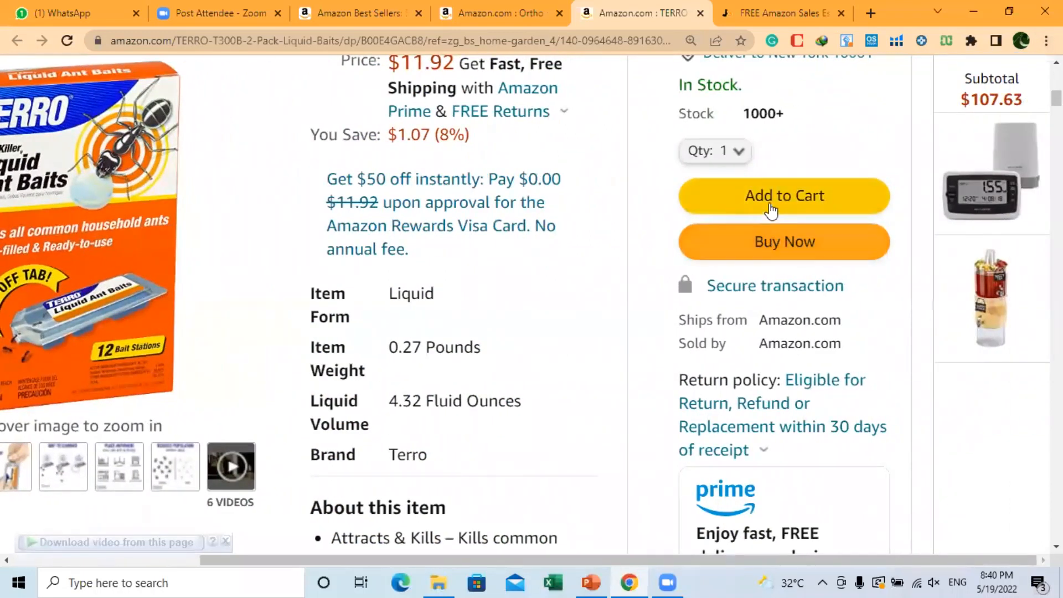
pyautogui.moveTo(680, 320); pyautogui.dragTo(876, 304)
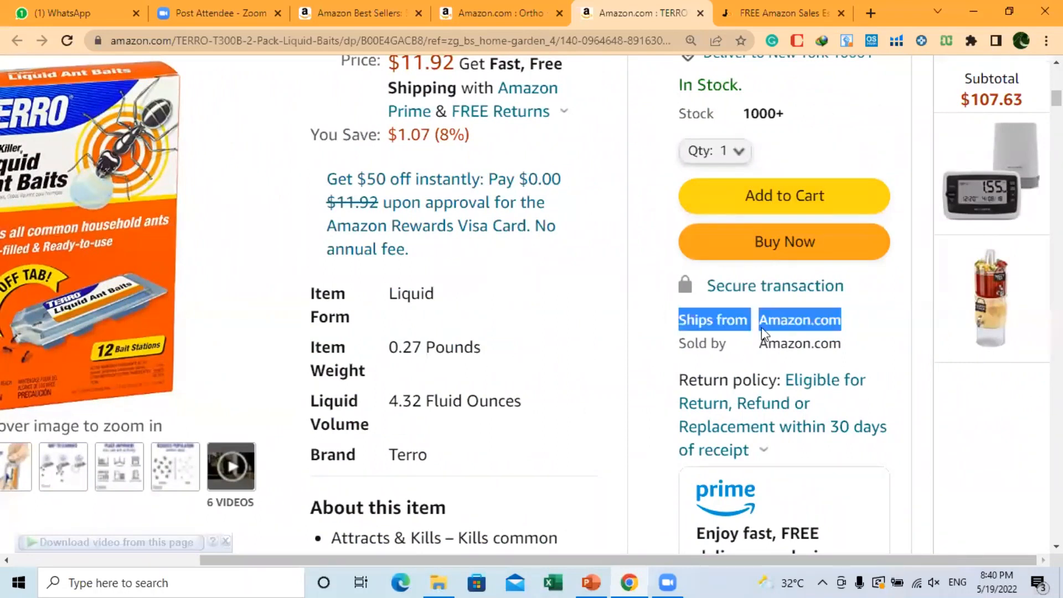
pyautogui.moveTo(679, 341); pyautogui.dragTo(876, 345)
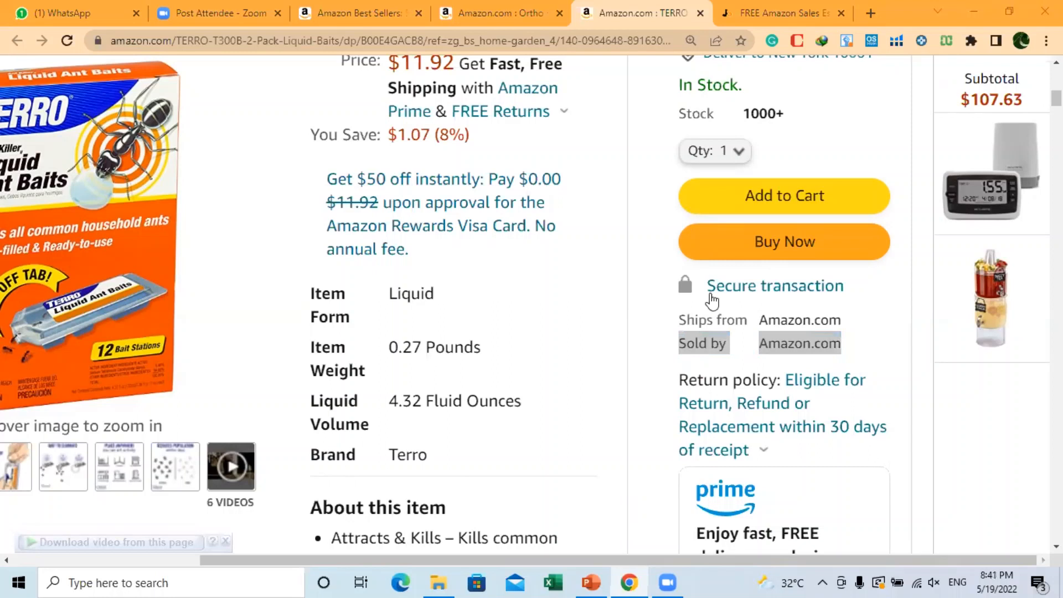
pyautogui.click(833, 343)
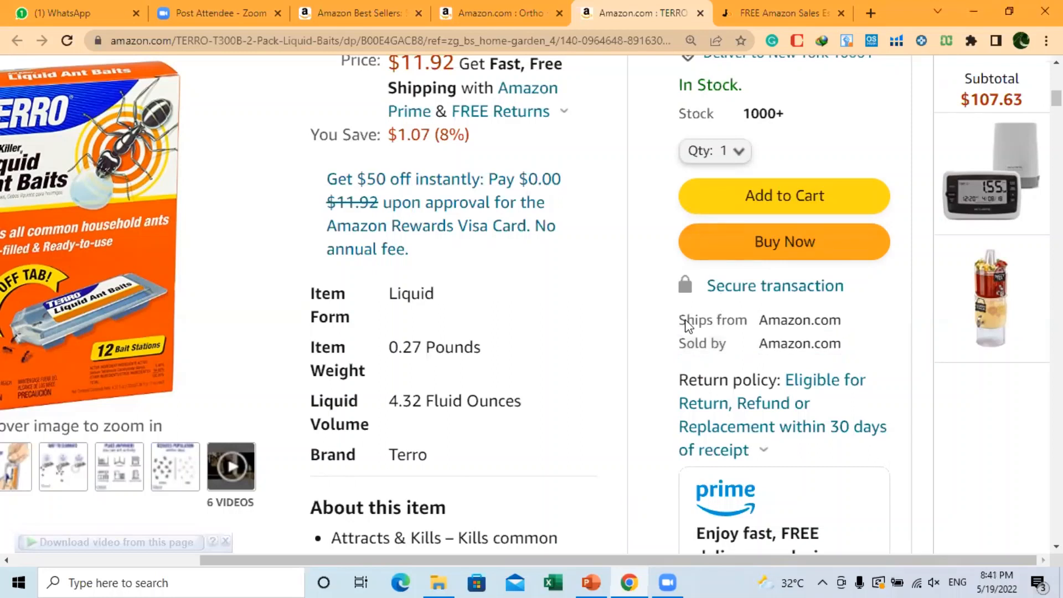
pyautogui.moveTo(679, 320); pyautogui.dragTo(853, 336)
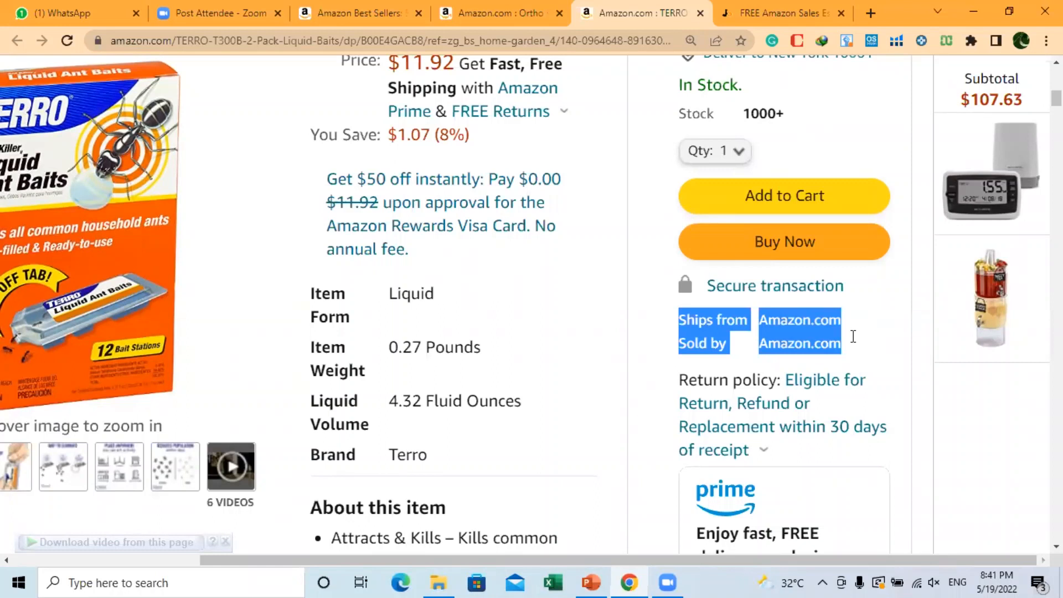
pyautogui.click(853, 336)
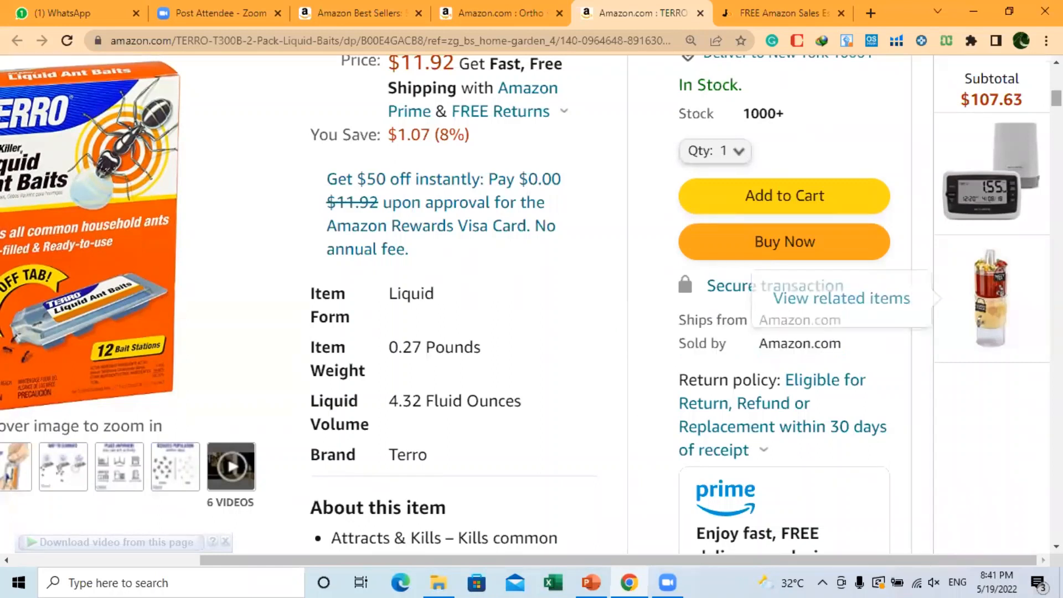
# - Open the full list of new offers from the "New (31) from $11.92" box on the TERRO listing
pyautogui.scroll(-10, 686, 304)
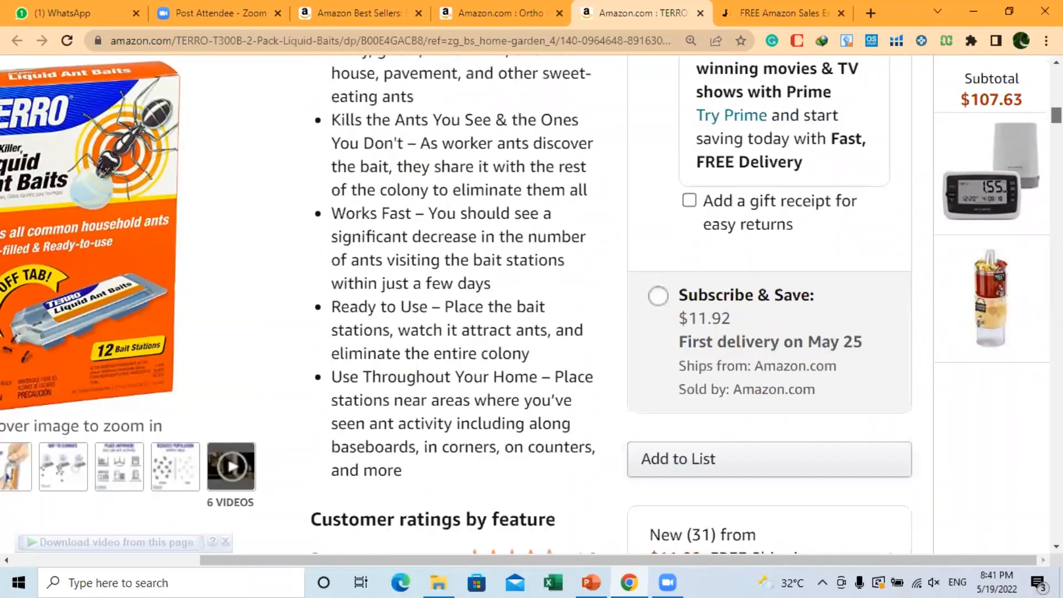
pyautogui.scroll(-1, 632, 330)
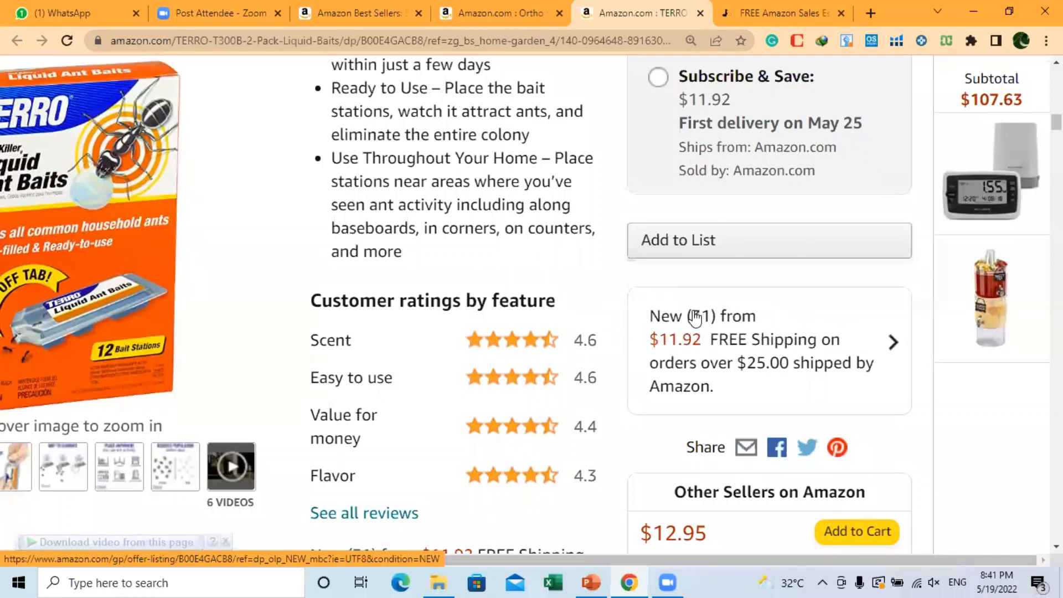
pyautogui.click(892, 339)
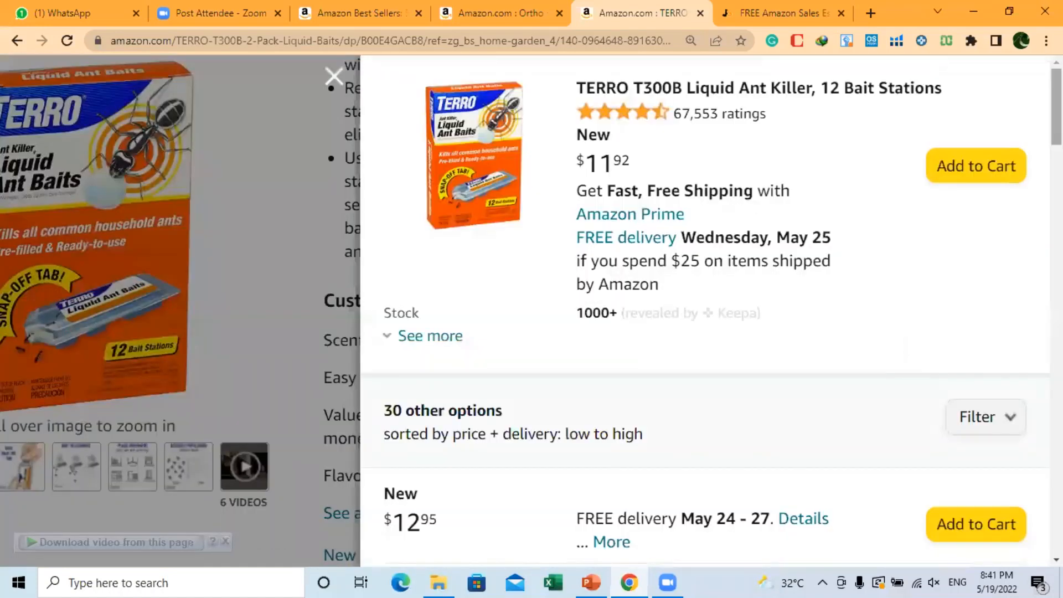
# - Expand the $11.92 offer's details and highlight its "Ships from" and "Sold by" values
pyautogui.scroll(-1, 624, 114)
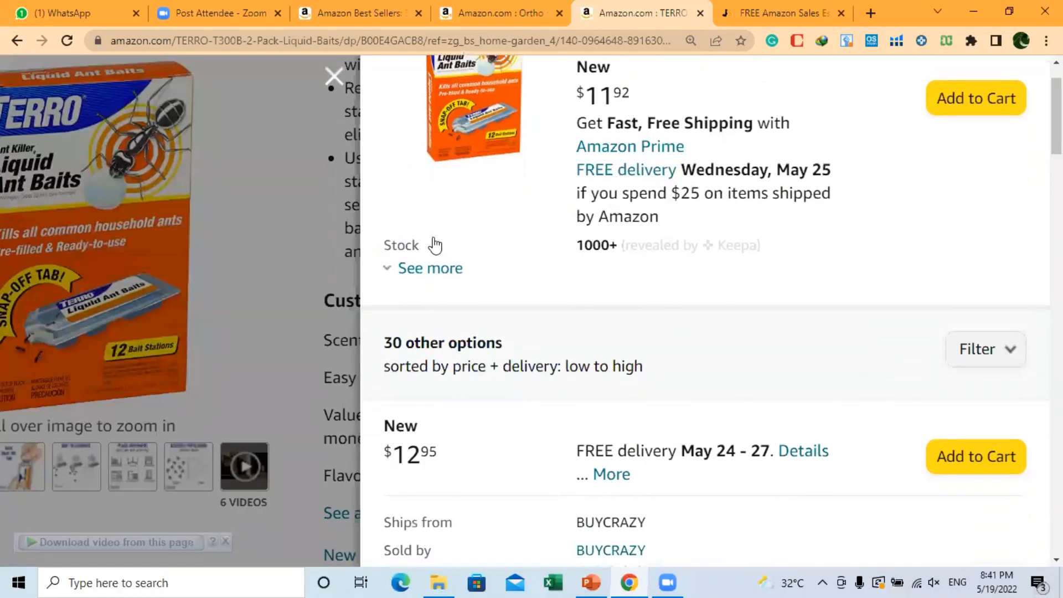
pyautogui.click(392, 268)
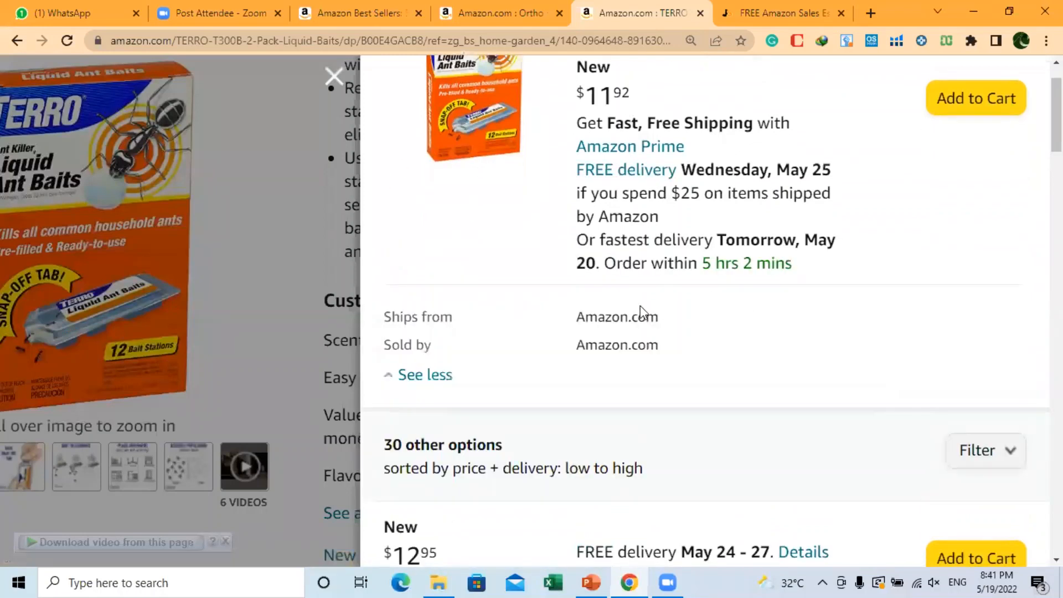
pyautogui.moveTo(573, 321); pyautogui.dragTo(667, 338)
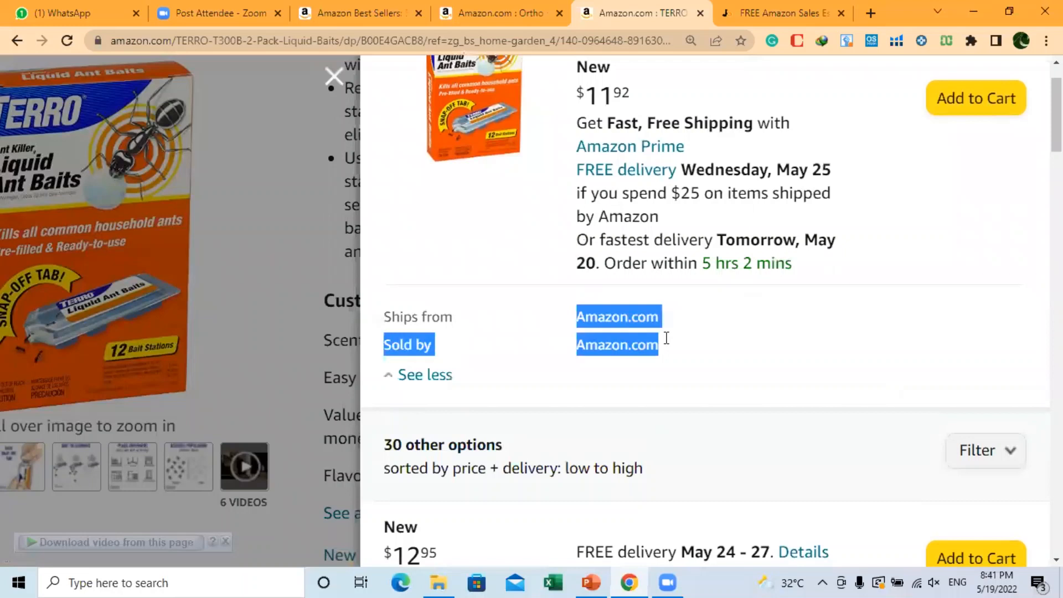
# - Highlight the "Ships from" and "Sold by" lines of the $12.95 BUYCRAZY offer
pyautogui.scroll(-5, 706, 310)
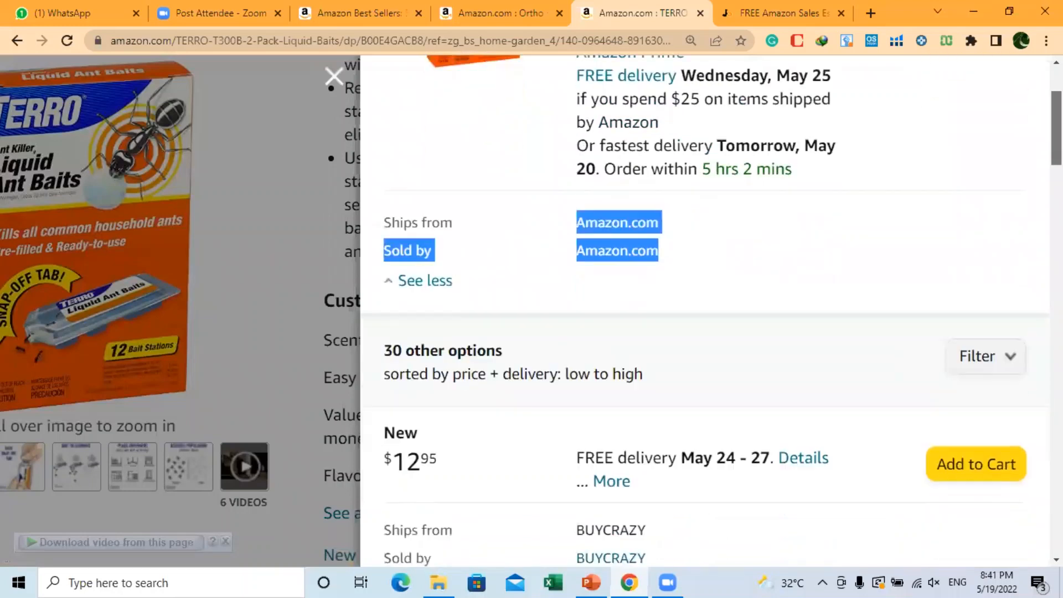
pyautogui.scroll(1, 705, 415)
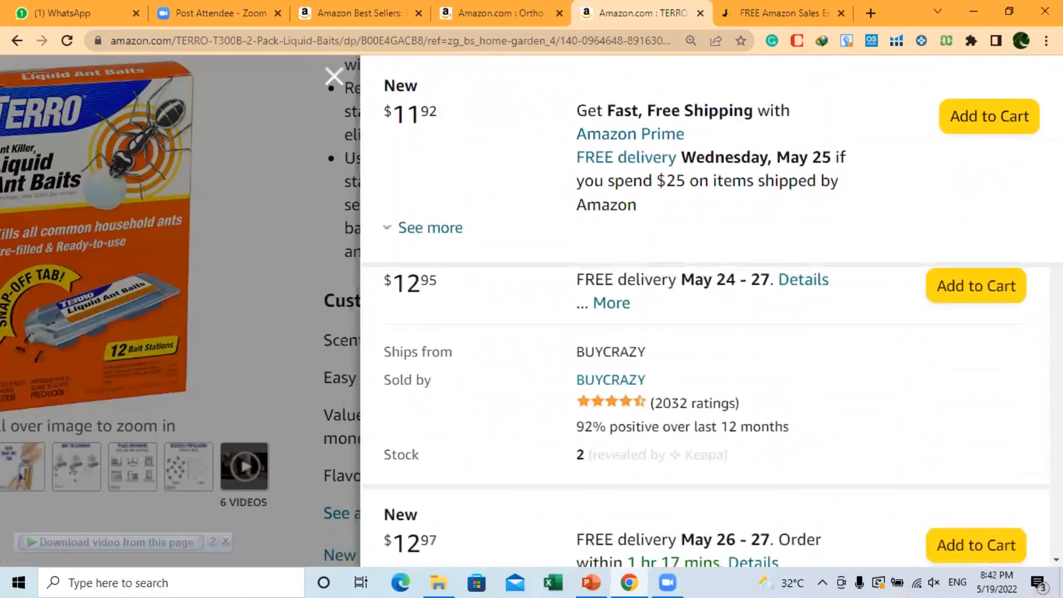
pyautogui.moveTo(384, 354); pyautogui.dragTo(659, 378)
# - Highlight the "Ships from" line and then the "Sold by" line of the $14.44 Small Town Premium Supplements offer, going over both twice
pyautogui.scroll(-7, 705, 415)
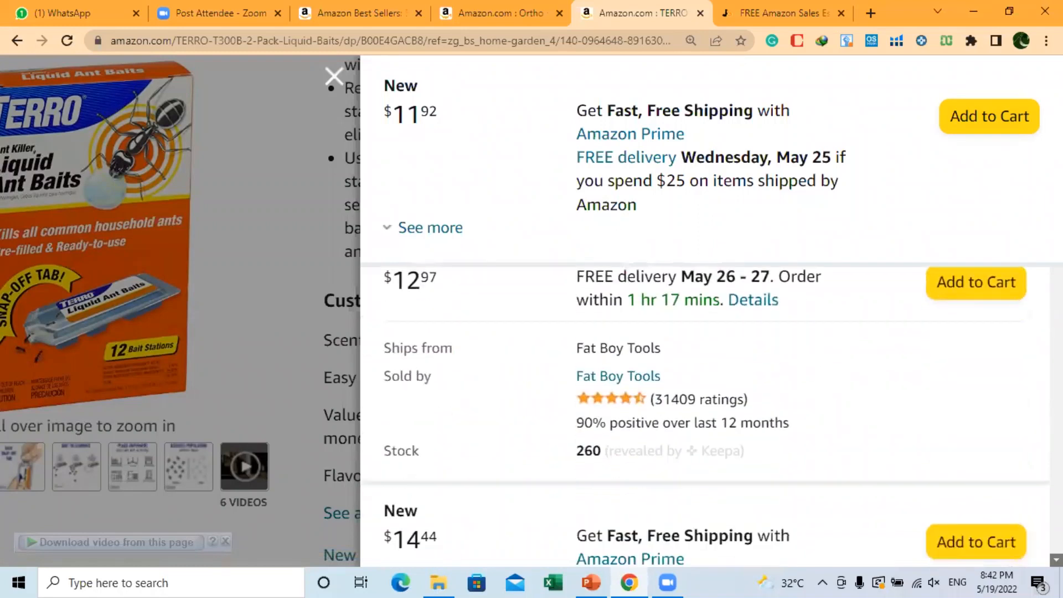
pyautogui.scroll(-2, 705, 415)
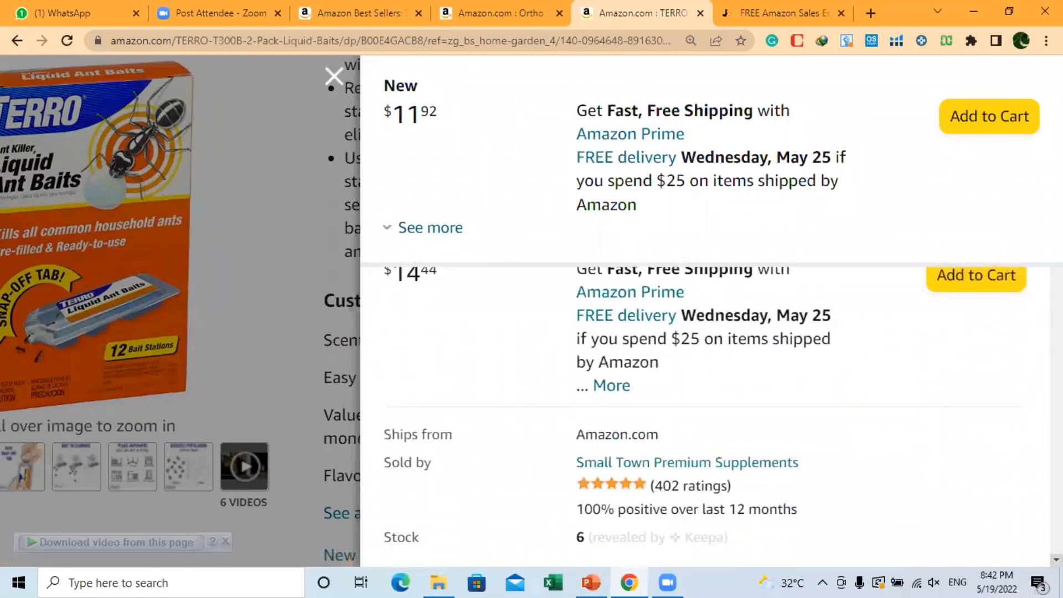
pyautogui.scroll(-1, 704, 415)
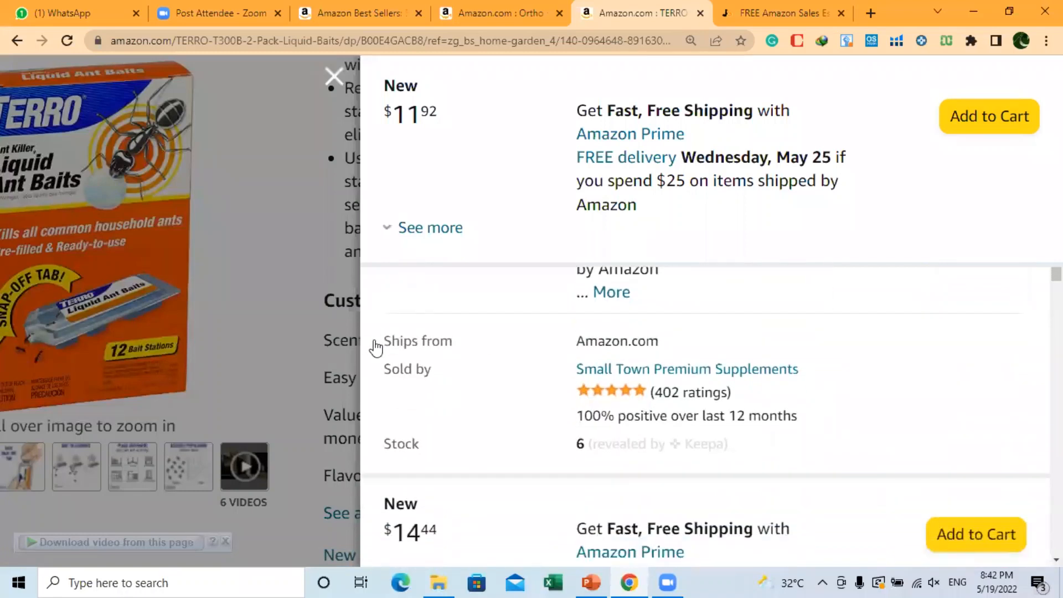
pyautogui.moveTo(386, 349); pyautogui.dragTo(706, 322)
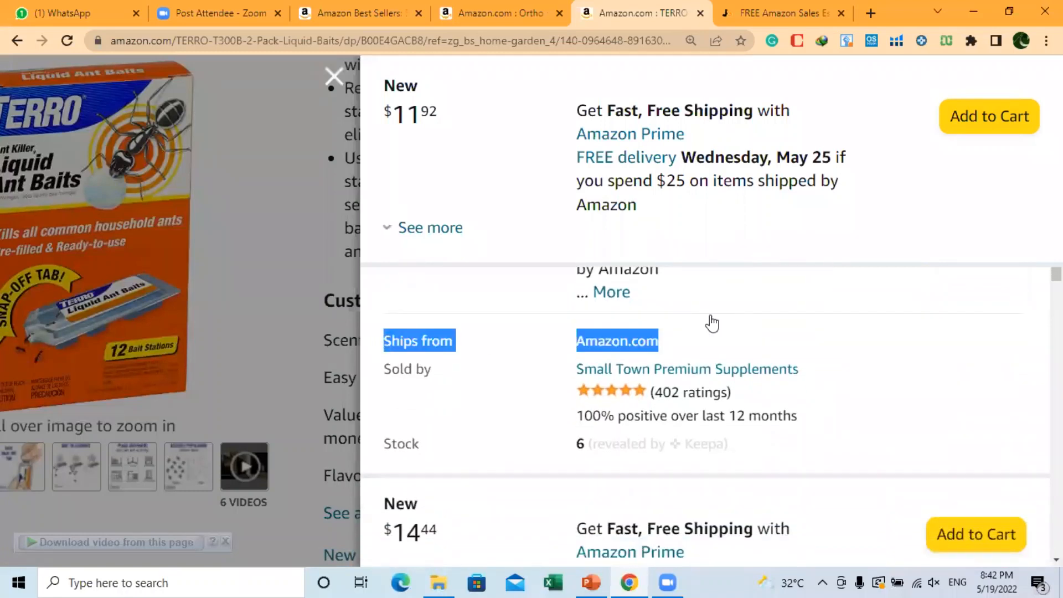
pyautogui.moveTo(398, 372); pyautogui.dragTo(823, 371)
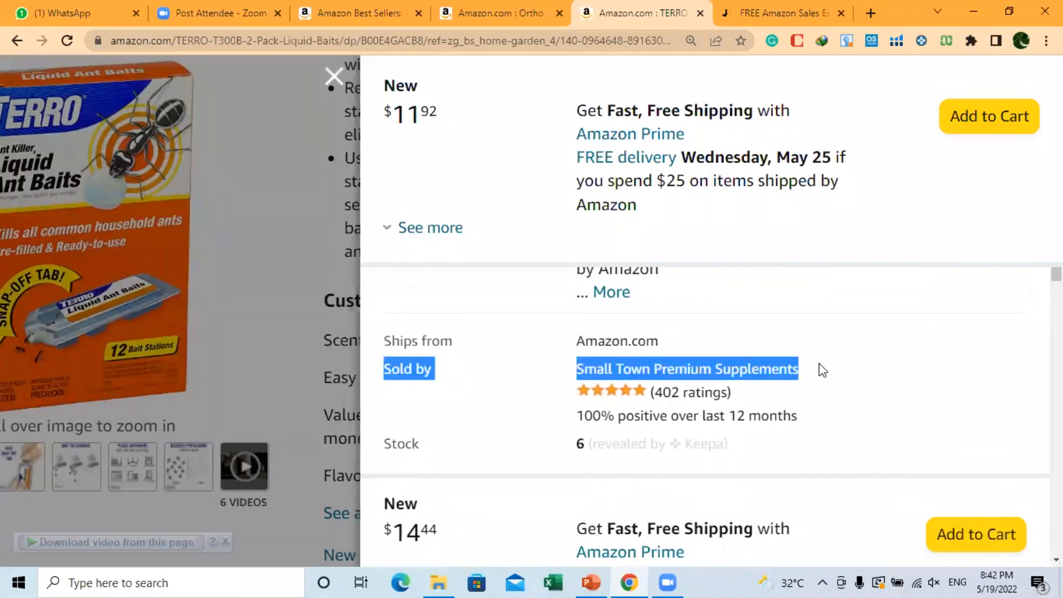
pyautogui.click(429, 382)
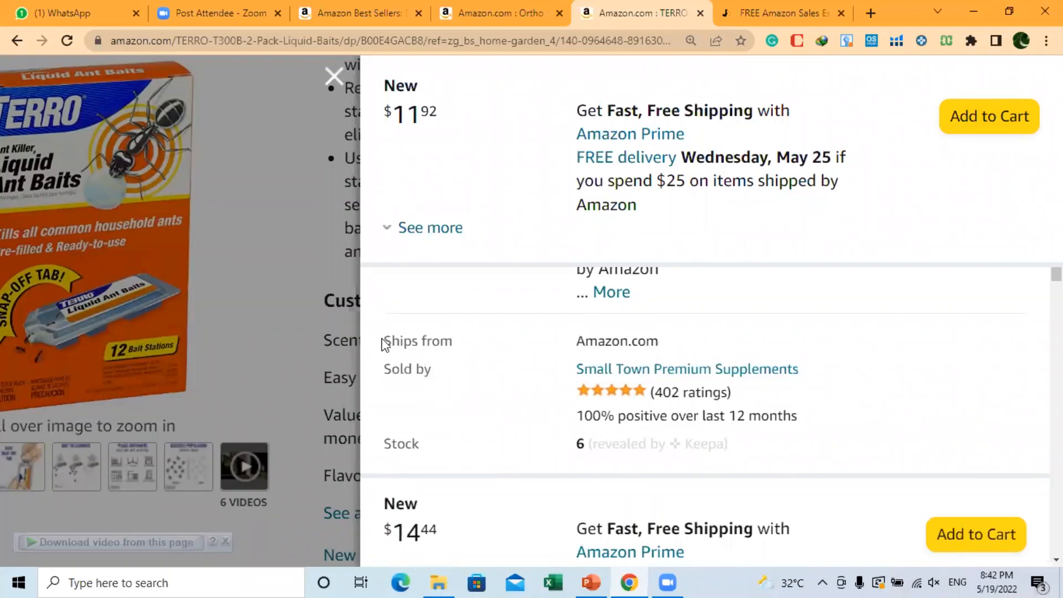
pyautogui.moveTo(382, 343); pyautogui.dragTo(648, 353)
pyautogui.moveTo(385, 370); pyautogui.dragTo(842, 364)
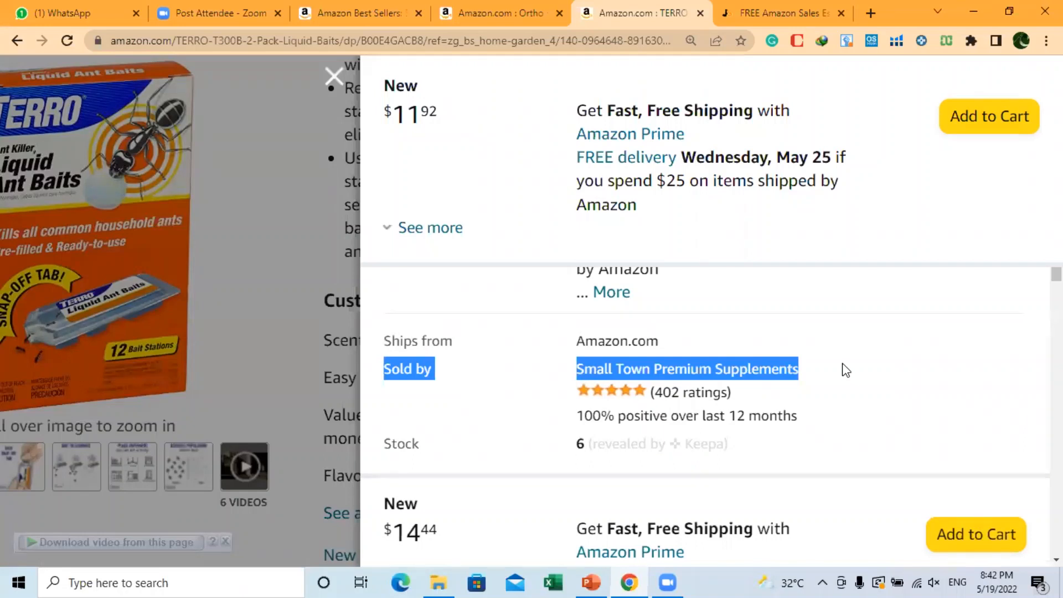
# - Return to the $12.97 Fat Boy Tools offer and highlight its "Ships from" and "Sold by" lines
pyautogui.scroll(3, 710, 416)
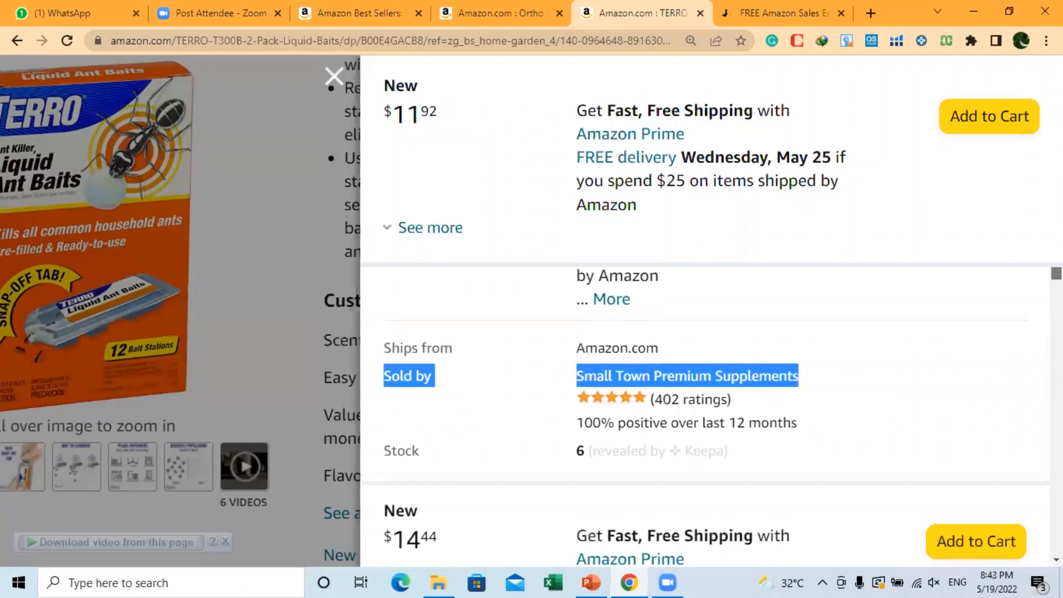
pyautogui.scroll(3, 710, 416)
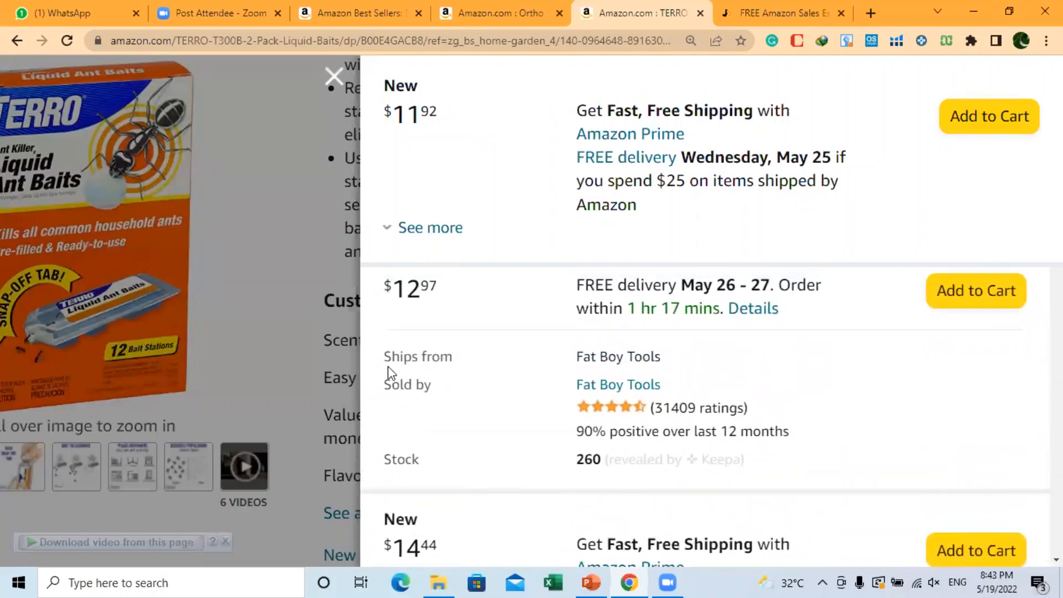
pyautogui.moveTo(384, 357); pyautogui.dragTo(680, 374)
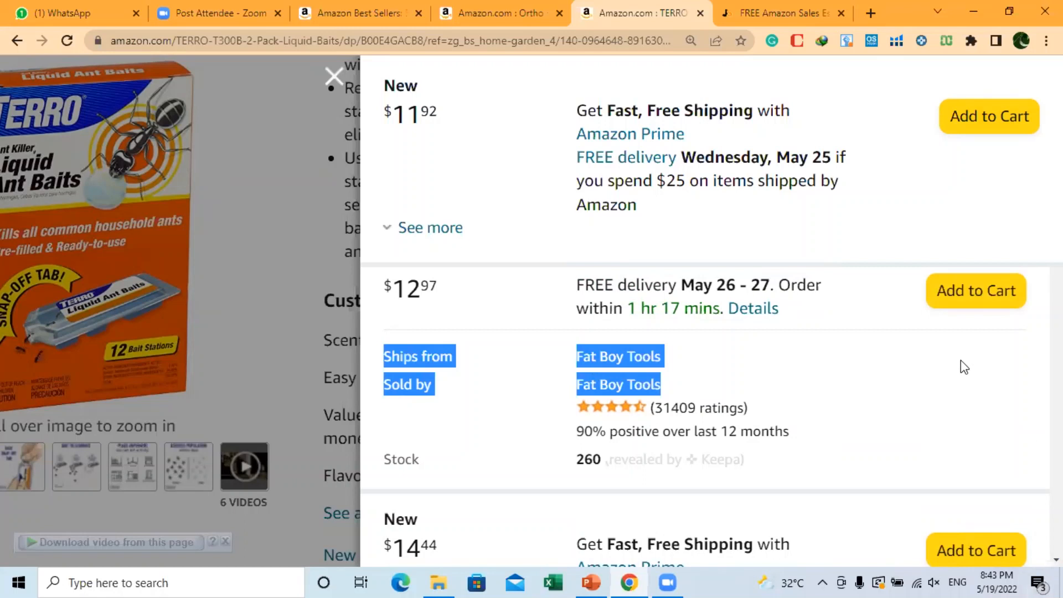
# - Expand the pinned $11.92 offer and highlight its Amazon.com shipper and seller again for comparison, then clear the highlight
pyautogui.click(396, 229)
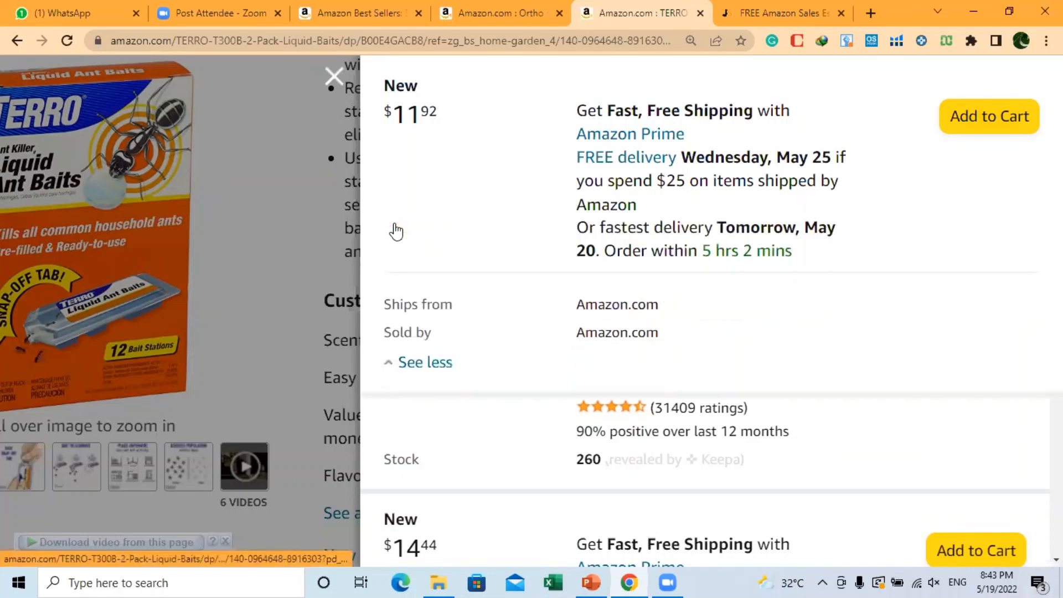
pyautogui.moveTo(577, 309); pyautogui.dragTo(640, 317)
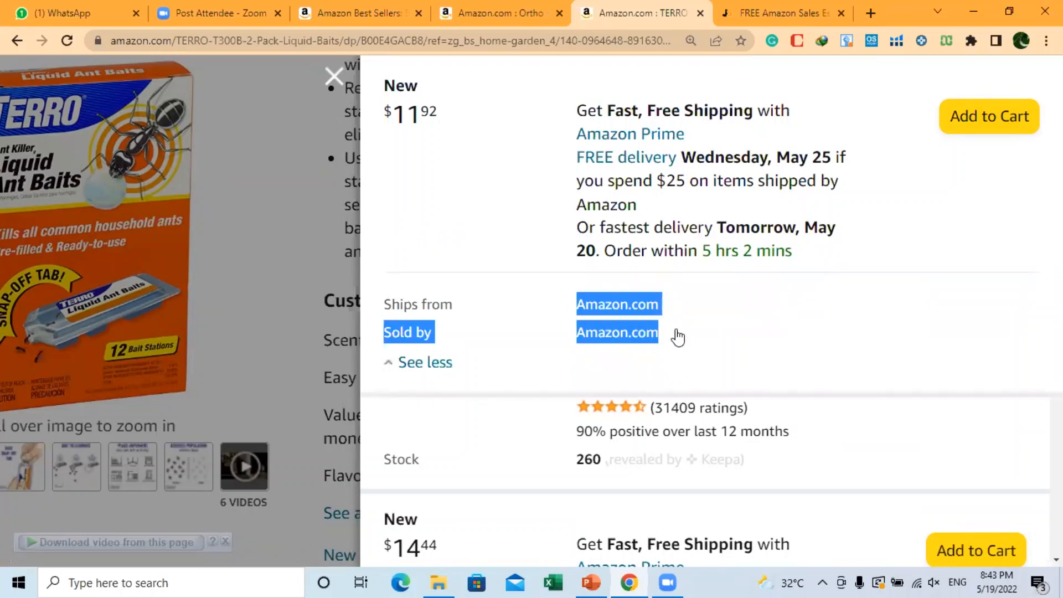
pyautogui.scroll(8, 678, 337)
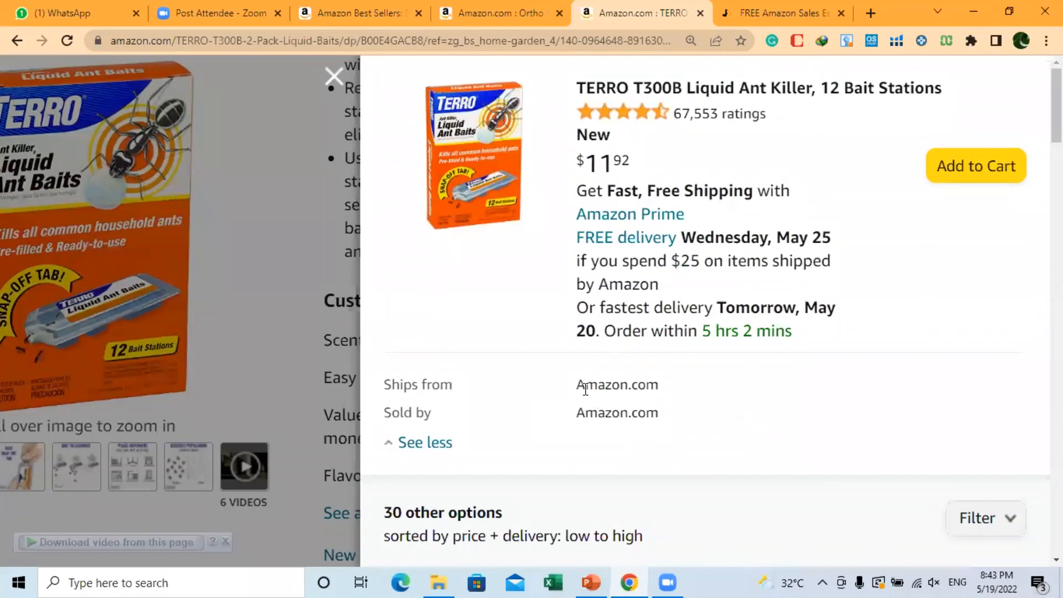
pyautogui.moveTo(579, 385); pyautogui.dragTo(677, 416)
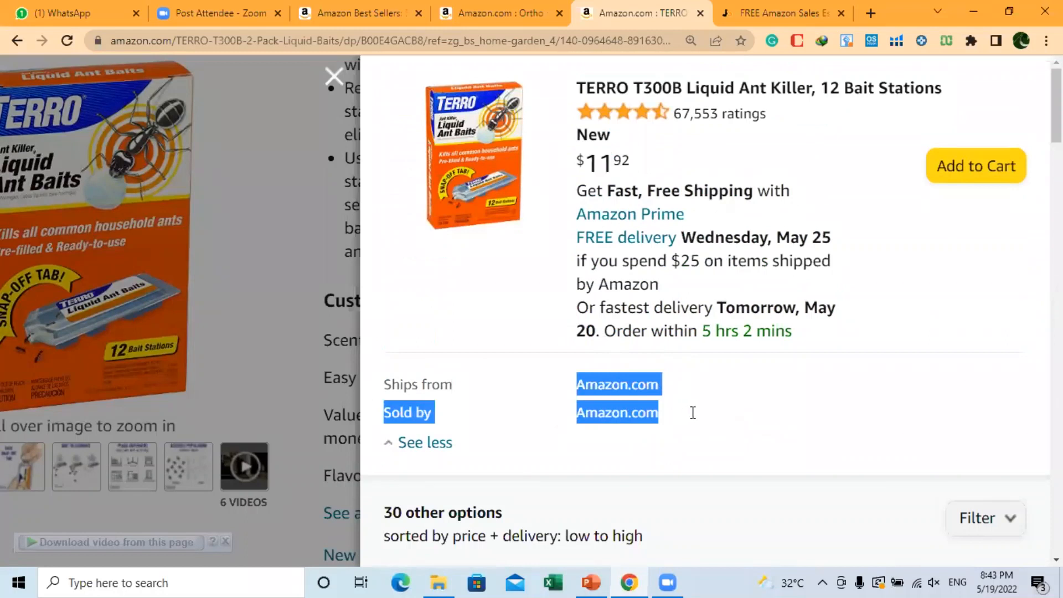
pyautogui.click(695, 413)
# - Collapse the $11.92 offer's details, look through the other sellers' offers and their stock, and close the offer list
pyautogui.scroll(-5, 711, 310)
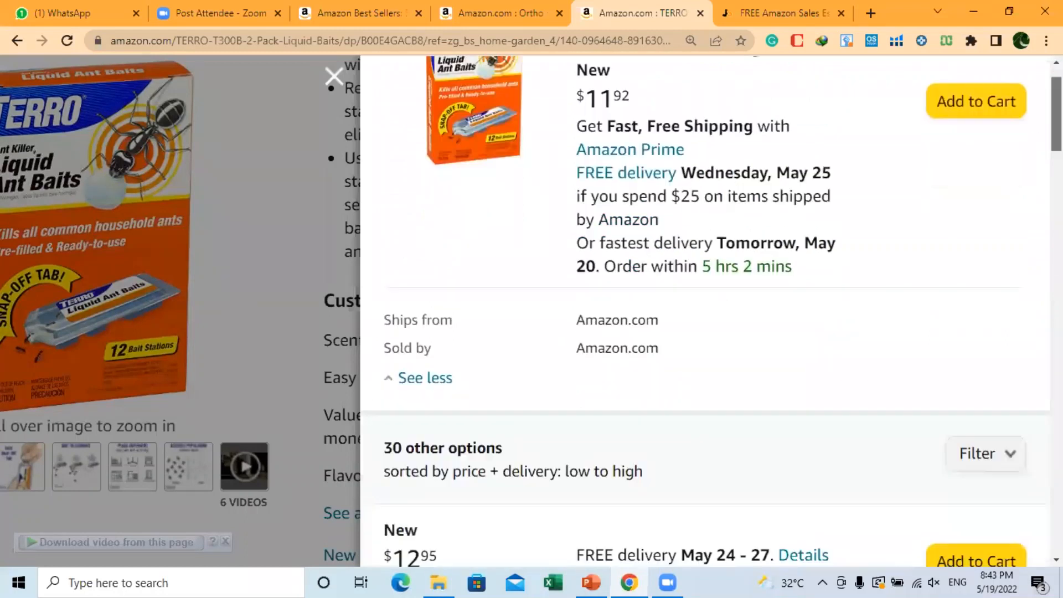
pyautogui.scroll(-2, 711, 310)
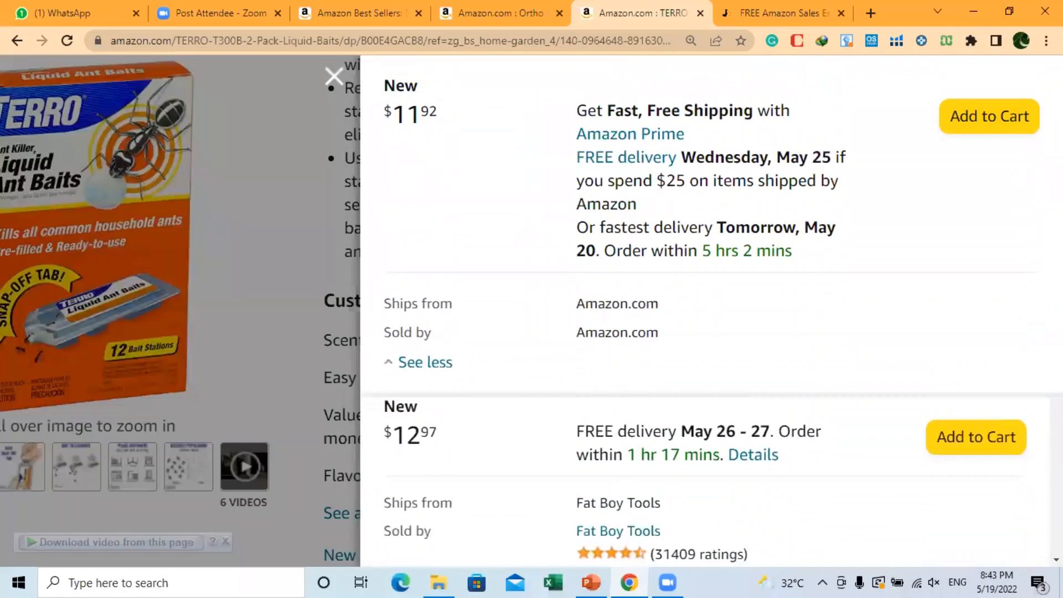
pyautogui.click(393, 360)
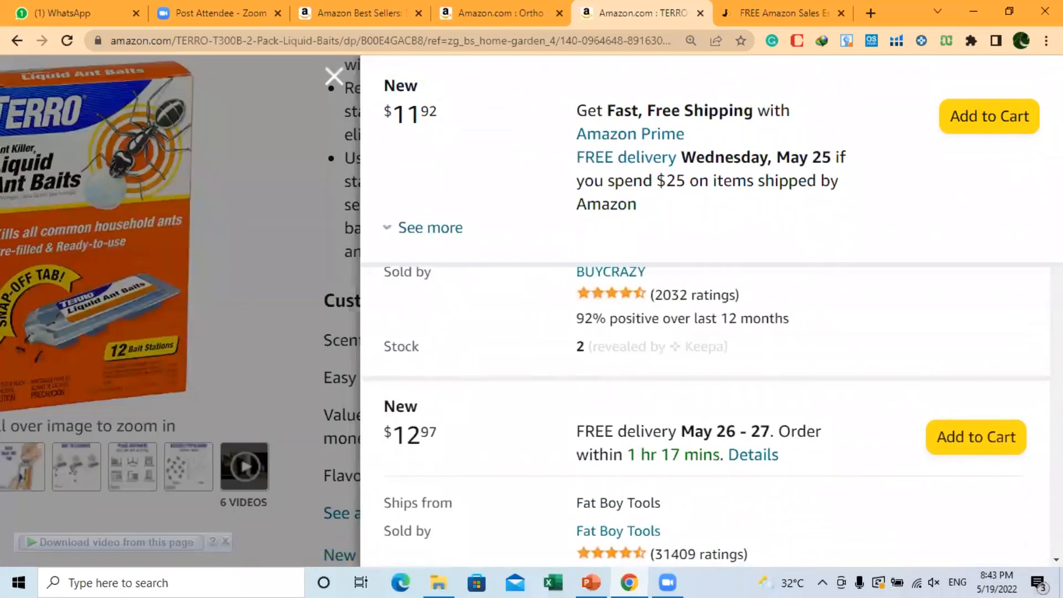
pyautogui.scroll(-5, 711, 415)
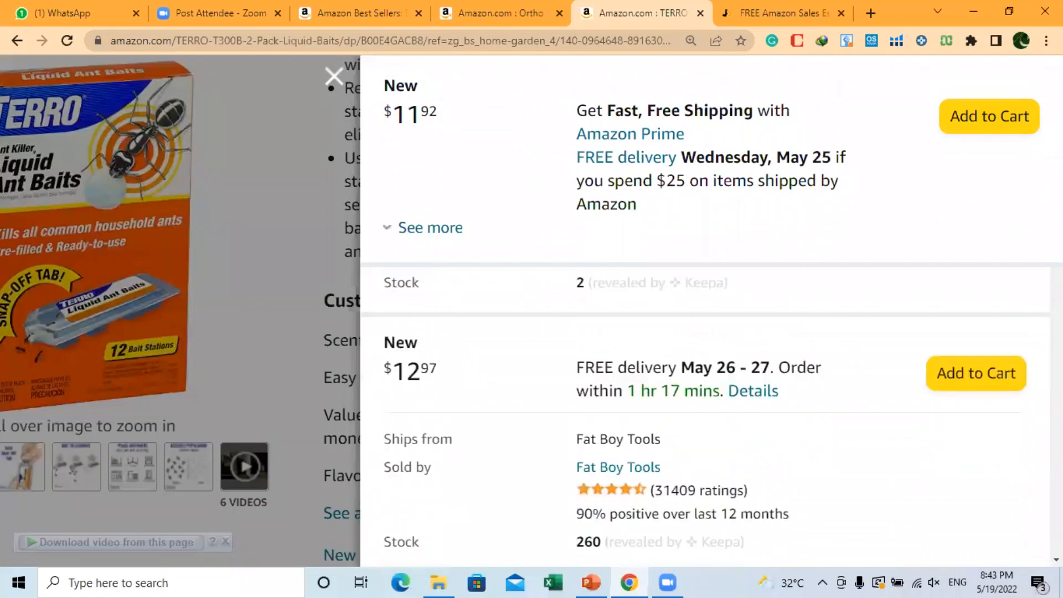
pyautogui.scroll(-5, 747, 218)
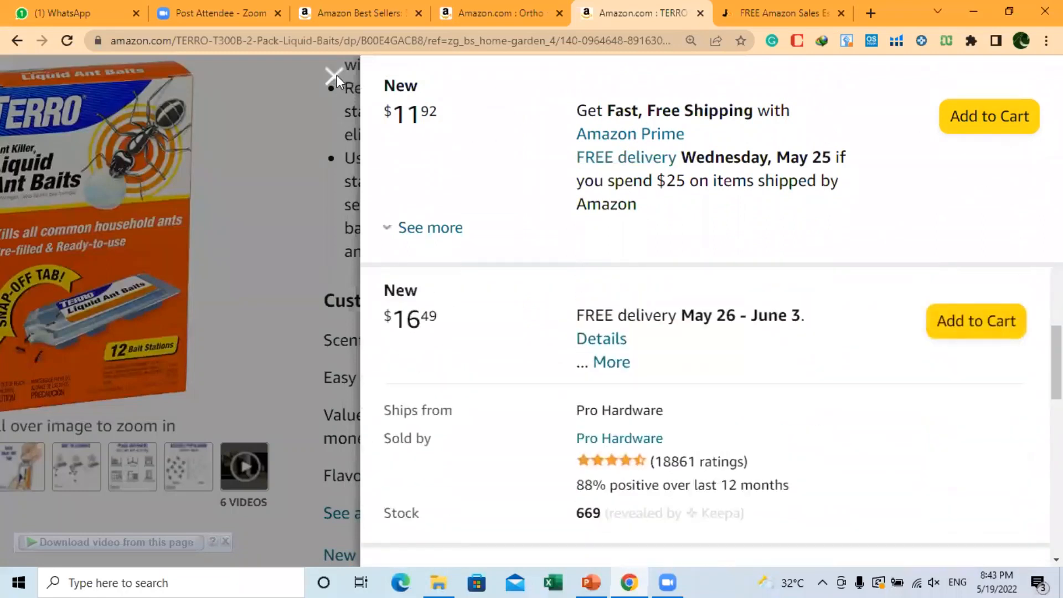
pyautogui.click(333, 76)
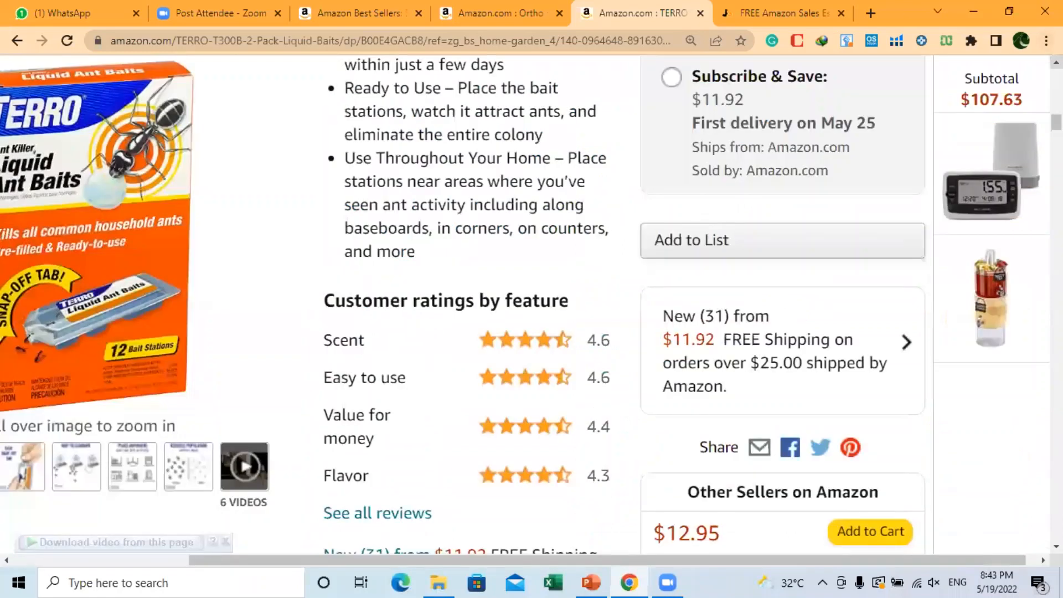
# - Reduce the TERRO page's zoom to 100%
pyautogui.click(1046, 40)
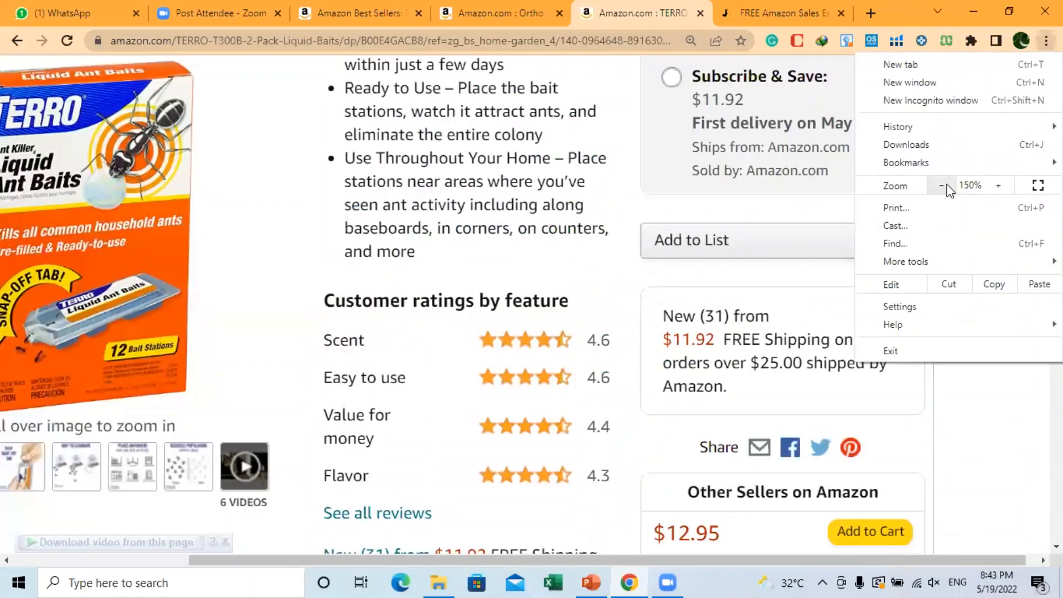
pyautogui.click(942, 186)
pyautogui.click(942, 186)
pyautogui.click(942, 186)
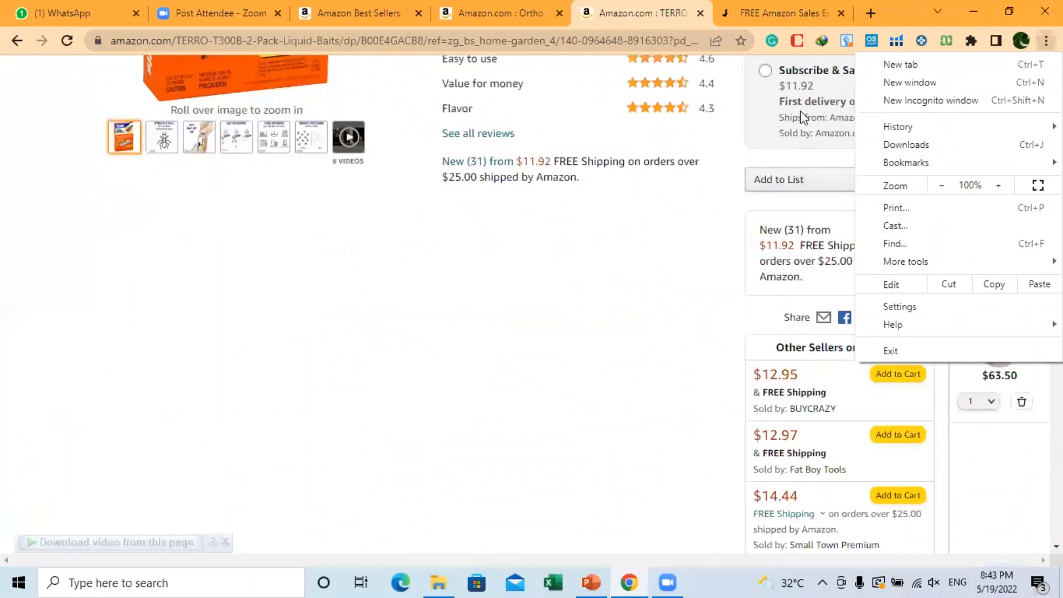
pyautogui.click(801, 116)
# - Switch to the Jungle Scout estimator page, highlight its "Amazon Sales Estimator" heading and view the rank, marketplace and category fields
pyautogui.hotkey('ctrl', 'Tab')
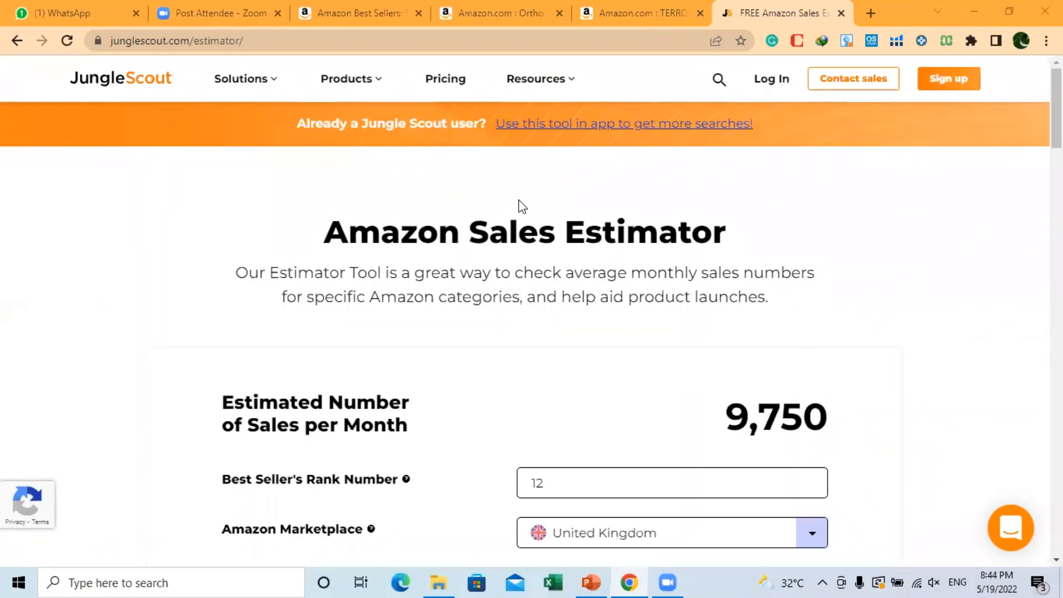
pyautogui.moveTo(325, 236); pyautogui.dragTo(797, 222)
pyautogui.scroll(-4, 531, 333)
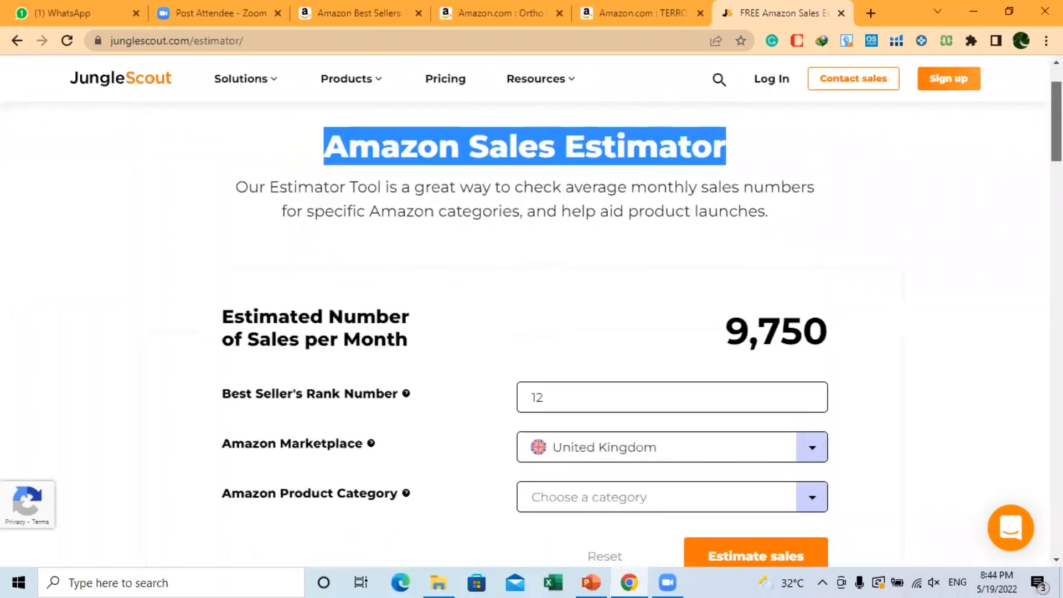
pyautogui.scroll(-1, 531, 332)
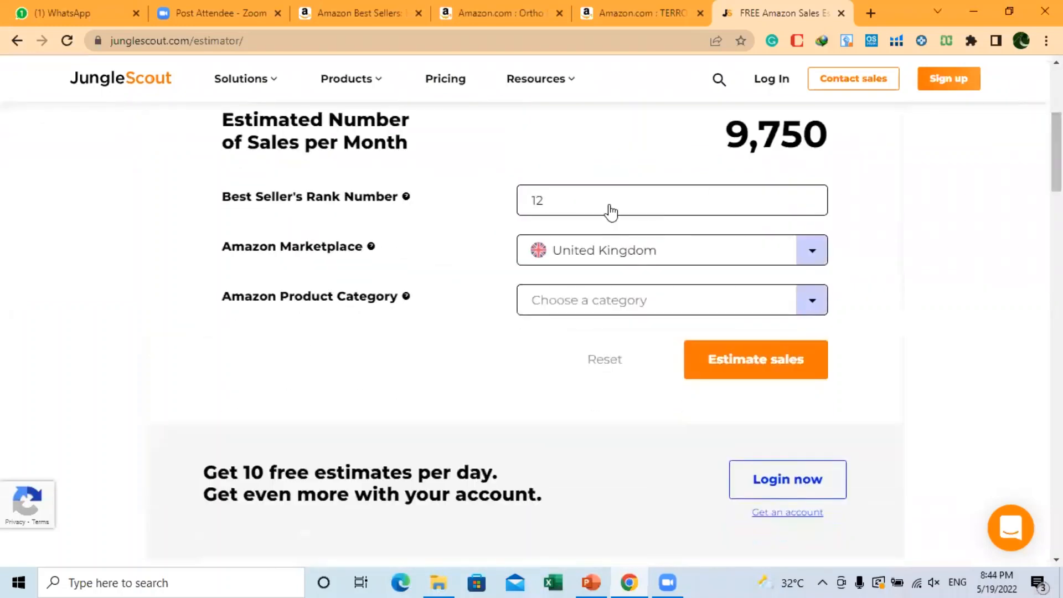